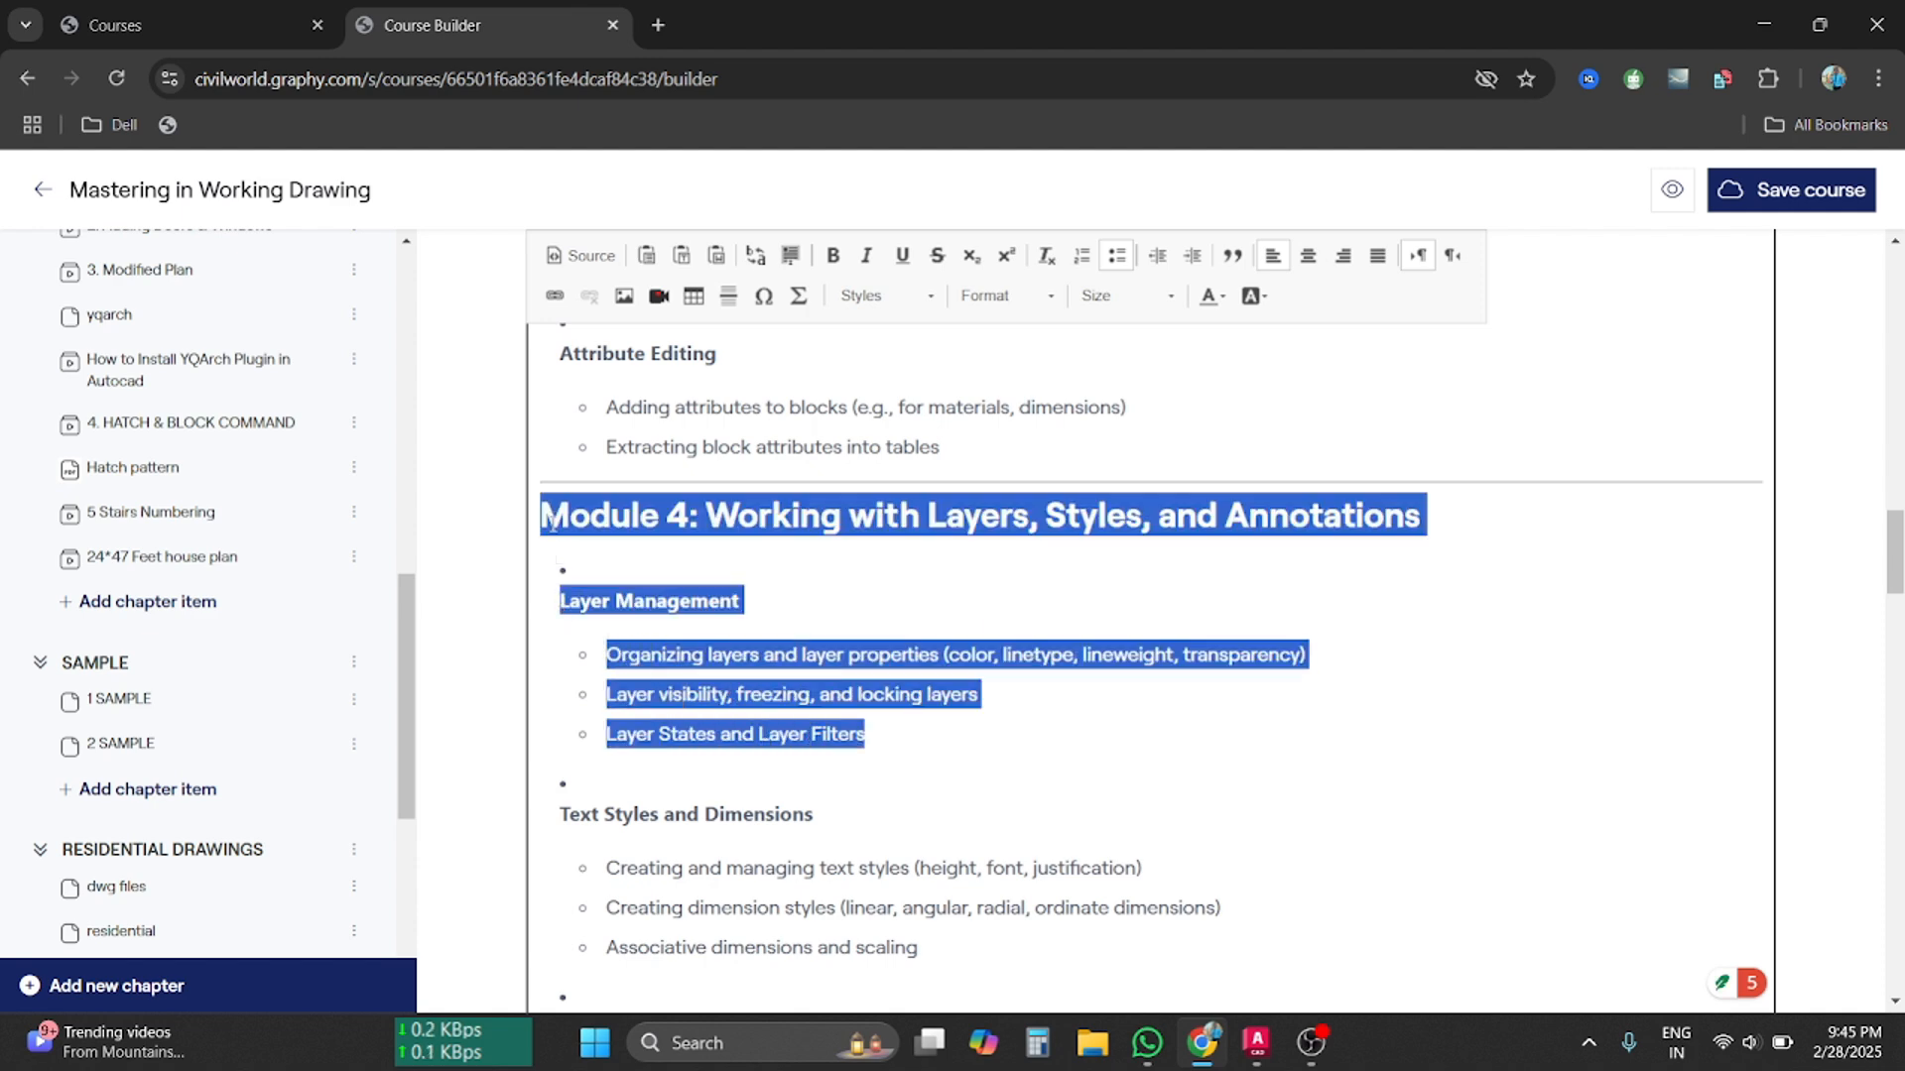
Deselect the Module 4 text and scroll Graphy's Courses list to the Mastering in Working Drawing card
{"action": "left_click", "coordinate": [955, 735]}
{"action": "left_click", "coordinate": [248, 14]}
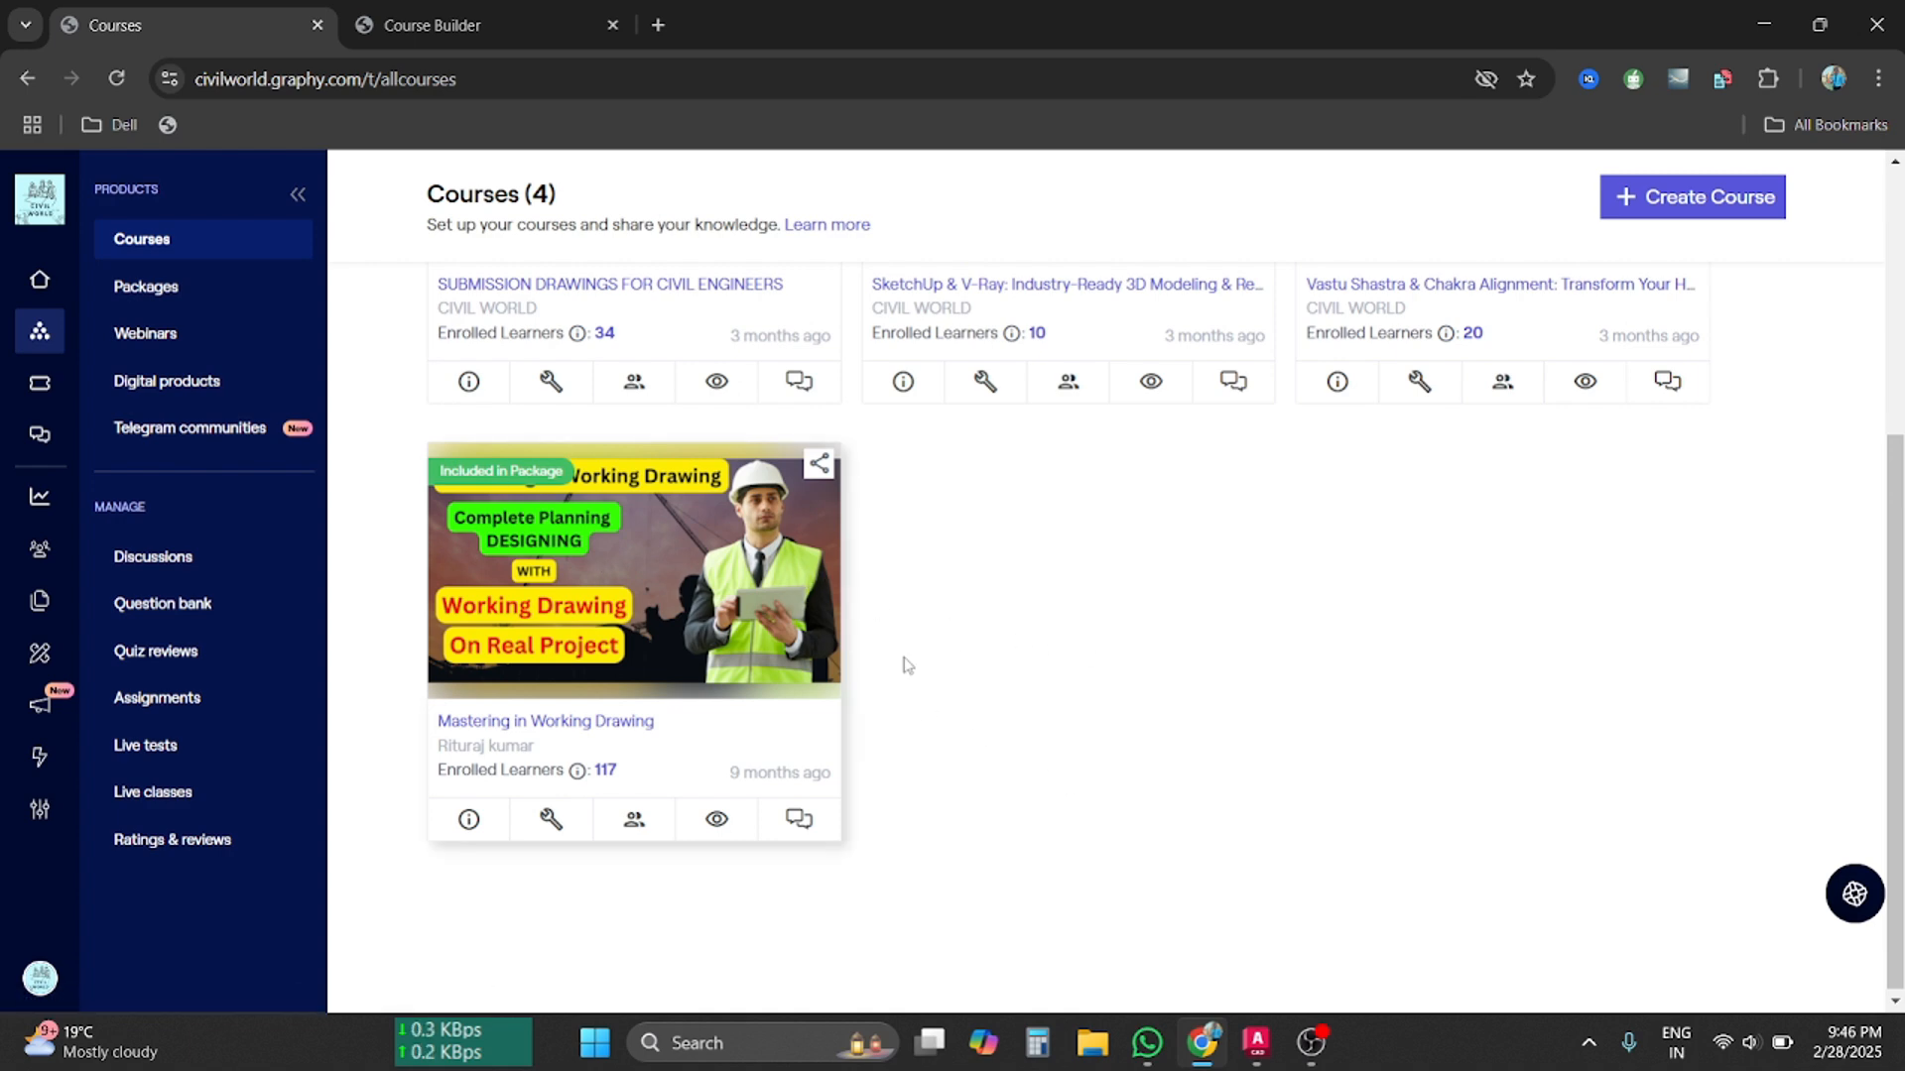
{"action": "scroll", "coordinate": [1035, 686], "scroll_direction": "down", "scroll_amount": 1}
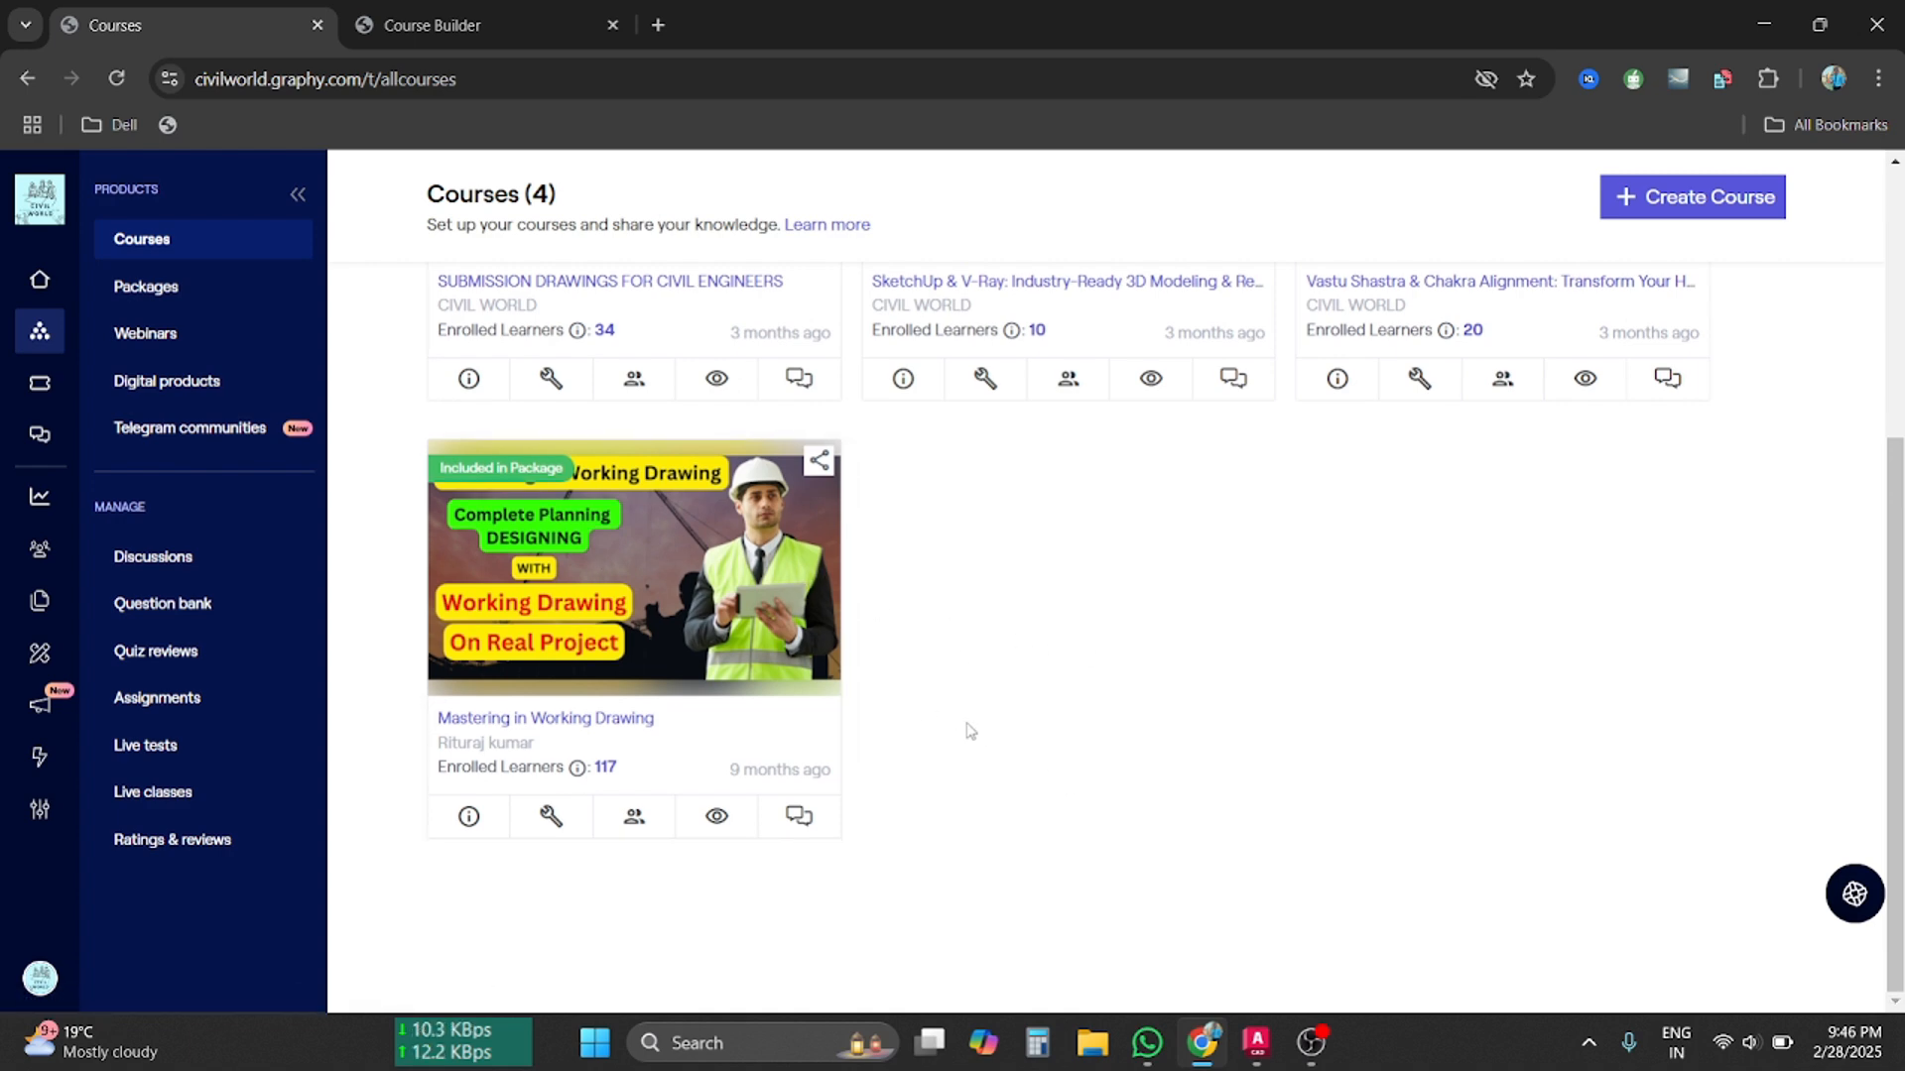
{"action": "scroll", "coordinate": [957, 736], "scroll_direction": "up", "scroll_amount": 5}
{"action": "scroll", "coordinate": [952, 740], "scroll_direction": "down", "scroll_amount": 5}
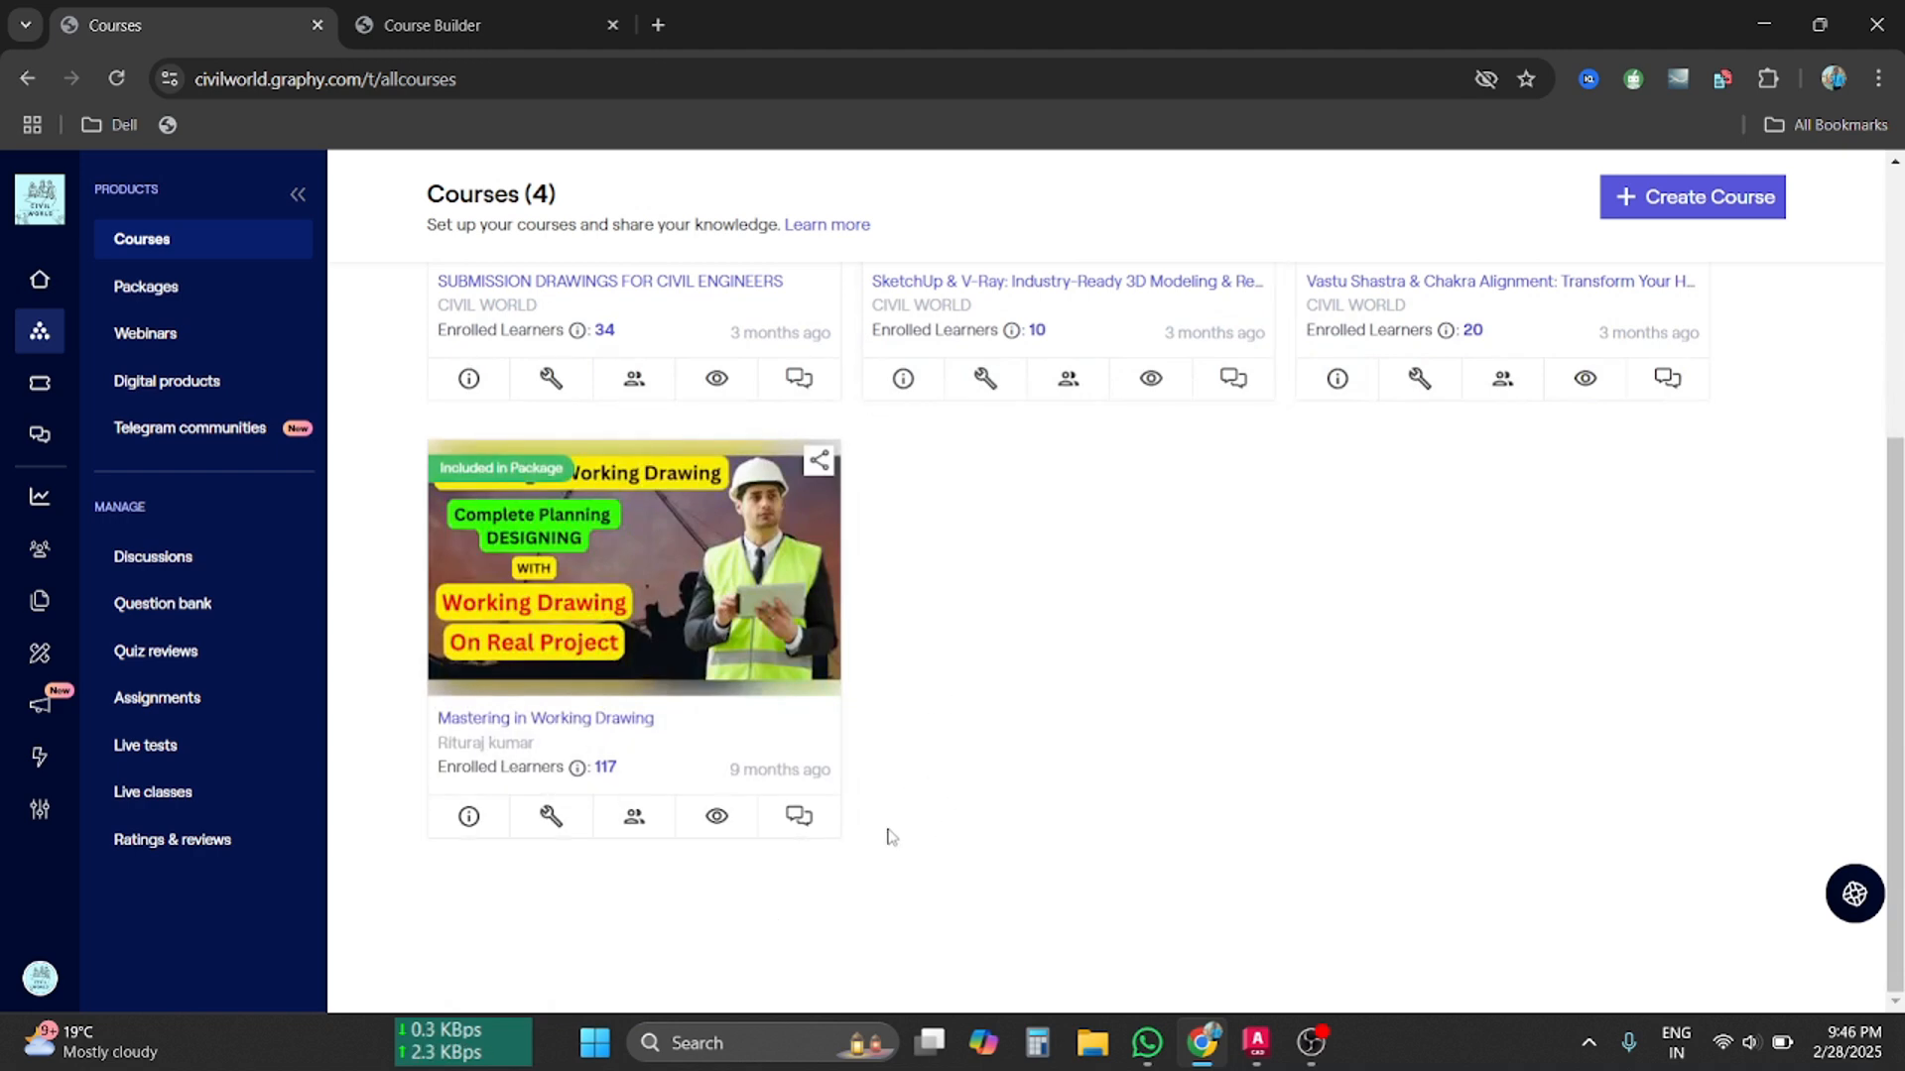
Open vidhyarthi ji.dwg from AutoCAD's Recent list, then bring the browser back
{"action": "left_click", "coordinate": [1256, 1042]}
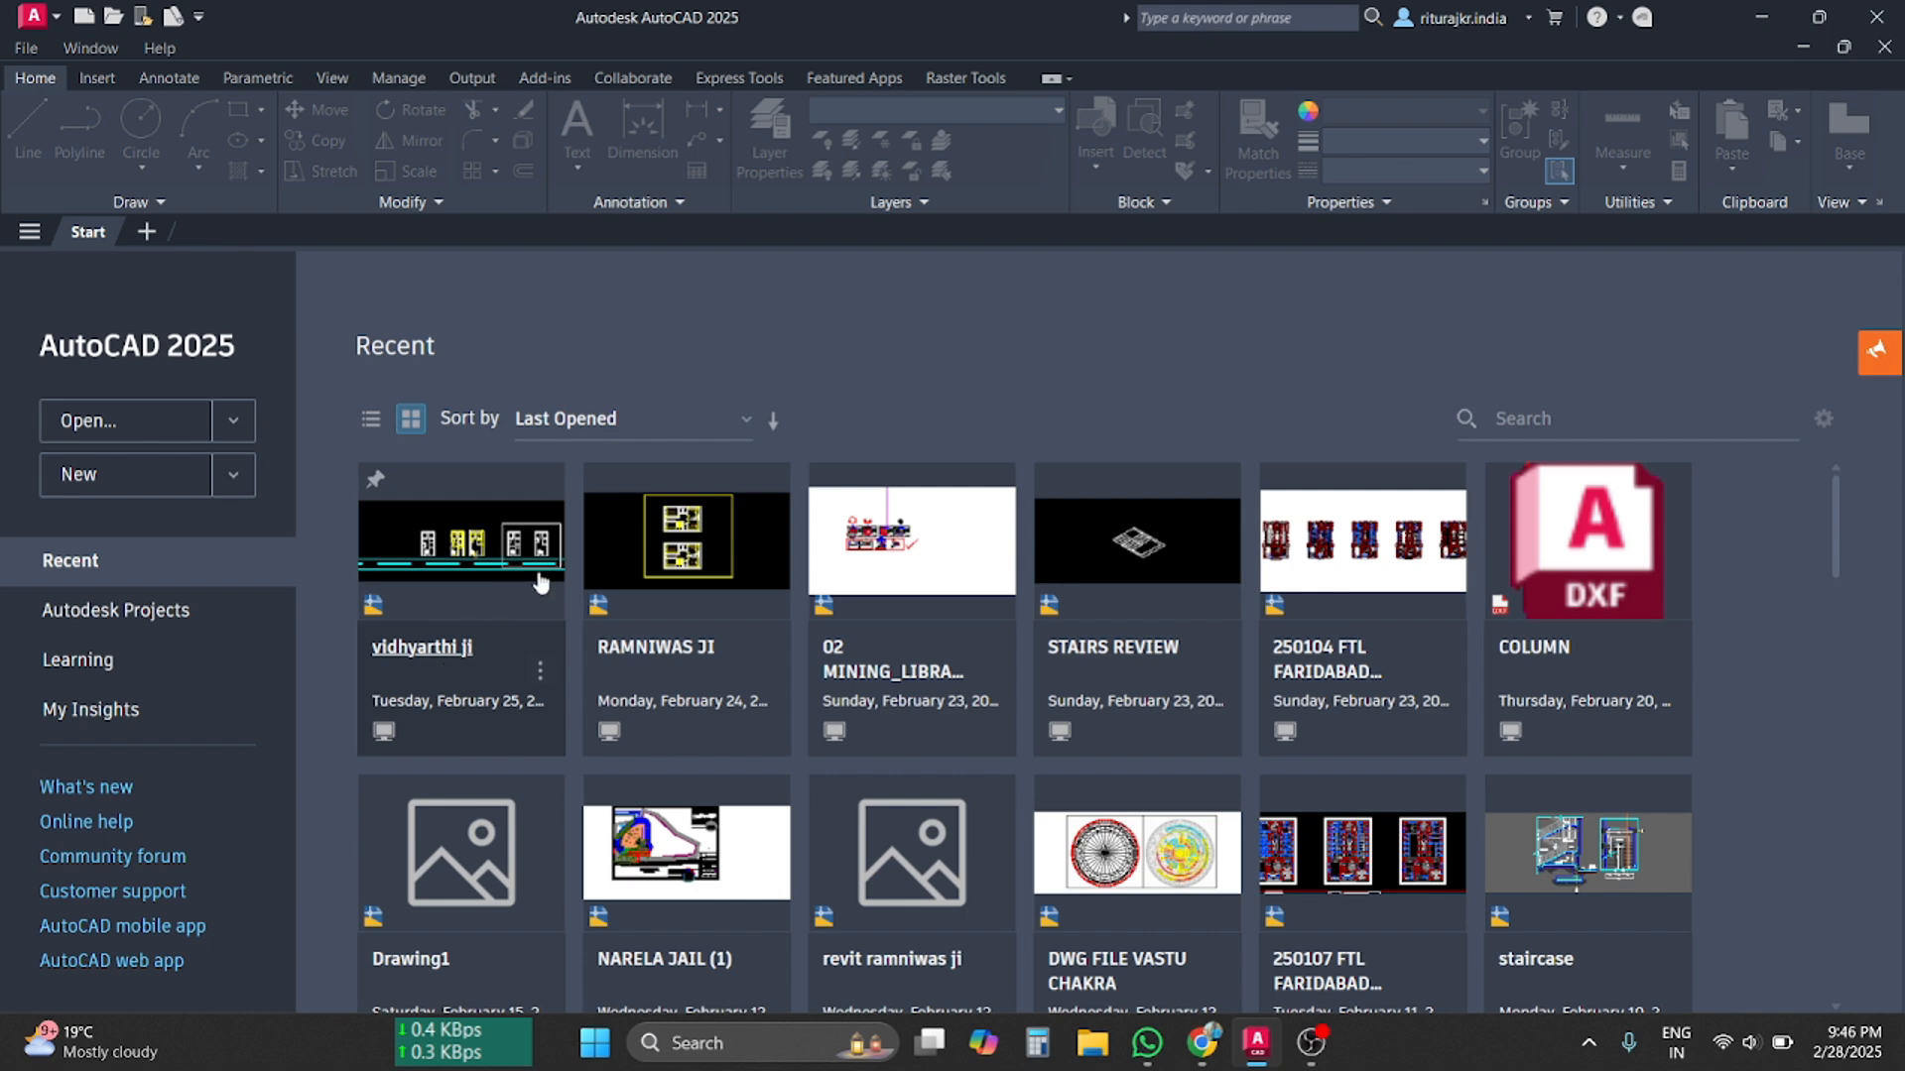
{"action": "left_click", "coordinate": [541, 583]}
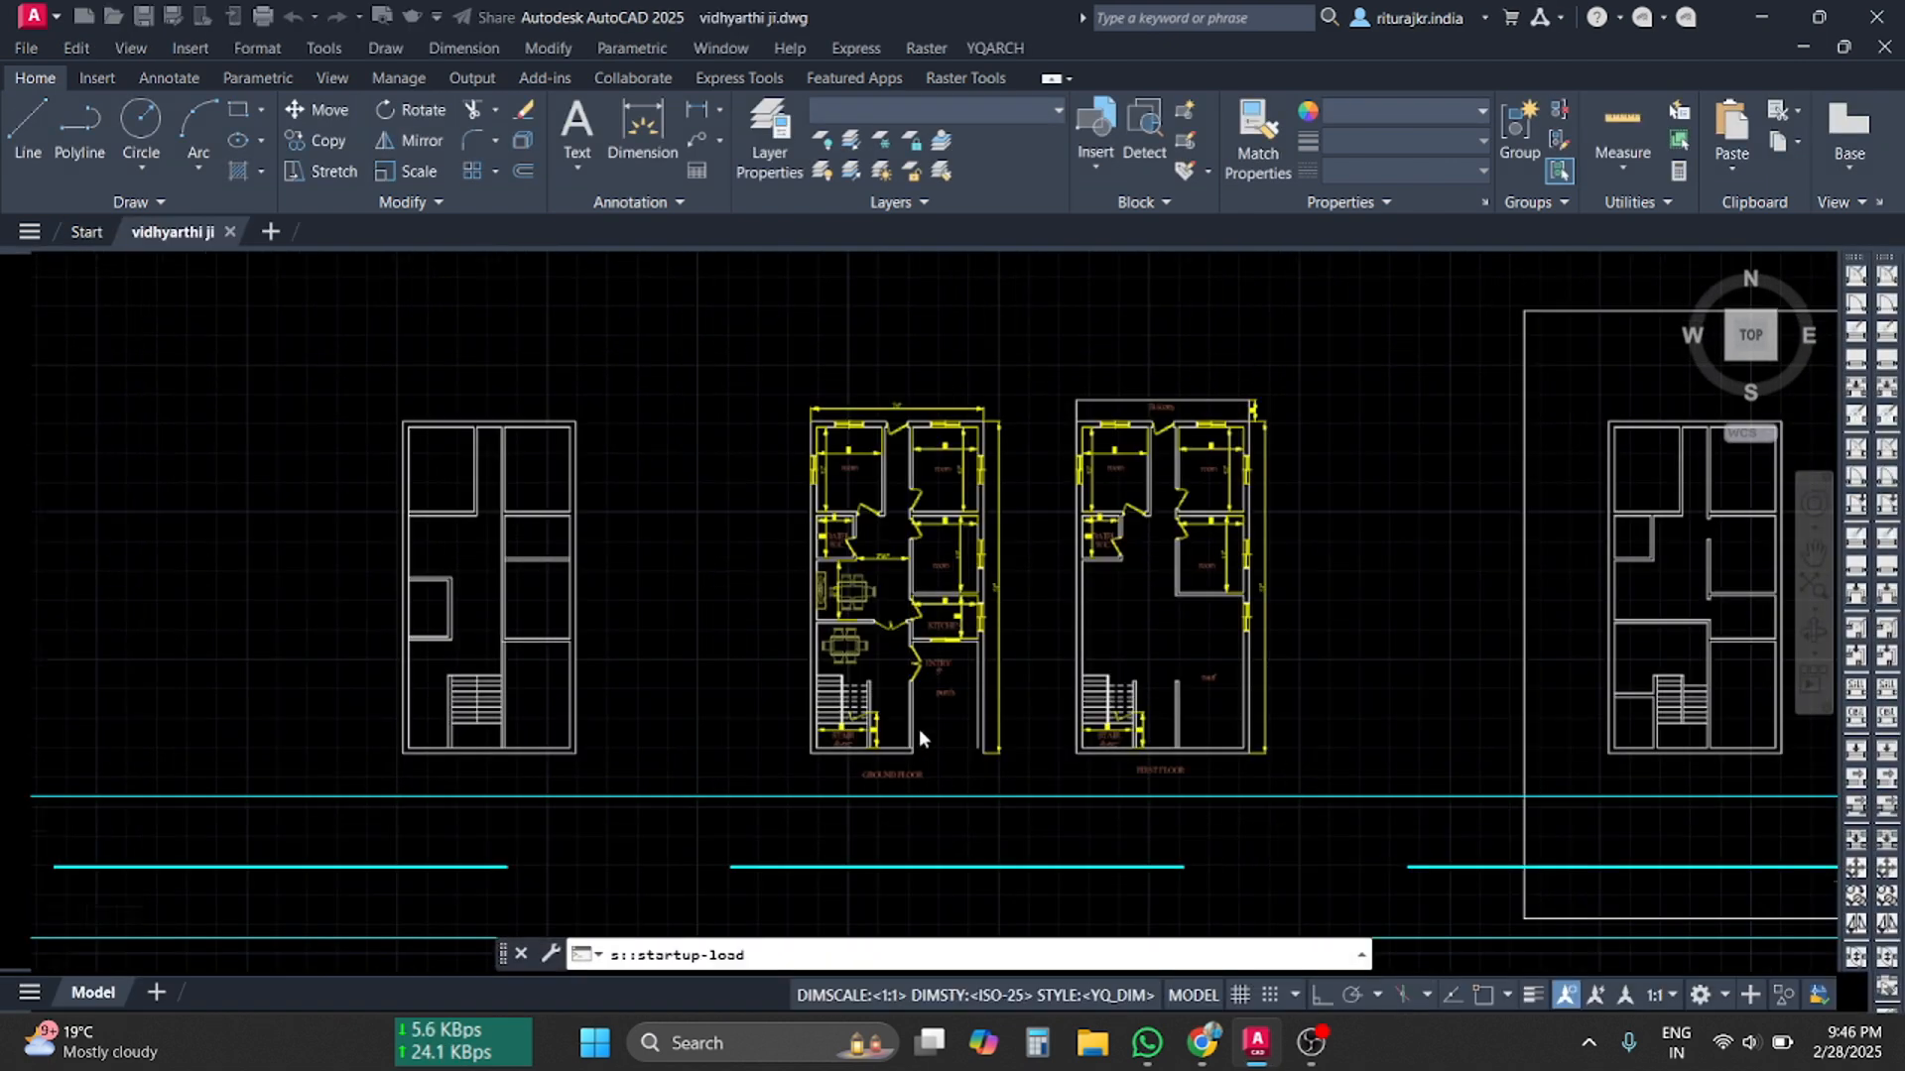
{"action": "scroll", "coordinate": [919, 734], "scroll_direction": "up", "scroll_amount": 4}
{"action": "left_click", "coordinate": [1204, 1045]}
Highlight the Layer Management bullet and its colour, linetype, lineweight, transparency list, then pan the AutoCAD plans
{"action": "left_click", "coordinate": [502, 12]}
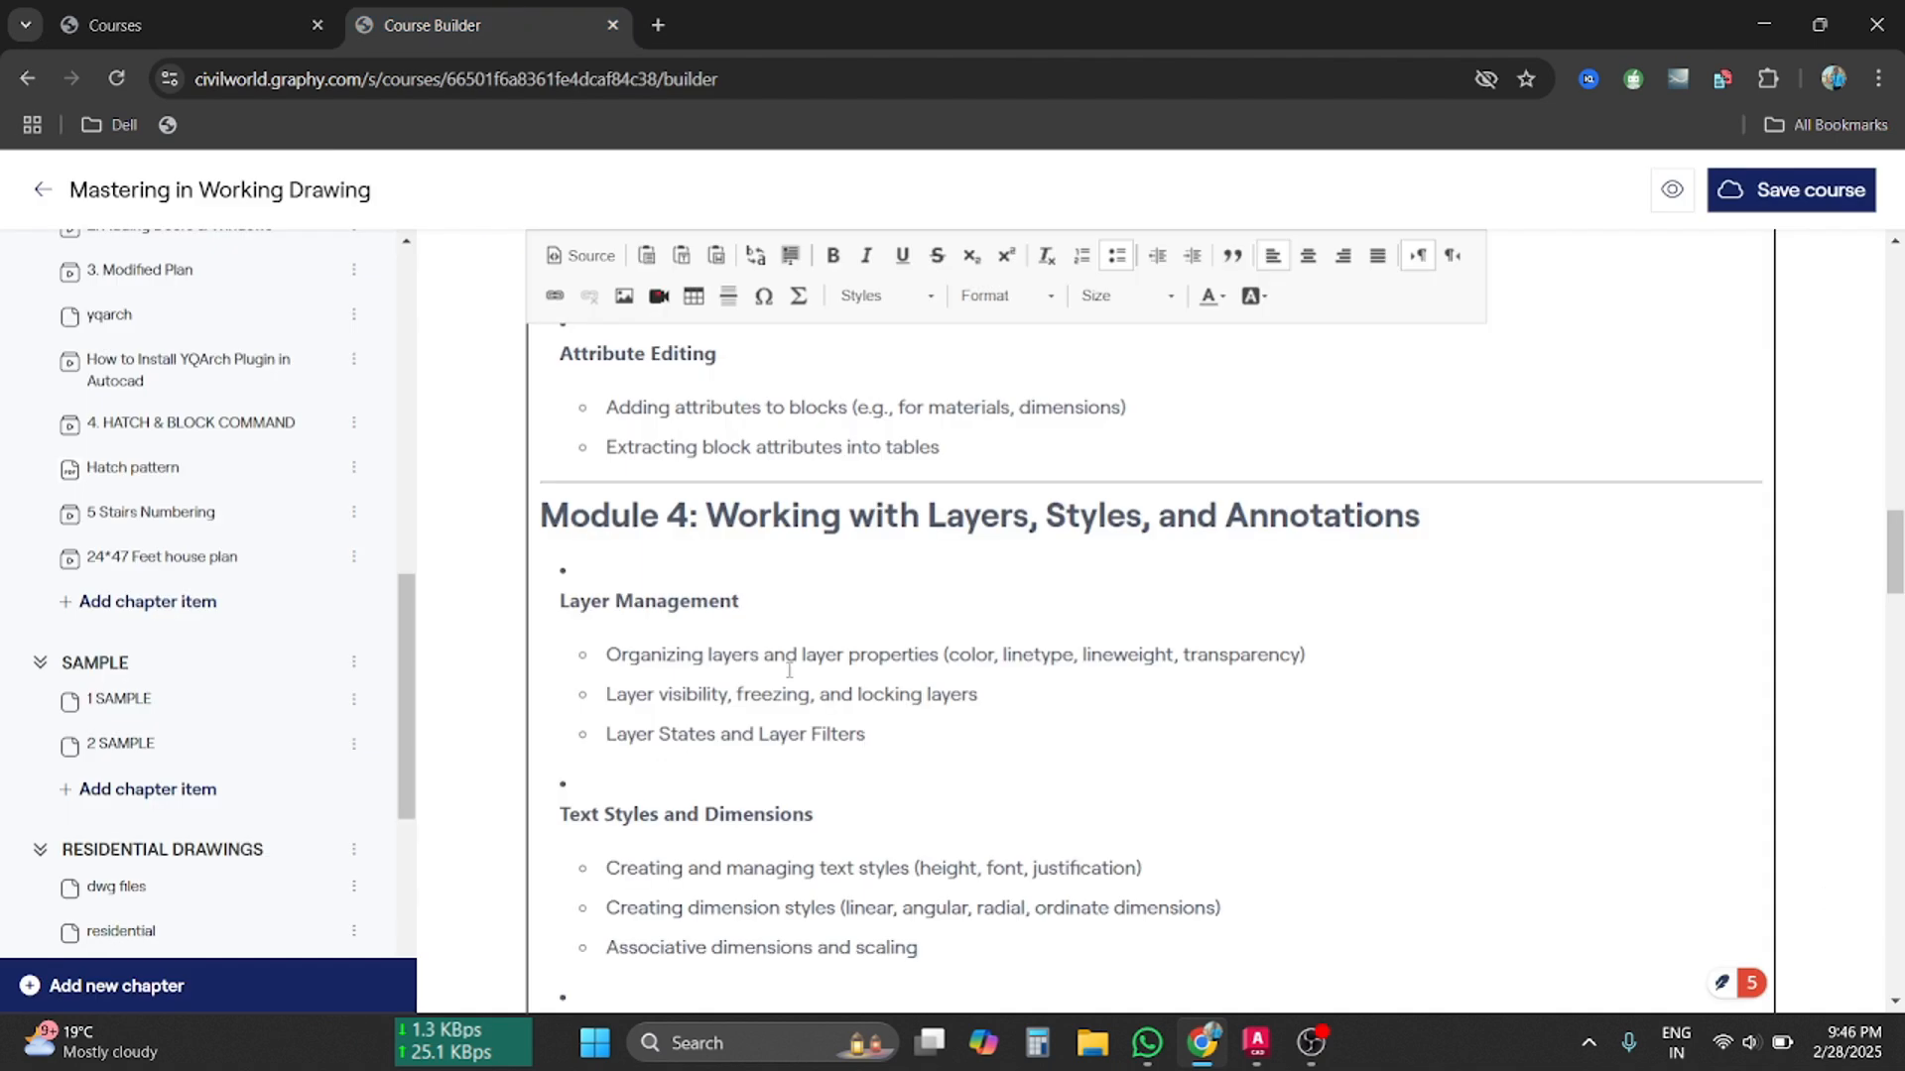
{"action": "left_click_drag", "start_coordinate": [609, 660], "coordinate": [1318, 658]}
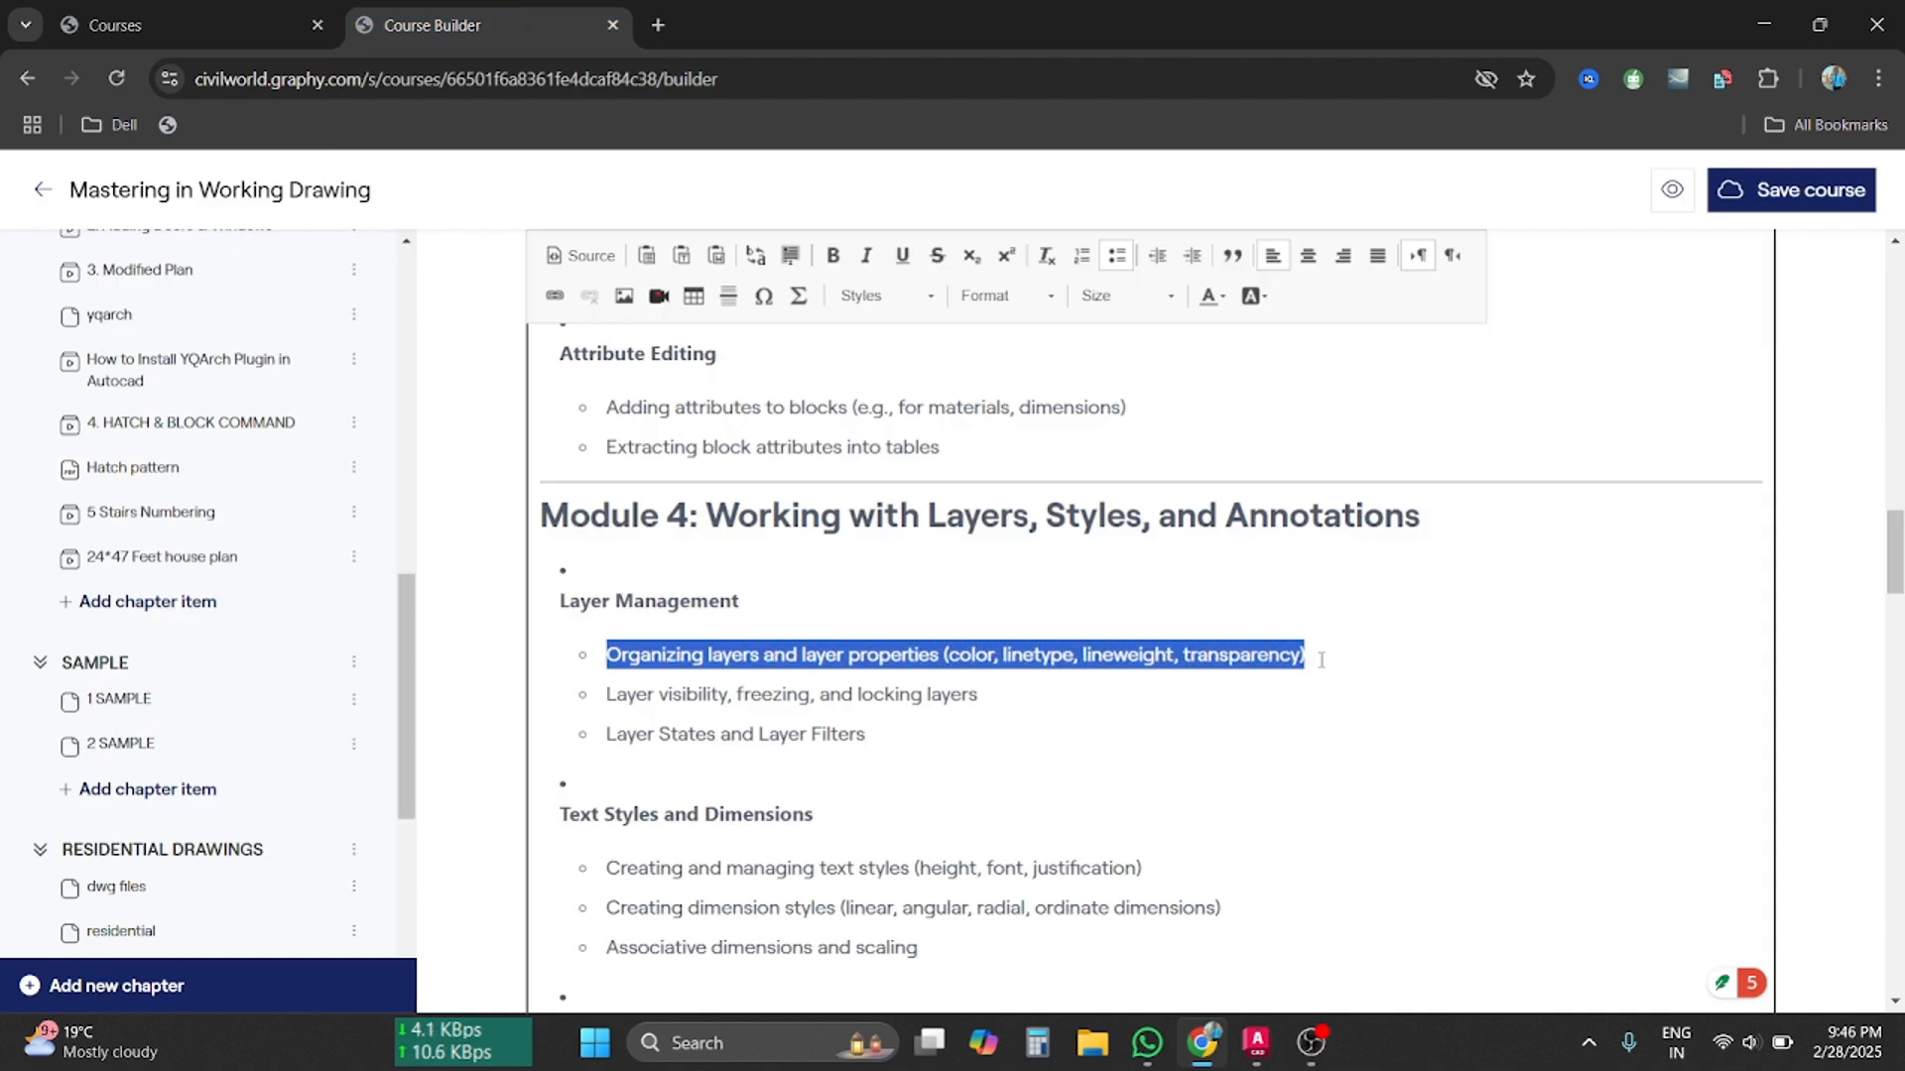
{"action": "left_click", "coordinate": [971, 654]}
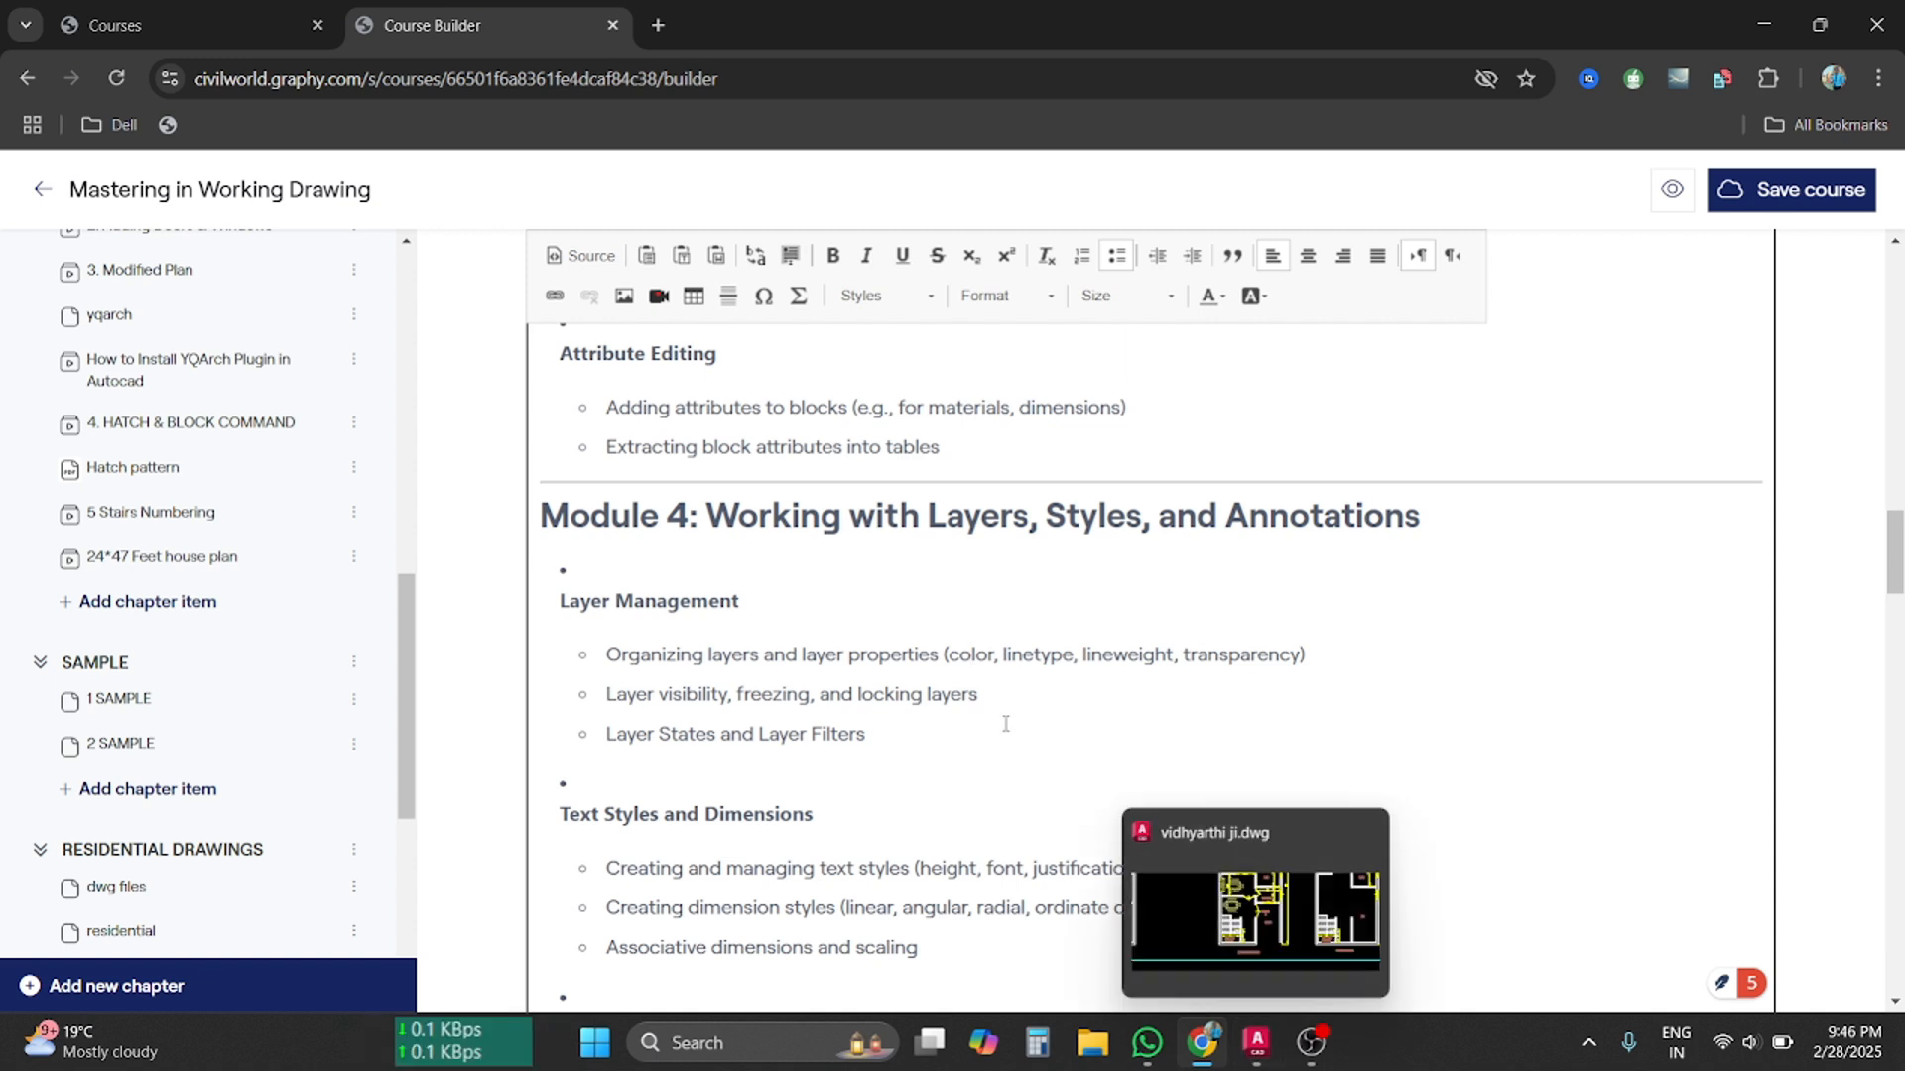
{"action": "left_click_drag", "start_coordinate": [949, 658], "coordinate": [1107, 651]}
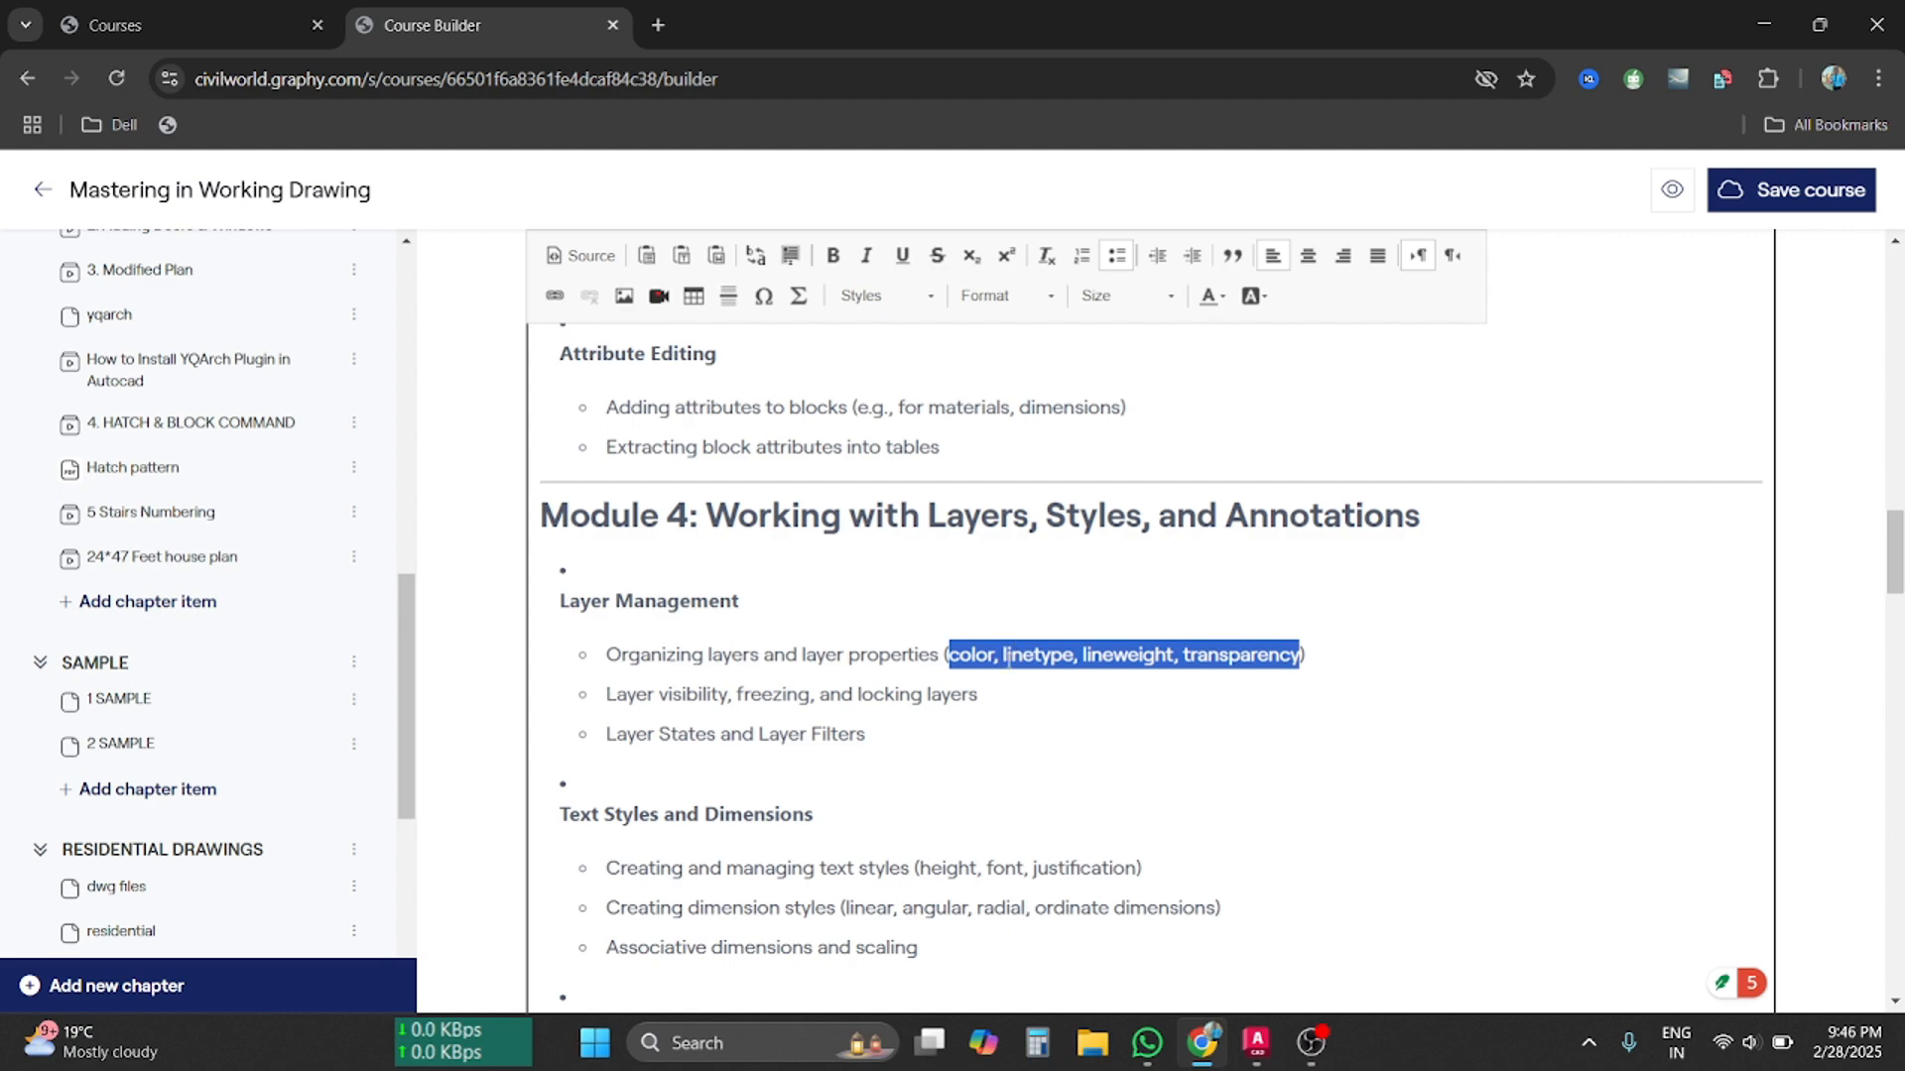
{"action": "key", "text": "alt+Tab"}
{"action": "middle_click_drag", "start_coordinate": [1004, 654], "coordinate": [1328, 722]}
Zoom into a room, window-select its two vertical wall lines, cancel, and check Properties
{"action": "scroll", "coordinate": [455, 608], "scroll_direction": "up", "scroll_amount": 2}
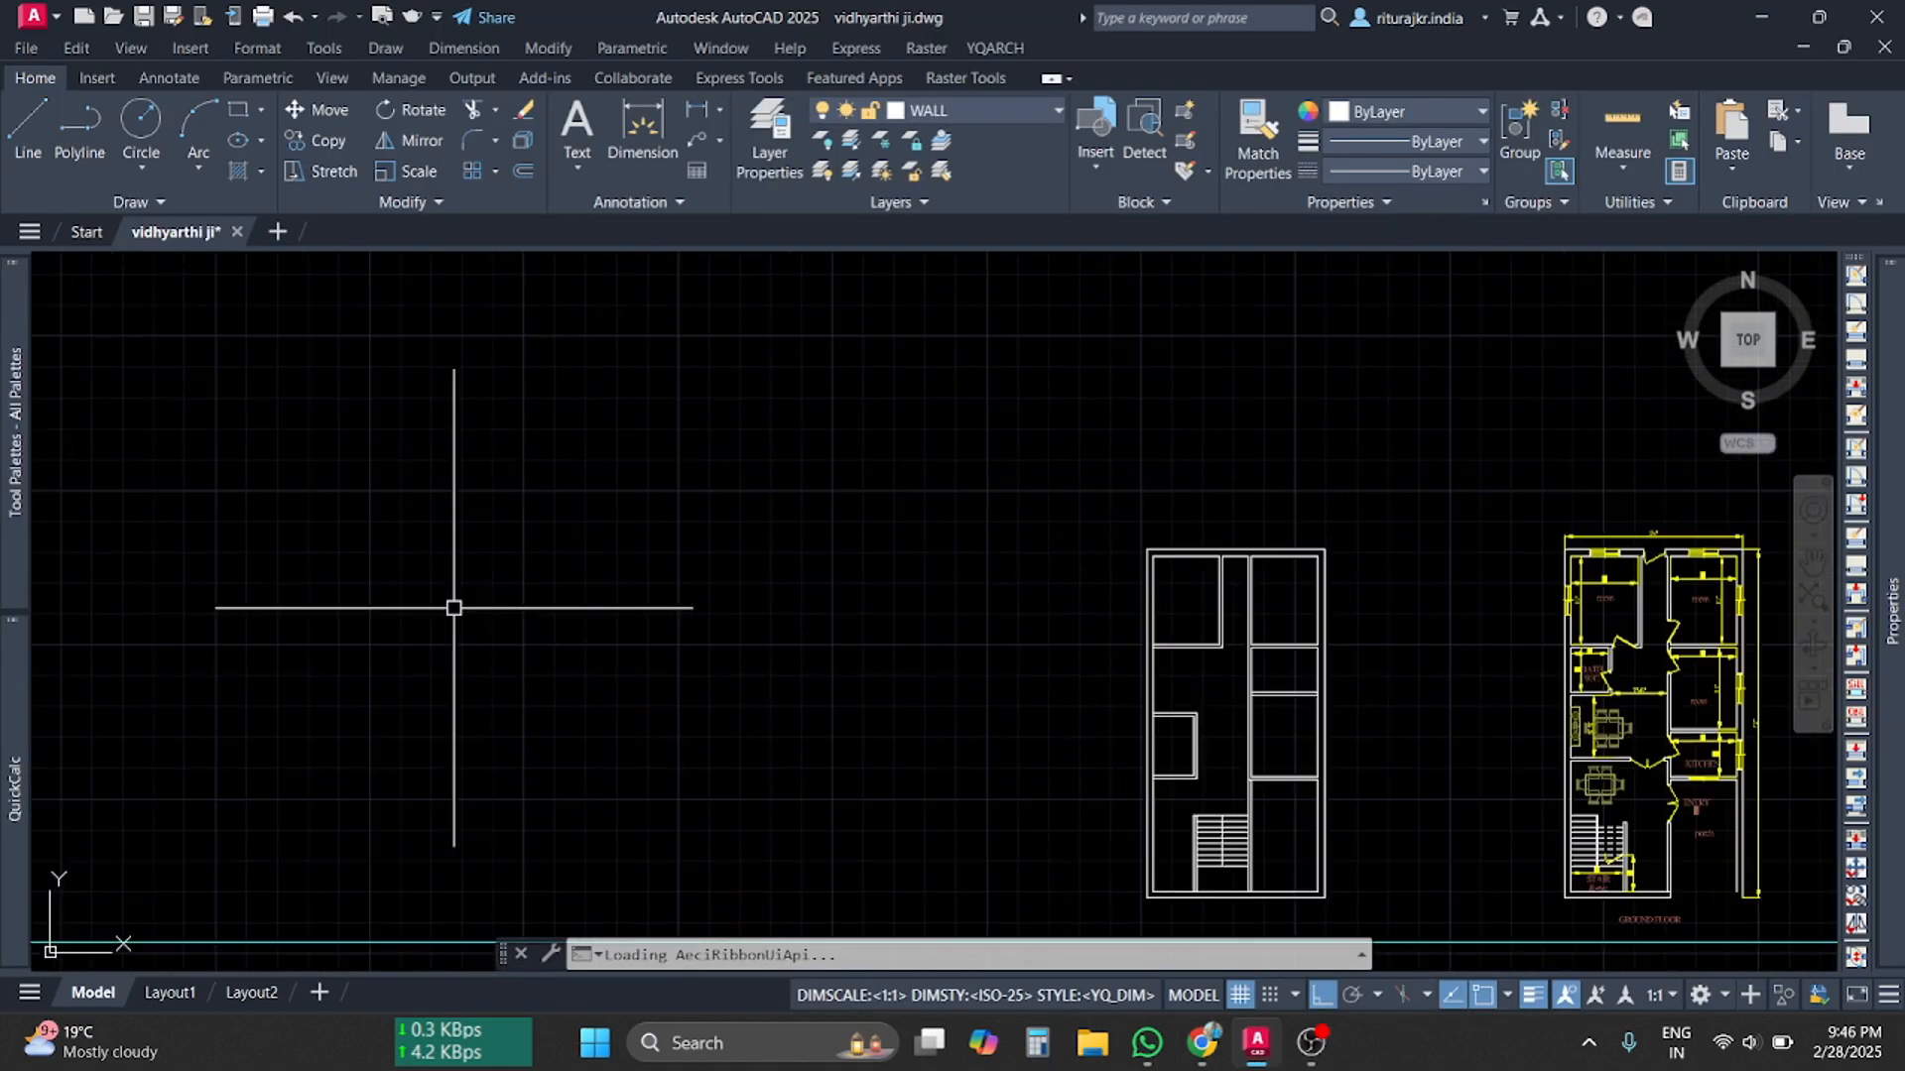
{"action": "middle_click_drag", "start_coordinate": [1671, 702], "coordinate": [986, 701]}
{"action": "scroll", "coordinate": [986, 655], "scroll_direction": "up", "scroll_amount": 8}
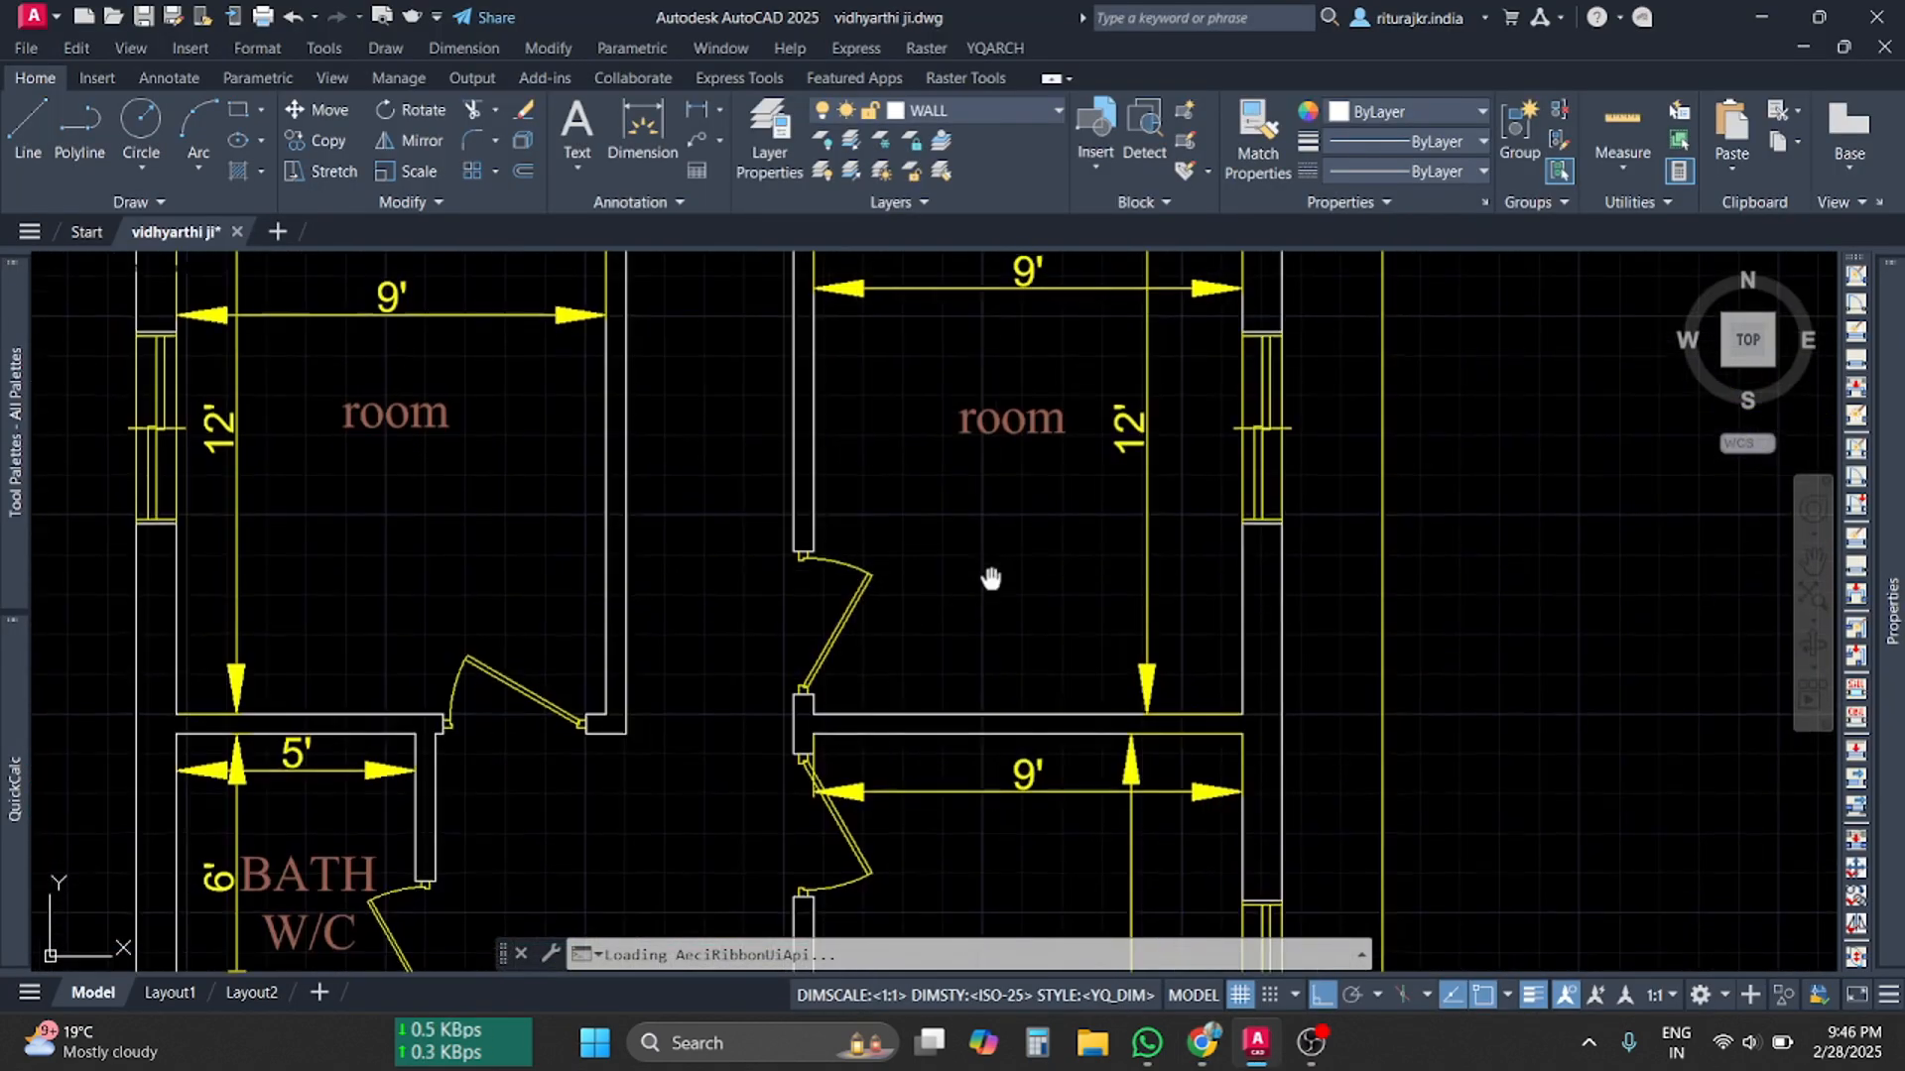
{"action": "scroll", "coordinate": [826, 605], "scroll_direction": "up", "scroll_amount": 4}
{"action": "left_click", "coordinate": [831, 615]}
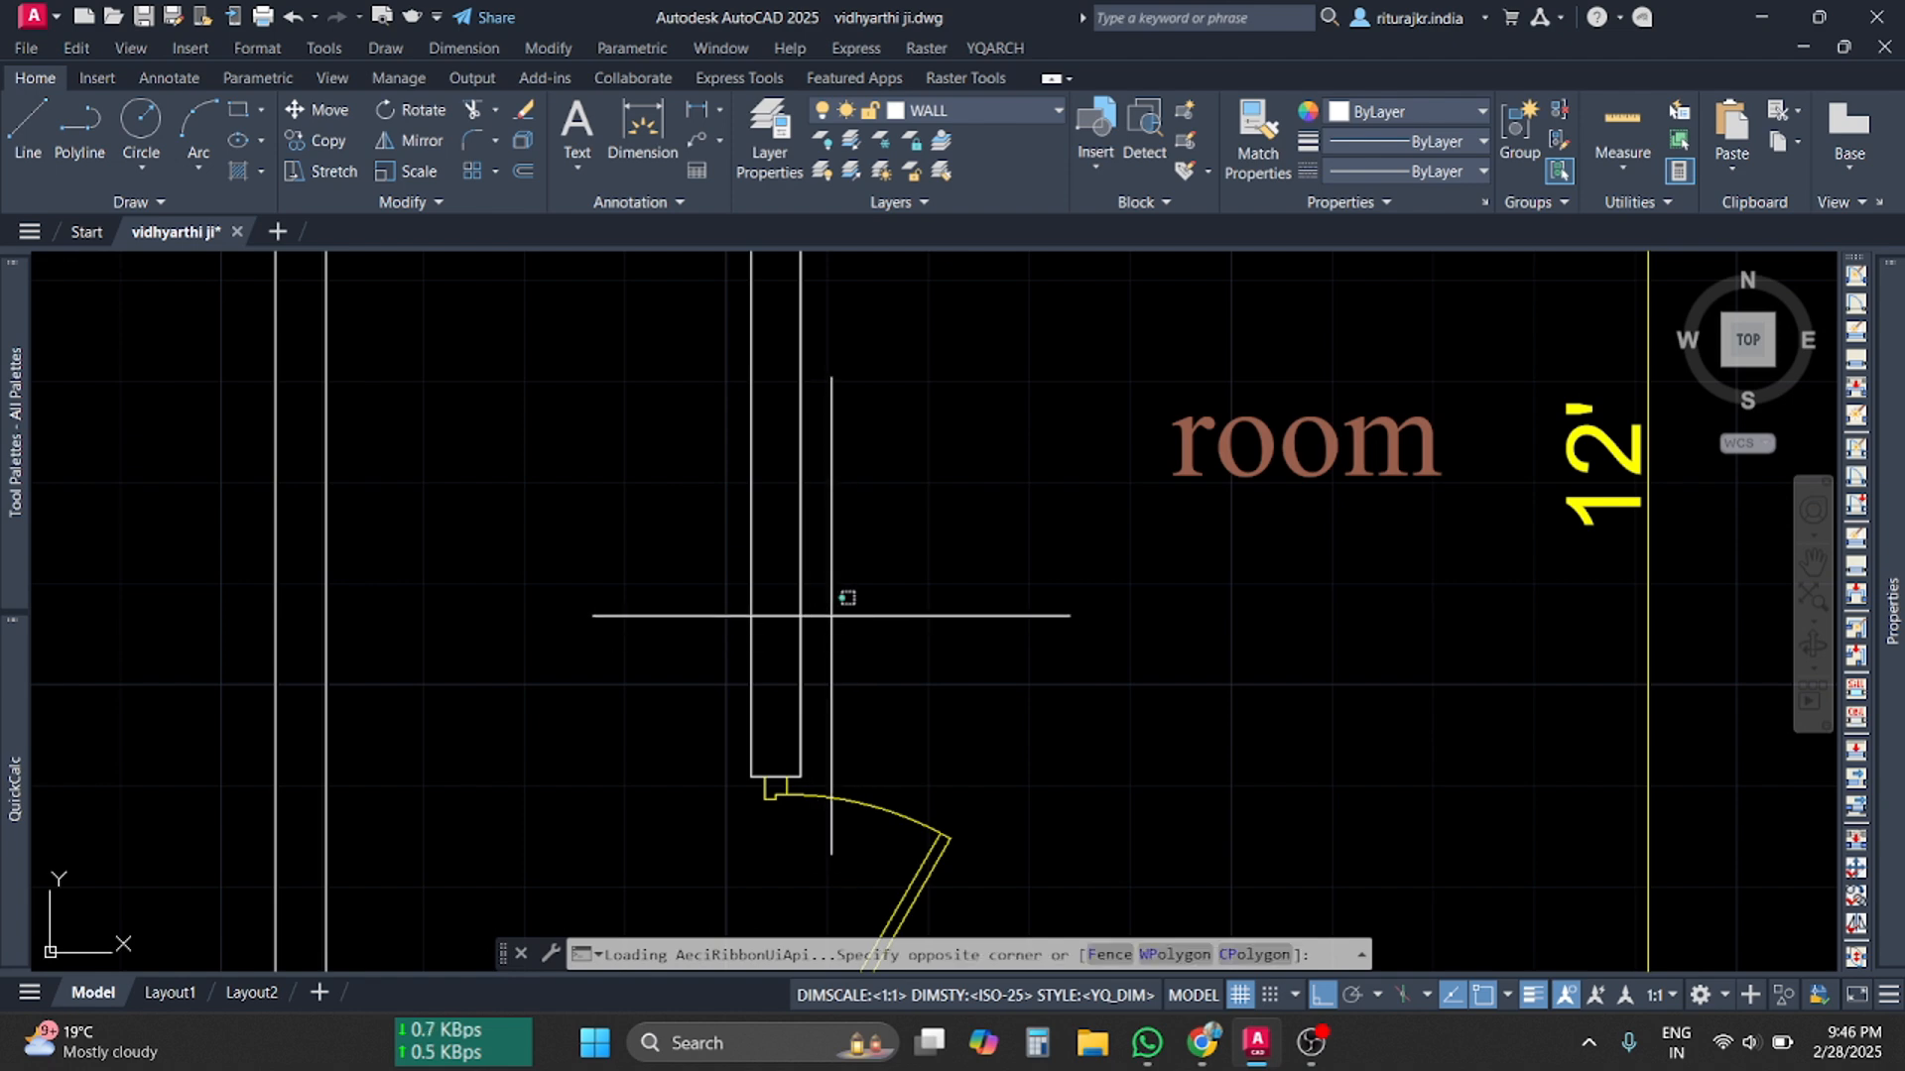
{"action": "left_click", "coordinate": [661, 456]}
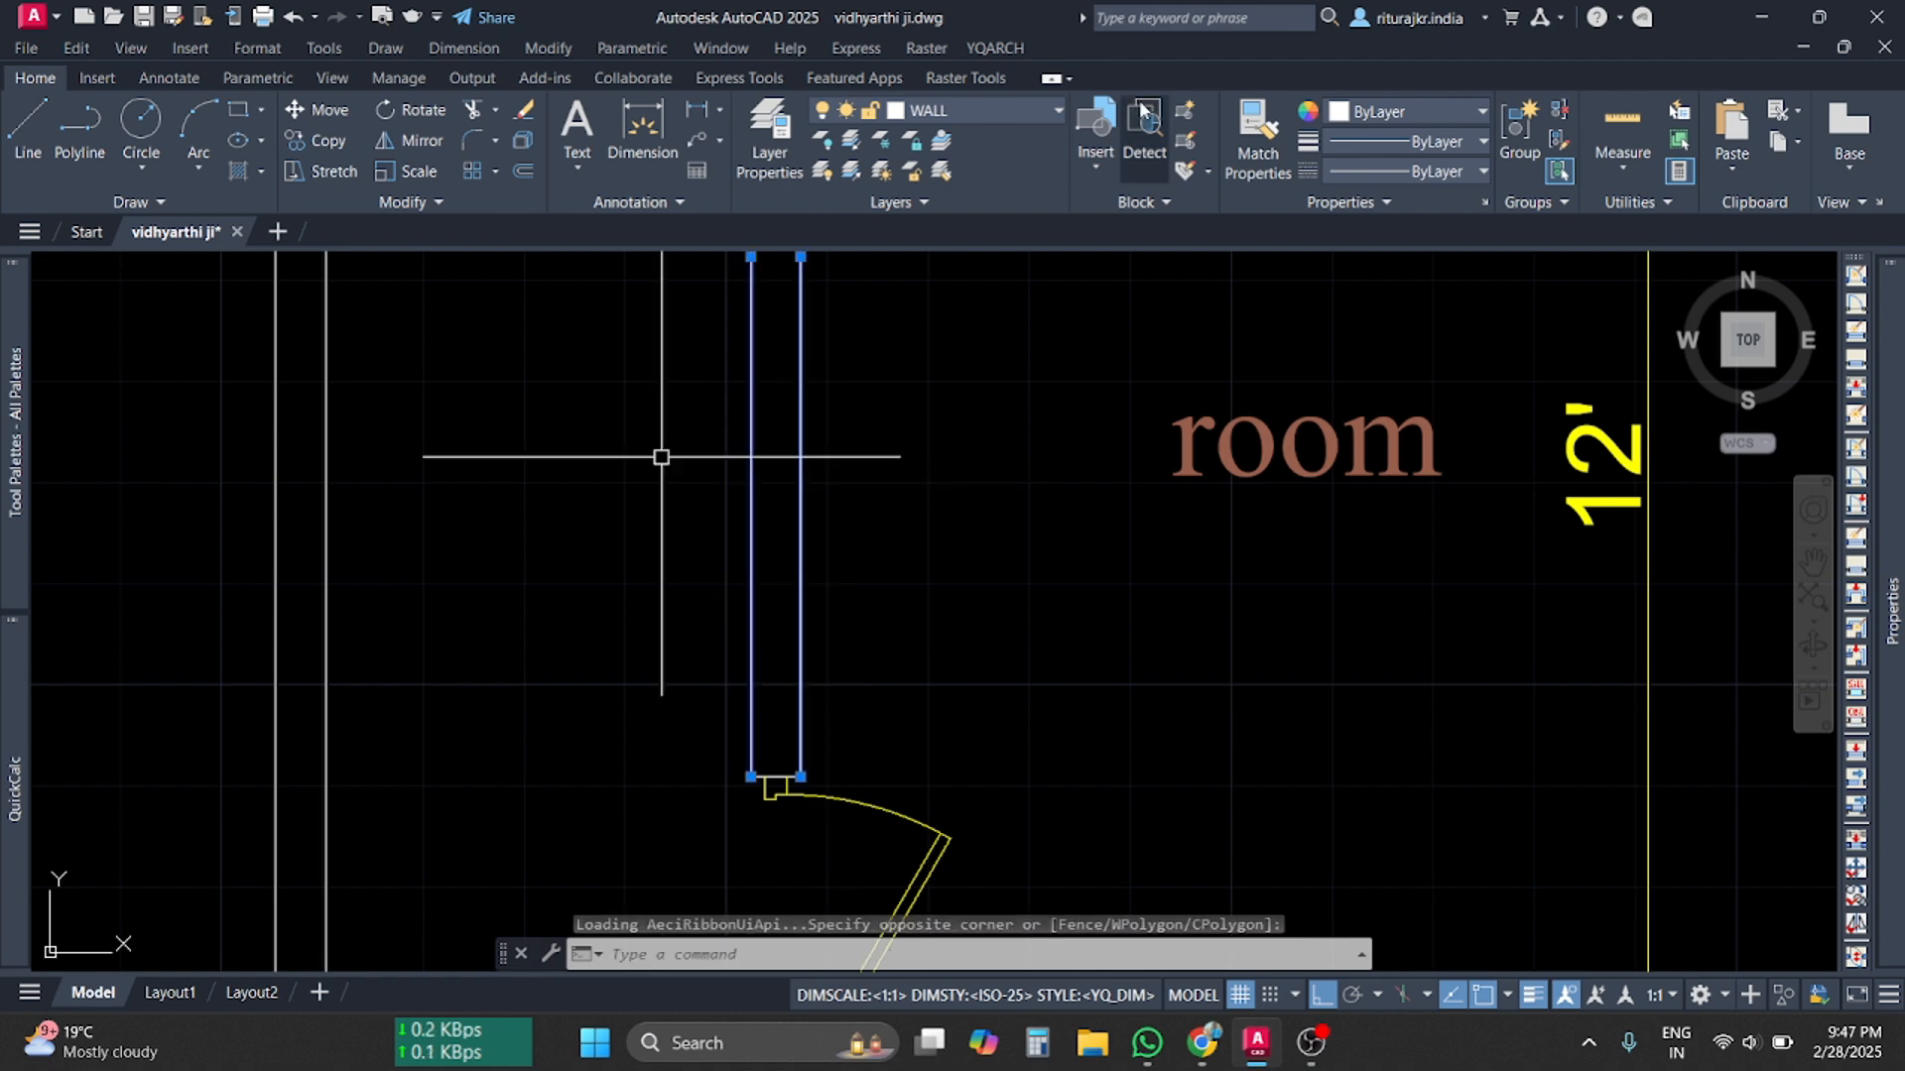
{"action": "key", "text": "Escape"}
{"action": "key", "text": "Escape"}
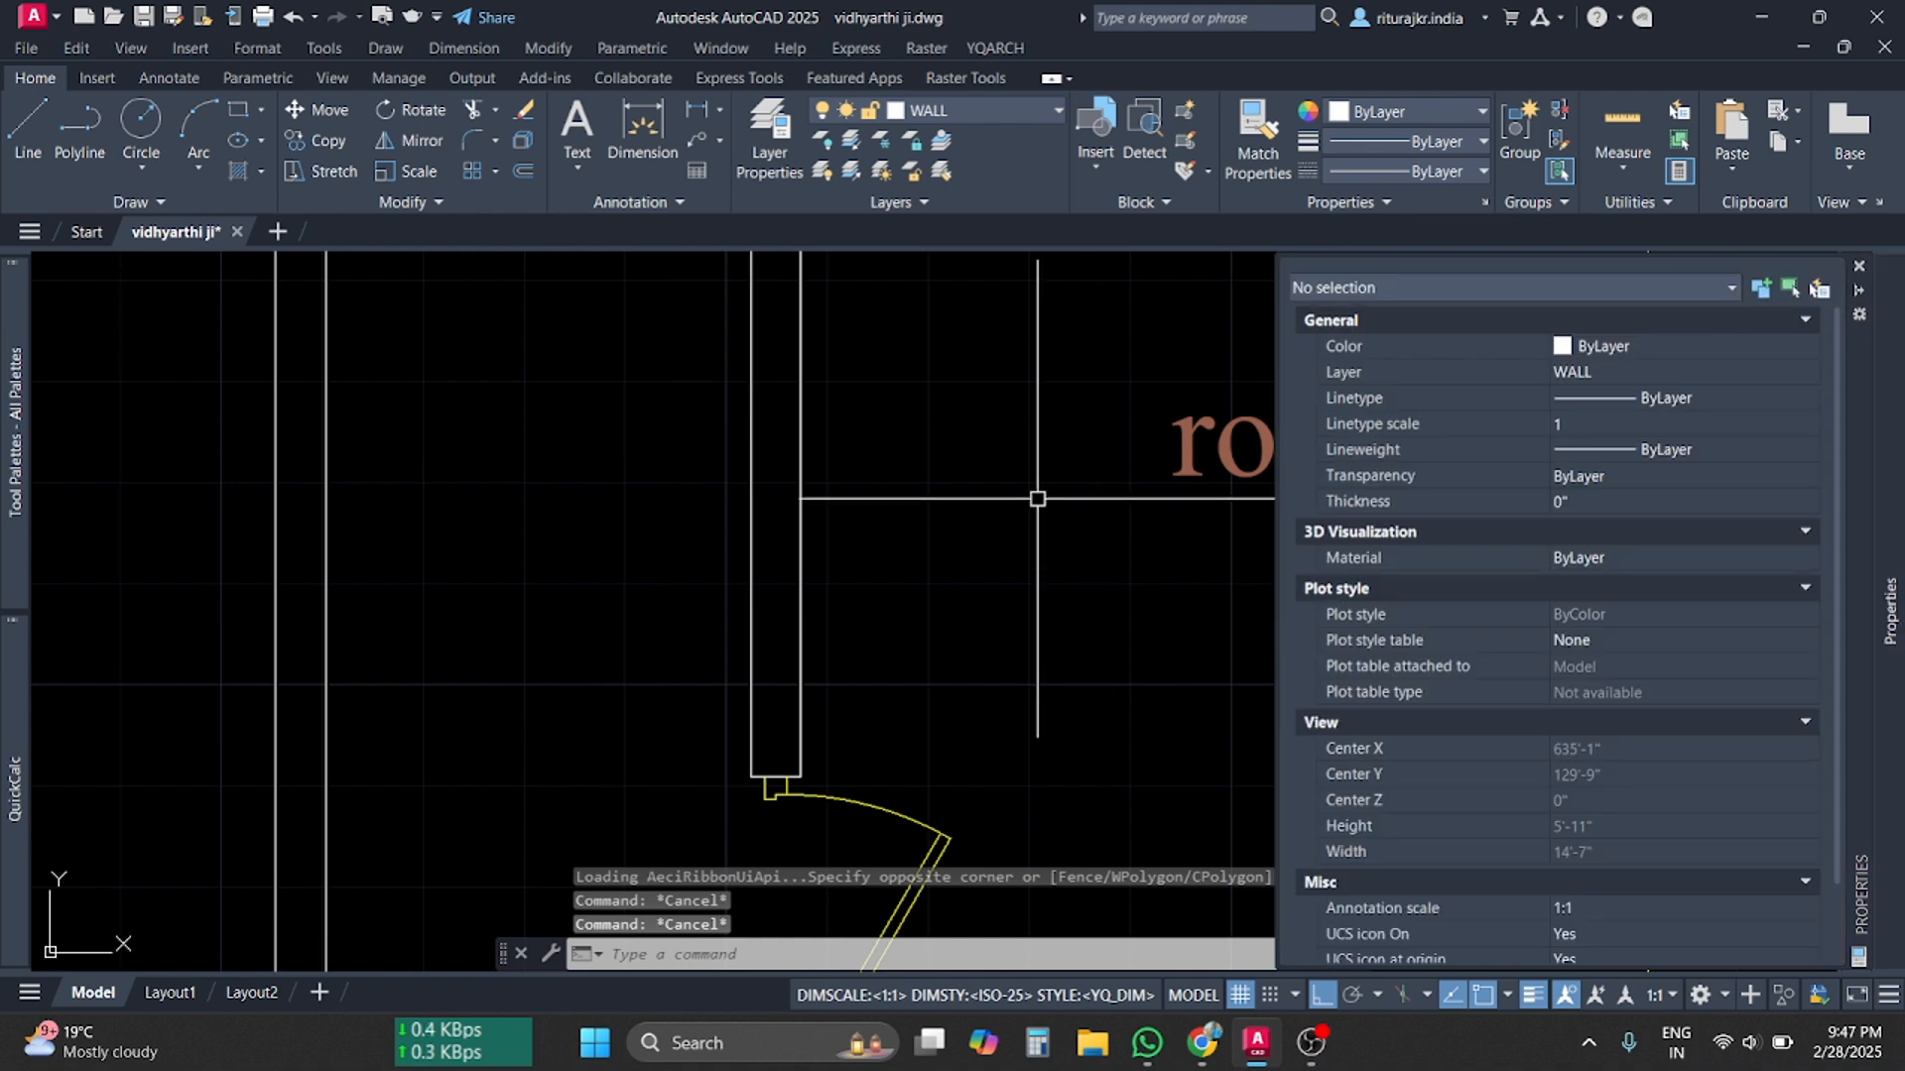
{"action": "left_click", "coordinate": [1147, 489]}
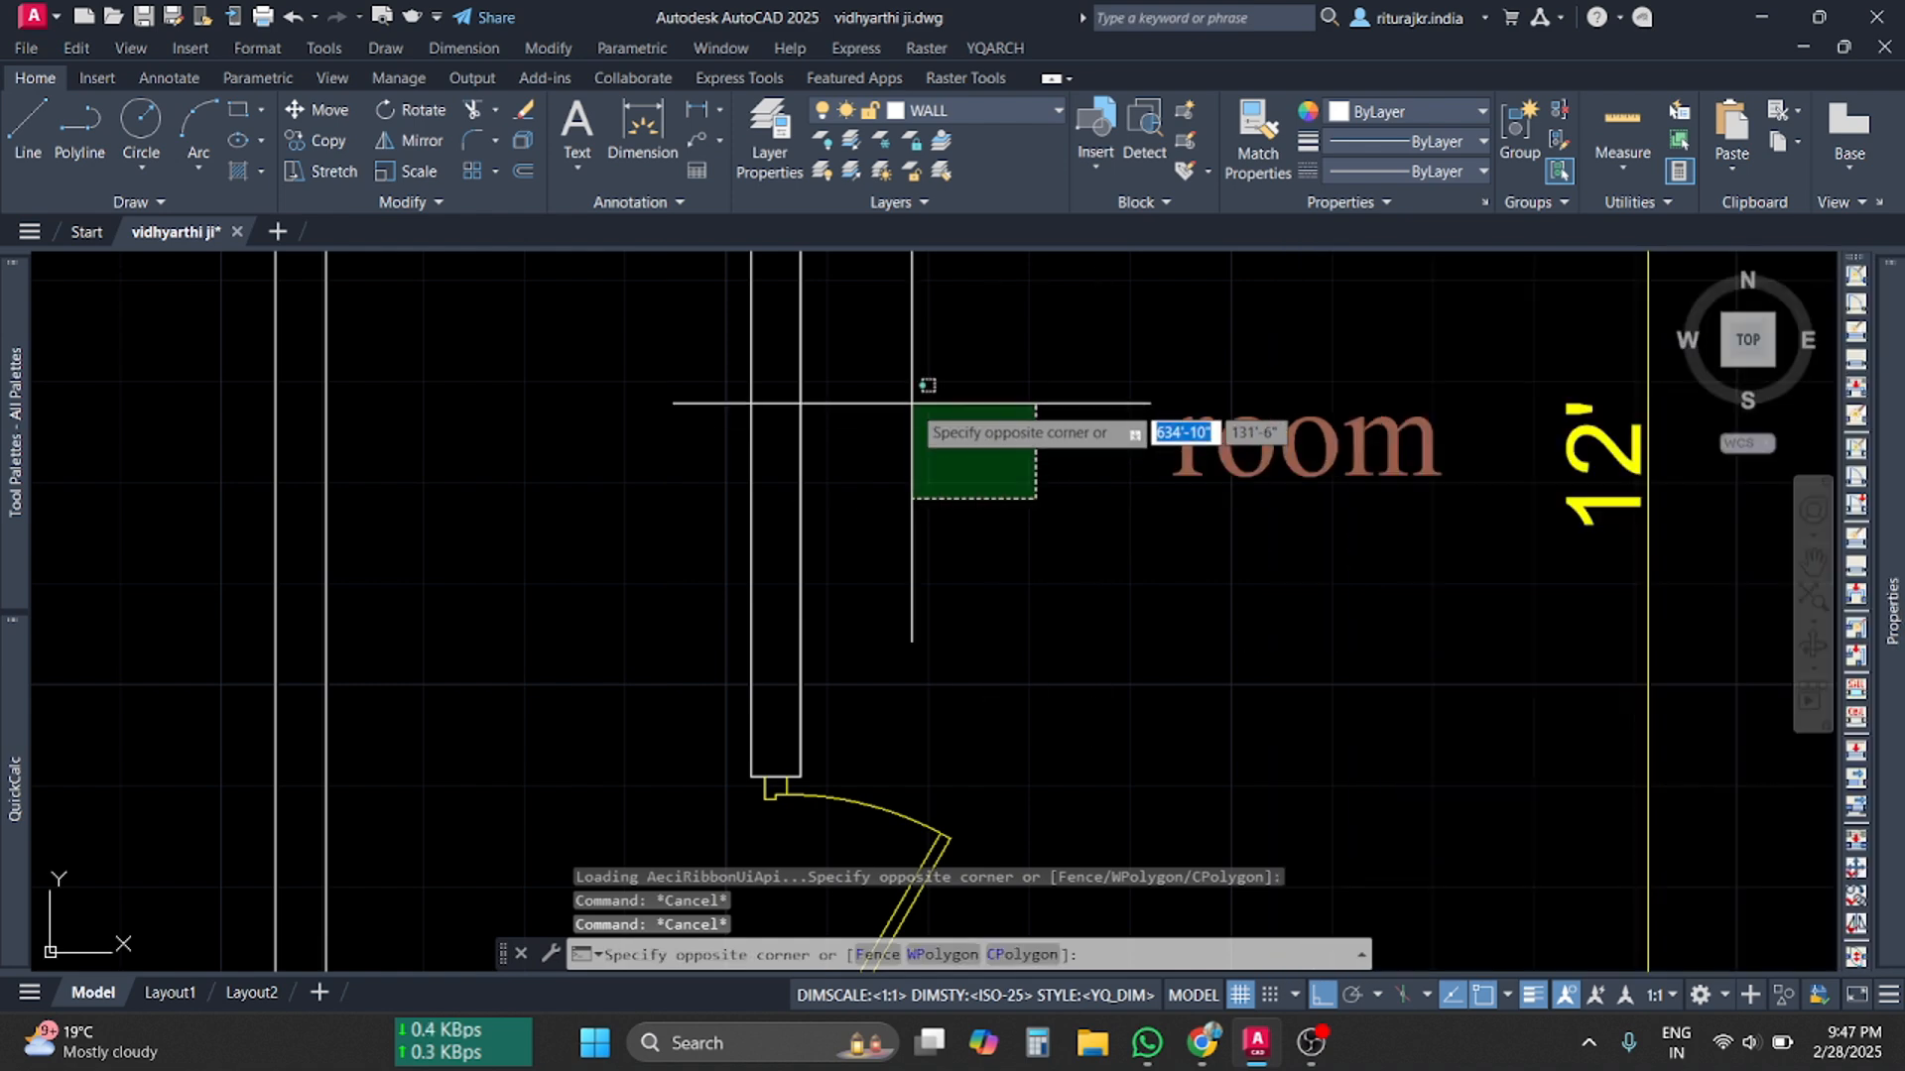
In Layer Properties, give the WALL layer green colour 100 and bring up its linetype choices
{"action": "left_click", "coordinate": [771, 171]}
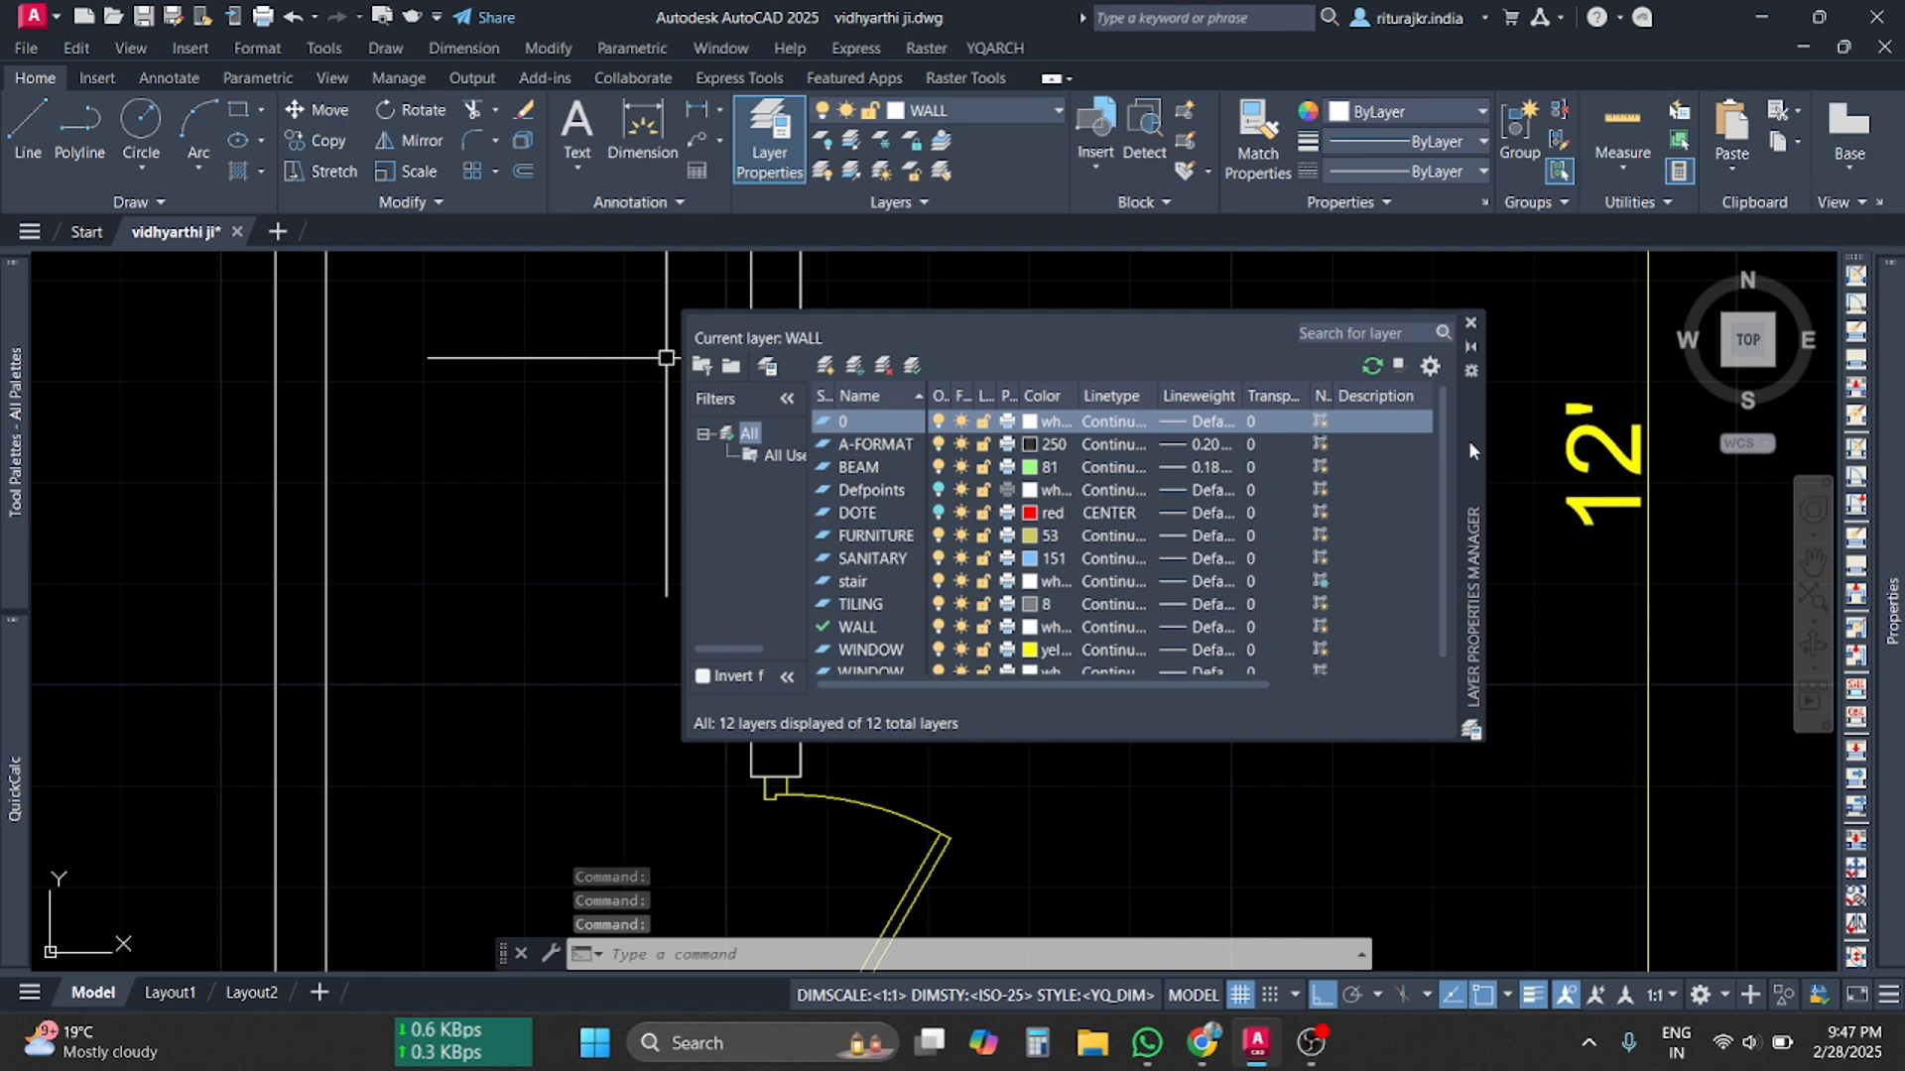
{"action": "left_click_drag", "start_coordinate": [1471, 442], "coordinate": [986, 385]}
{"action": "left_click", "coordinate": [540, 548]}
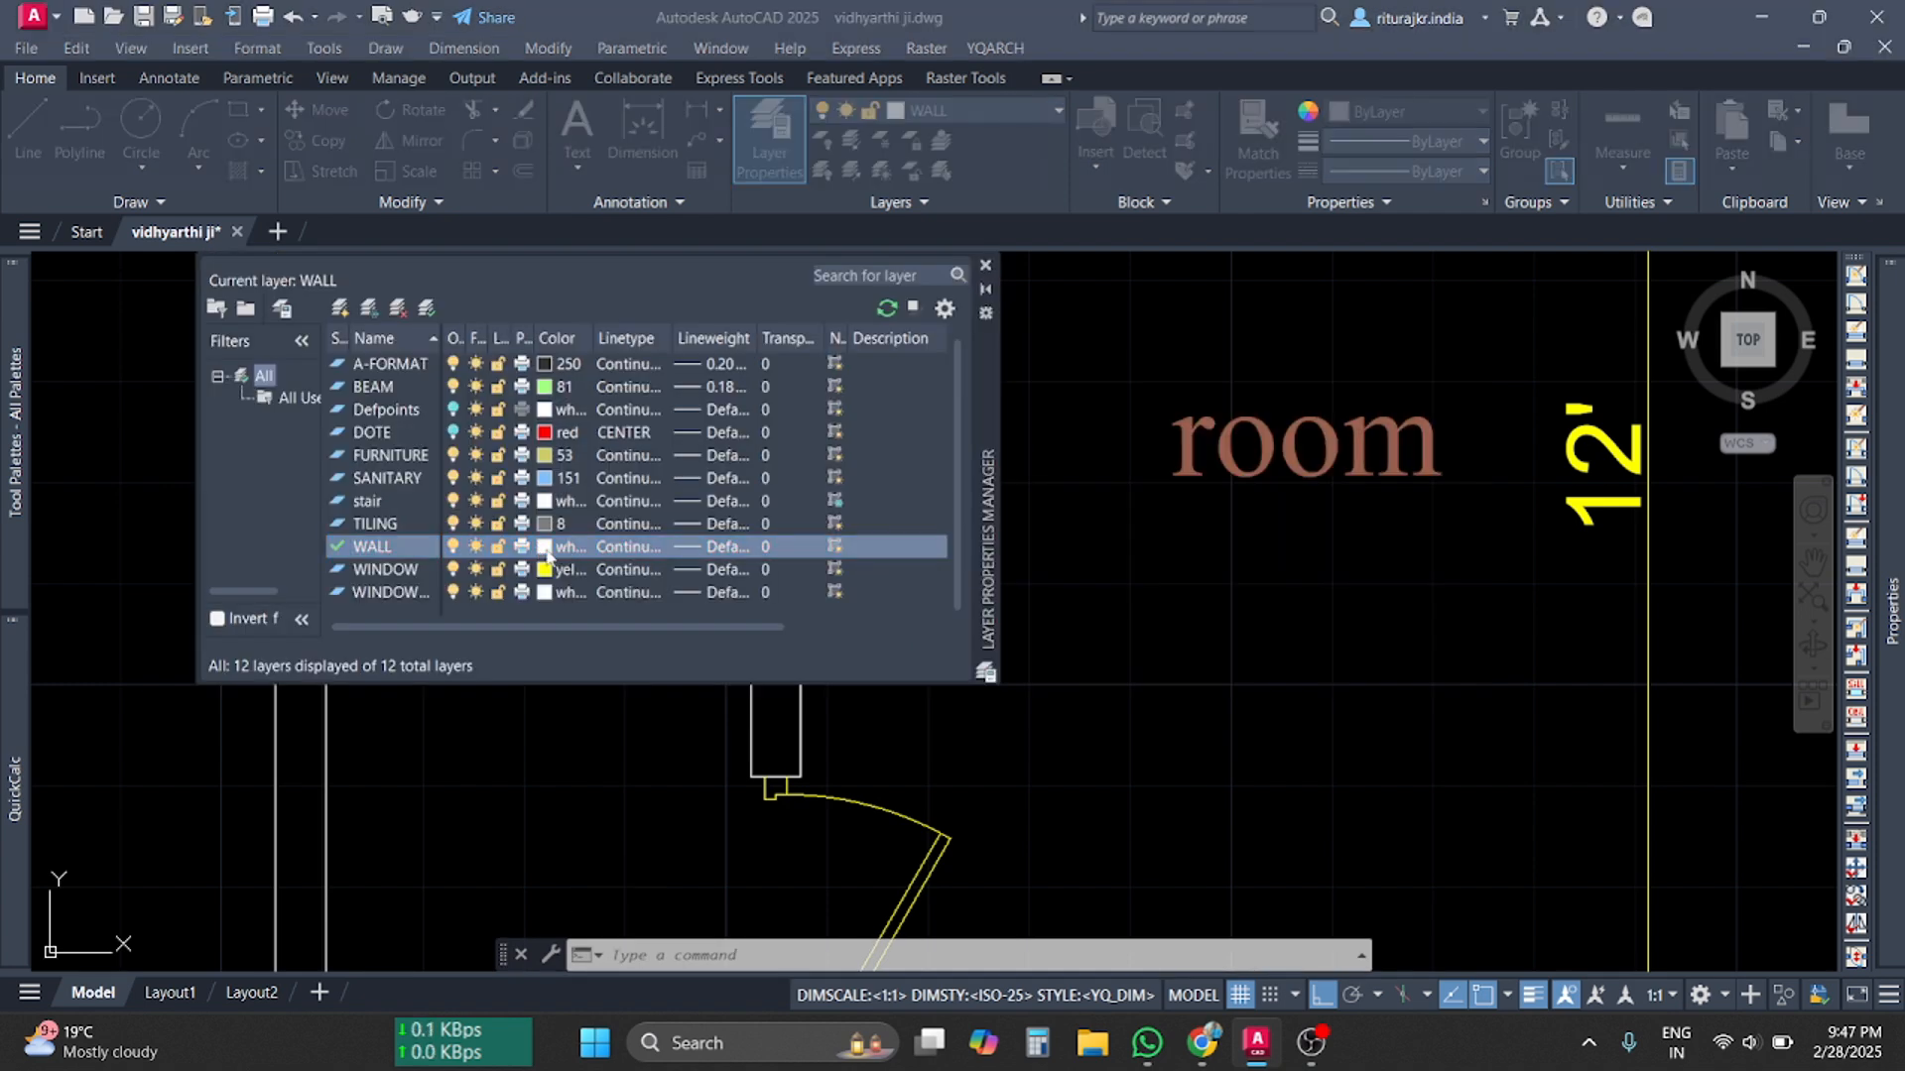
{"action": "left_click", "coordinate": [545, 548]}
{"action": "left_click", "coordinate": [920, 710]}
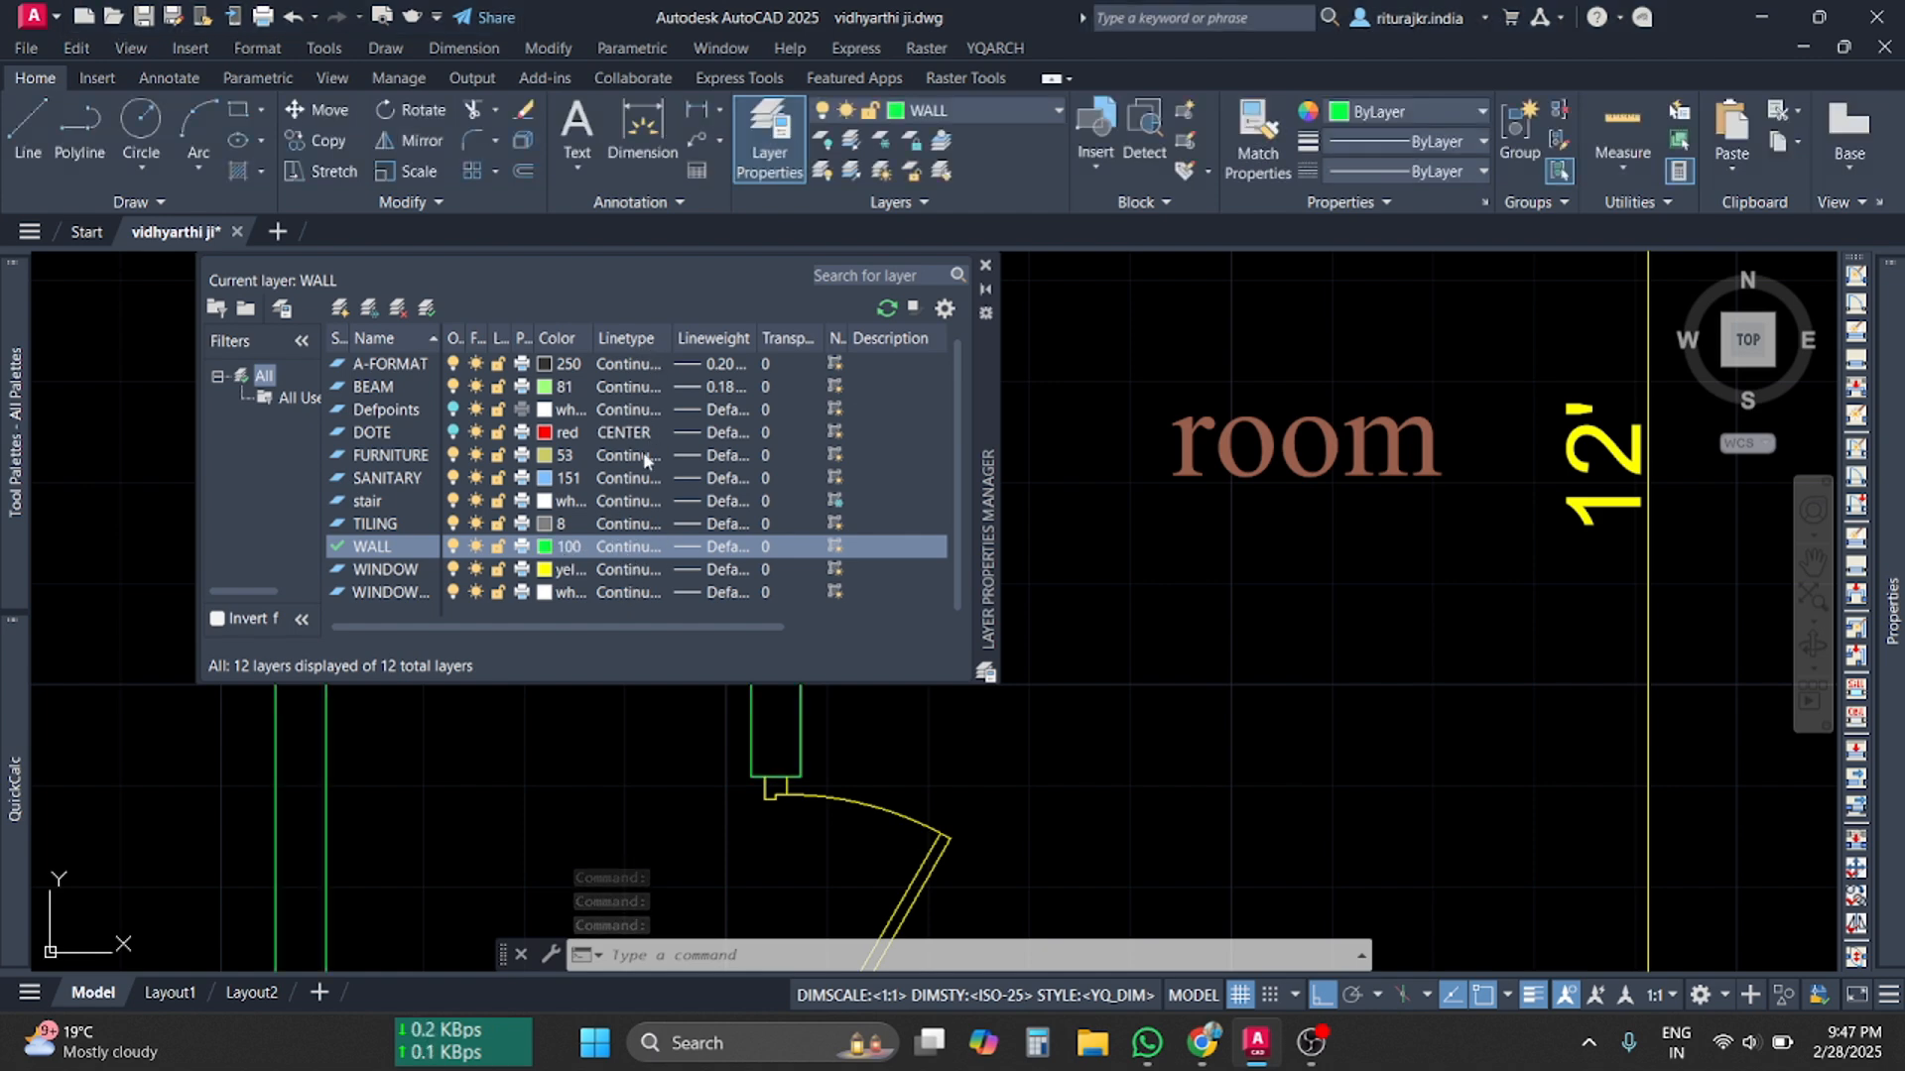
{"action": "left_click", "coordinate": [635, 550]}
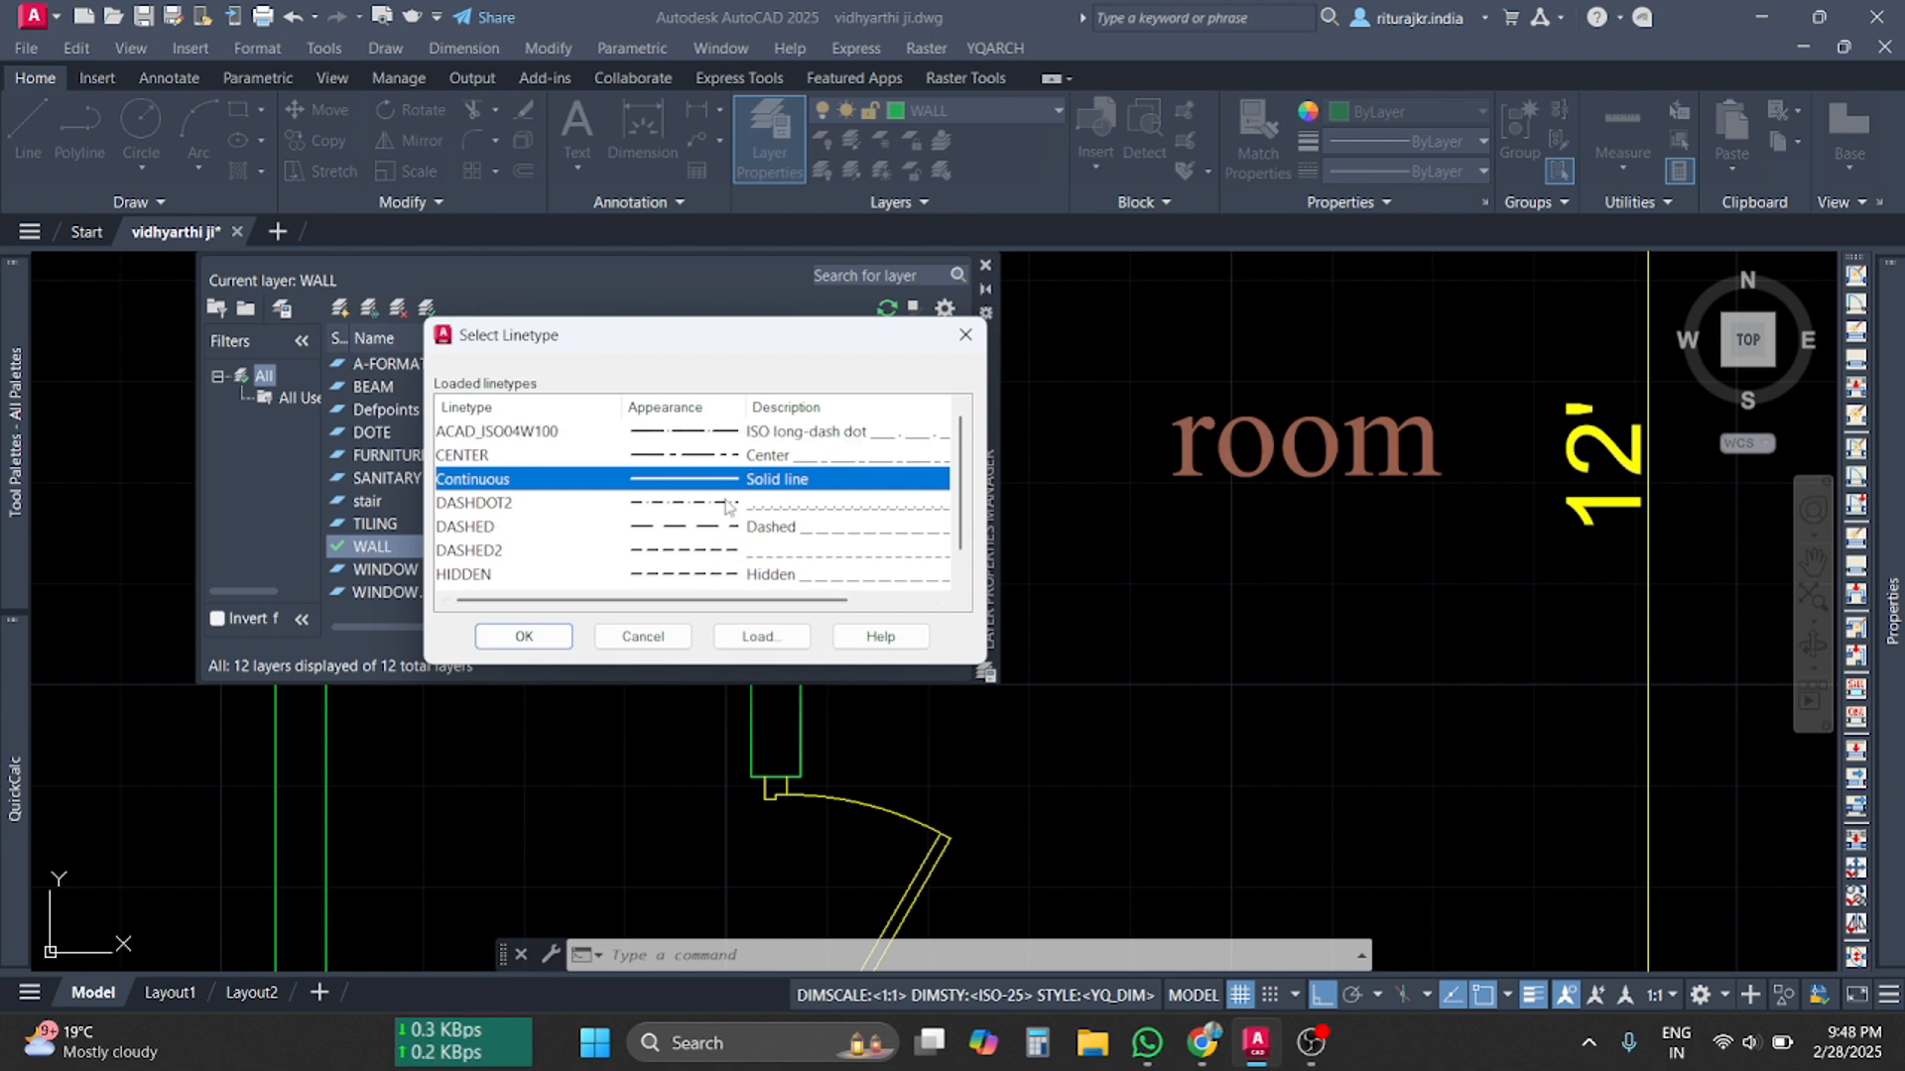
Browse the loadable acadiso.lin linetypes without loading any, keeping WALL on Continuous
{"action": "scroll", "coordinate": [772, 536], "scroll_direction": "down", "scroll_amount": 1}
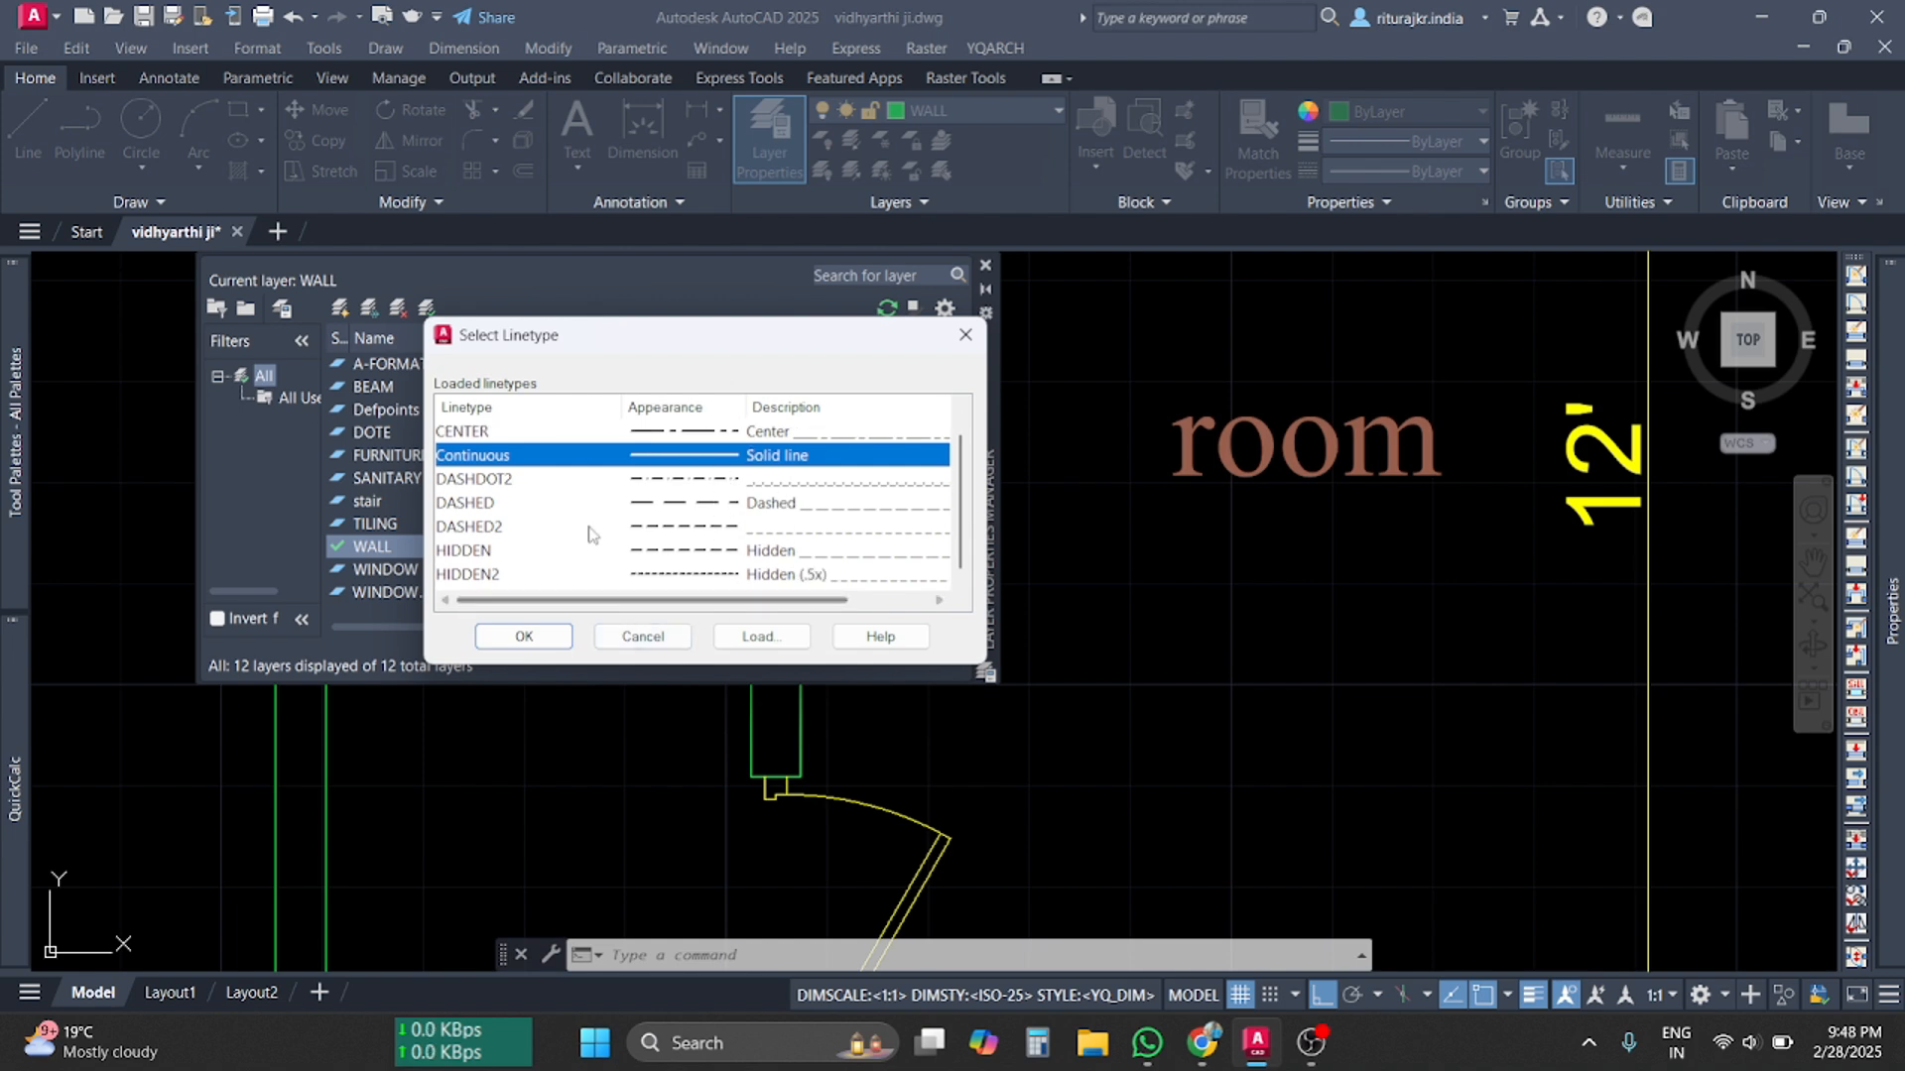
{"action": "scroll", "coordinate": [836, 532], "scroll_direction": "up", "scroll_amount": 1}
{"action": "scroll", "coordinate": [837, 533], "scroll_direction": "down", "scroll_amount": 1}
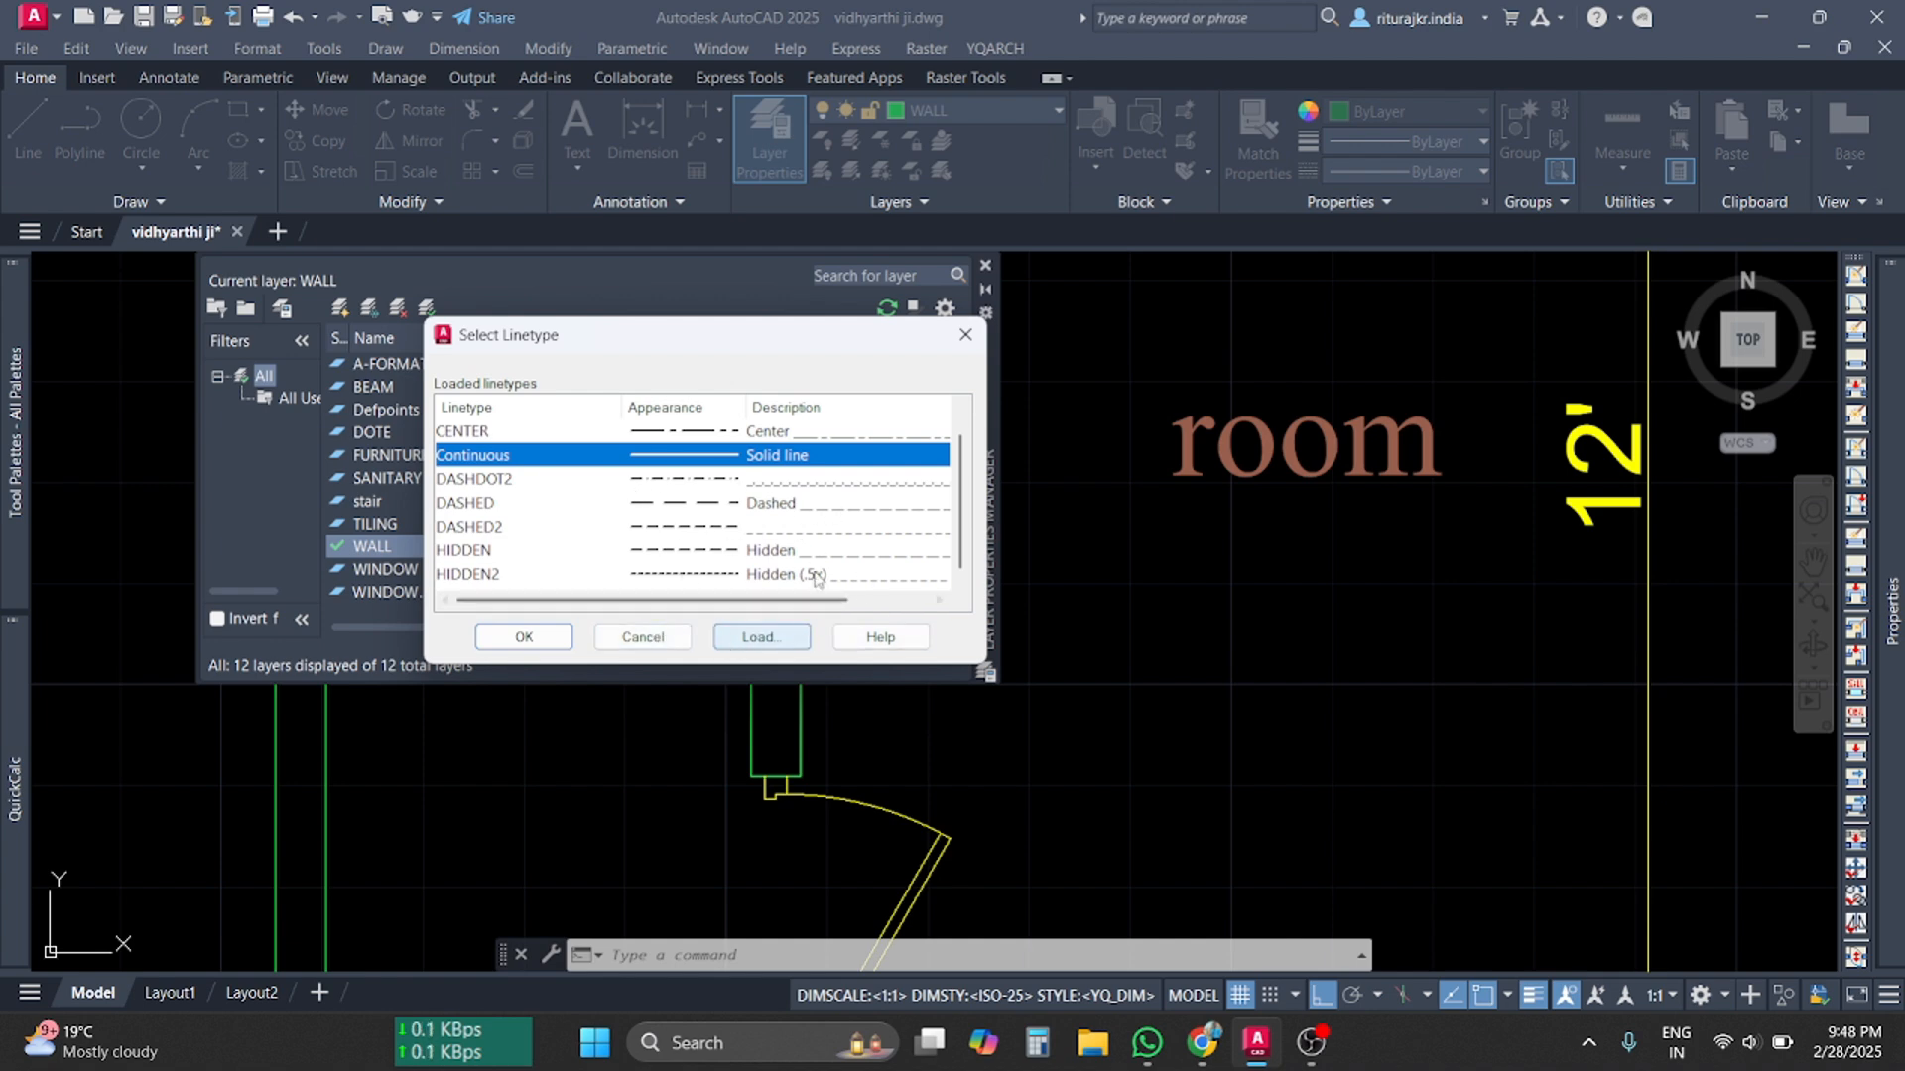
{"action": "left_click", "coordinate": [760, 636]}
{"action": "scroll", "coordinate": [616, 604], "scroll_direction": "down", "scroll_amount": 12}
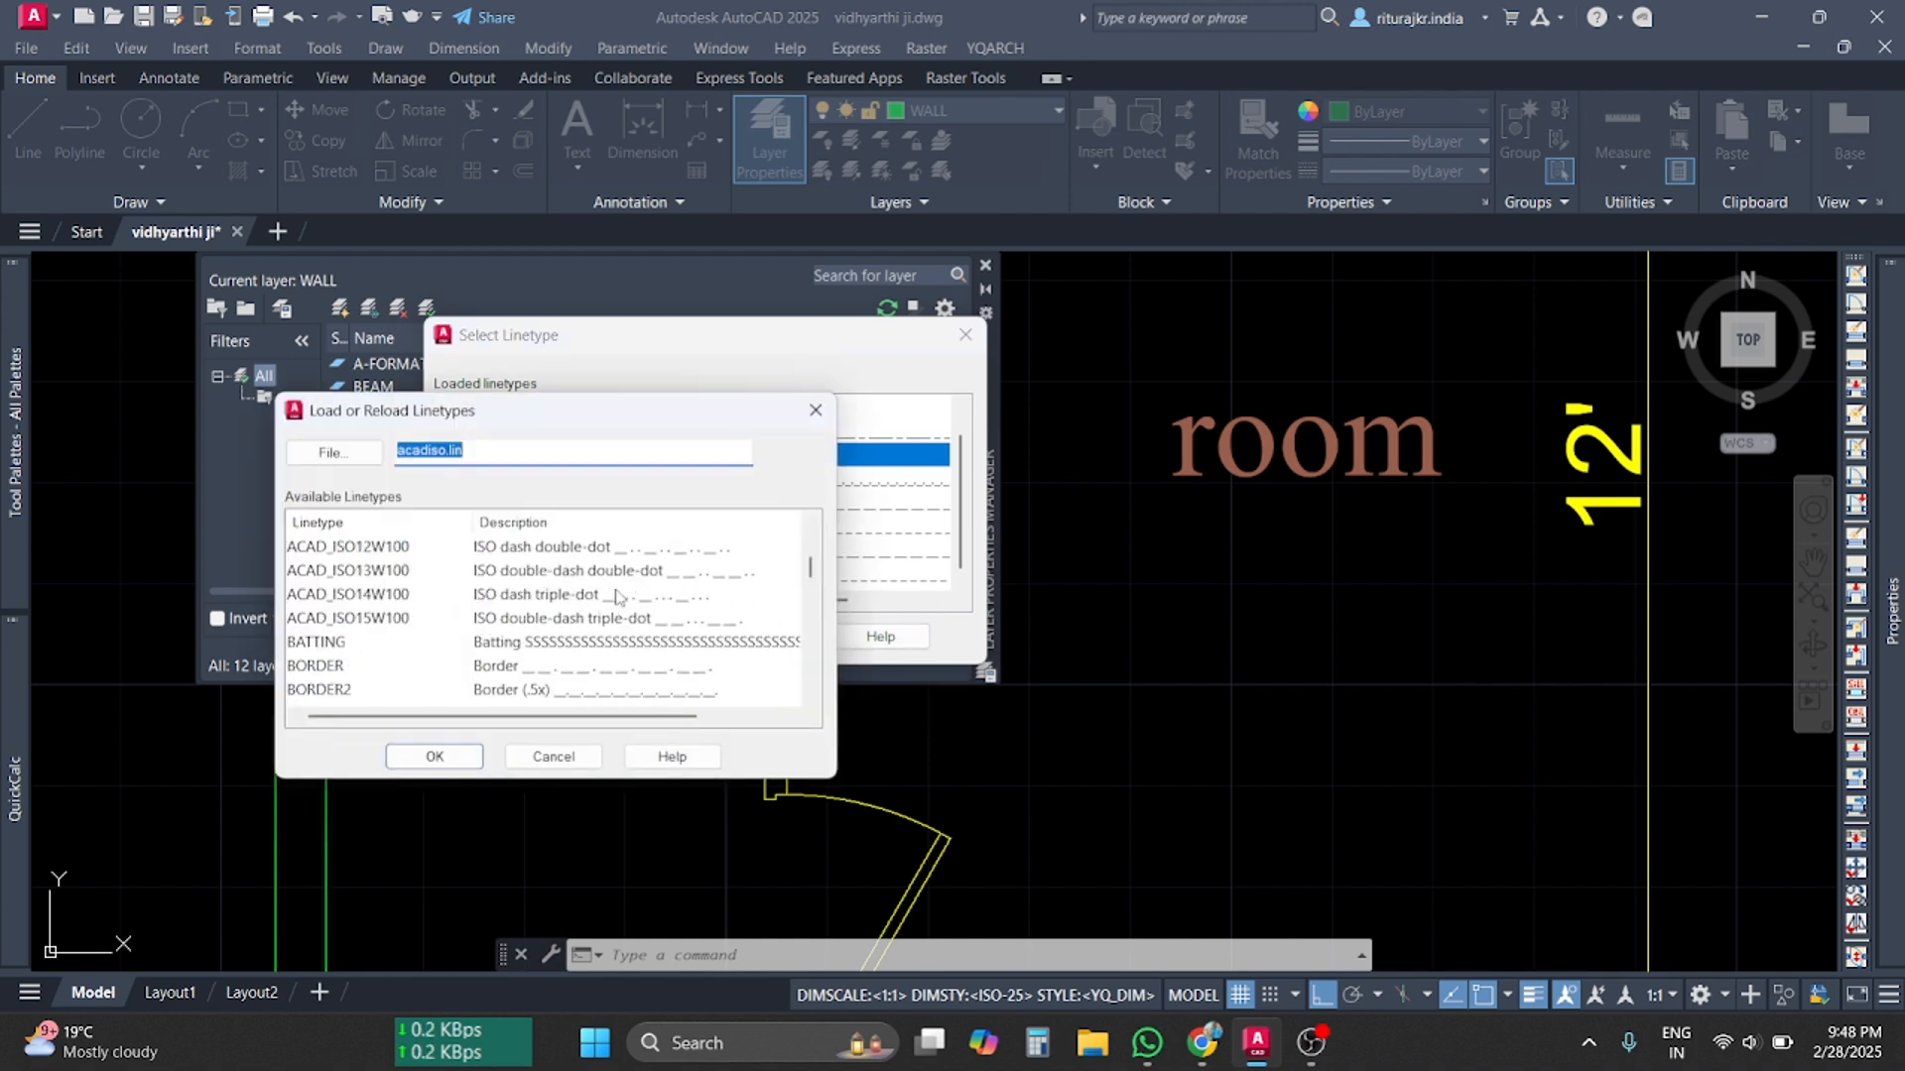
{"action": "scroll", "coordinate": [616, 603], "scroll_direction": "up", "scroll_amount": 12}
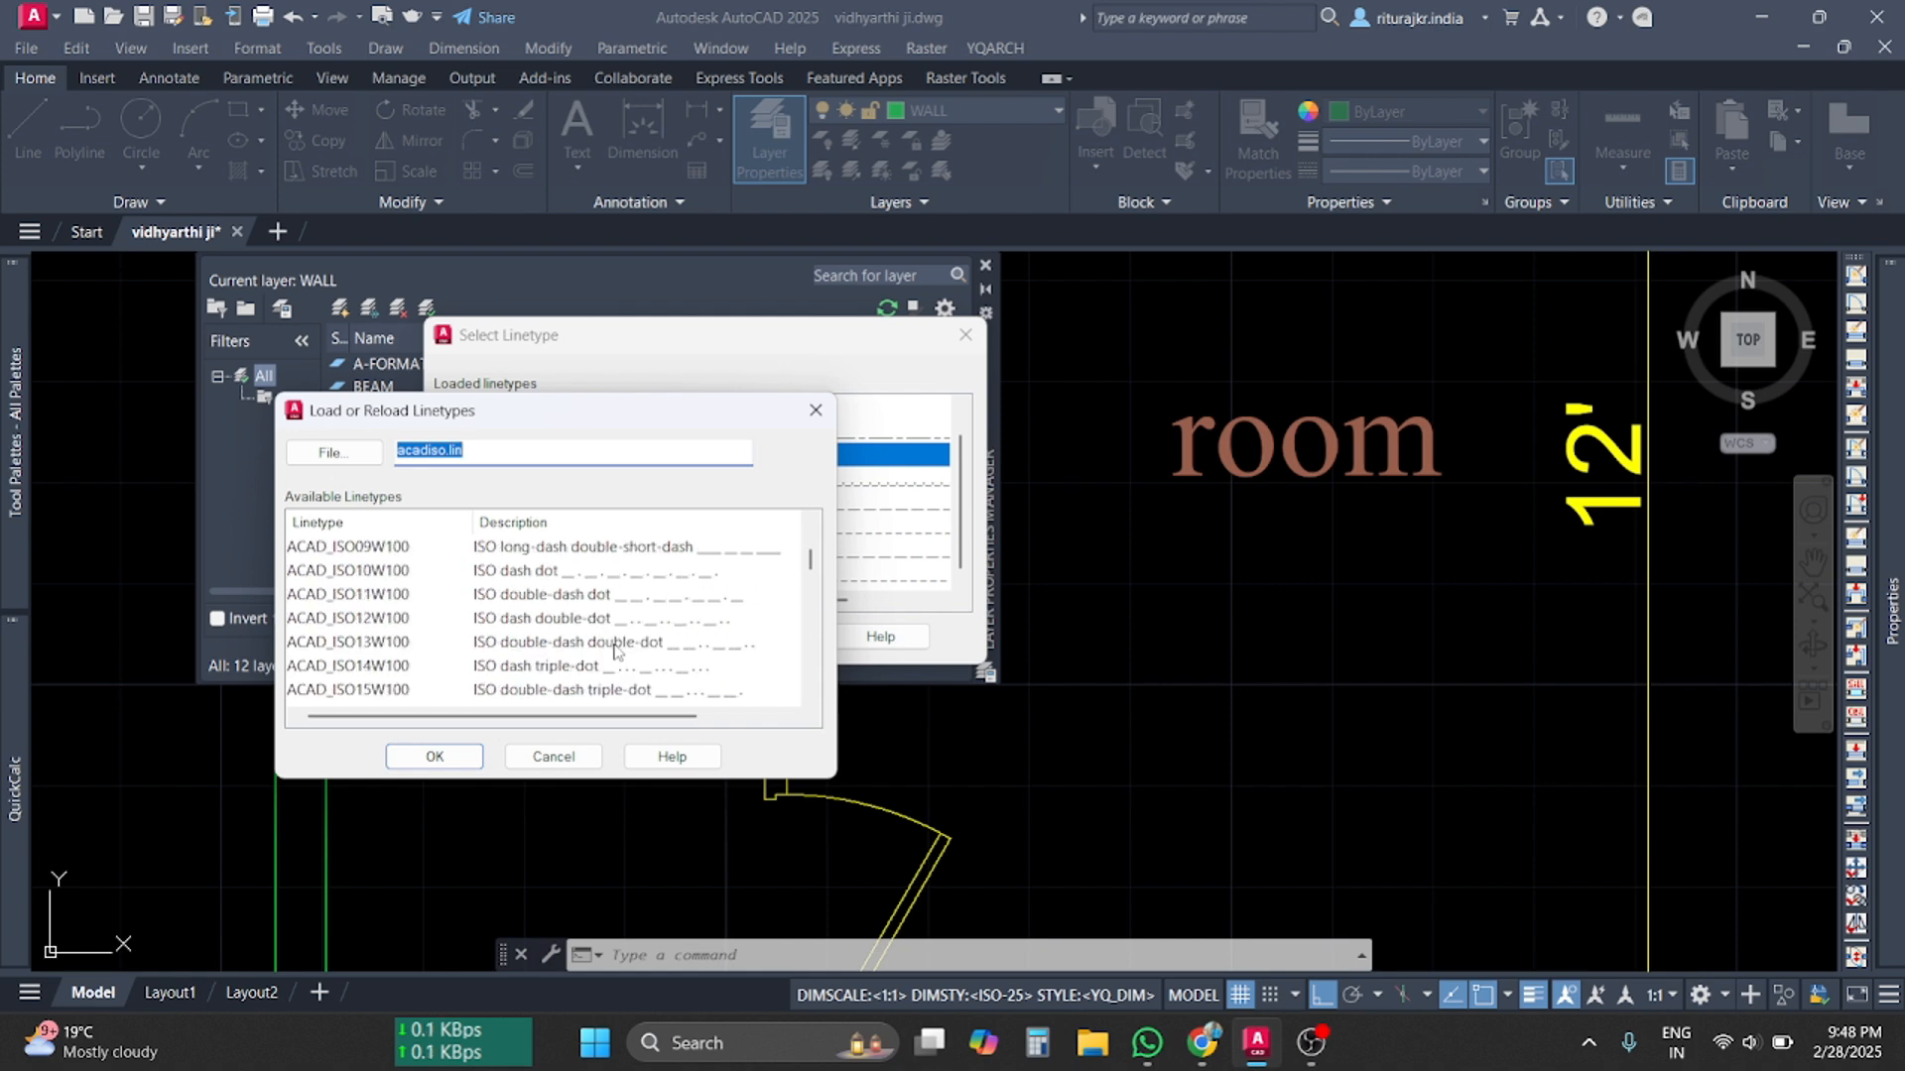
{"action": "left_click", "coordinate": [554, 756]}
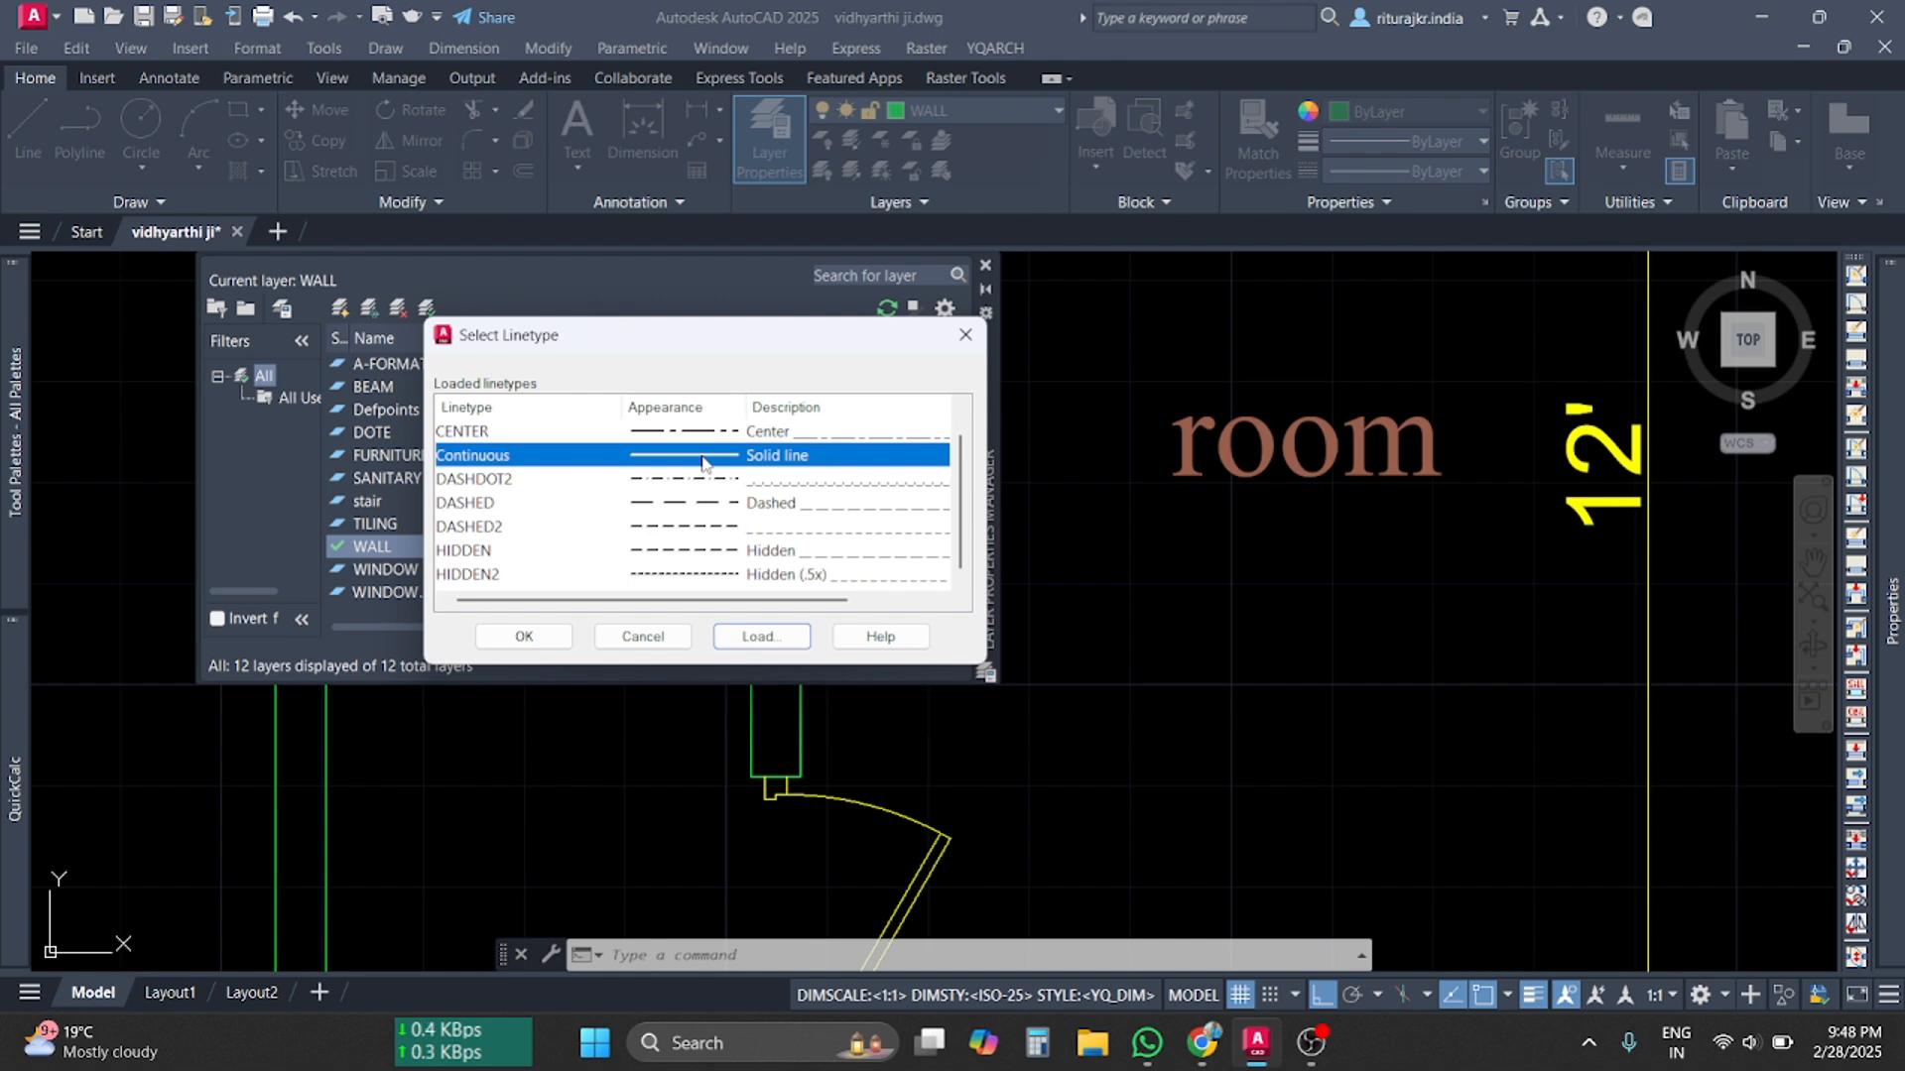
{"action": "left_click", "coordinate": [966, 337]}
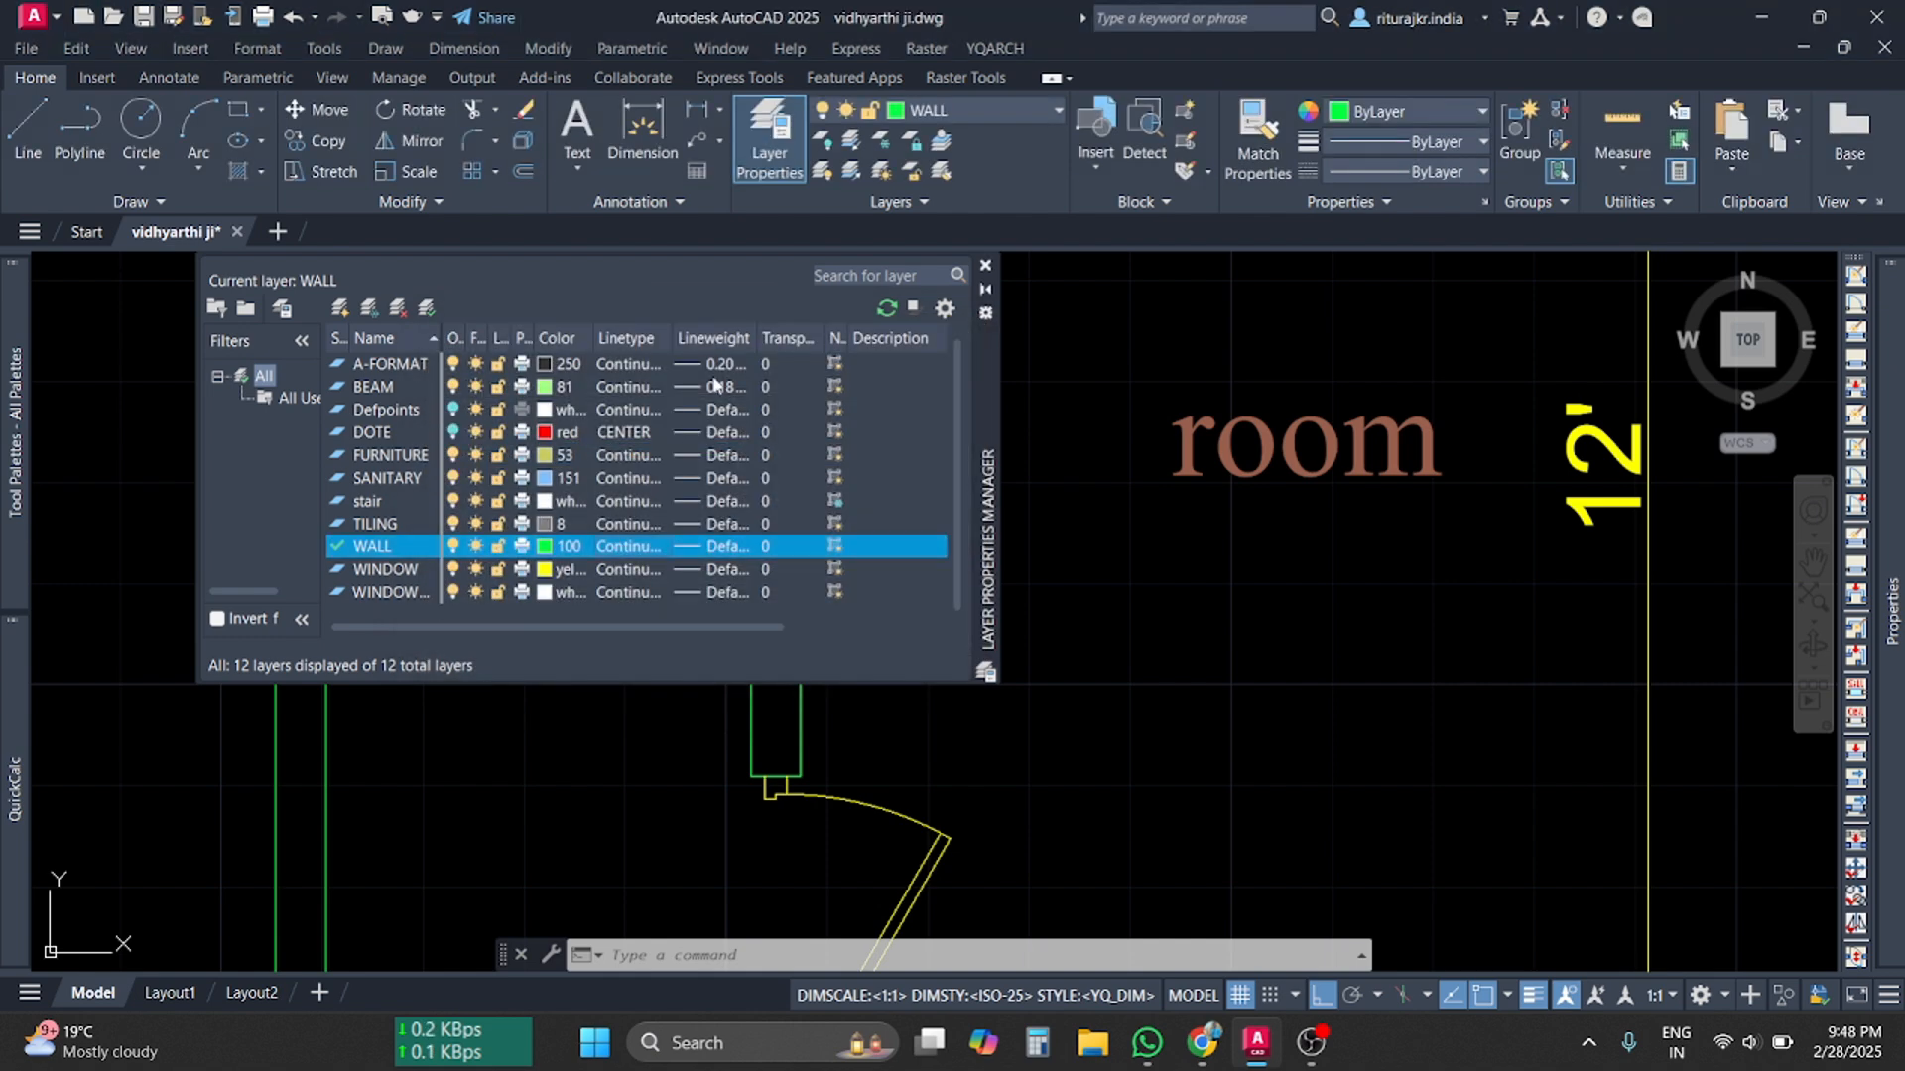
Set the WALL layer's lineweight to 0.30 mm and close Layer Properties
{"action": "left_click", "coordinate": [708, 551]}
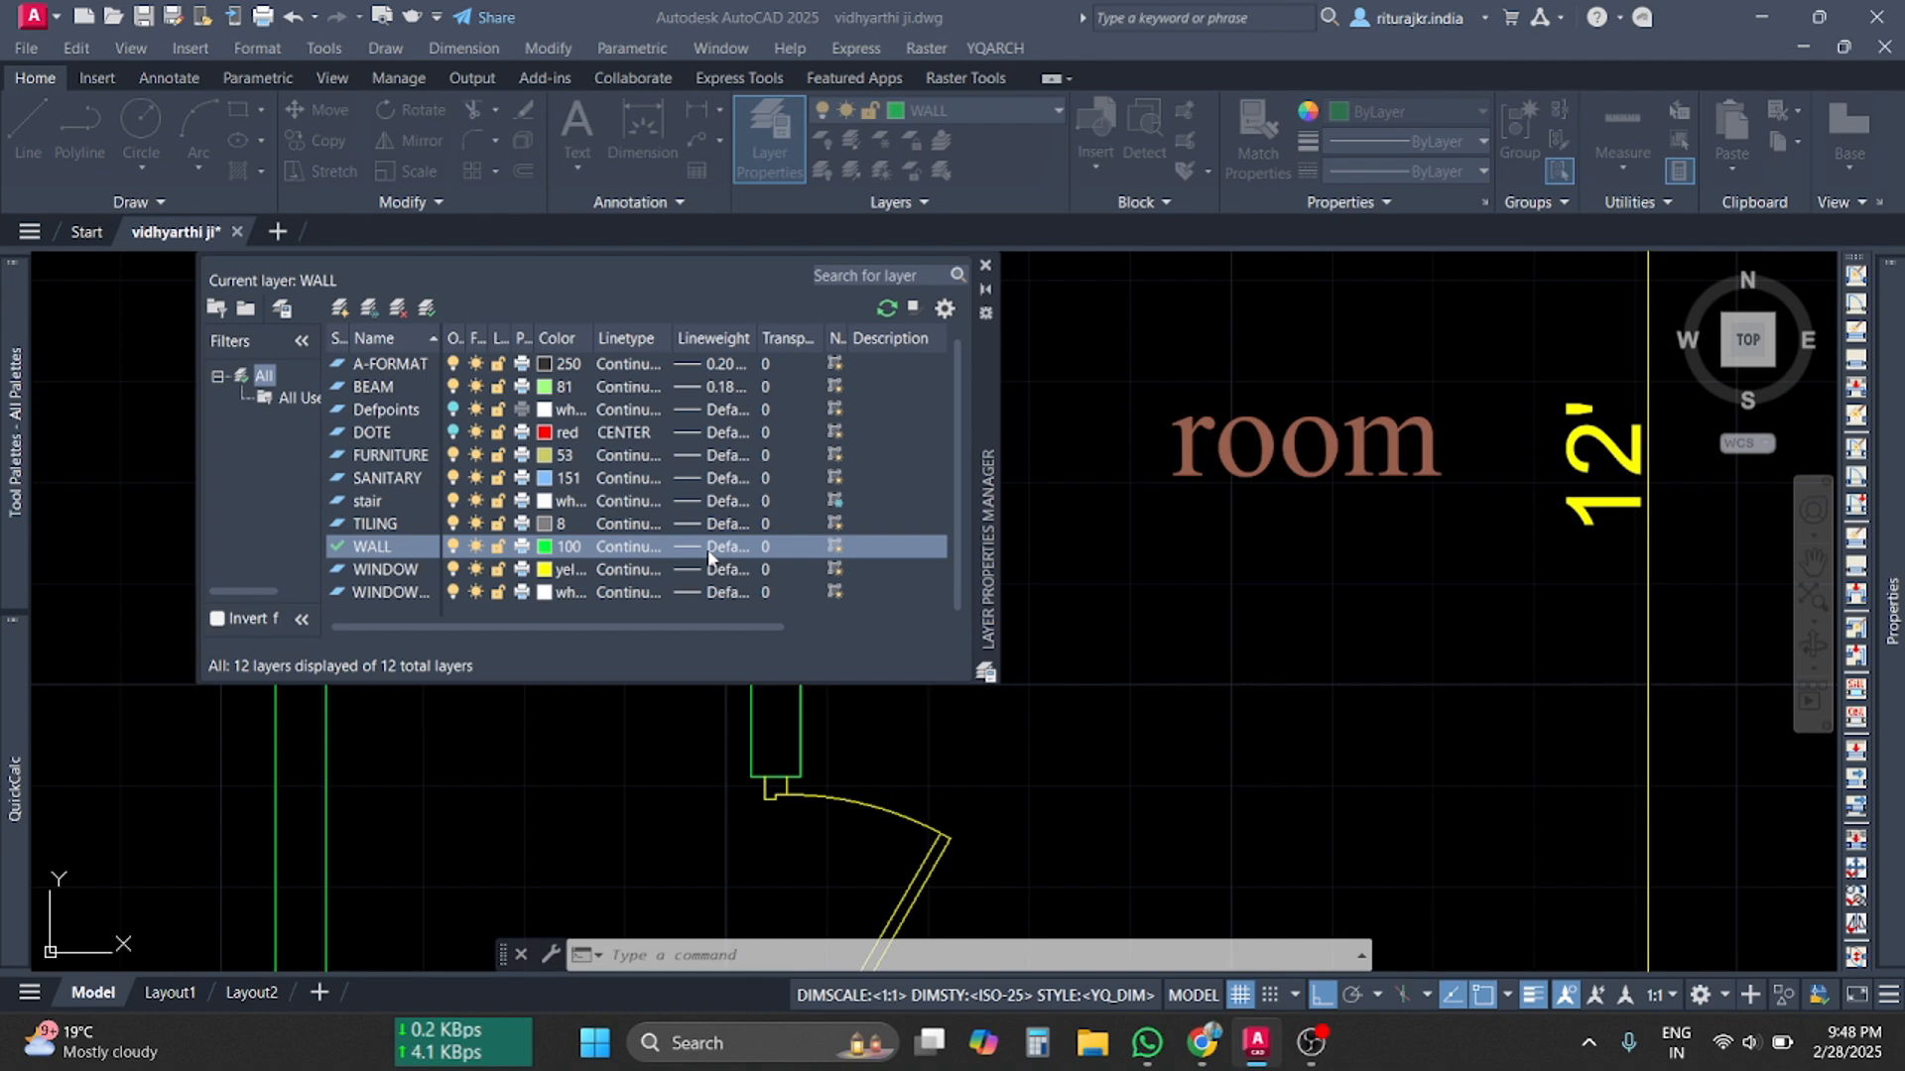
{"action": "scroll", "coordinate": [896, 507], "scroll_direction": "down", "scroll_amount": 2}
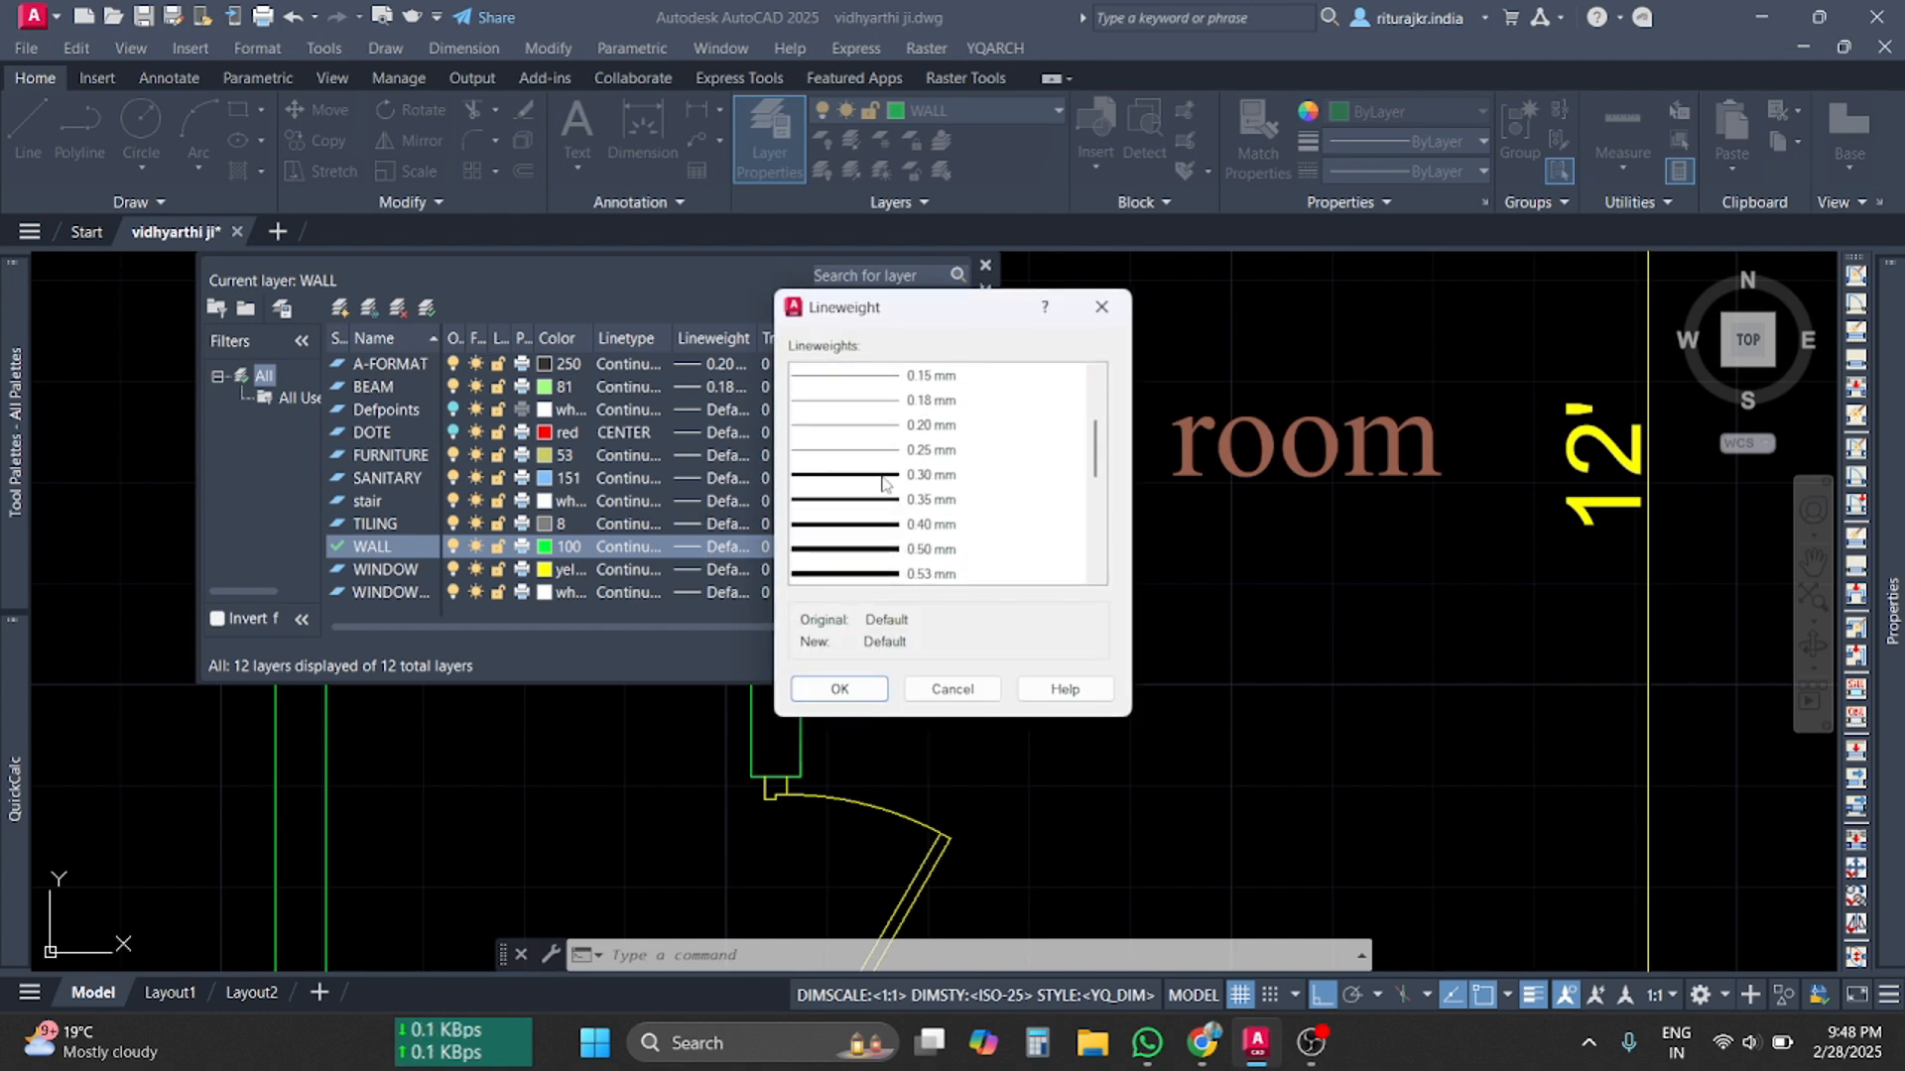
{"action": "scroll", "coordinate": [881, 483], "scroll_direction": "up", "scroll_amount": 2}
{"action": "scroll", "coordinate": [882, 483], "scroll_direction": "down", "scroll_amount": 2}
{"action": "left_click", "coordinate": [866, 481]}
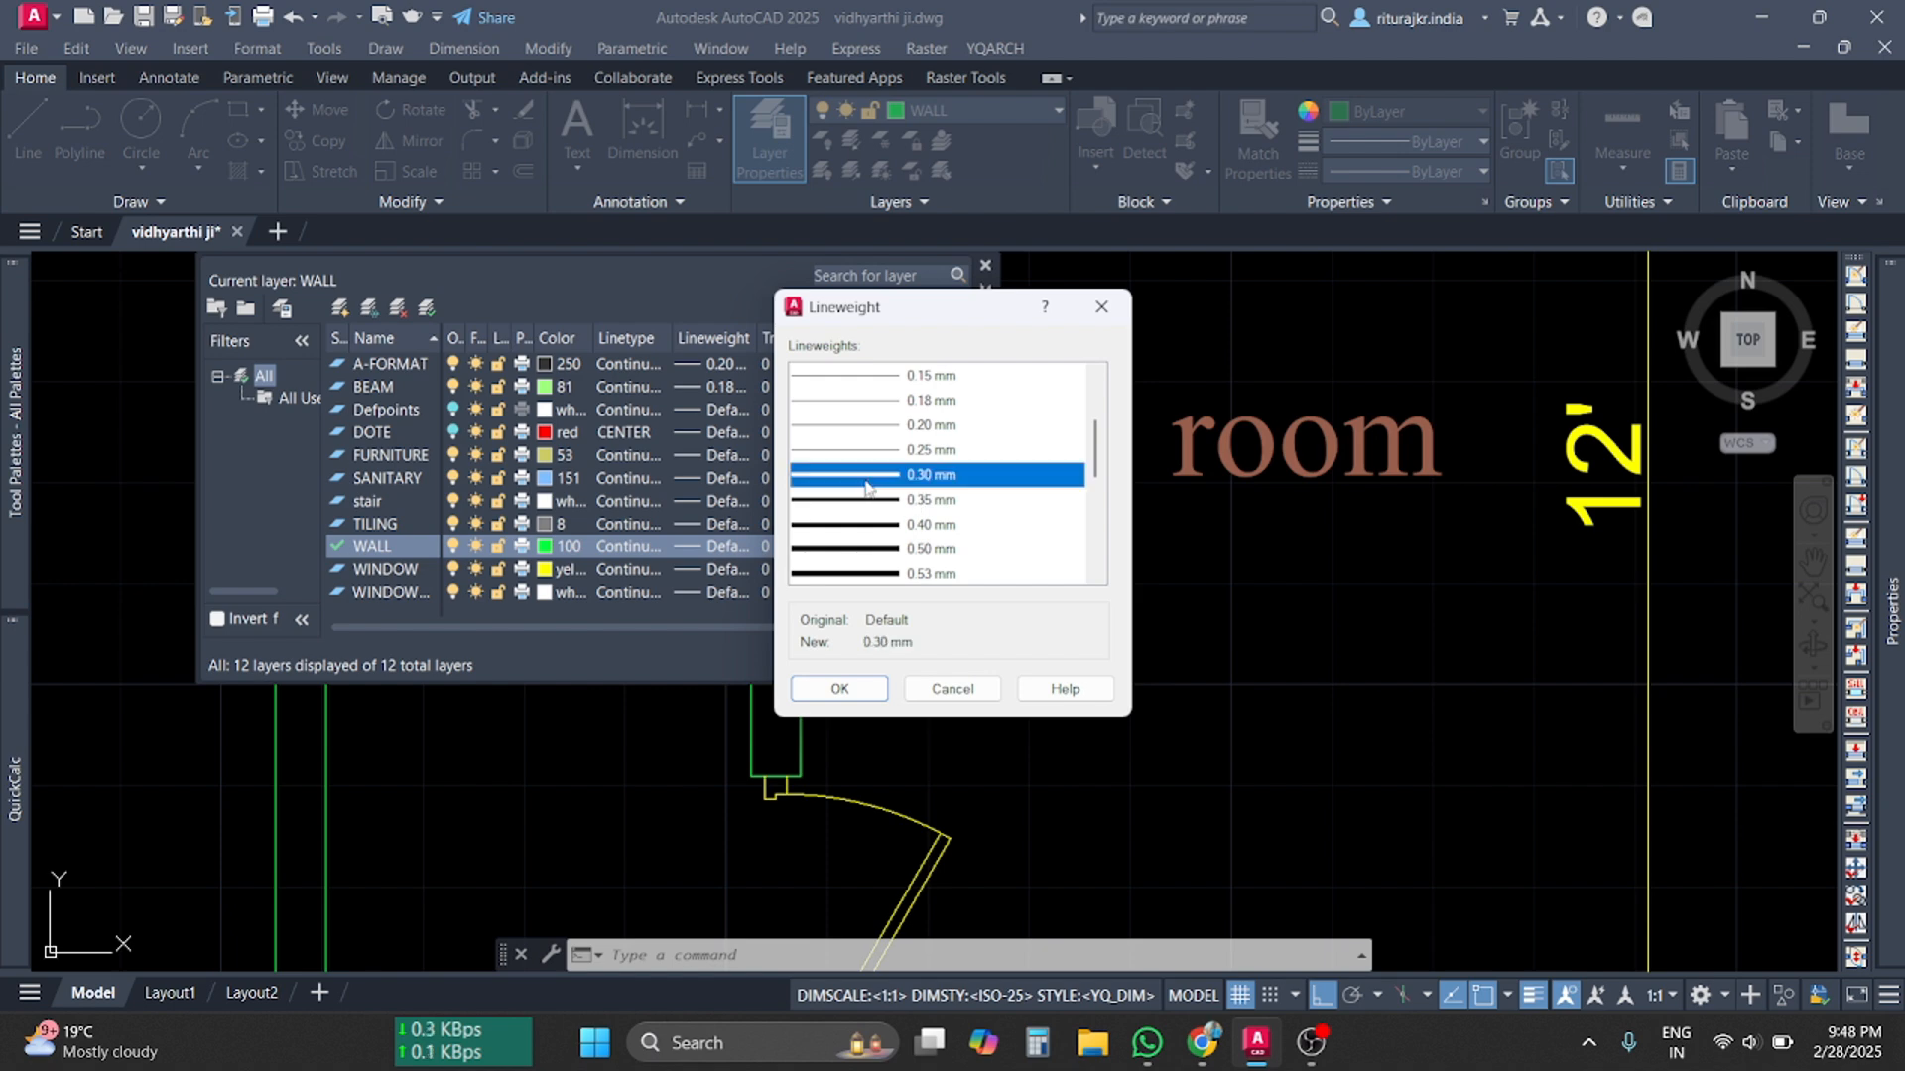
{"action": "left_click", "coordinate": [840, 688]}
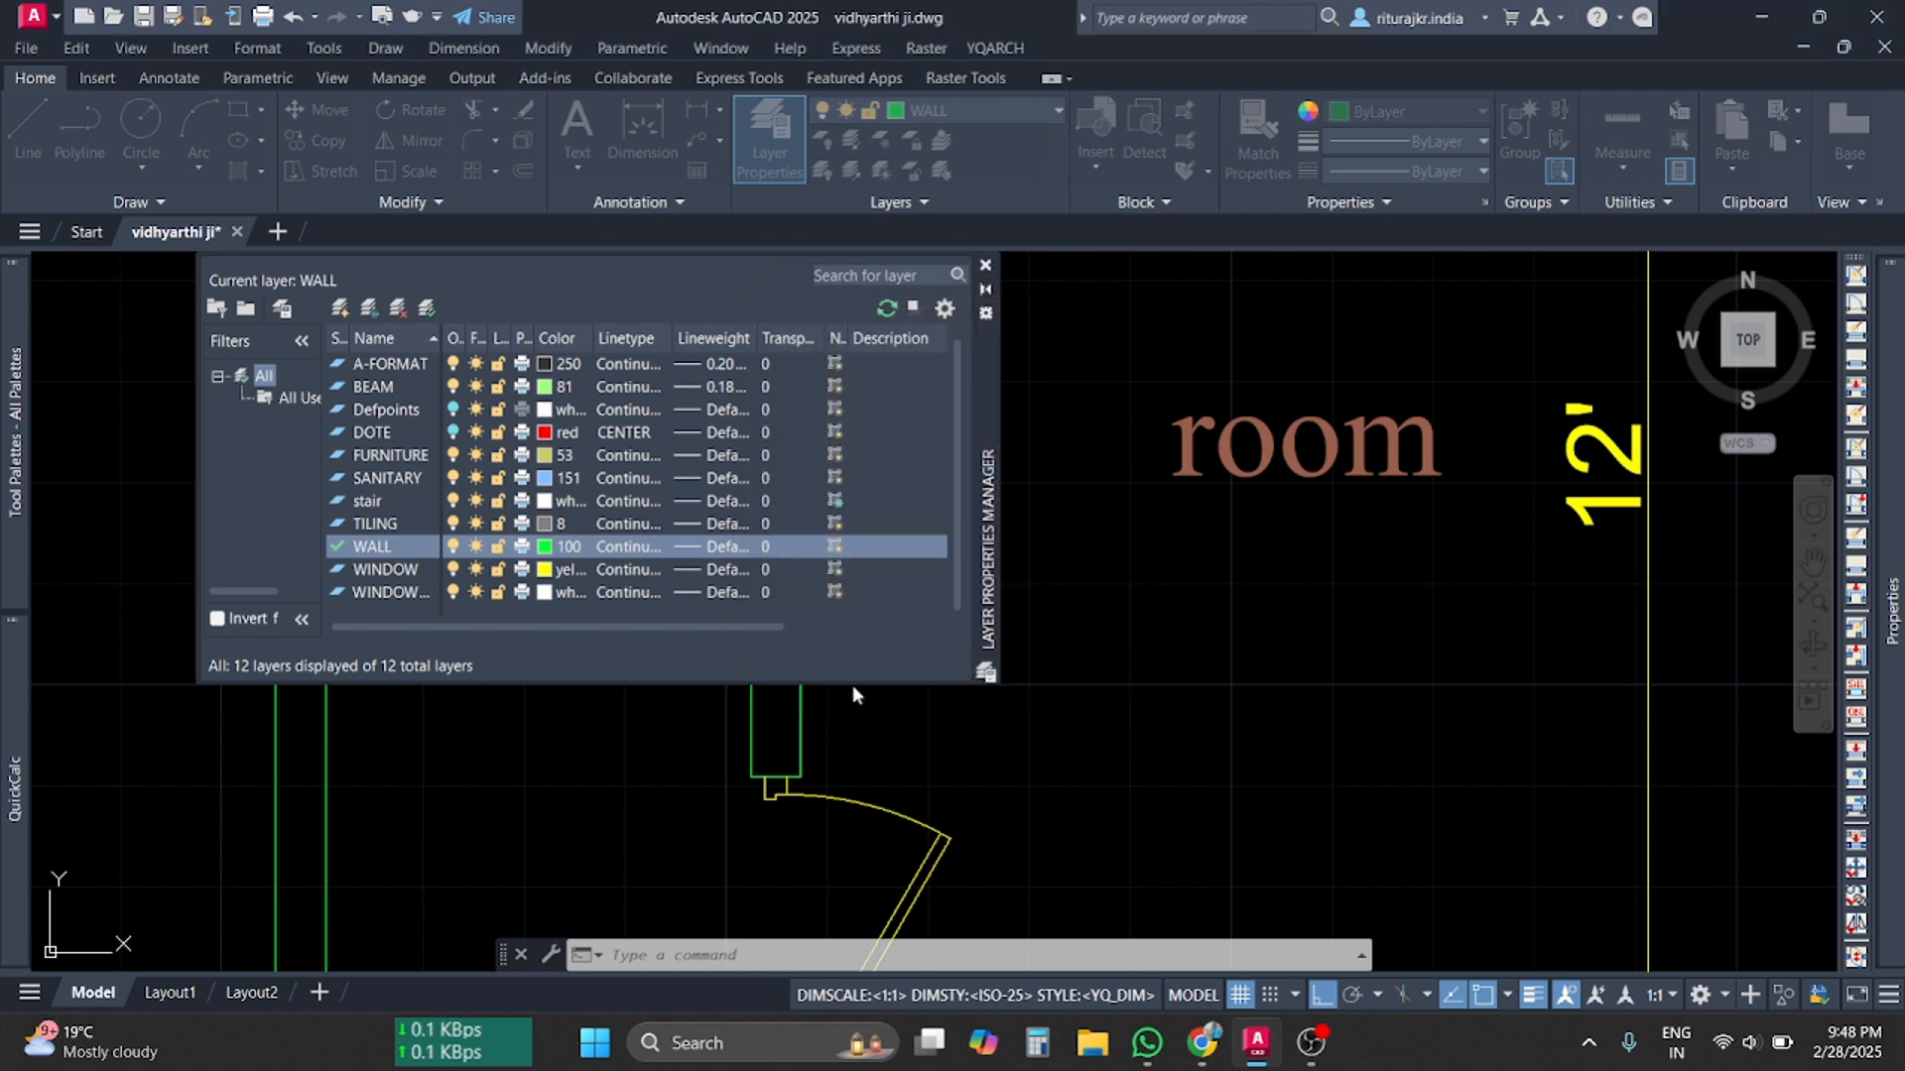
{"action": "left_click", "coordinate": [985, 266]}
Zoom and pan over the walls to check the thicker lines, then switch to the Graphy course page
{"action": "scroll", "coordinate": [831, 616], "scroll_direction": "down", "scroll_amount": 5}
{"action": "scroll", "coordinate": [831, 616], "scroll_direction": "up", "scroll_amount": 8}
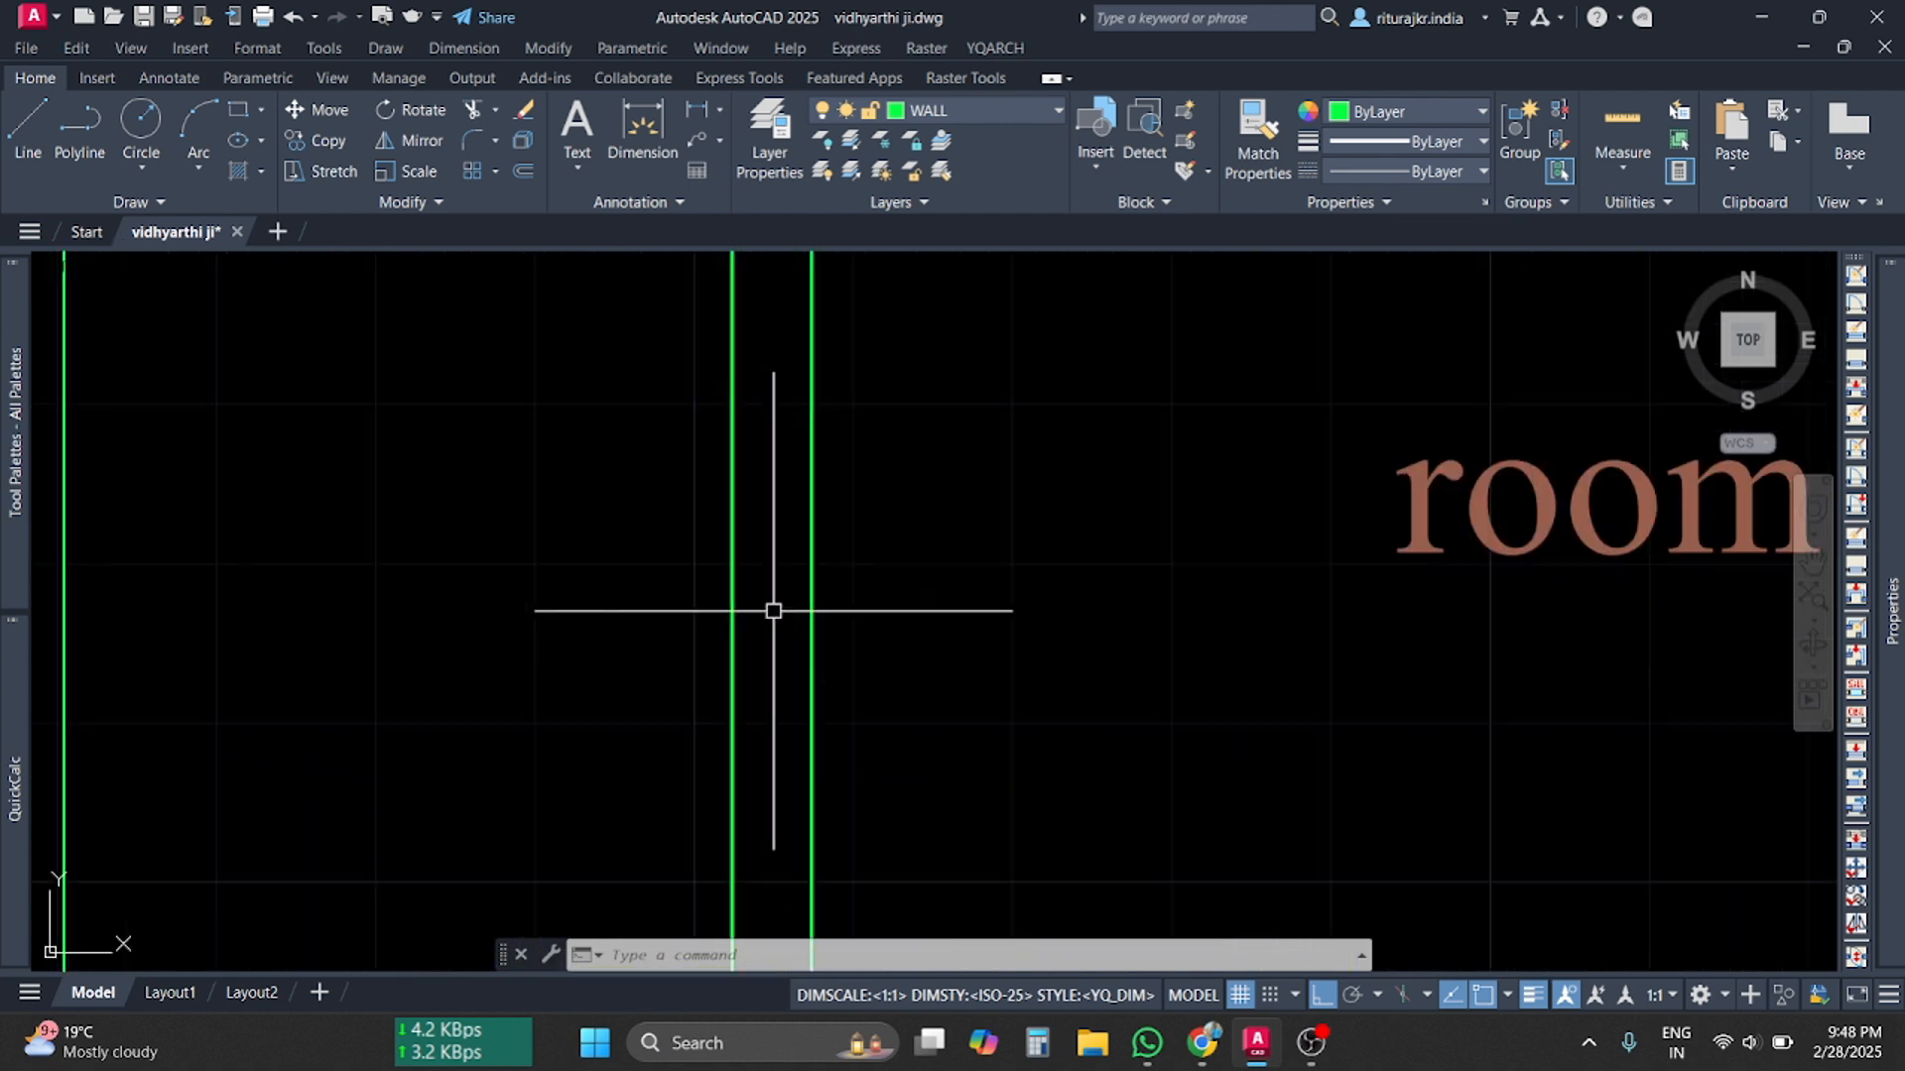
{"action": "scroll", "coordinate": [812, 623], "scroll_direction": "up", "scroll_amount": 4}
{"action": "scroll", "coordinate": [752, 778], "scroll_direction": "down", "scroll_amount": 8}
{"action": "scroll", "coordinate": [744, 804], "scroll_direction": "up", "scroll_amount": 2}
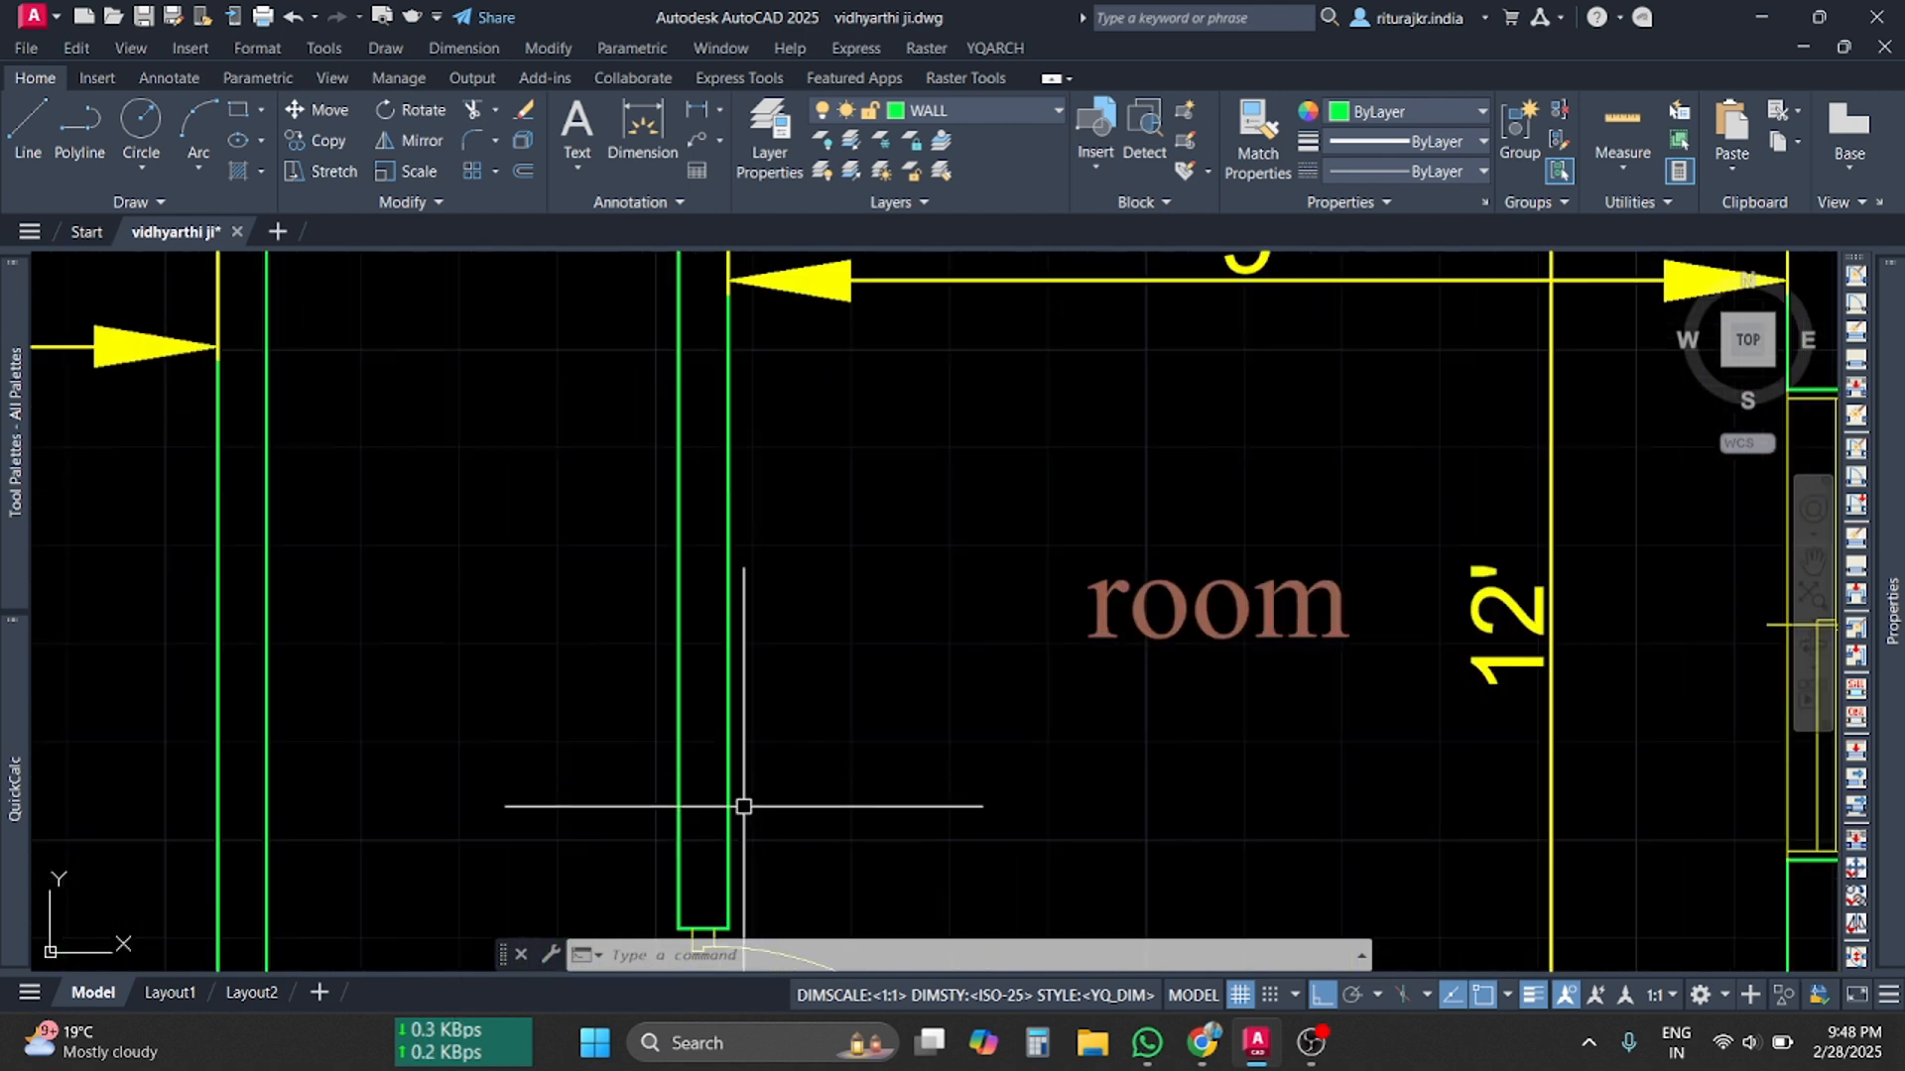
{"action": "left_click", "coordinate": [749, 808]}
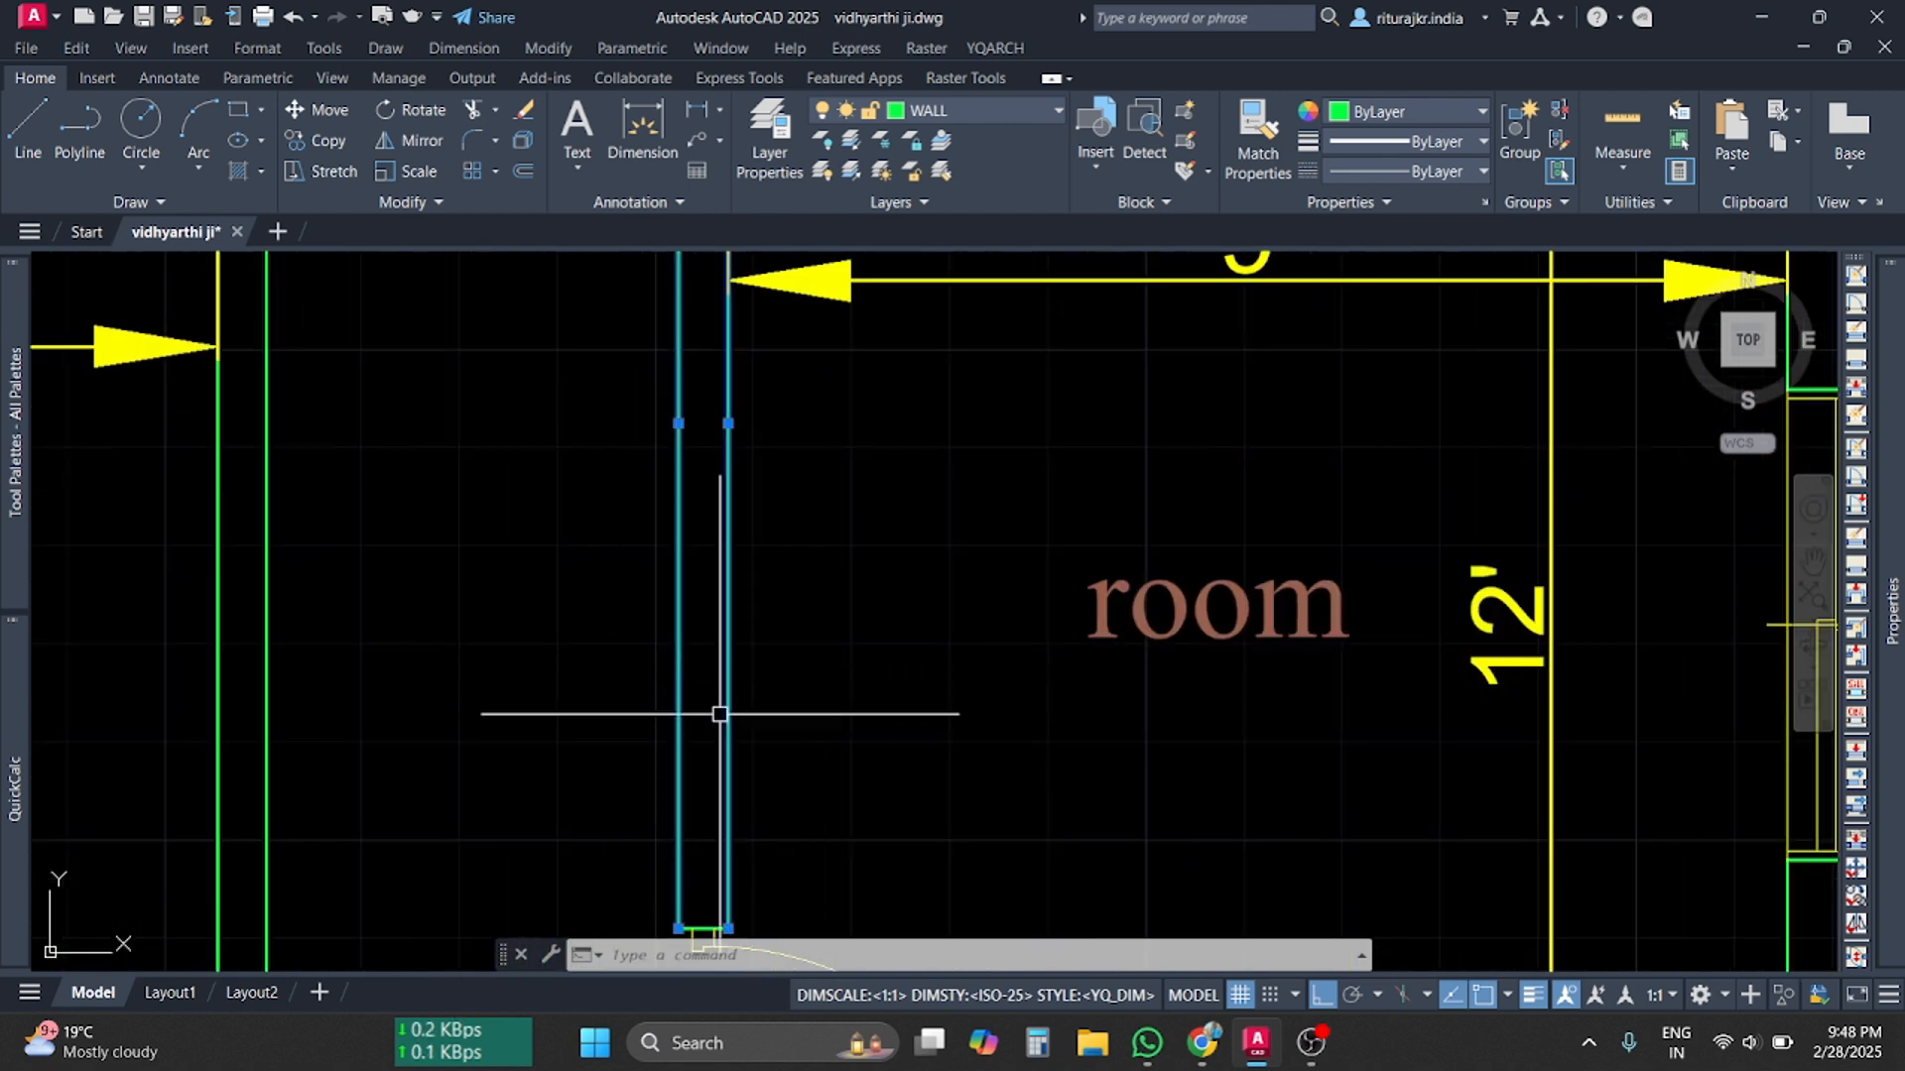
{"action": "middle_click_drag", "start_coordinate": [702, 814], "coordinate": [692, 566]}
{"action": "scroll", "coordinate": [764, 645], "scroll_direction": "down", "scroll_amount": 6}
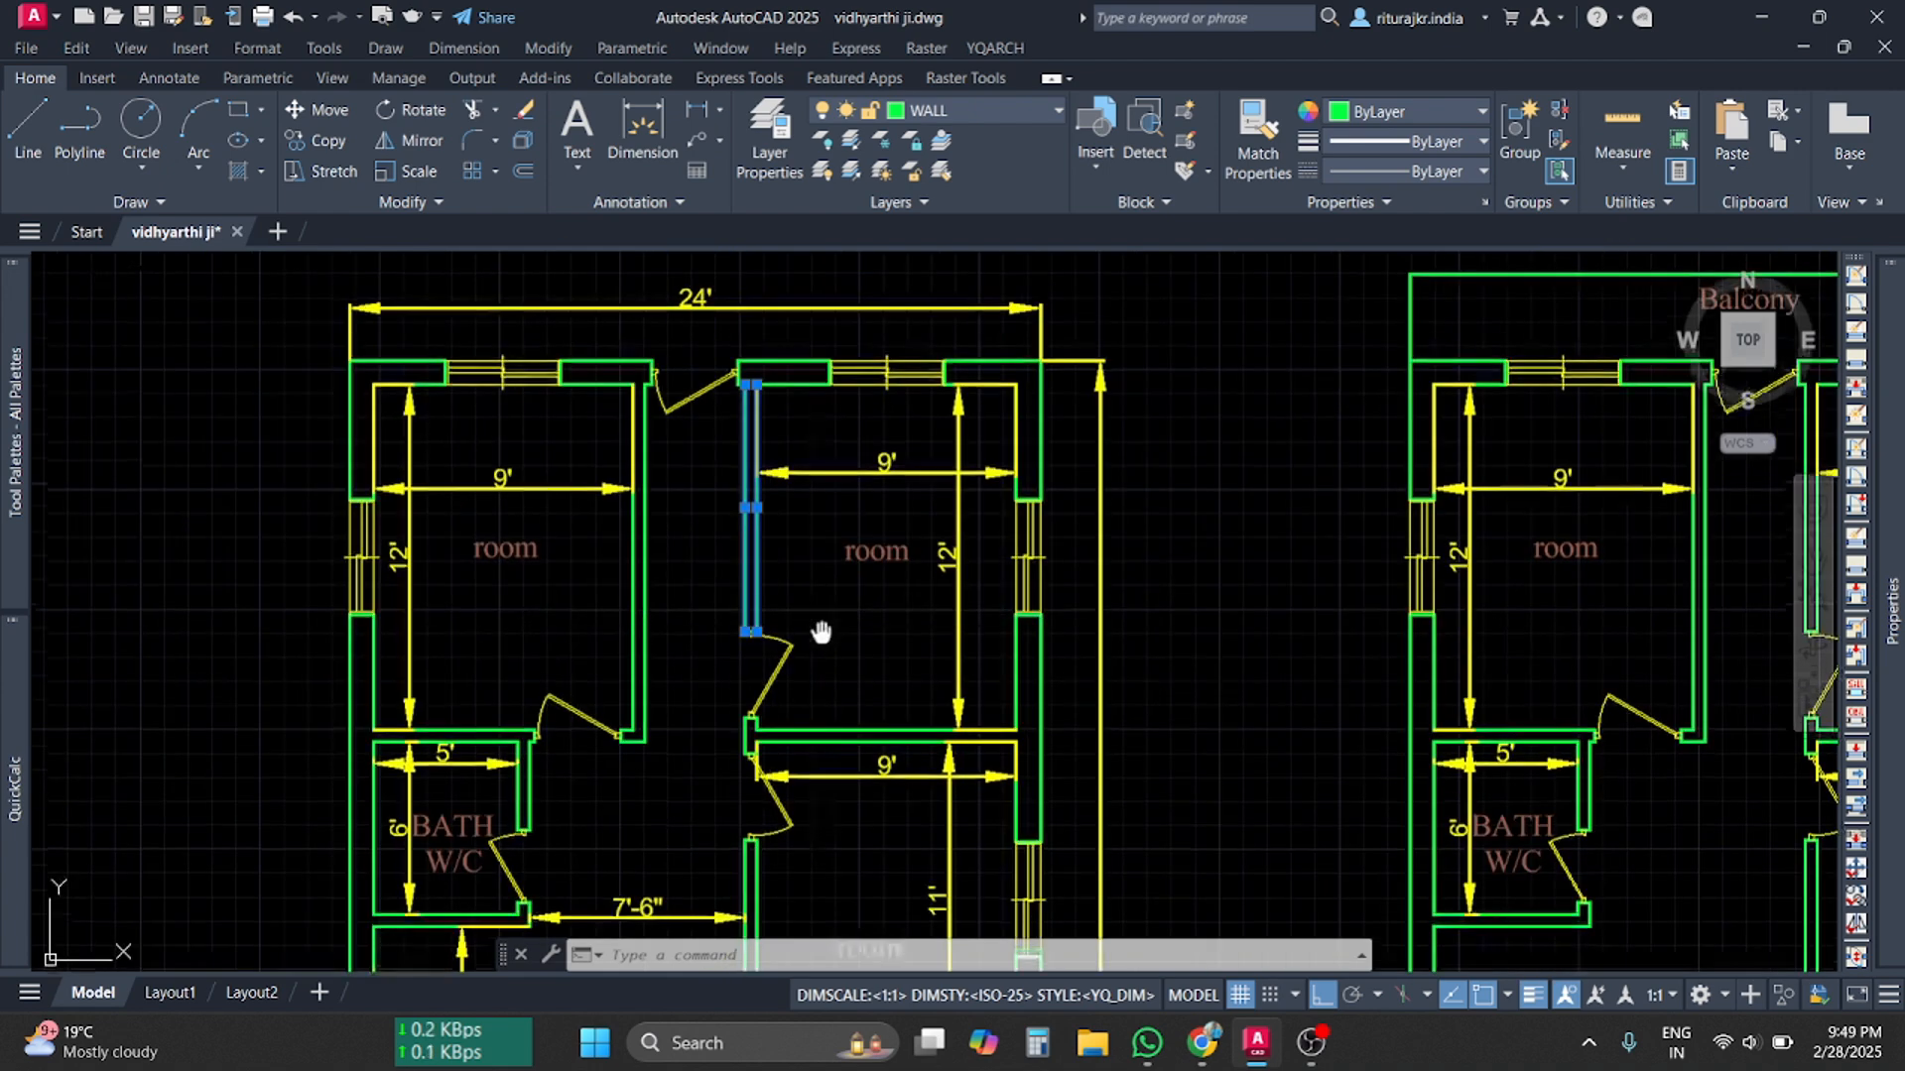
{"action": "middle_click_drag", "start_coordinate": [821, 638], "coordinate": [837, 731]}
{"action": "scroll", "coordinate": [839, 731], "scroll_direction": "down", "scroll_amount": 2}
{"action": "left_click", "coordinate": [1210, 1060]}
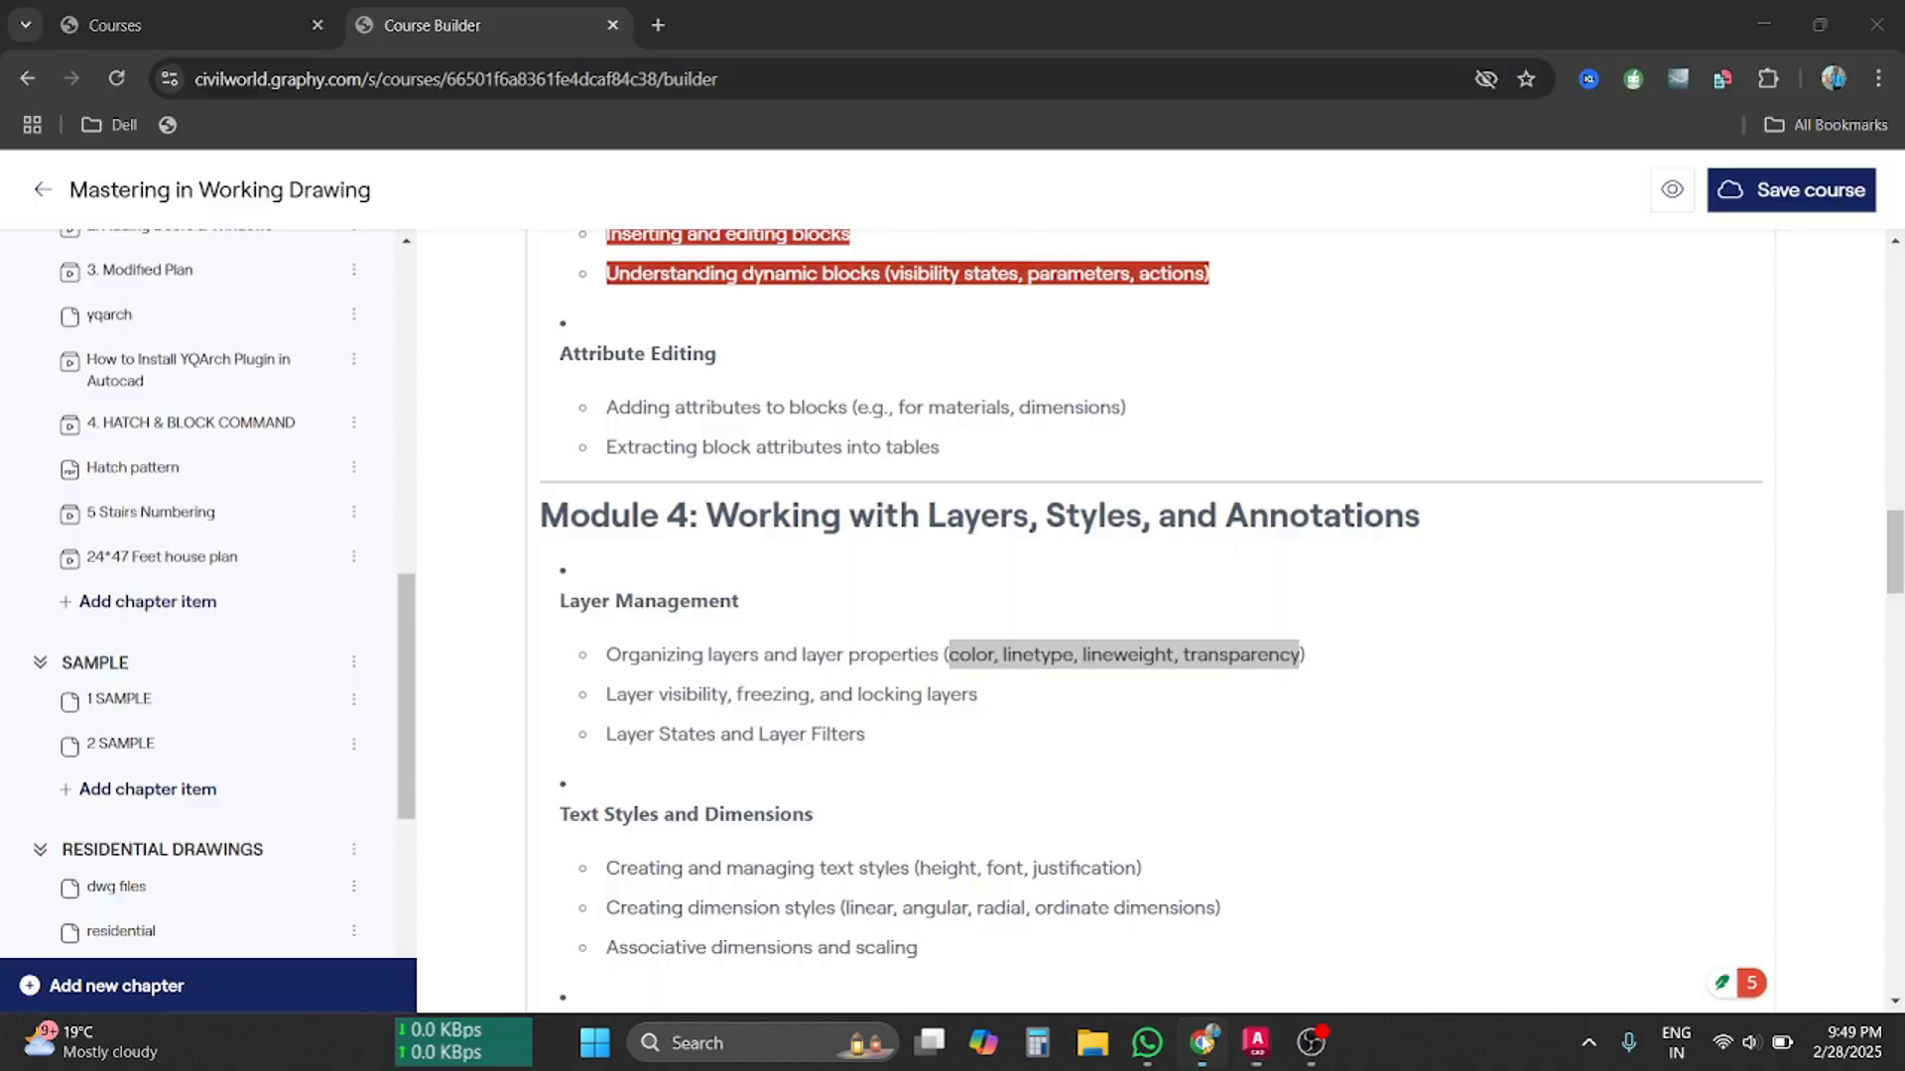
Clear the course editor selection, then in AutoCAD open and close Layer Properties
{"action": "left_click", "coordinate": [996, 654]}
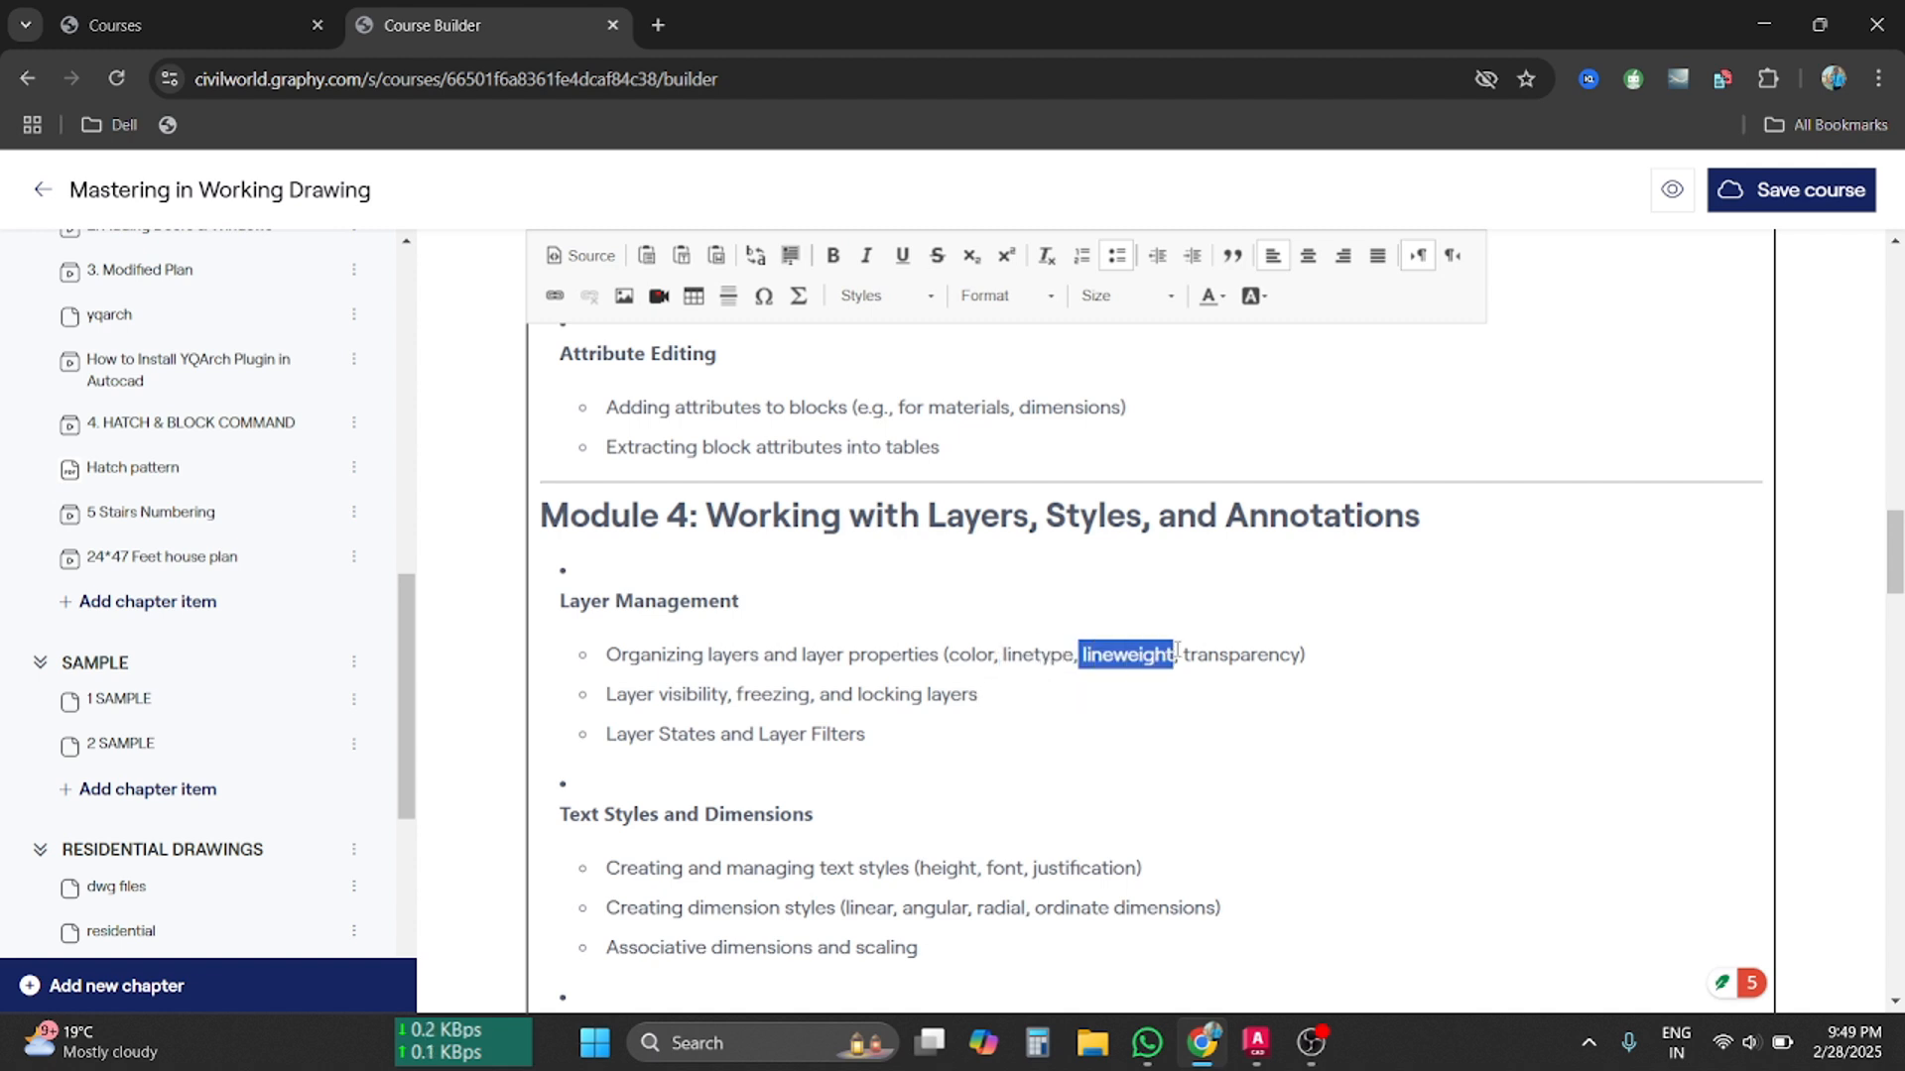
{"action": "left_click", "coordinate": [1258, 1043]}
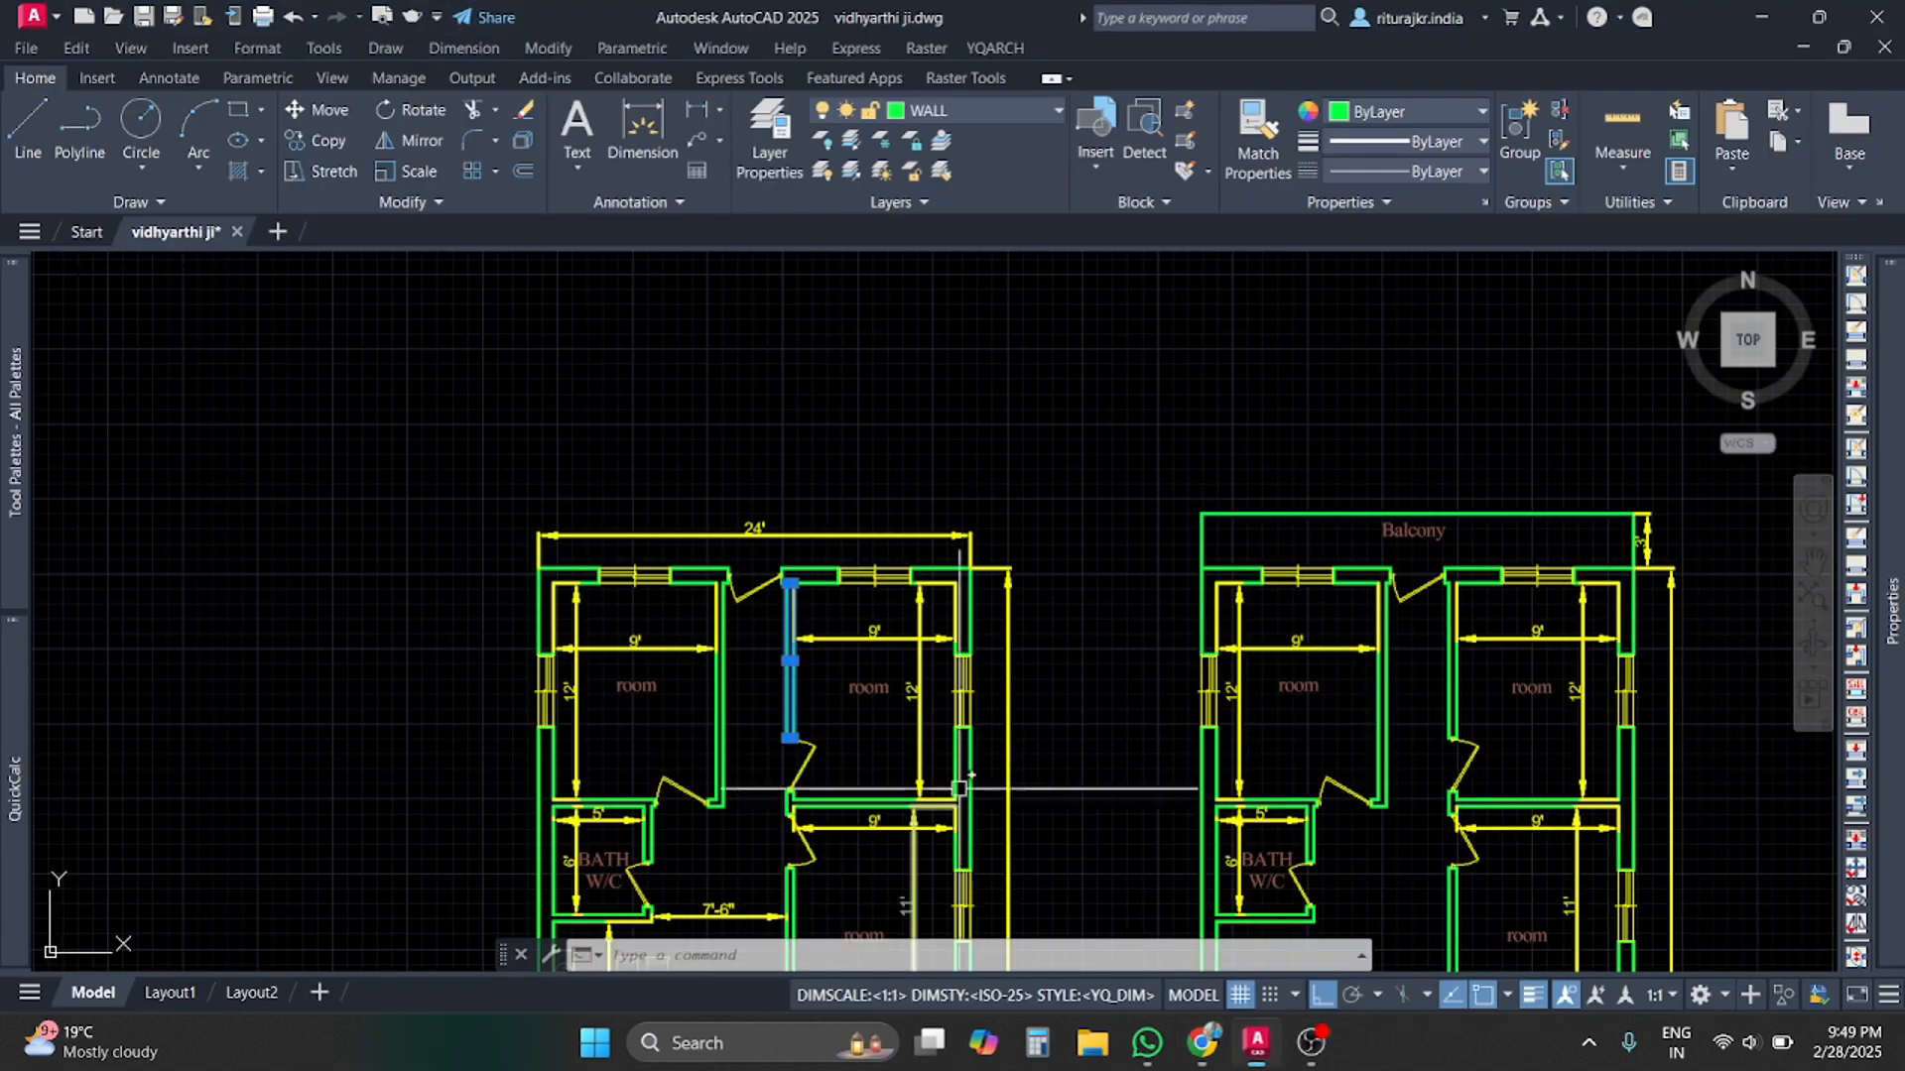
{"action": "scroll", "coordinate": [914, 556], "scroll_direction": "down", "scroll_amount": 2}
{"action": "scroll", "coordinate": [883, 688], "scroll_direction": "up", "scroll_amount": 6}
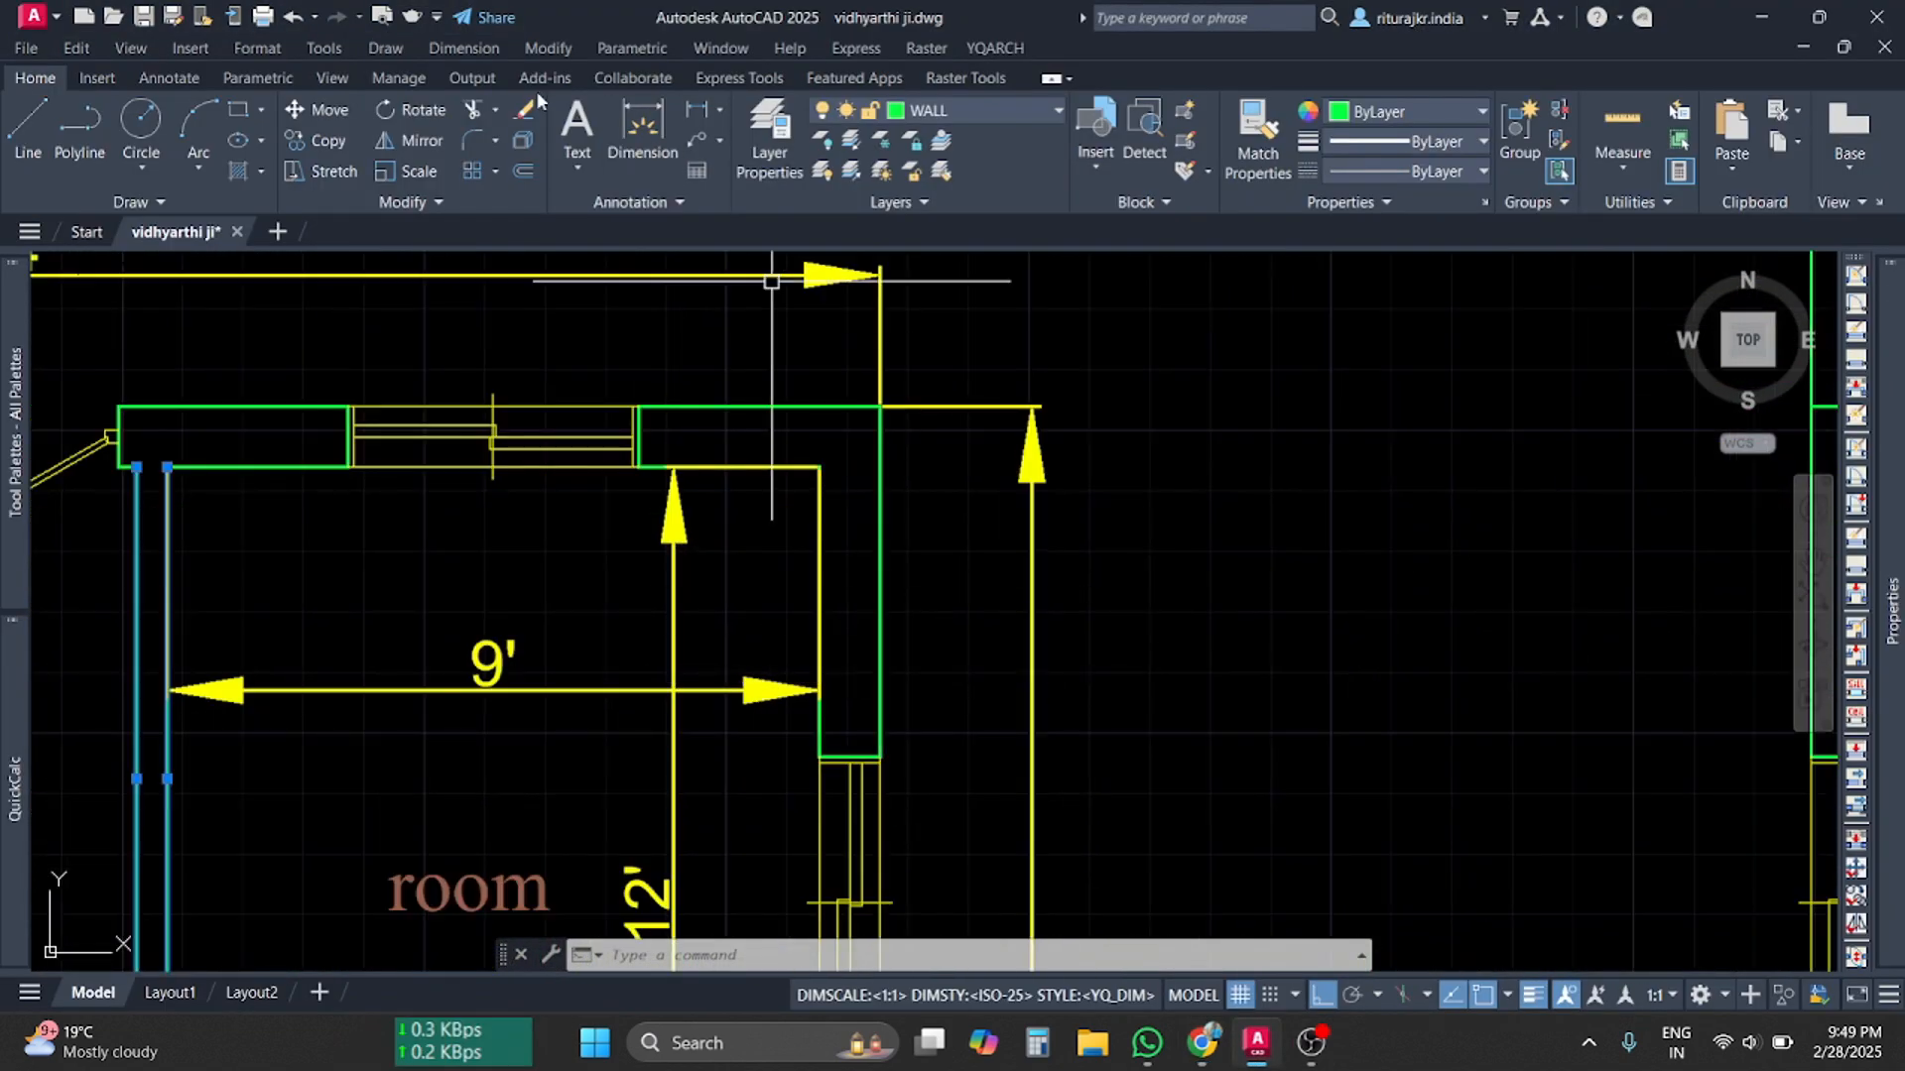
{"action": "left_click", "coordinate": [769, 149]}
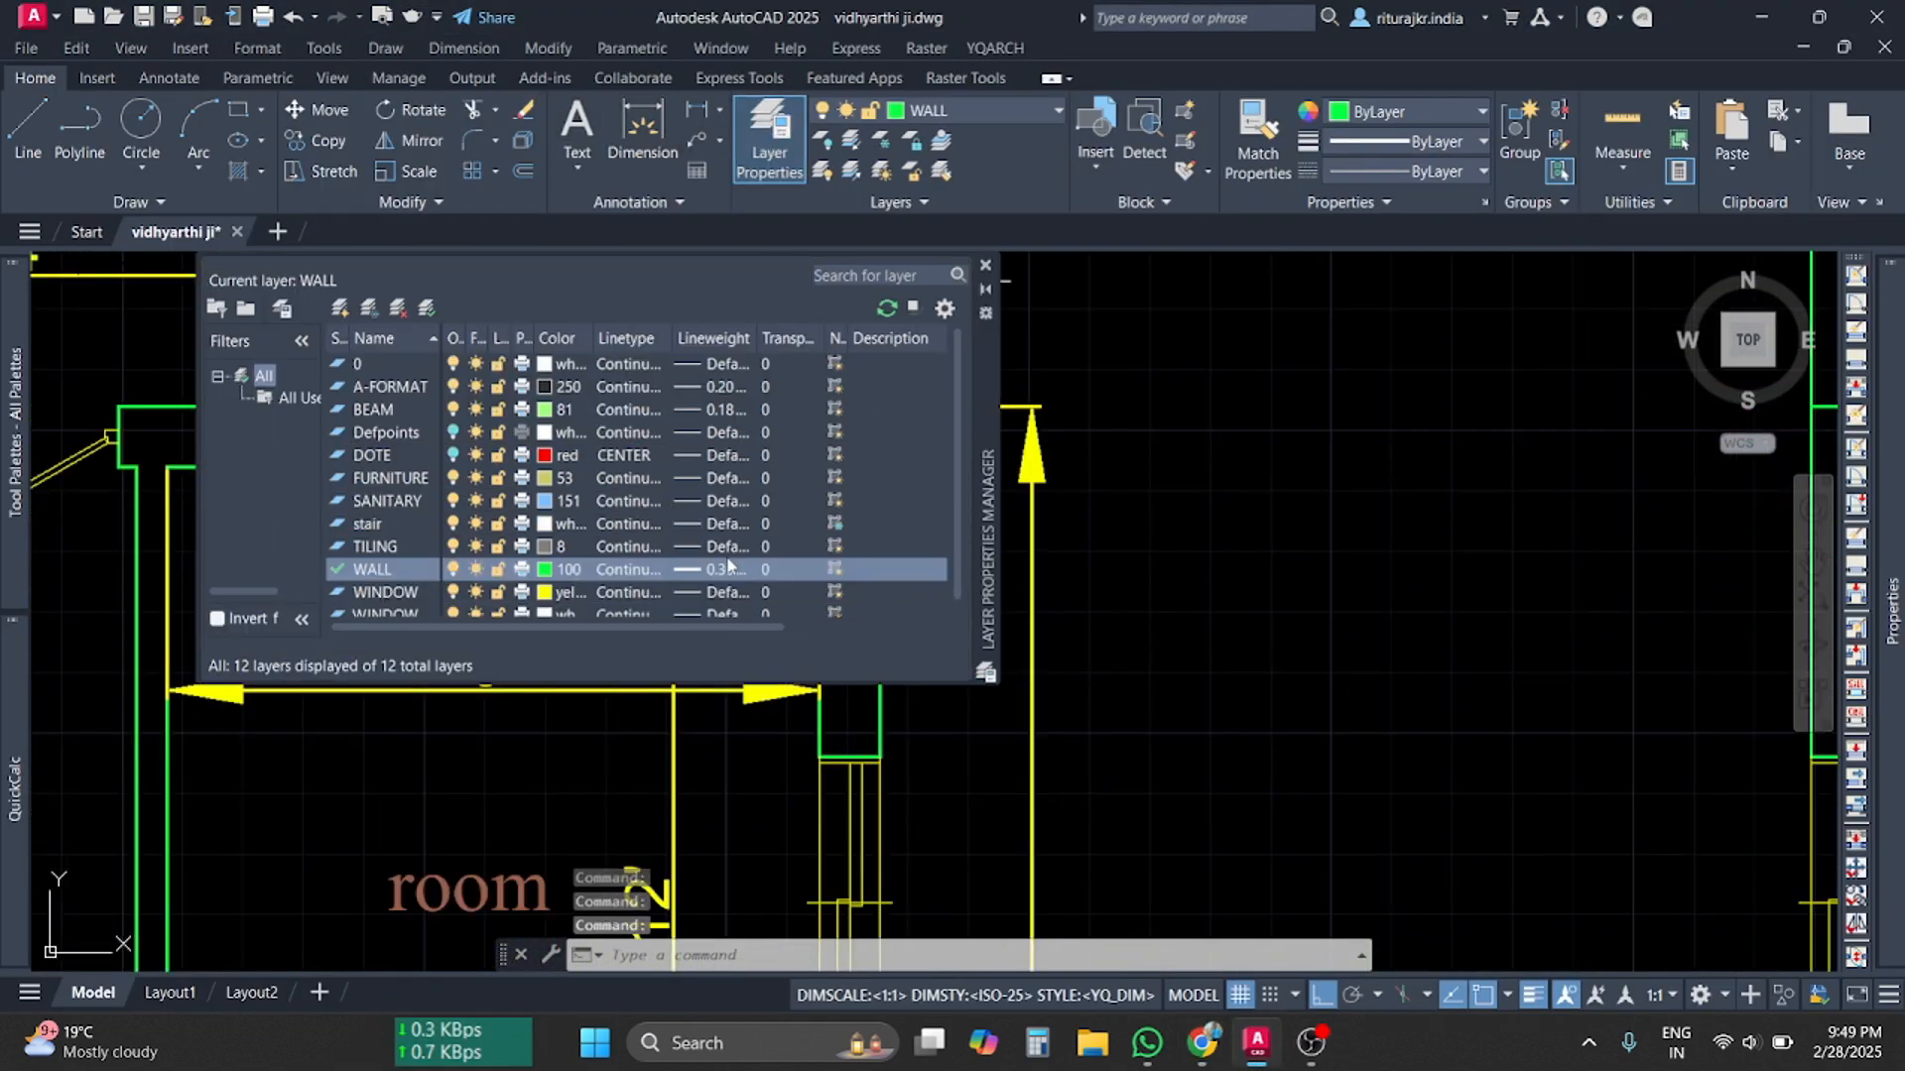
{"action": "left_click", "coordinate": [985, 264]}
Highlight 'transparency' in the Graphy course outline, then return to AutoCAD
{"action": "key", "text": "alt+Tab"}
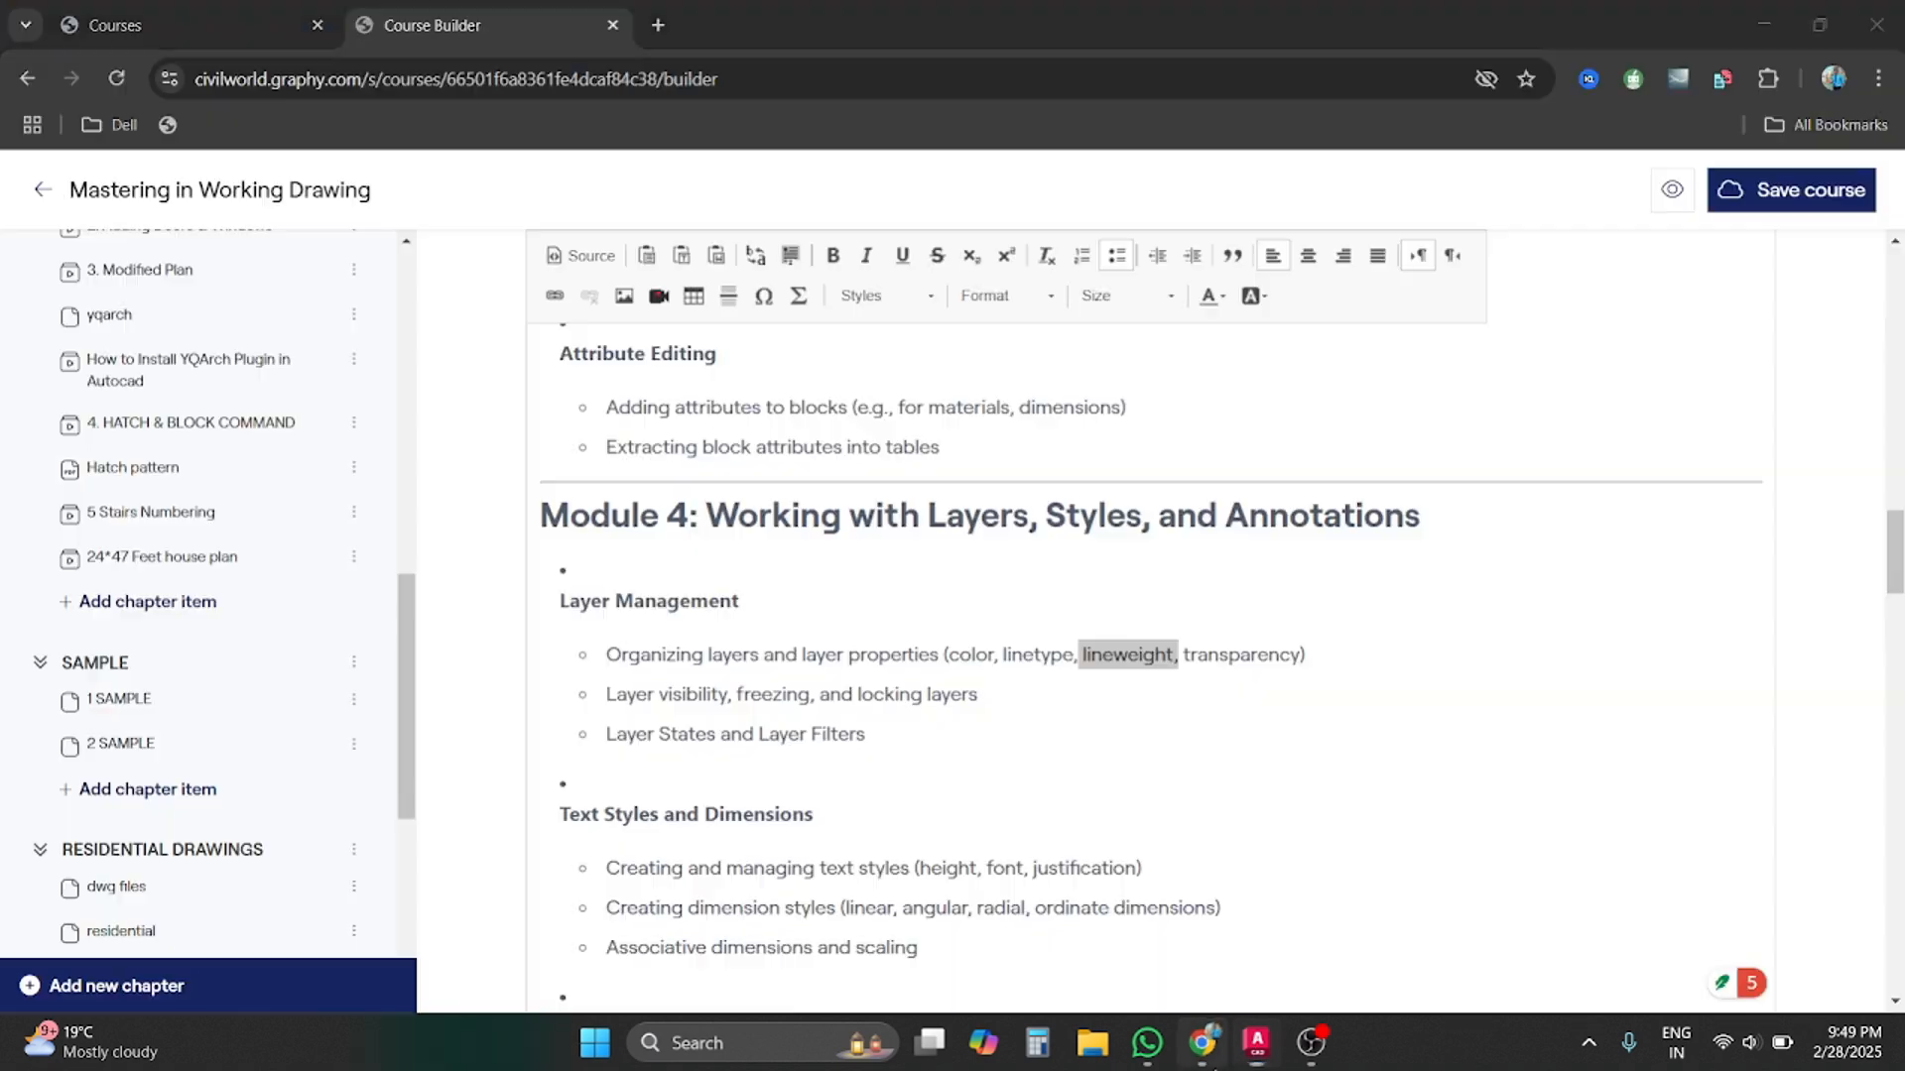
{"action": "left_click_drag", "start_coordinate": [1186, 660], "coordinate": [1310, 660]}
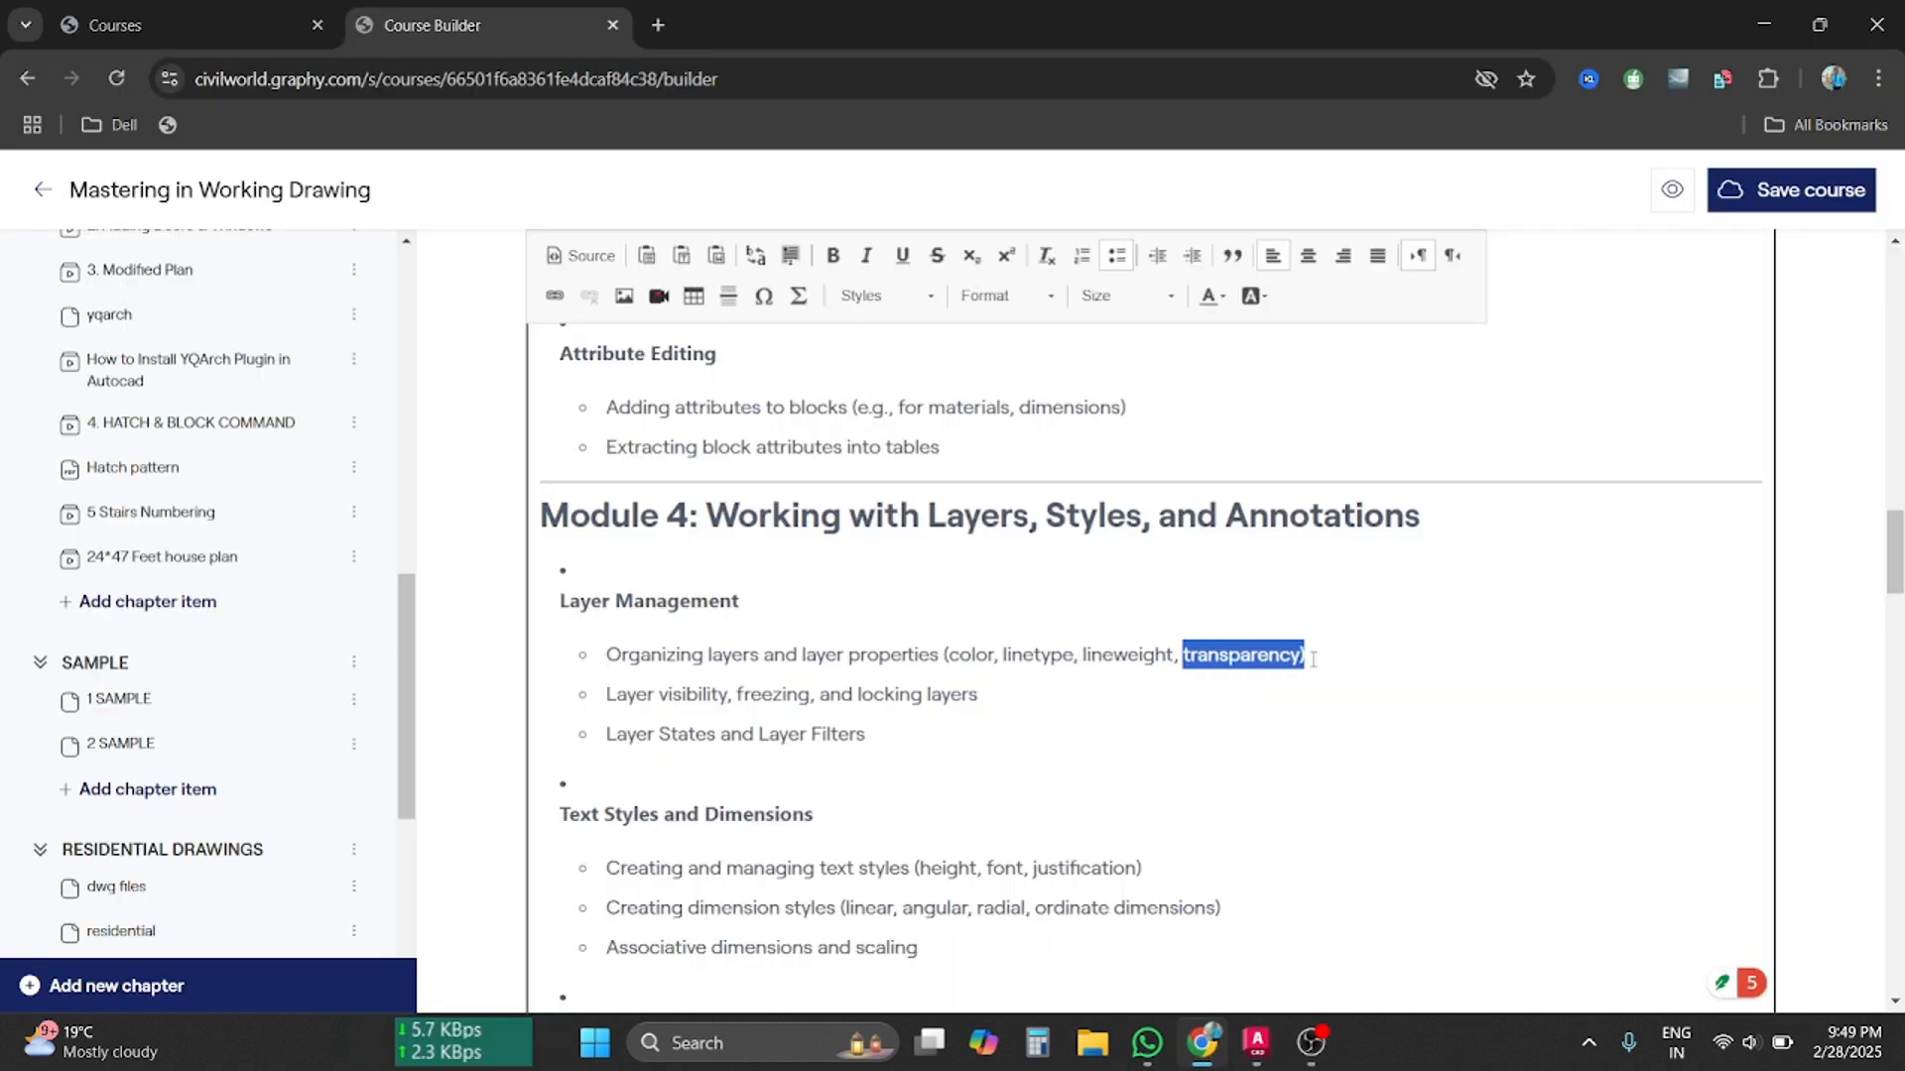
{"action": "left_click", "coordinate": [1255, 1044]}
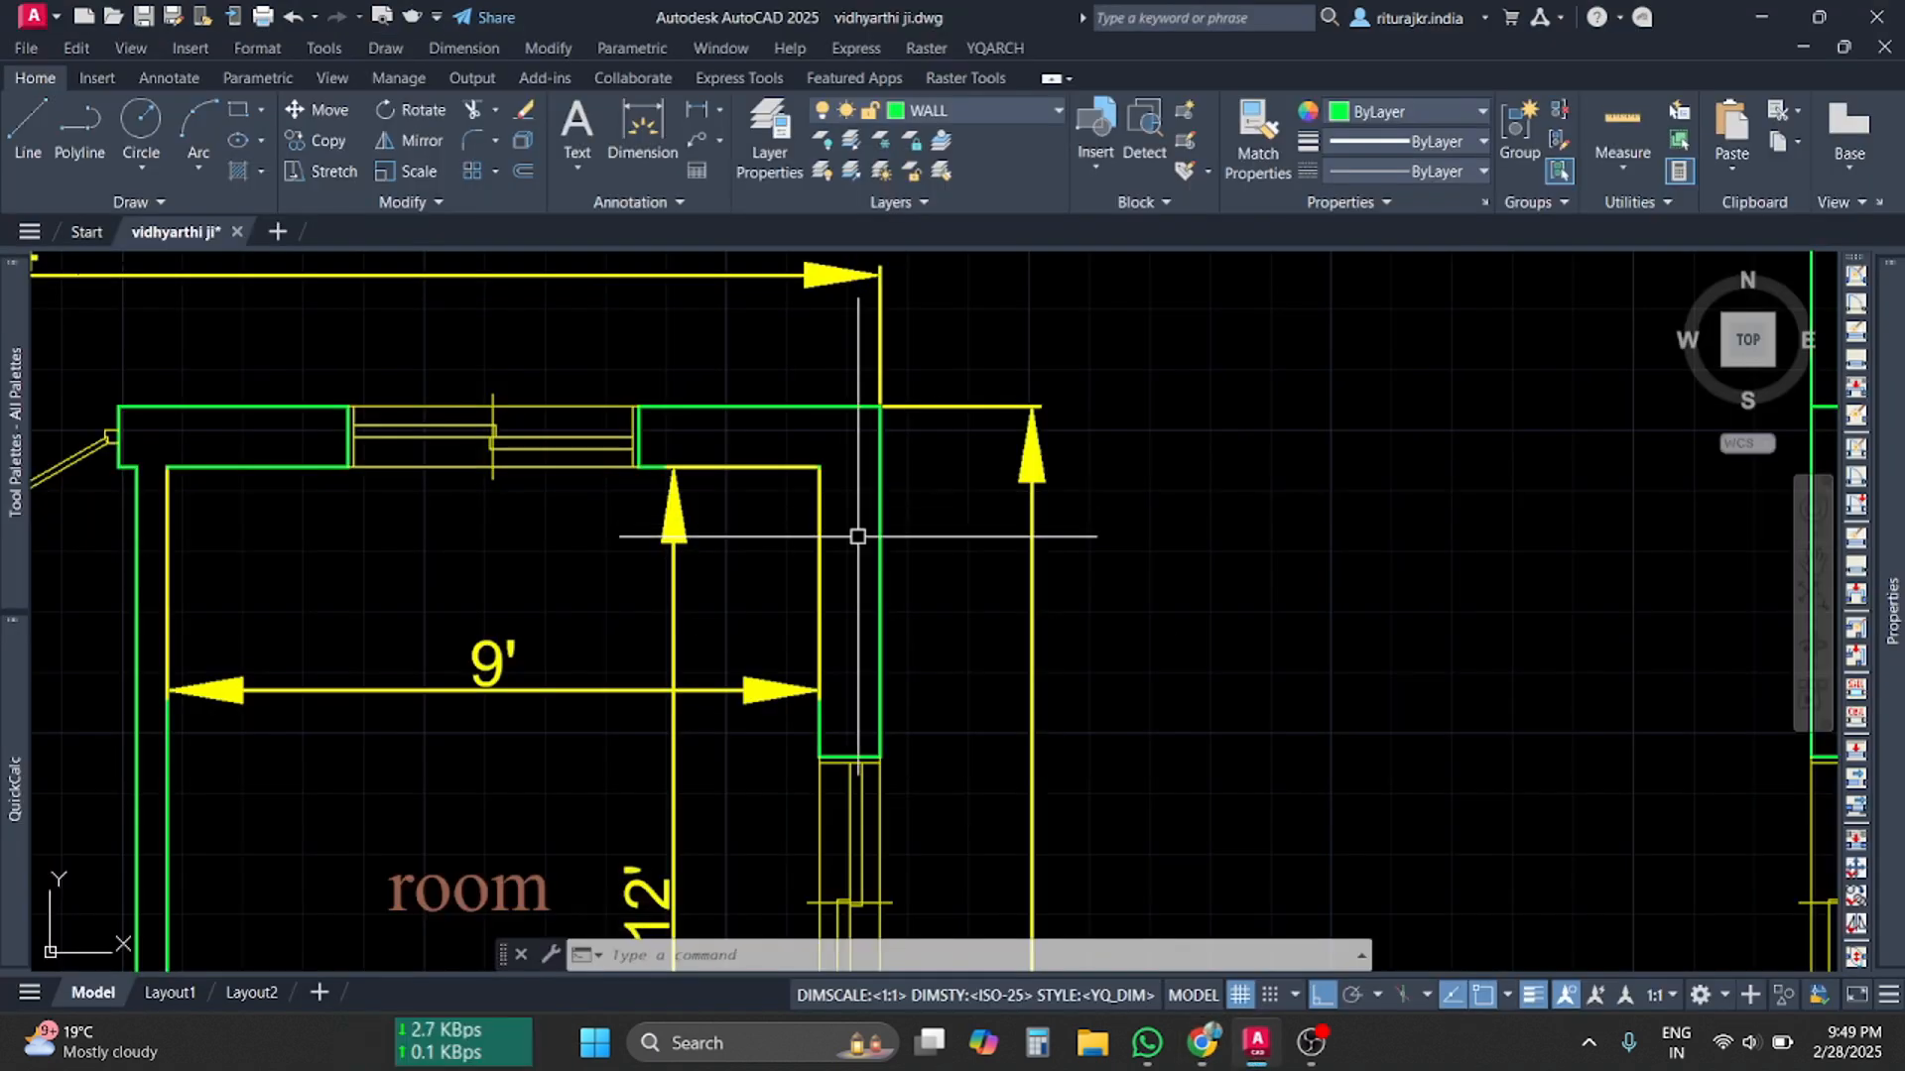
{"action": "scroll", "coordinate": [854, 539], "scroll_direction": "down", "scroll_amount": 6}
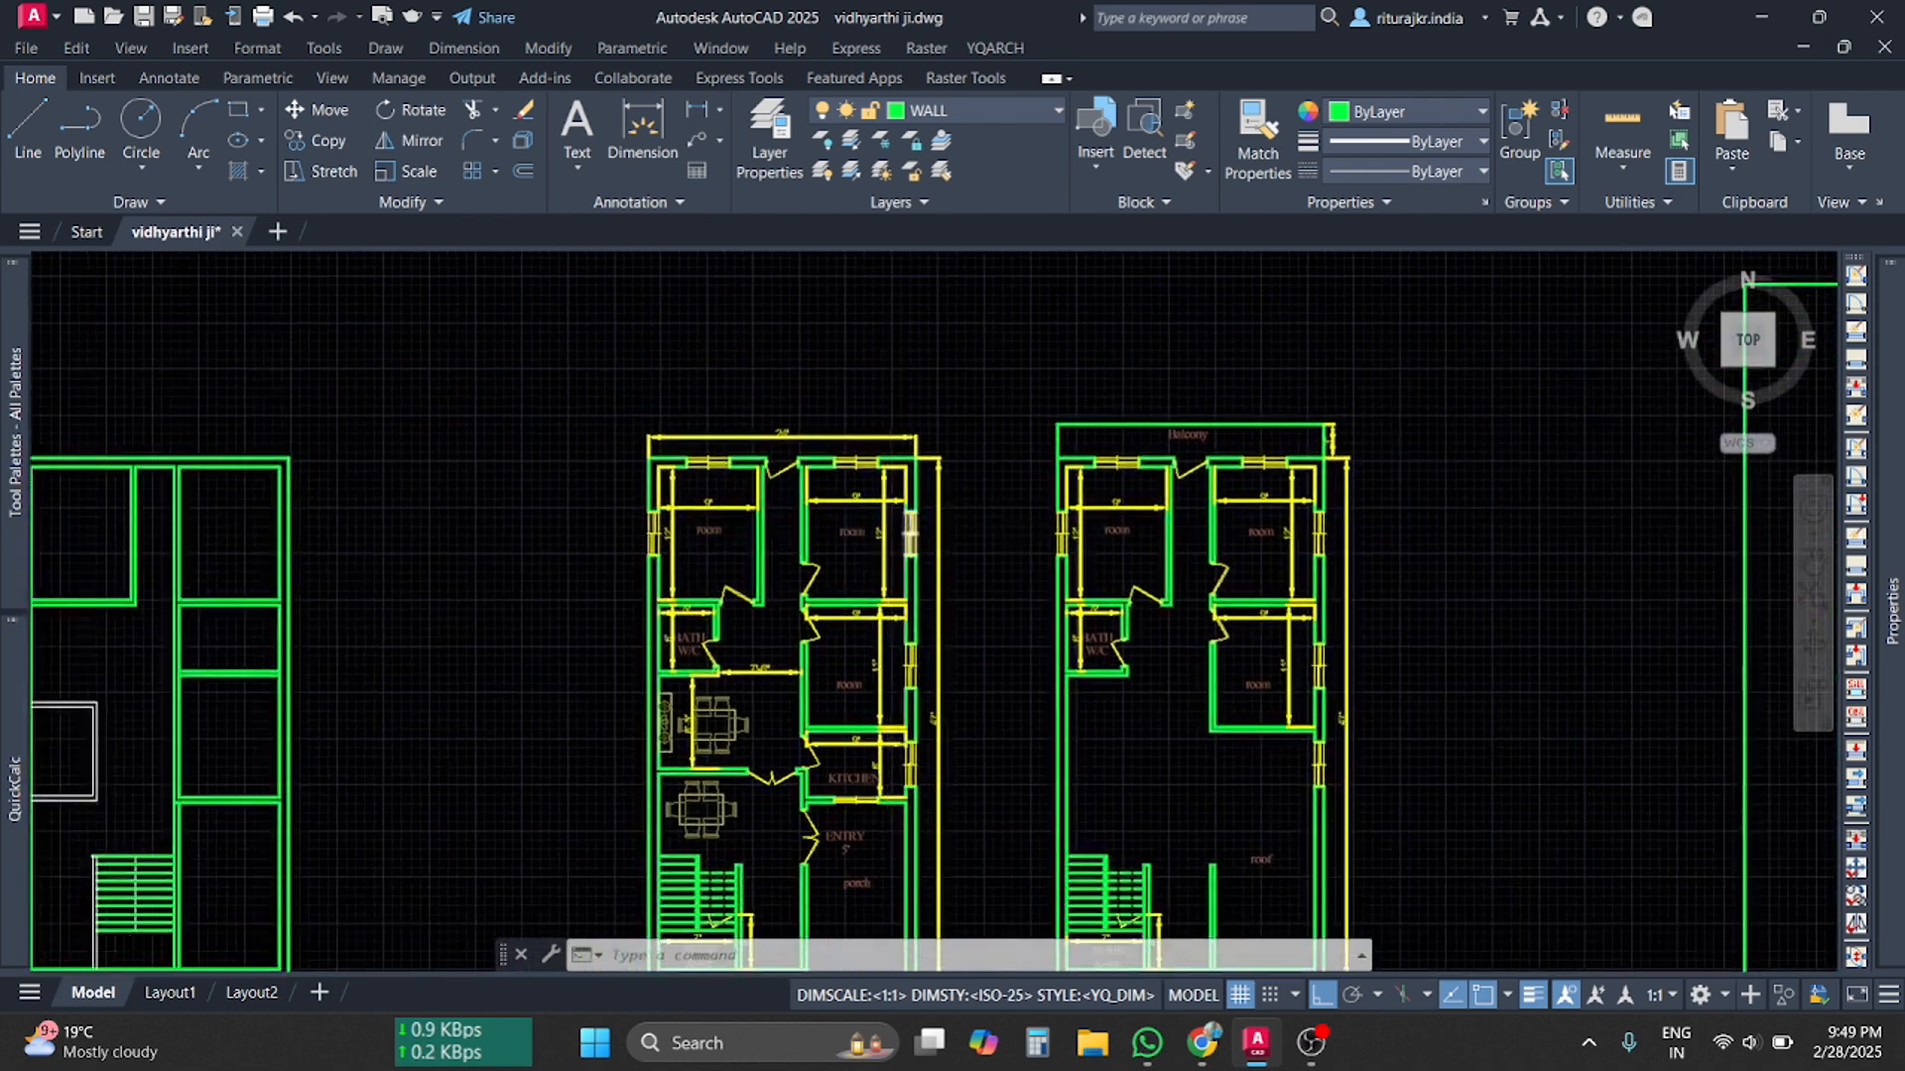
{"action": "scroll", "coordinate": [978, 829], "scroll_direction": "down", "scroll_amount": 2}
{"action": "scroll", "coordinate": [944, 681], "scroll_direction": "up", "scroll_amount": 8}
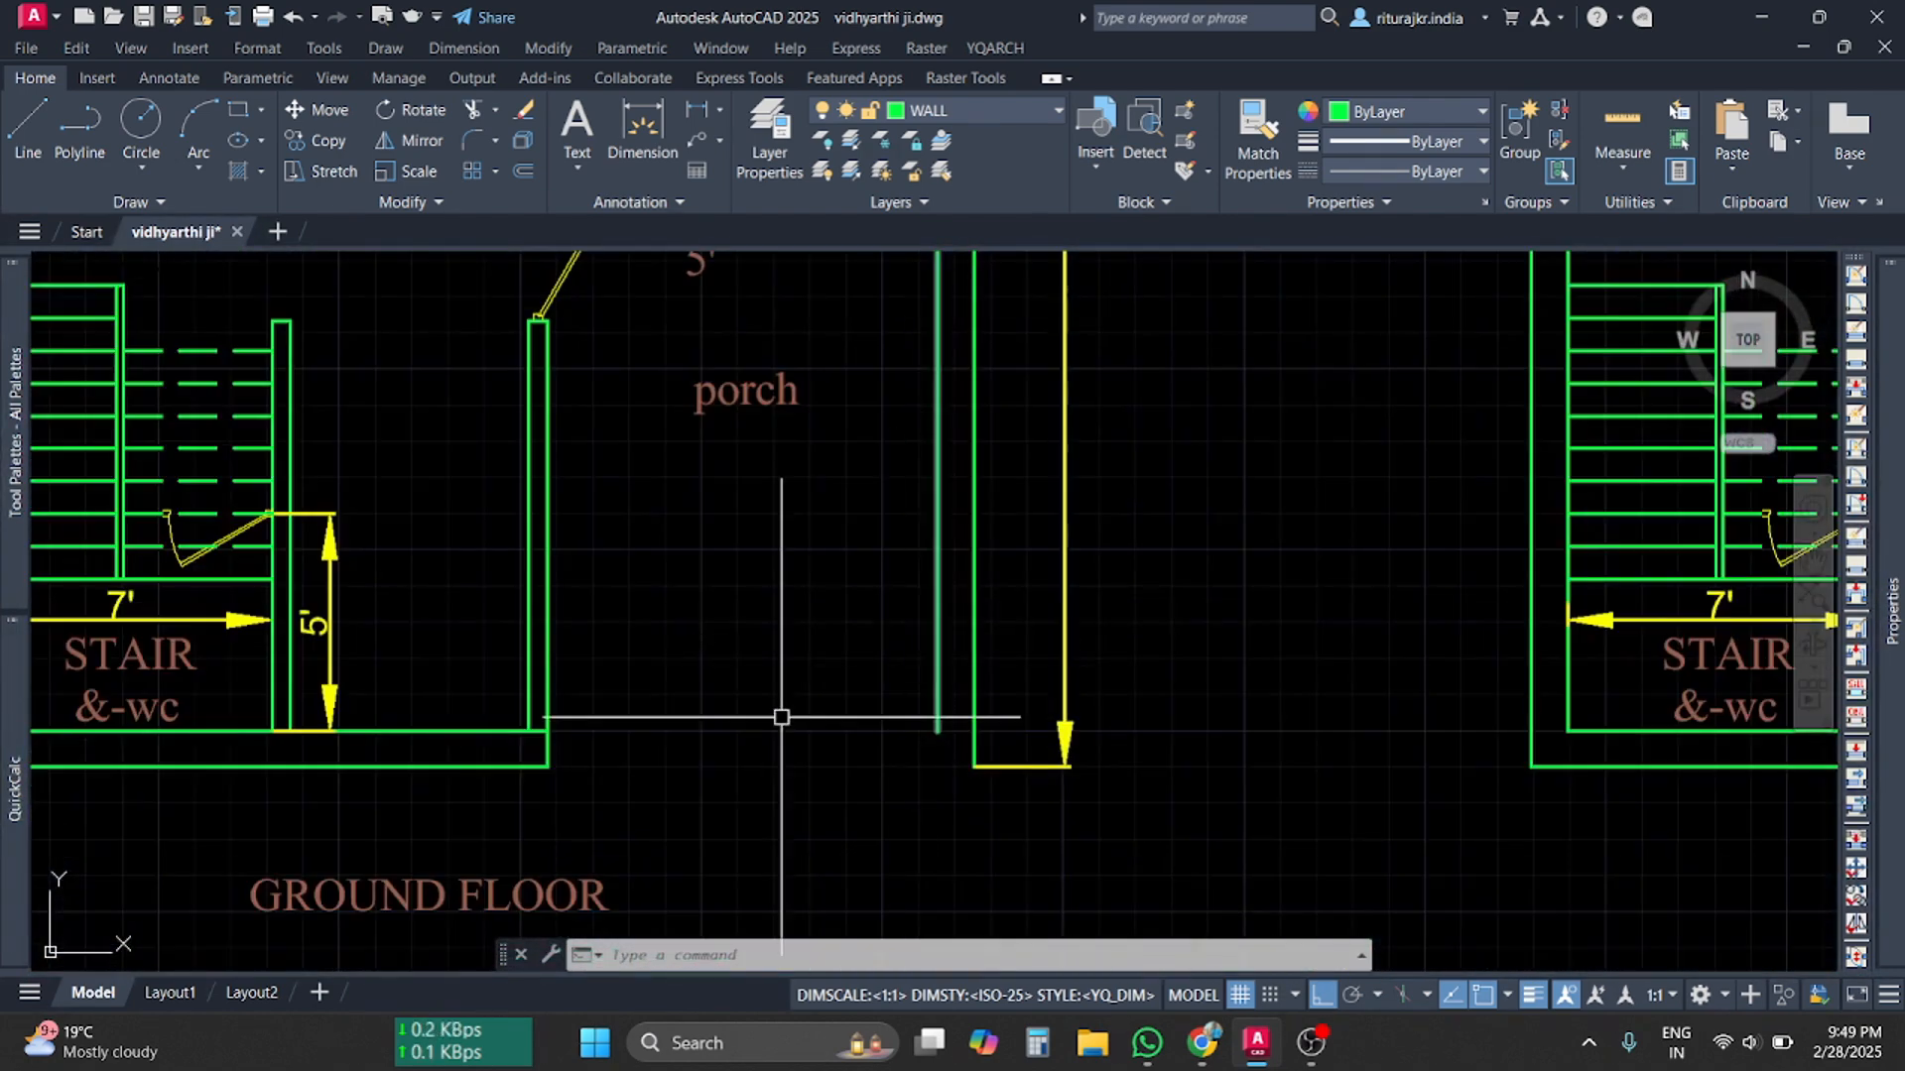
{"action": "scroll", "coordinate": [969, 712], "scroll_direction": "up", "scroll_amount": 2}
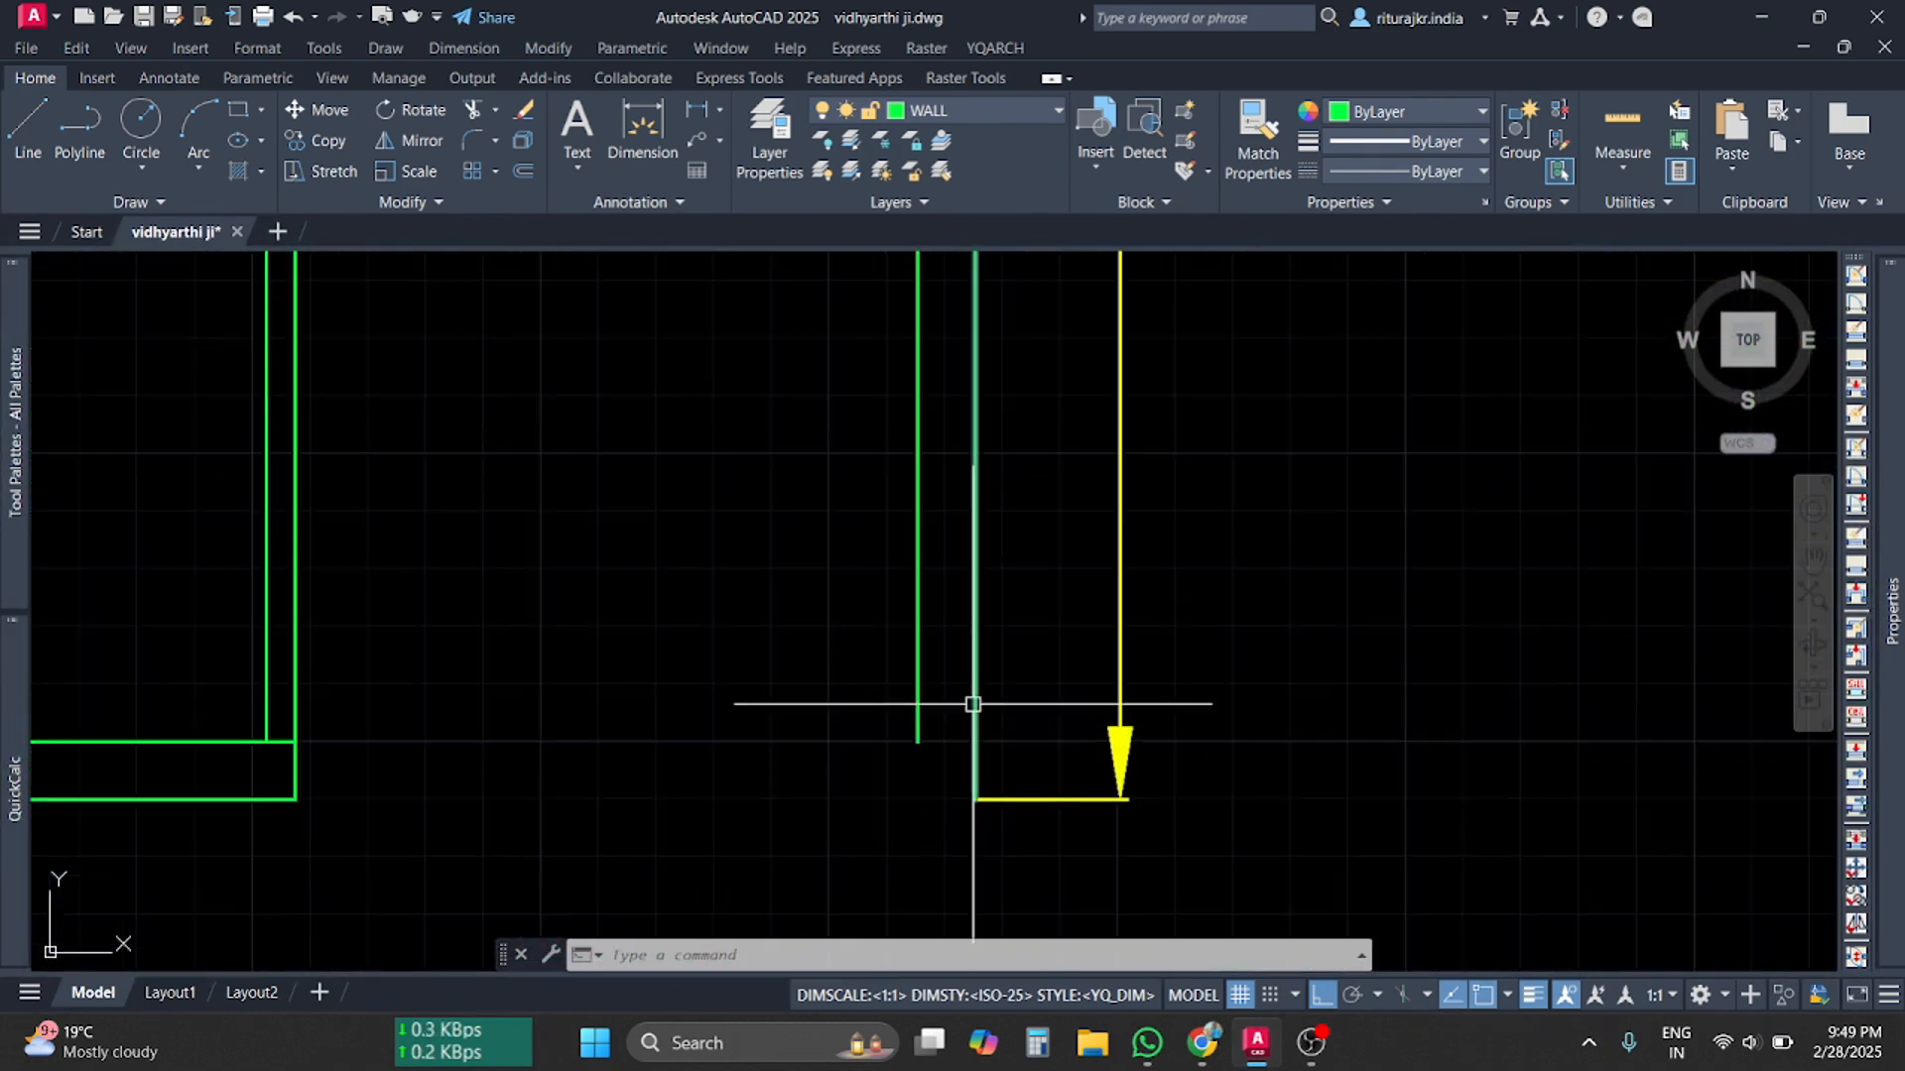
{"action": "left_click", "coordinate": [1533, 995]}
{"action": "scroll", "coordinate": [1012, 625], "scroll_direction": "down", "scroll_amount": 3}
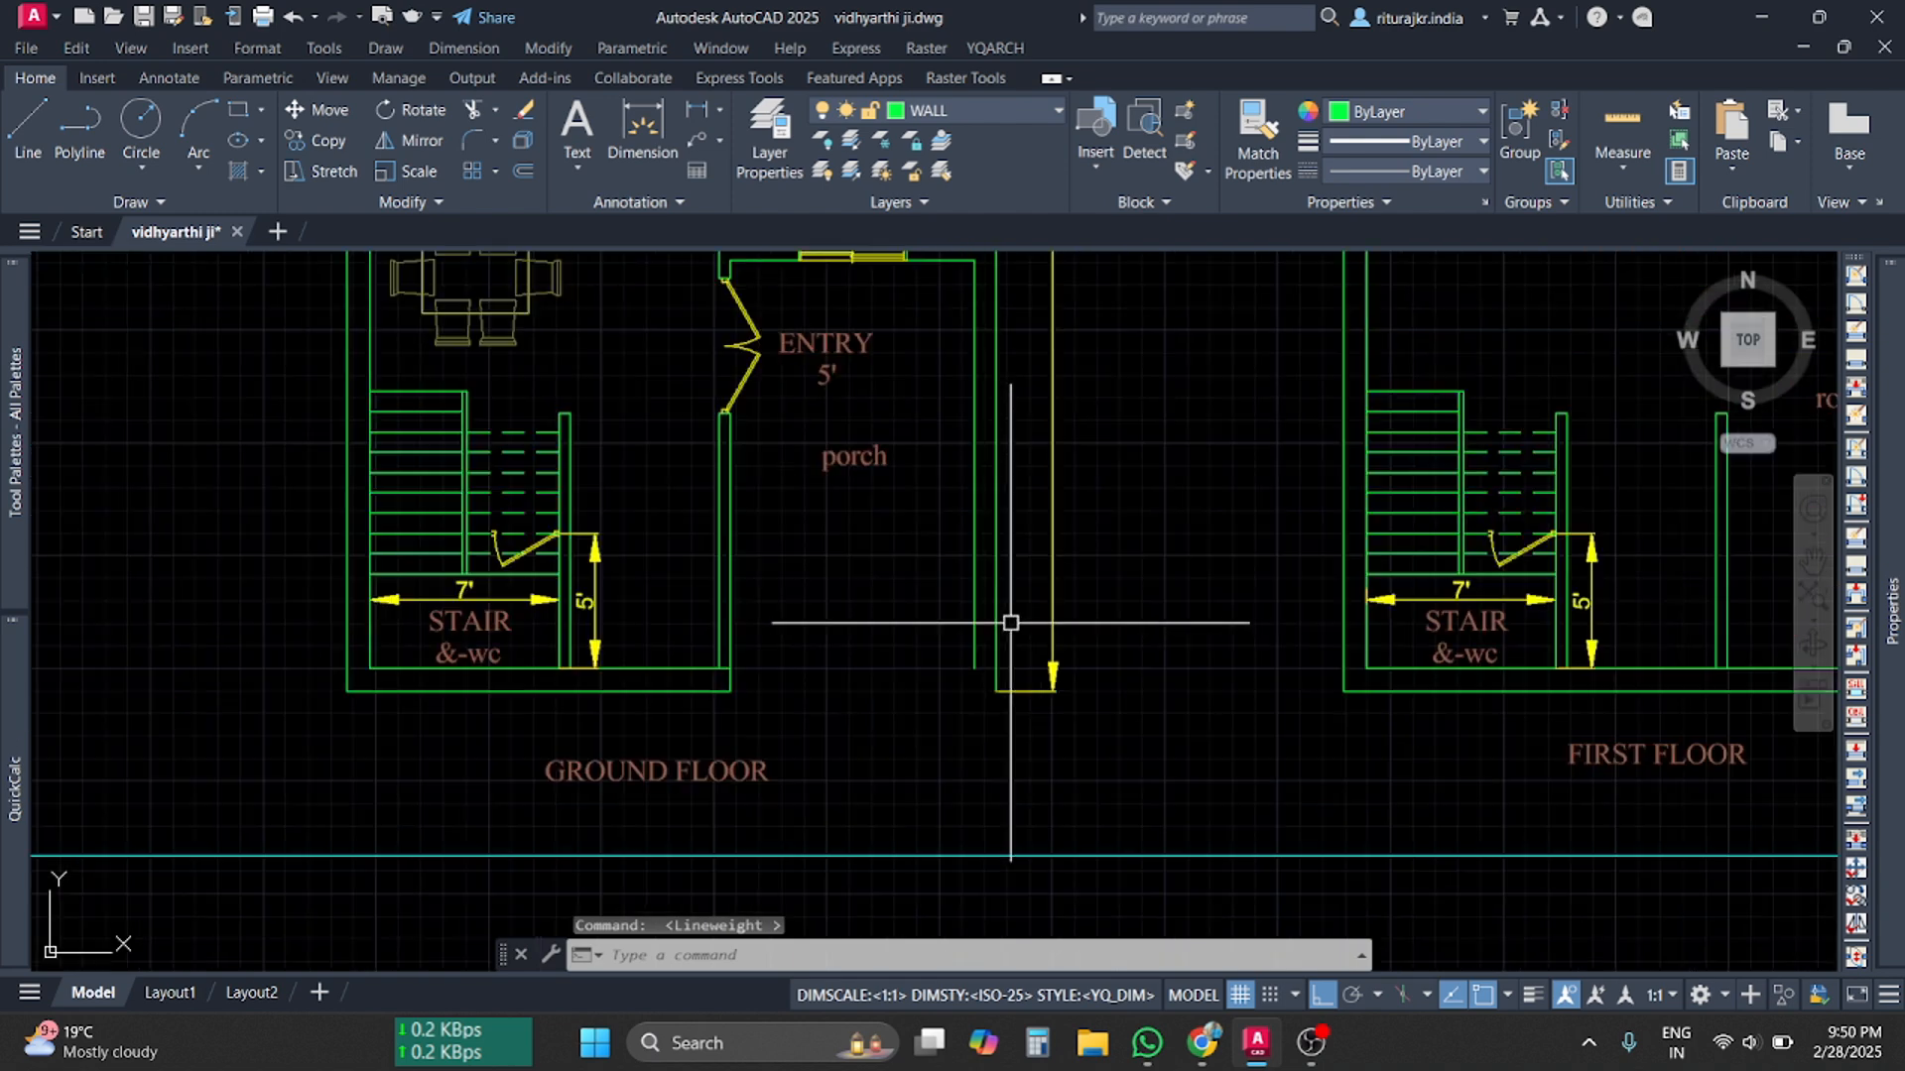
{"action": "middle_click_drag", "start_coordinate": [1011, 625], "coordinate": [1005, 912]}
{"action": "scroll", "coordinate": [1012, 765], "scroll_direction": "up", "scroll_amount": 4}
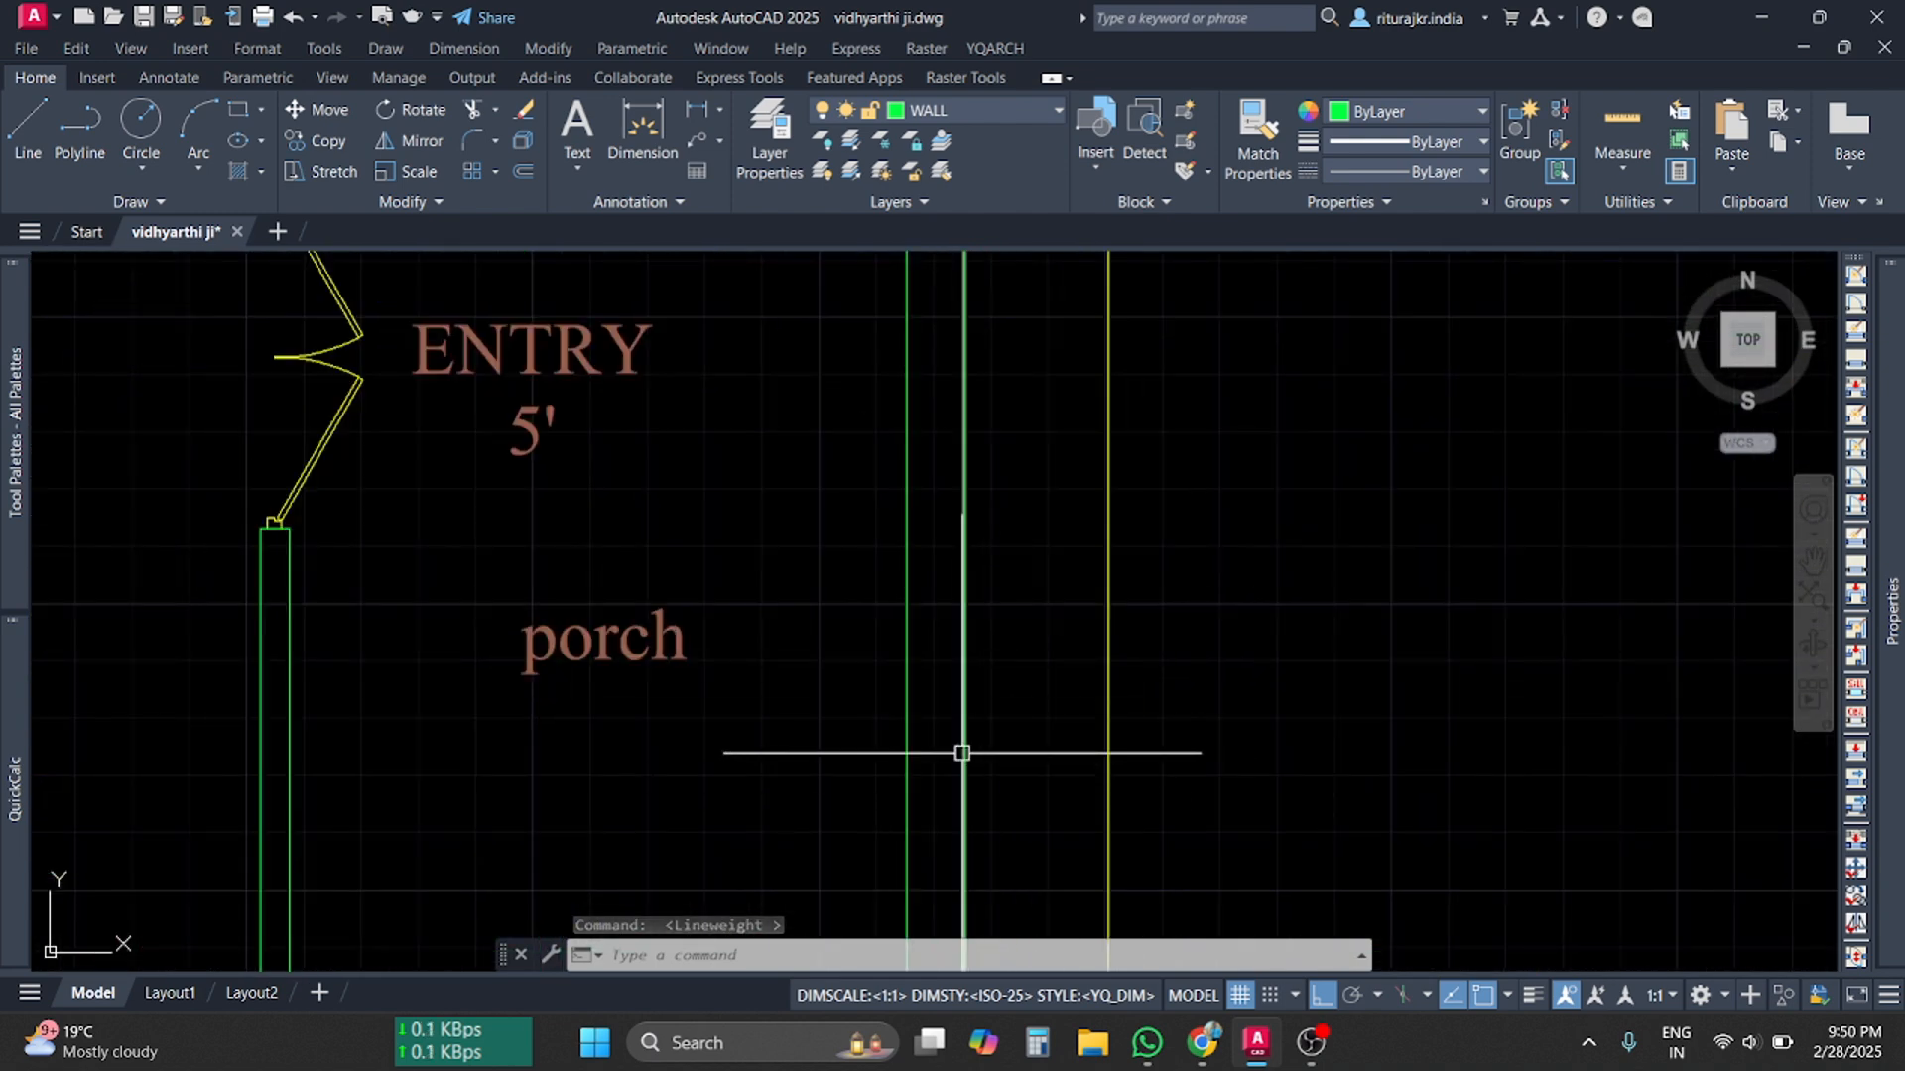
{"action": "scroll", "coordinate": [962, 757], "scroll_direction": "up", "scroll_amount": 6}
{"action": "left_click", "coordinate": [998, 810]}
{"action": "left_click", "coordinate": [951, 695]}
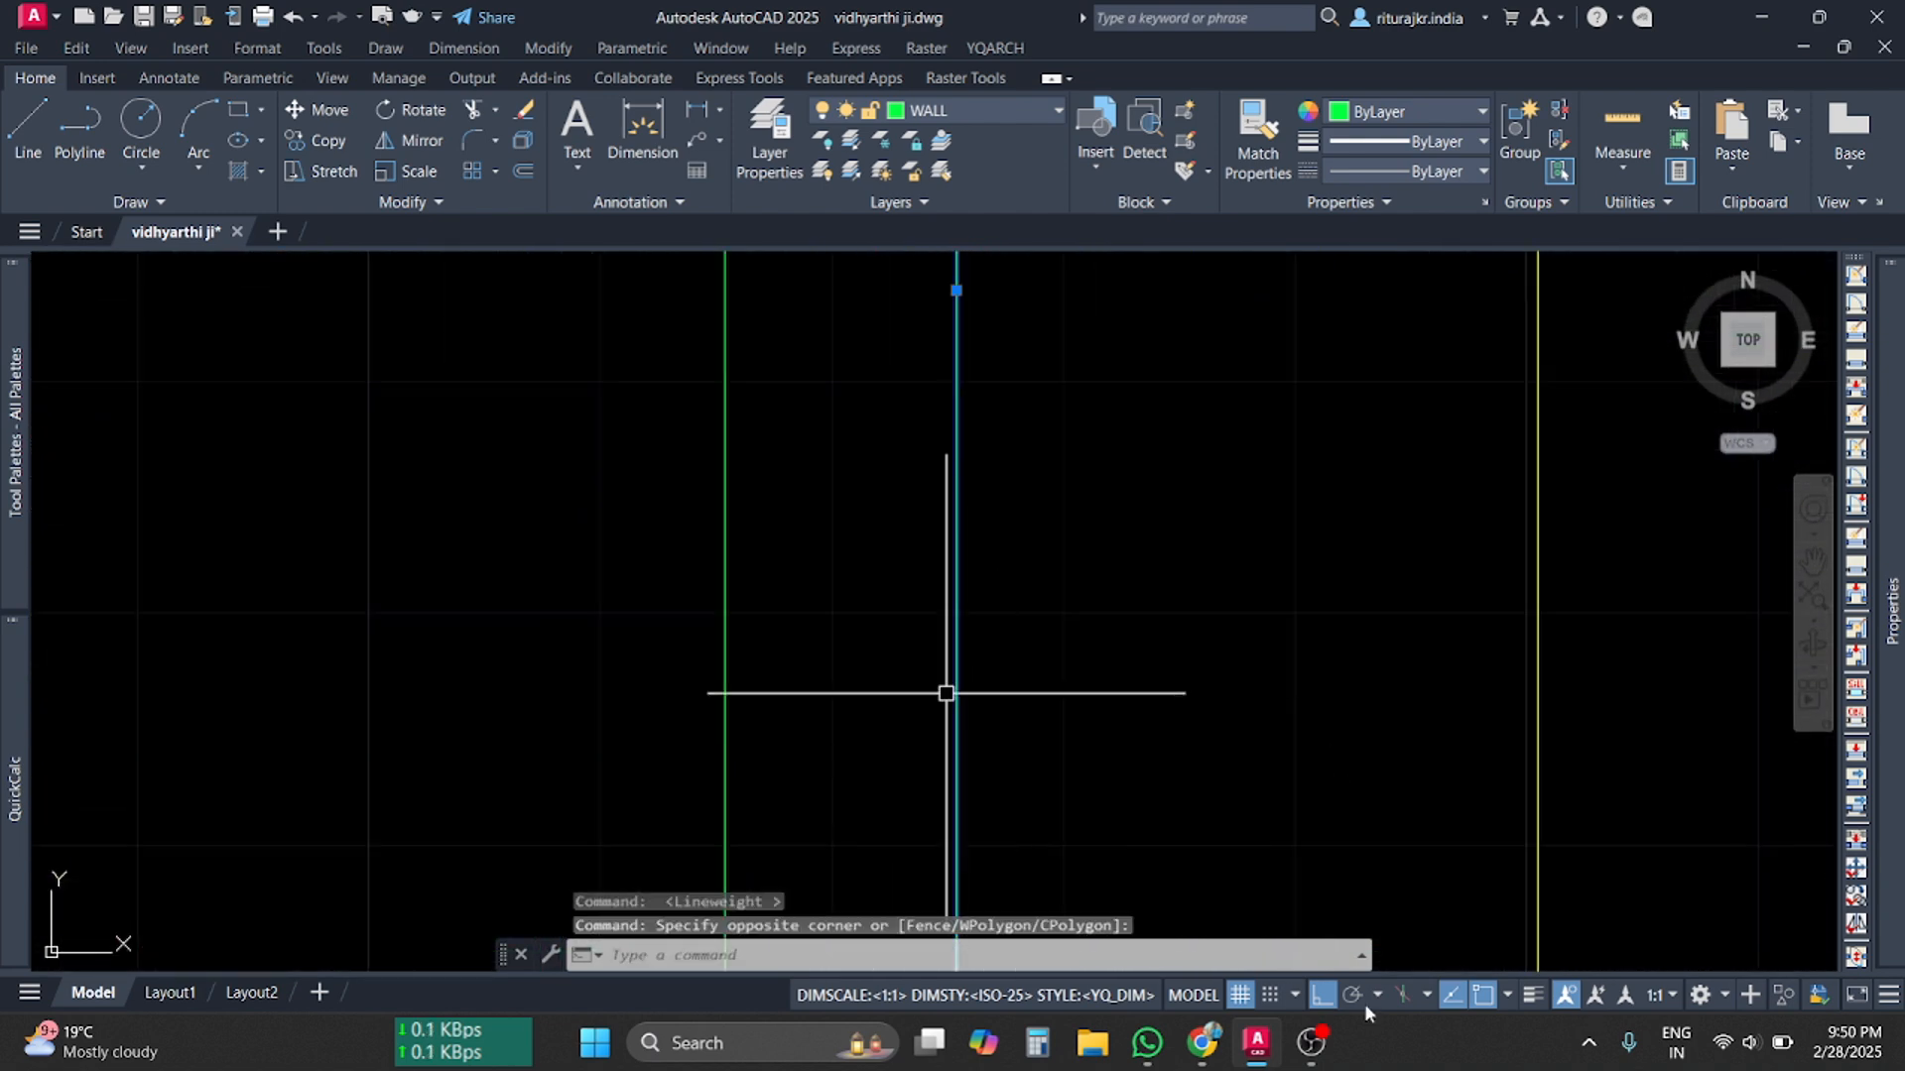
{"action": "key", "text": "Escape"}
{"action": "key", "text": "Escape"}
{"action": "left_click", "coordinate": [1534, 995]}
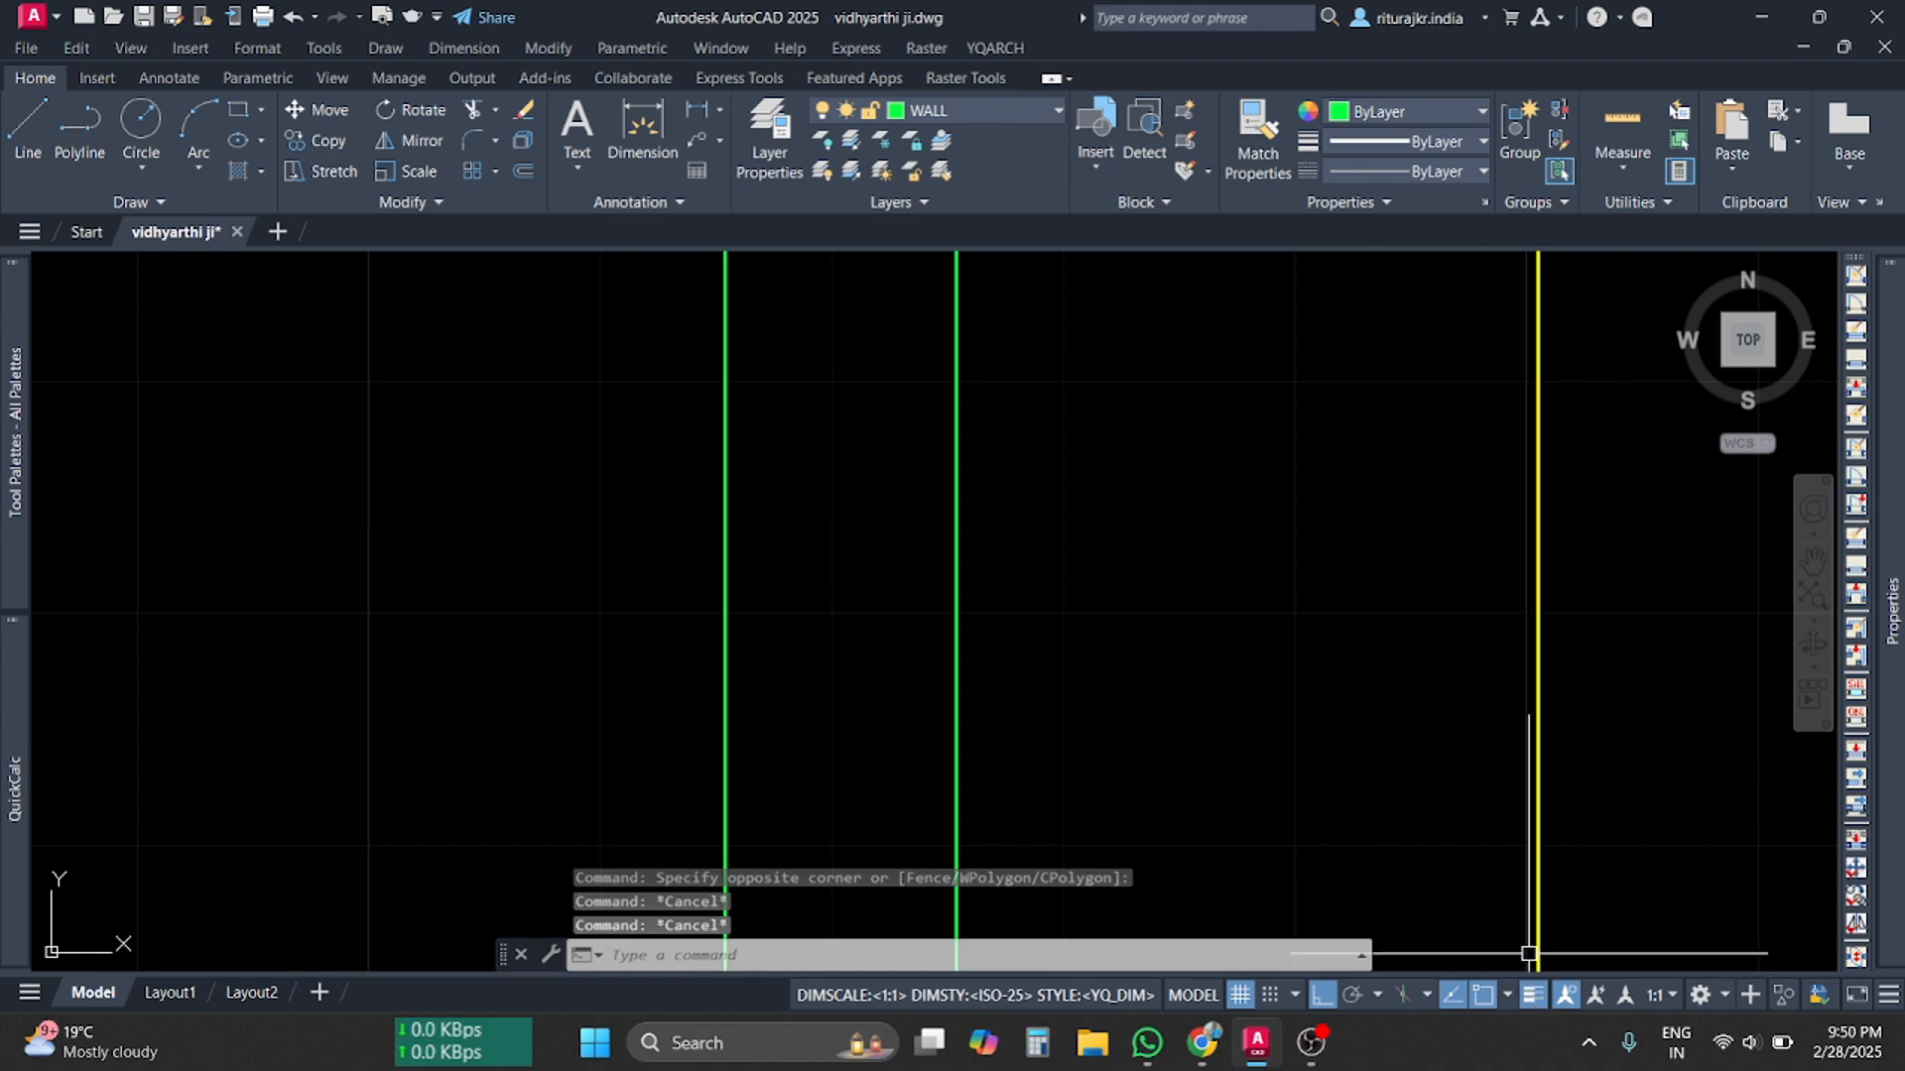
{"action": "scroll", "coordinate": [1021, 634], "scroll_direction": "down", "scroll_amount": 8}
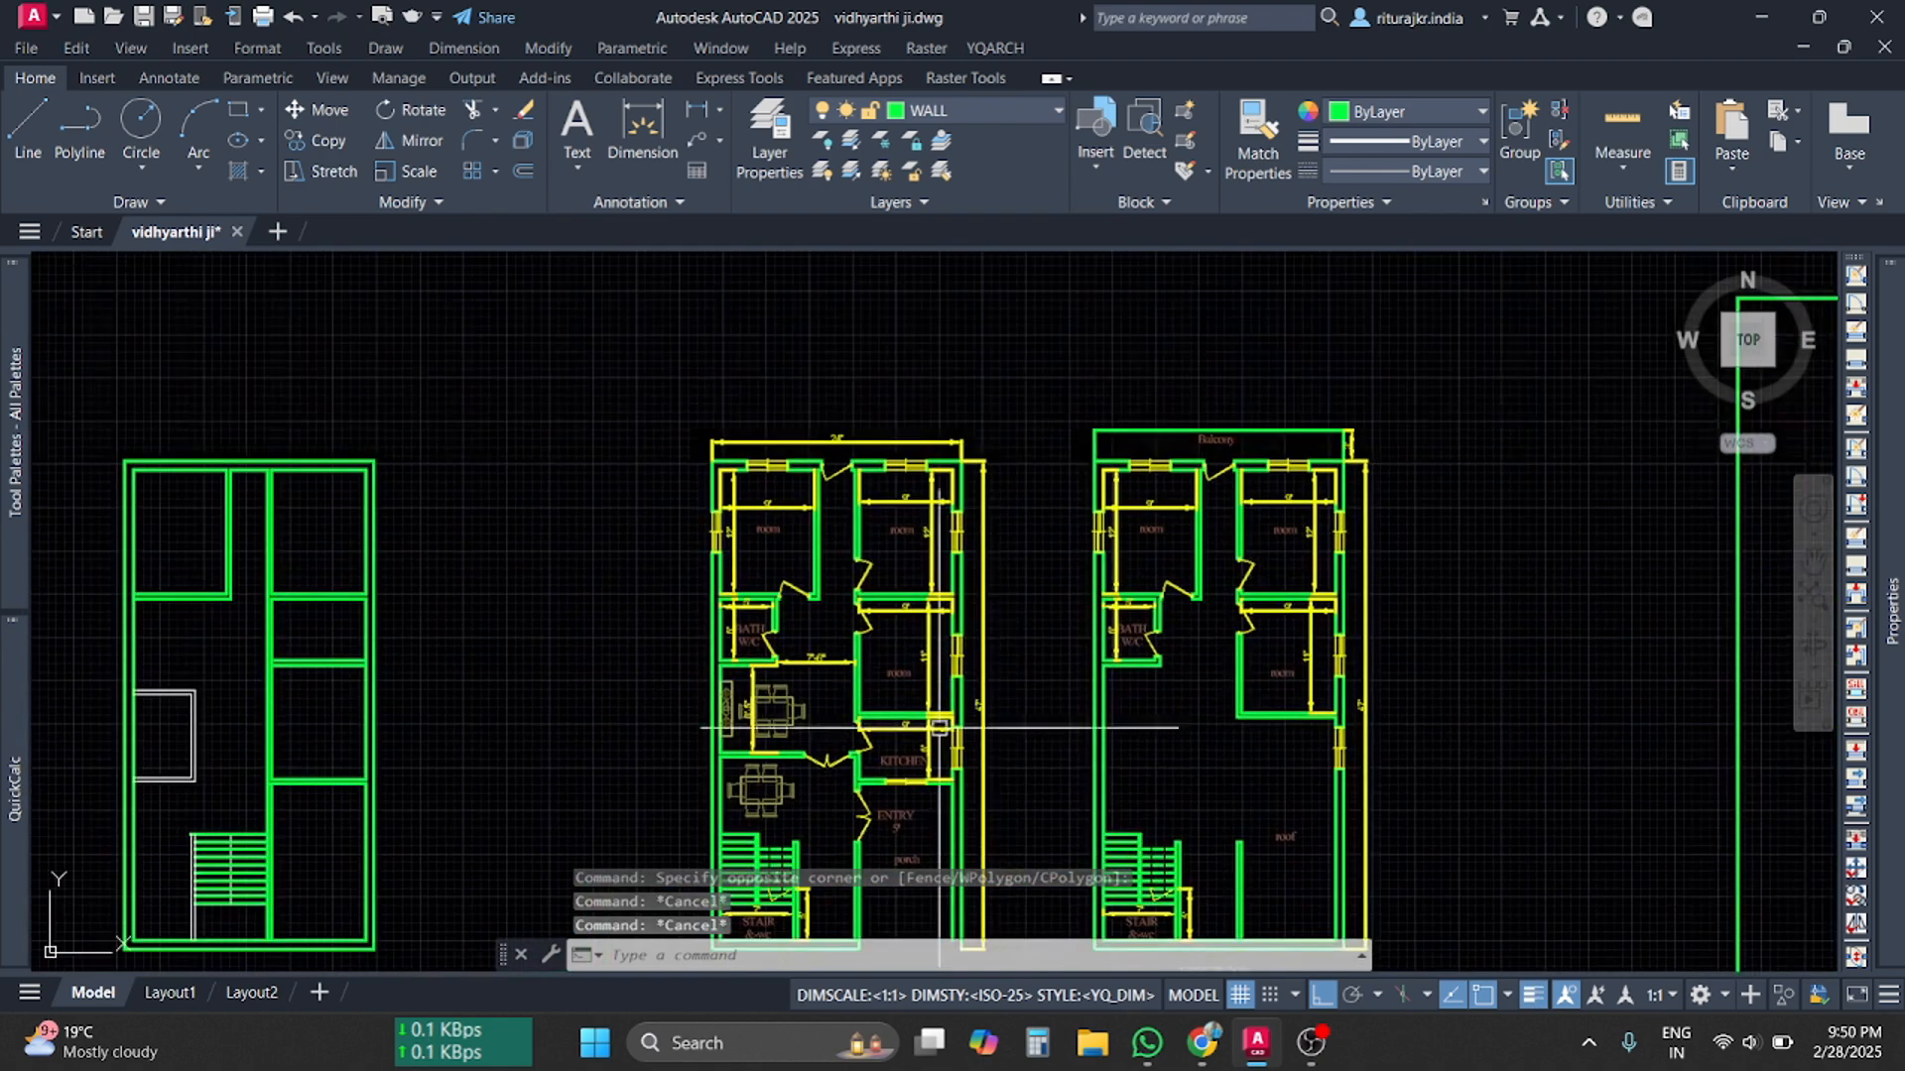
{"action": "scroll", "coordinate": [1283, 829], "scroll_direction": "up", "scroll_amount": 2}
{"action": "scroll", "coordinate": [1282, 829], "scroll_direction": "down", "scroll_amount": 2}
{"action": "left_click", "coordinate": [1201, 1043]}
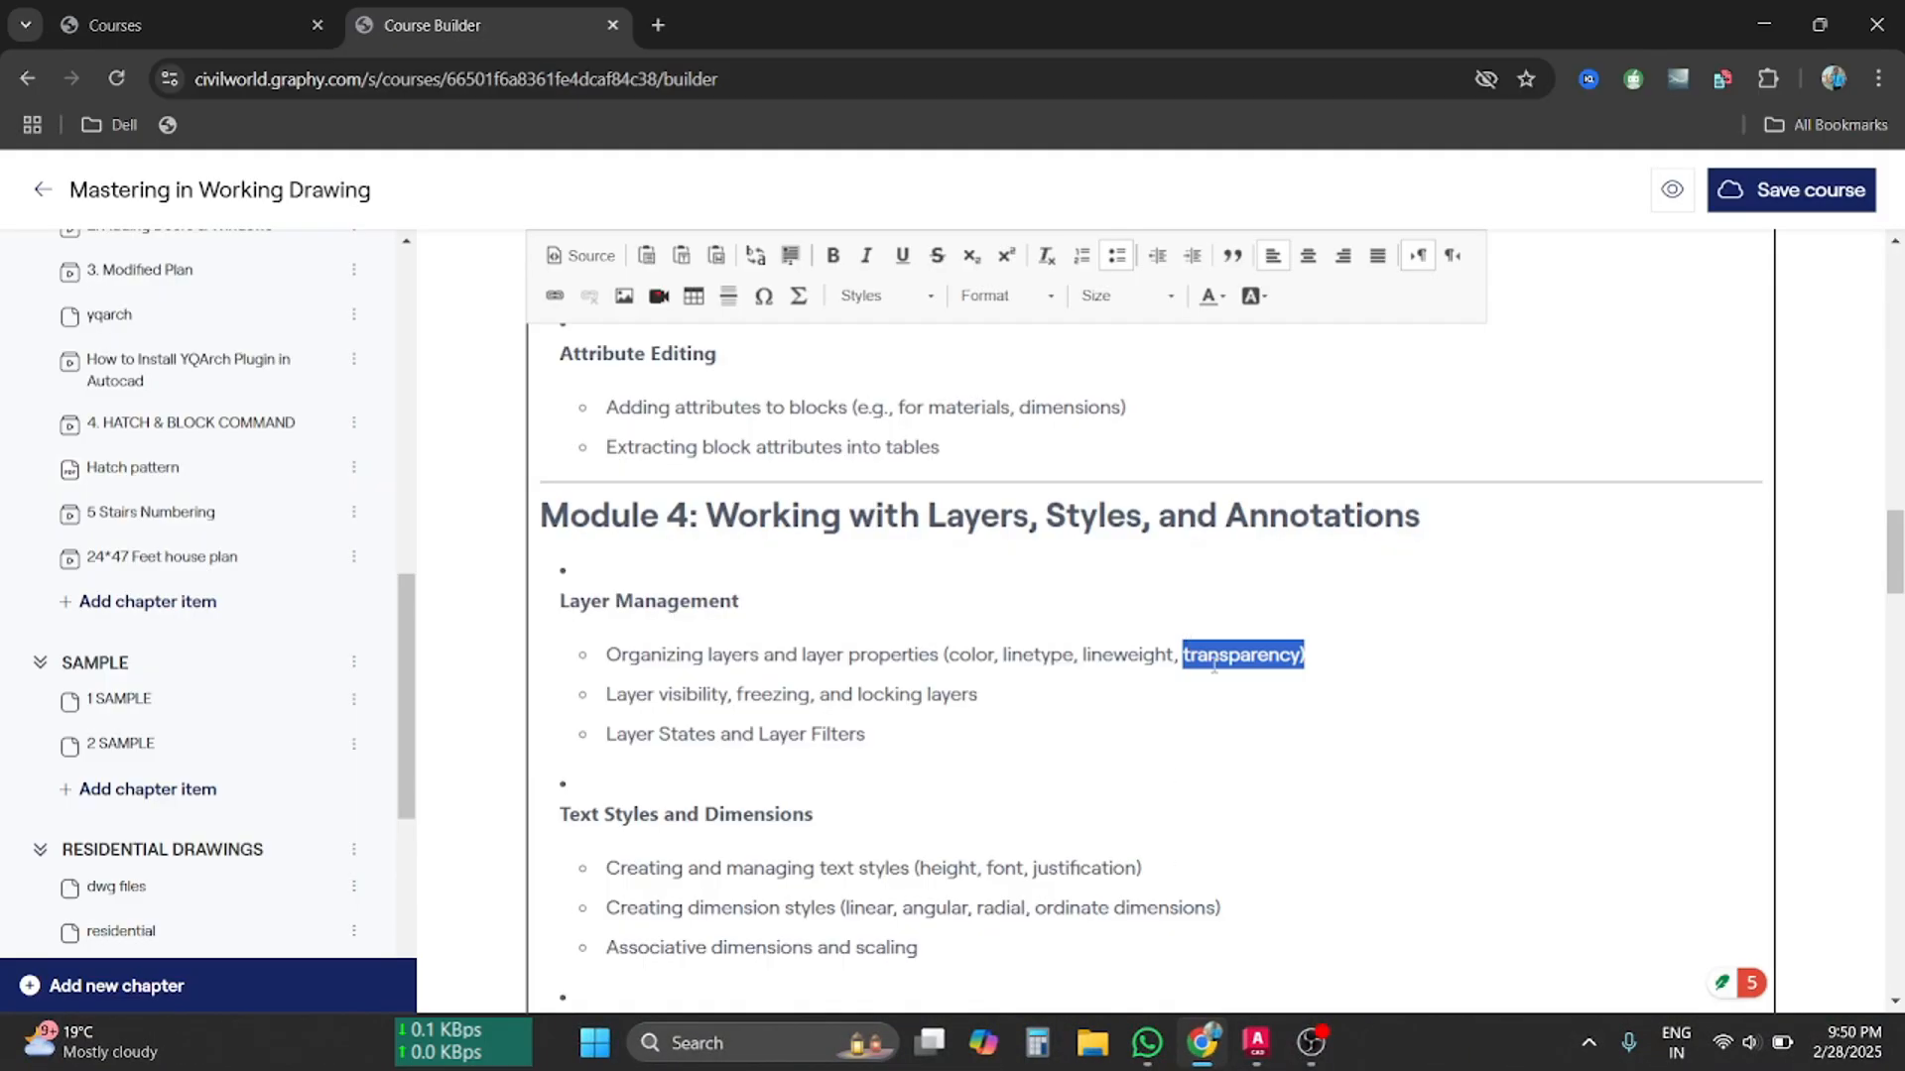
{"action": "left_click", "coordinate": [1254, 1045]}
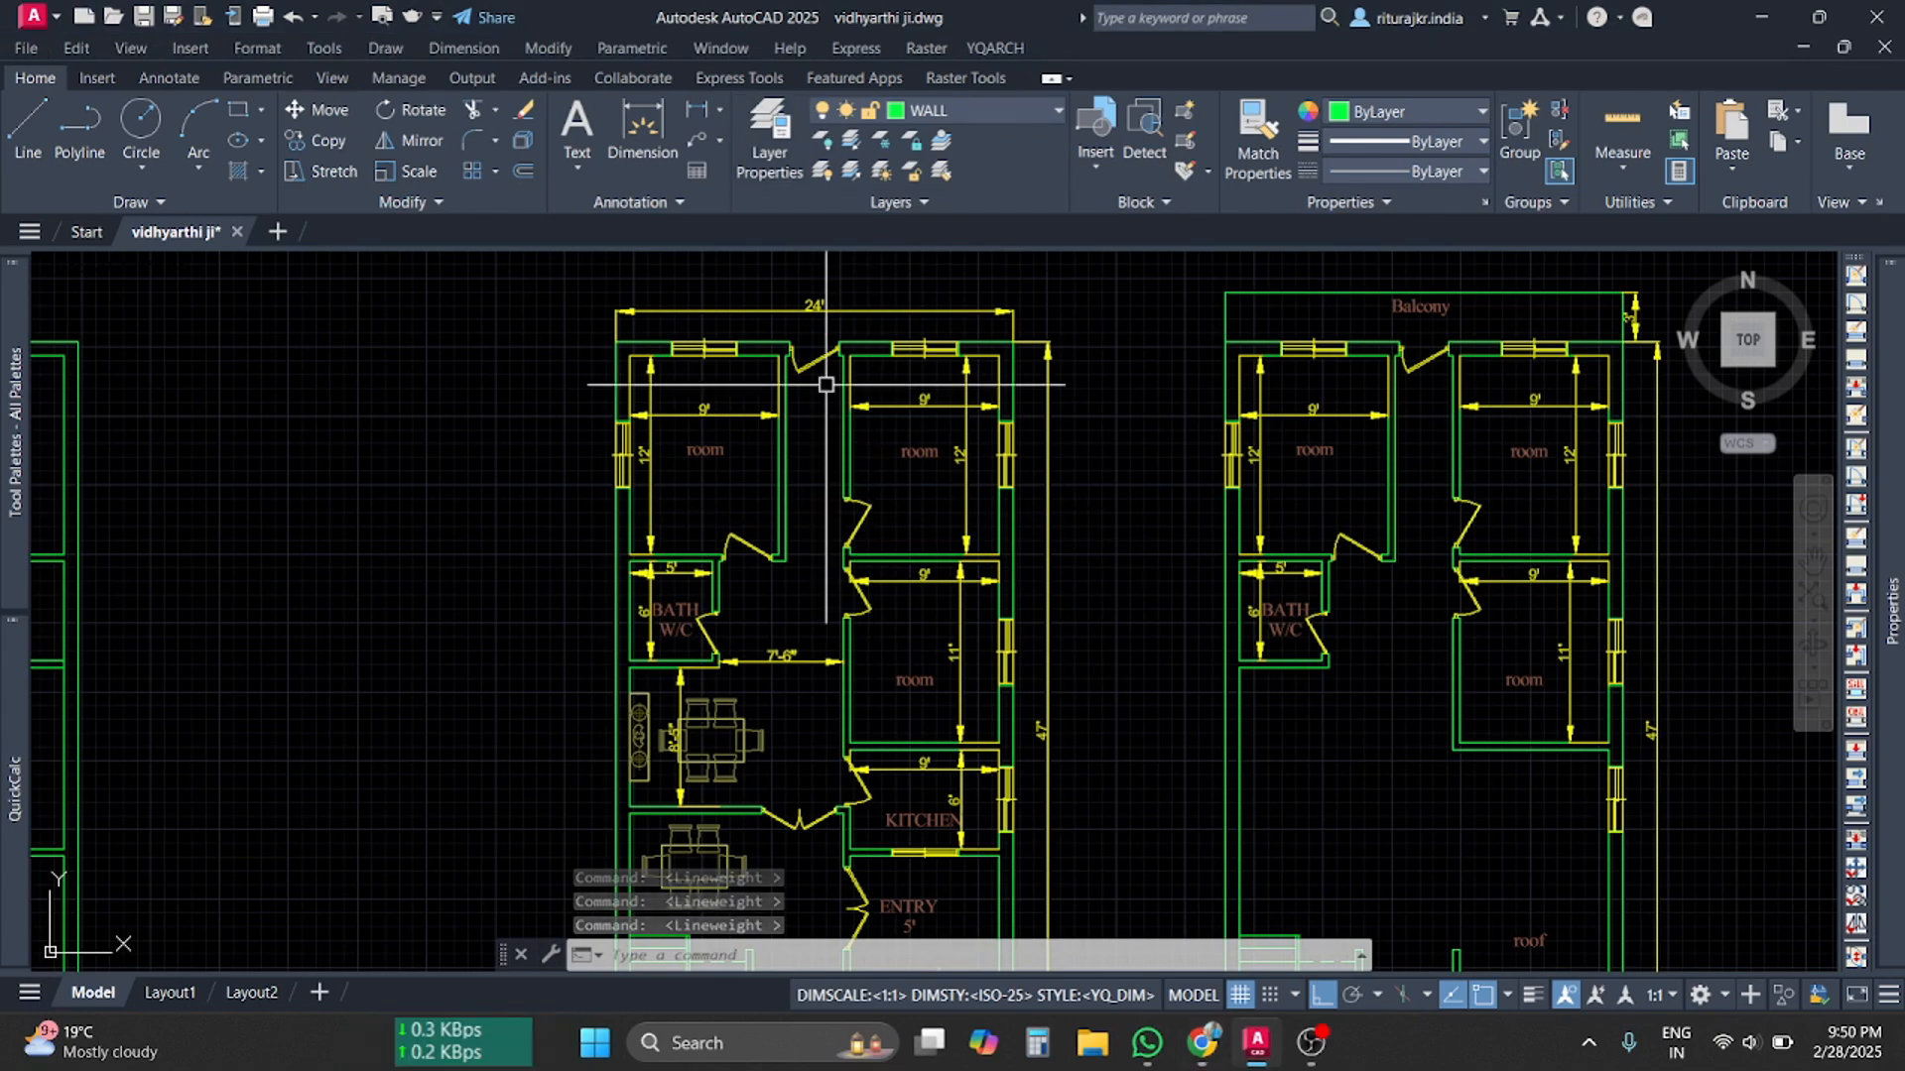
Set the WALL layer's transparency to 50 in Layer Properties and close the palette
{"action": "scroll", "coordinate": [1094, 644], "scroll_direction": "down", "scroll_amount": 2}
{"action": "middle_click_drag", "start_coordinate": [1096, 660], "coordinate": [988, 535]}
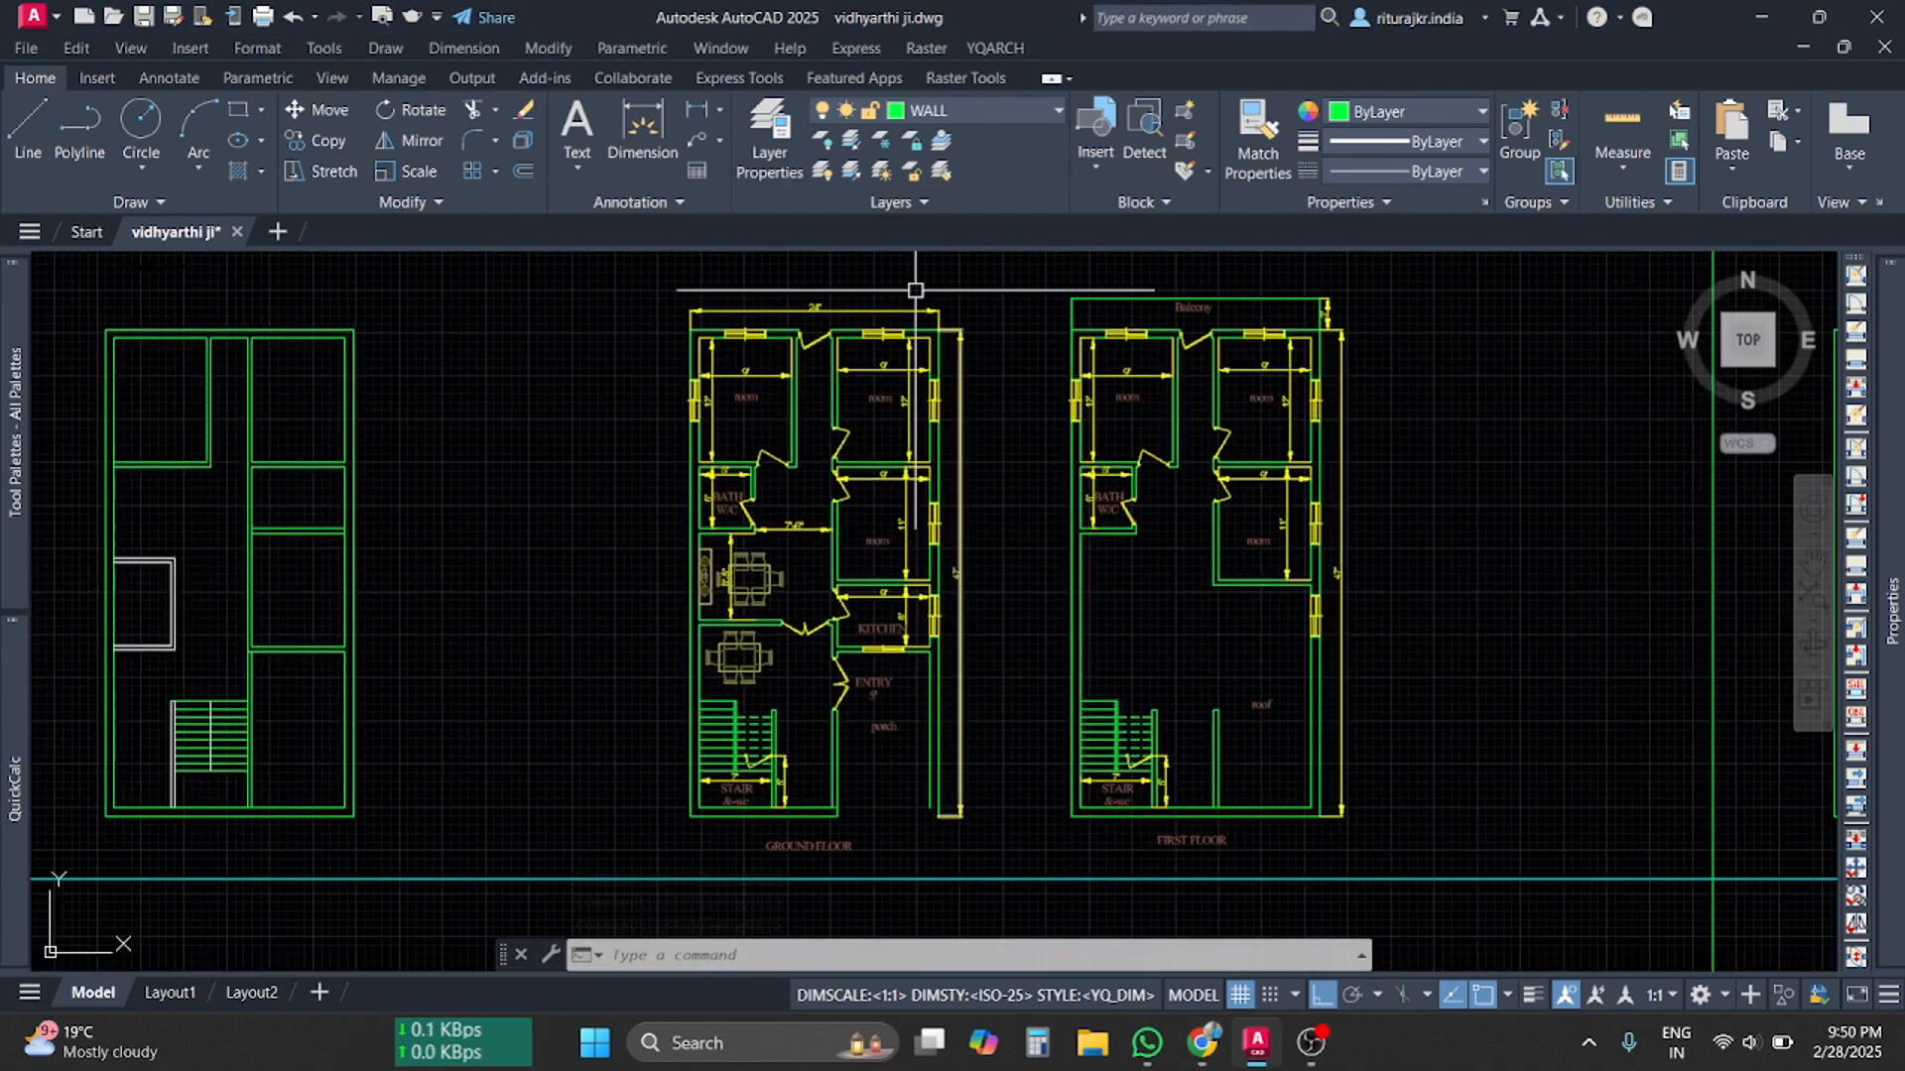
{"action": "left_click", "coordinate": [777, 149]}
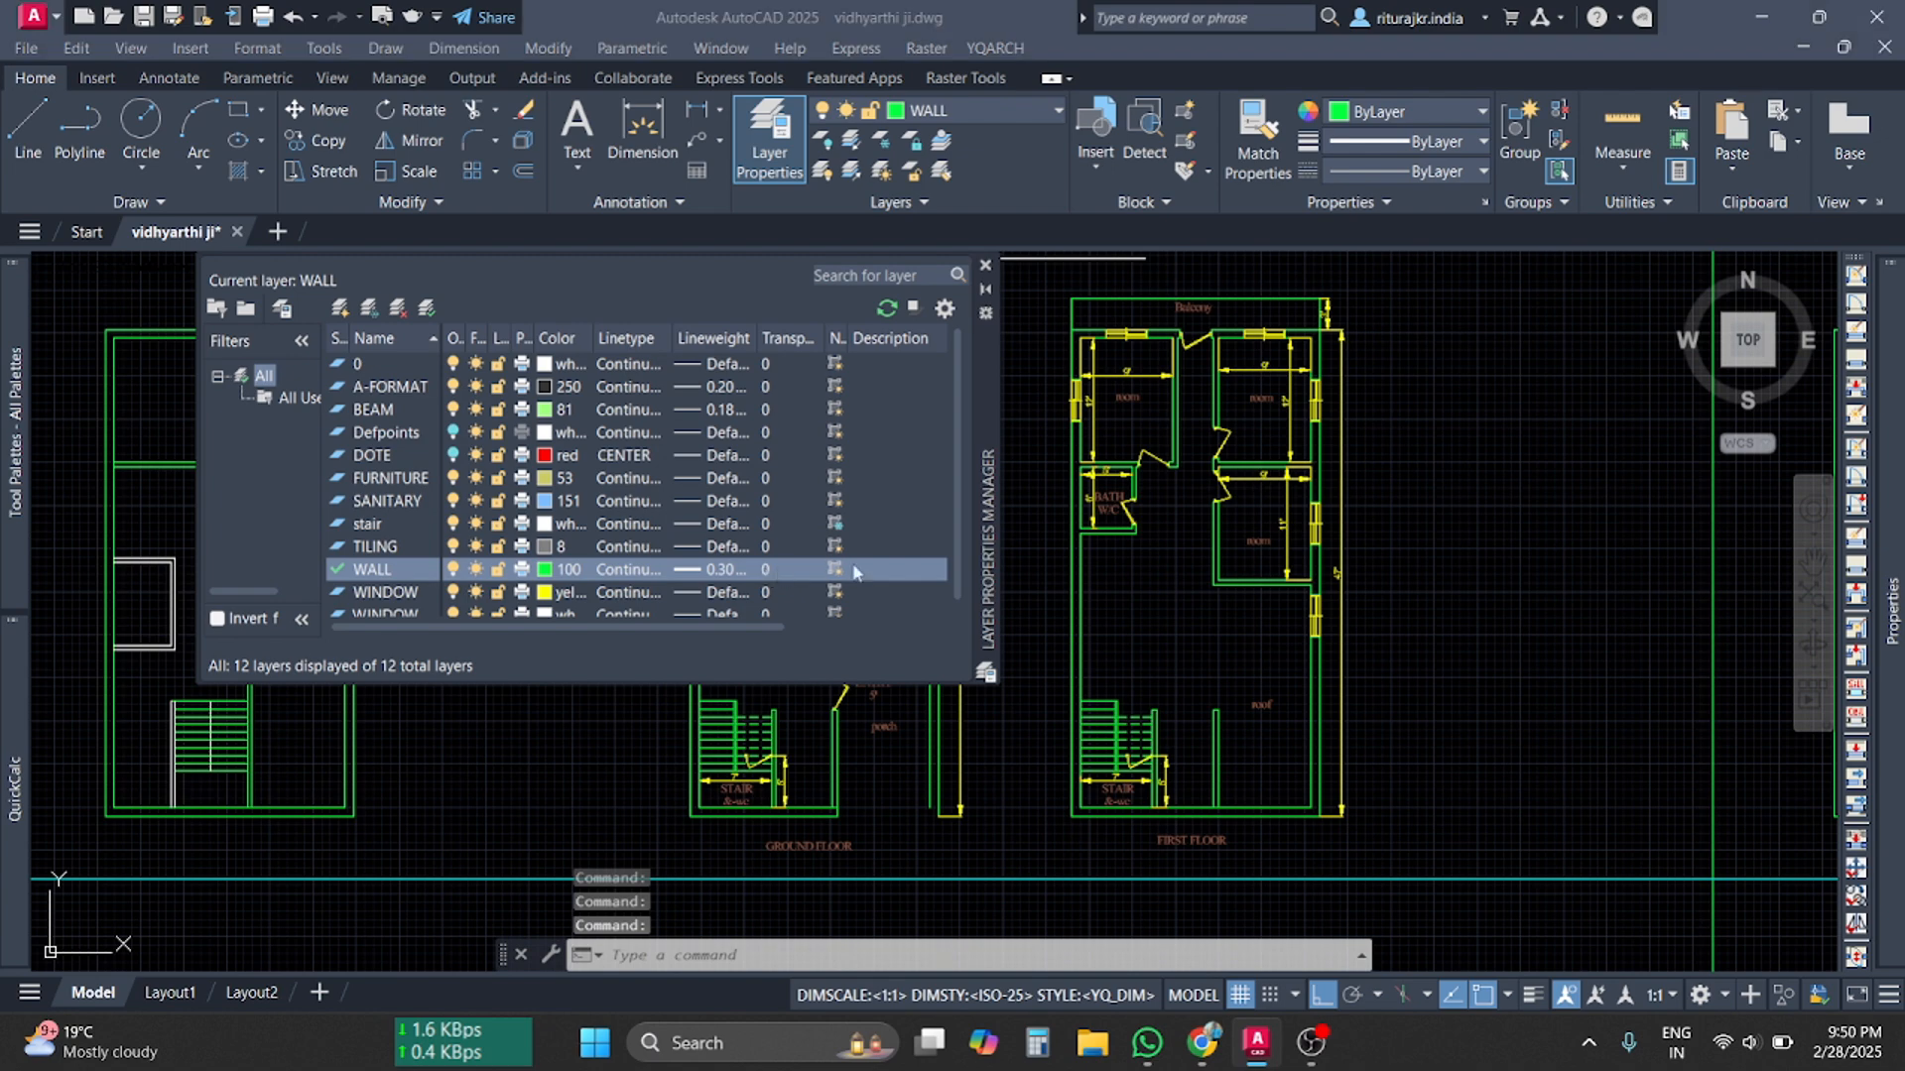
{"action": "left_click", "coordinate": [765, 570]}
{"action": "type", "text": "50"}
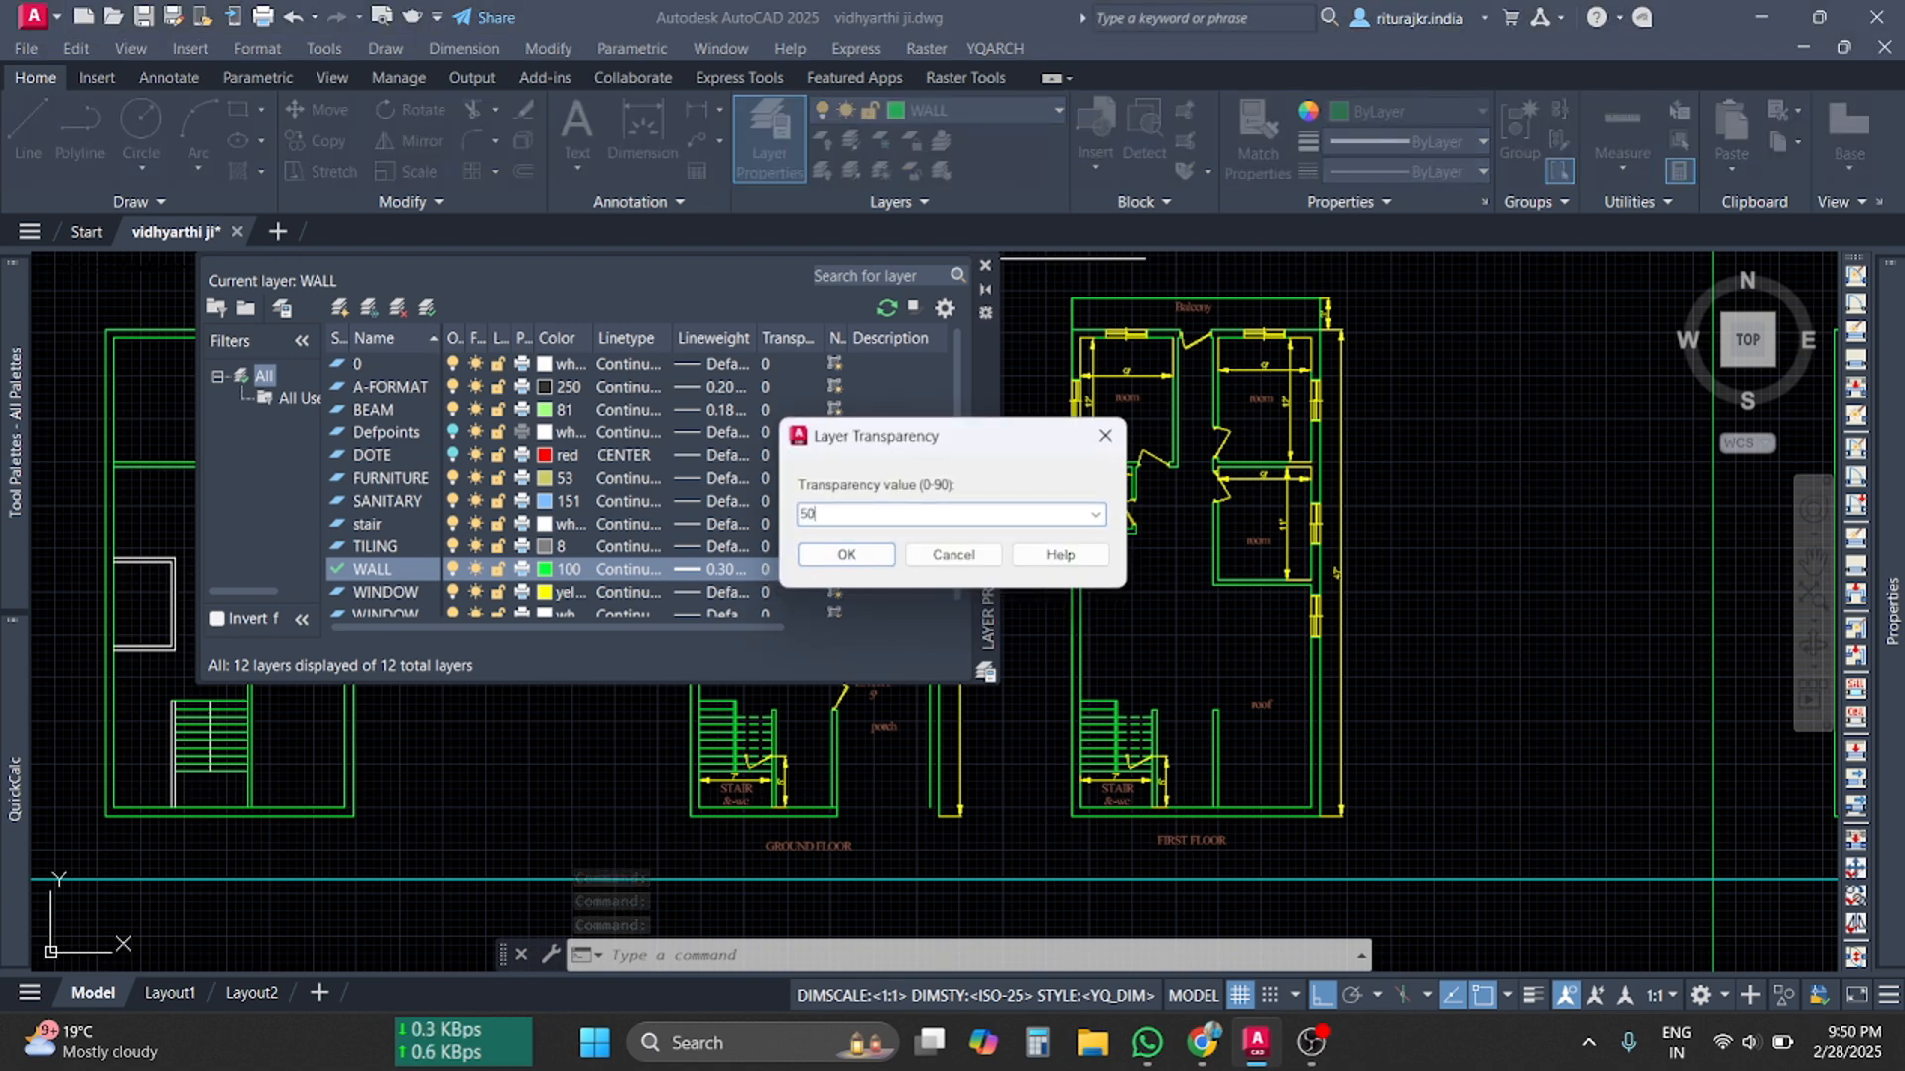
{"action": "left_click", "coordinate": [845, 555]}
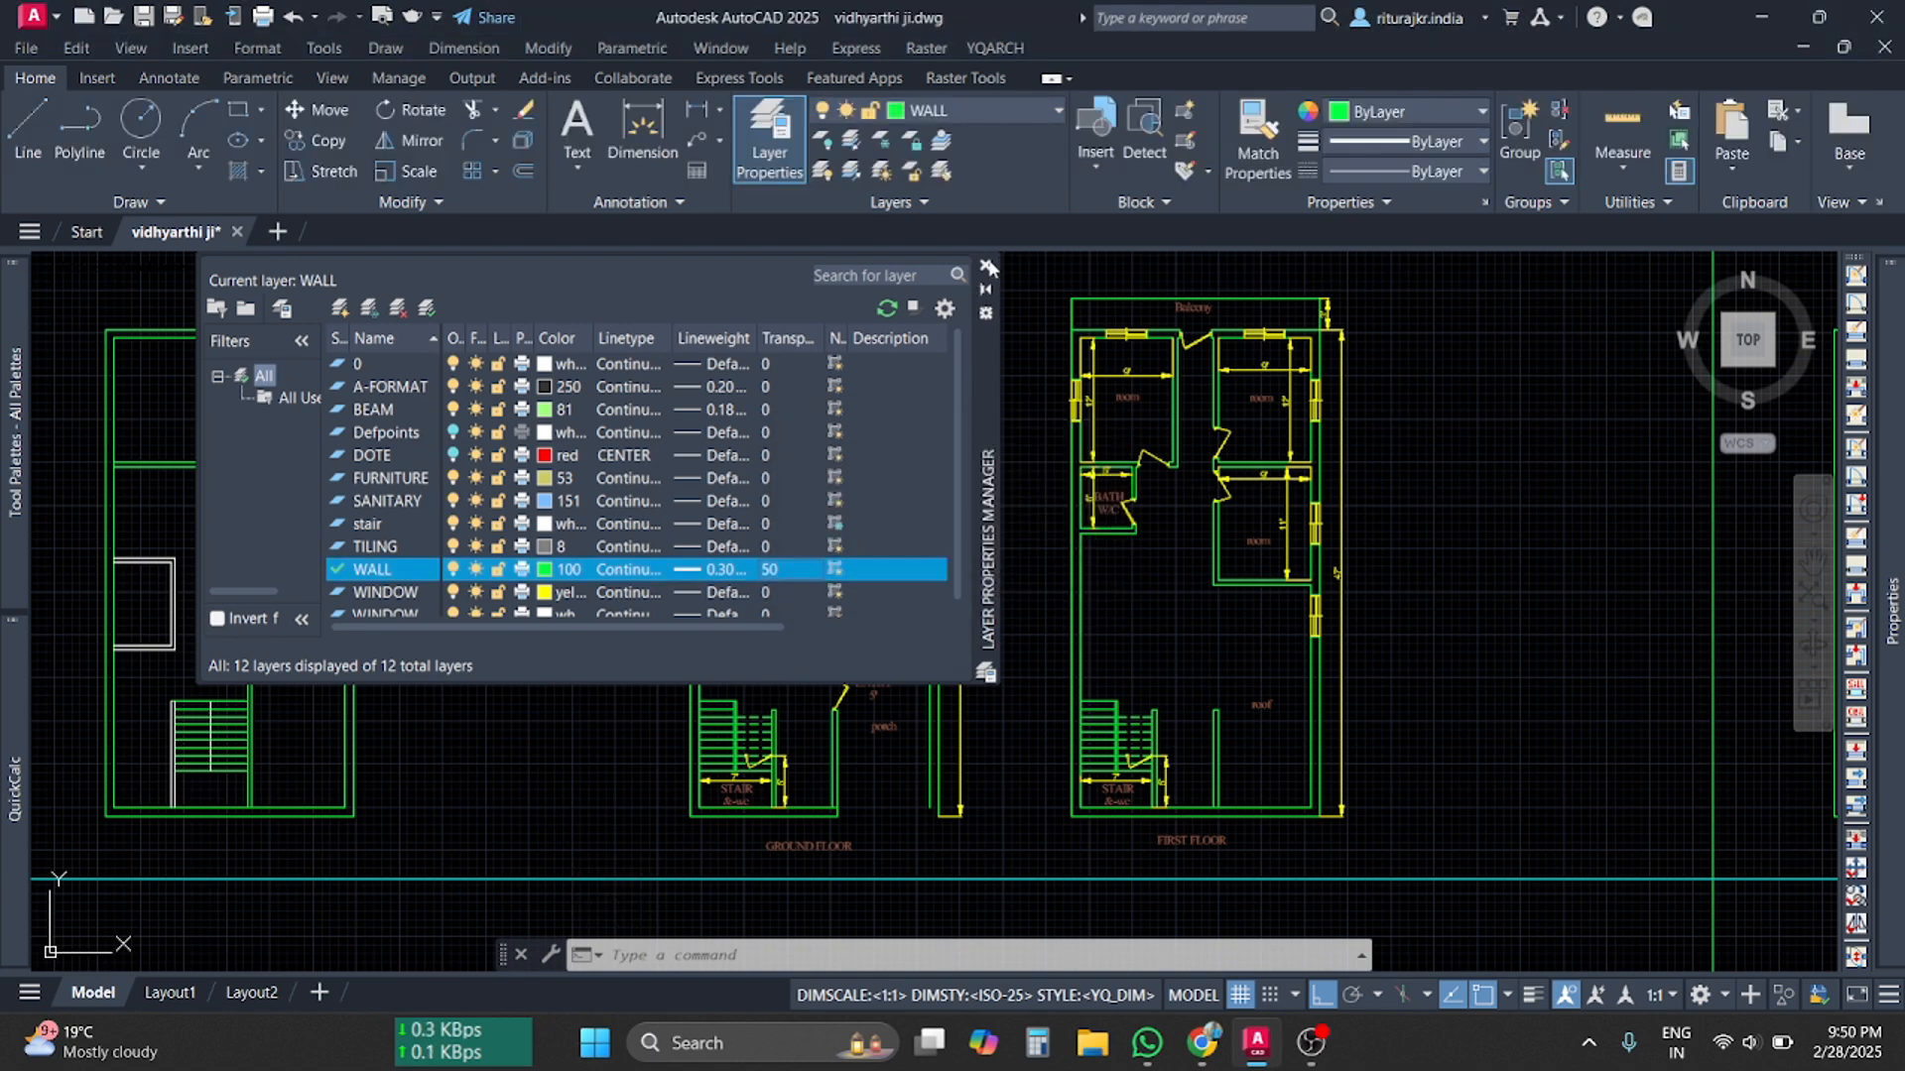
{"action": "left_click", "coordinate": [985, 265]}
Highlight the layer visibility, freezing and locking topic in Graphy, then return to the floor plans
{"action": "scroll", "coordinate": [940, 764], "scroll_direction": "up", "scroll_amount": 4}
{"action": "scroll", "coordinate": [935, 638], "scroll_direction": "up", "scroll_amount": 2}
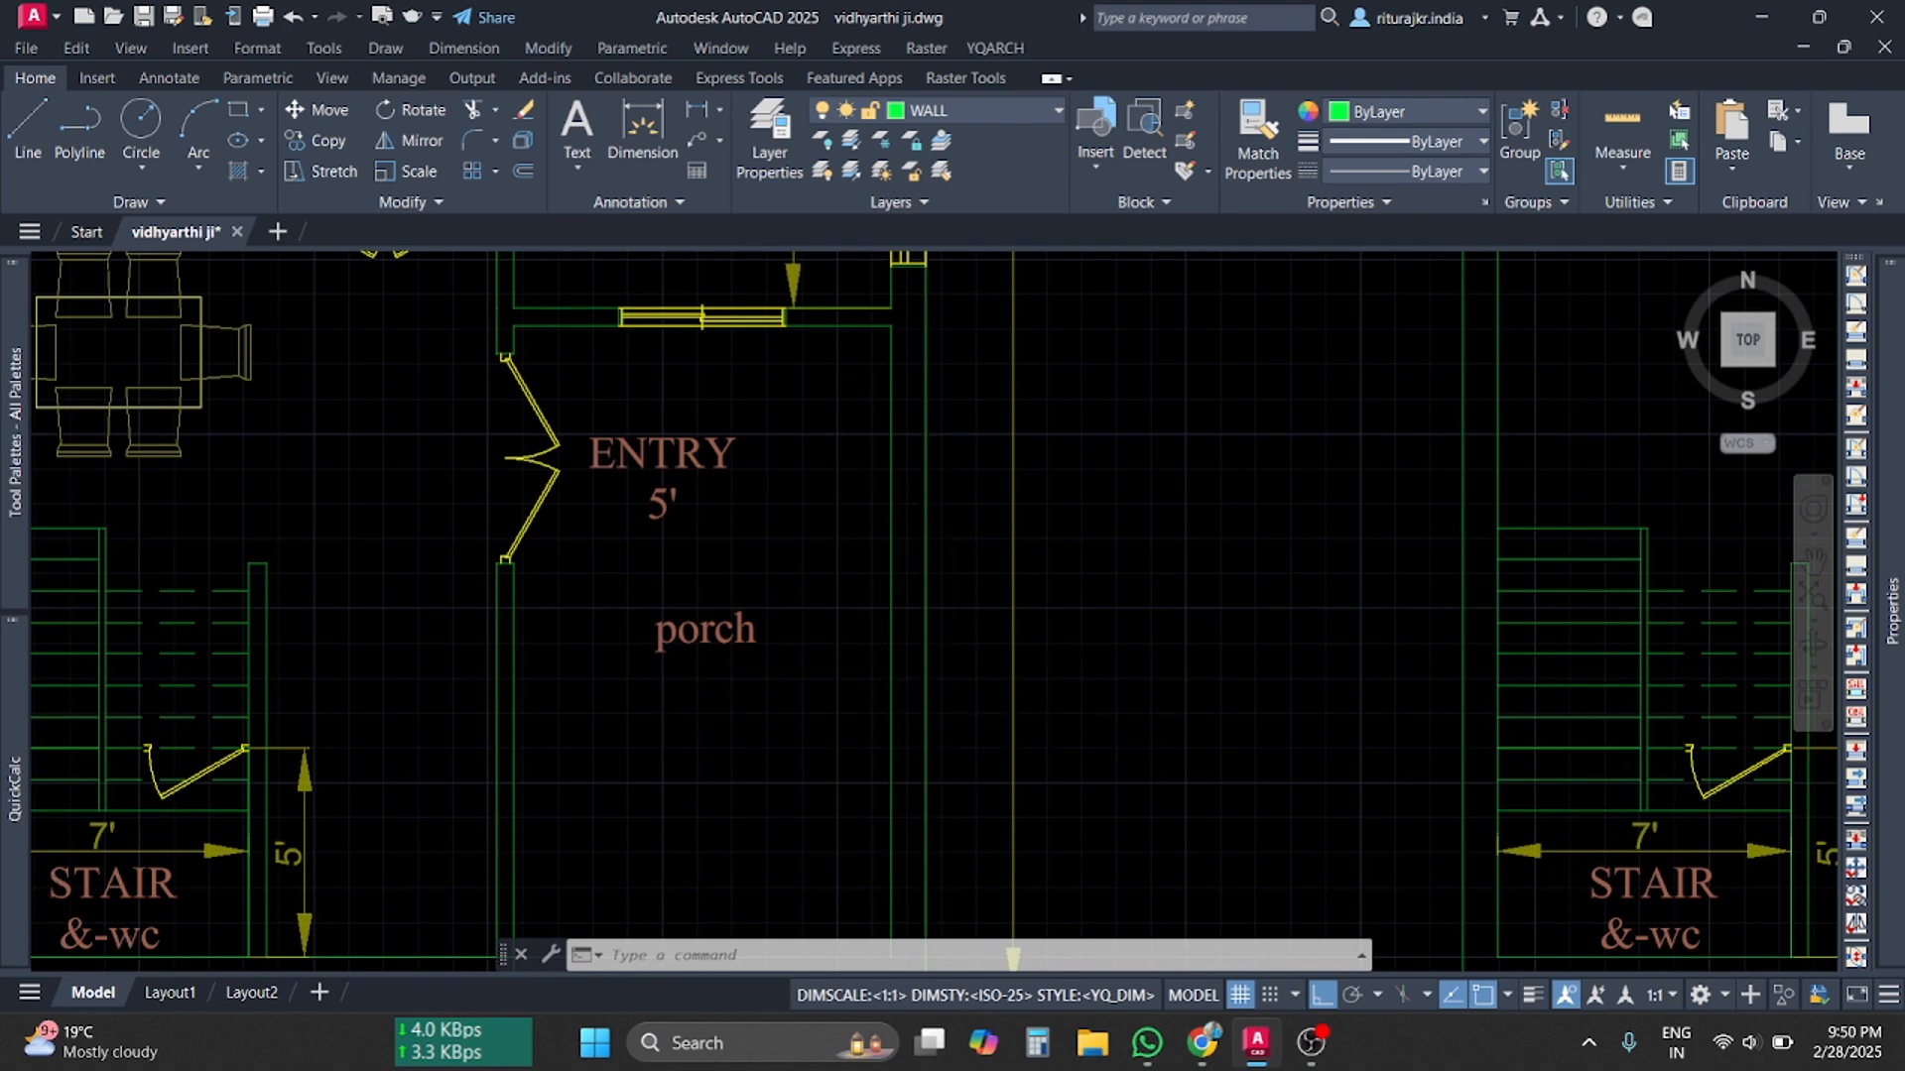
{"action": "scroll", "coordinate": [935, 723], "scroll_direction": "up", "scroll_amount": 4}
{"action": "scroll", "coordinate": [942, 723], "scroll_direction": "down", "scroll_amount": 4}
{"action": "scroll", "coordinate": [943, 723], "scroll_direction": "down", "scroll_amount": 6}
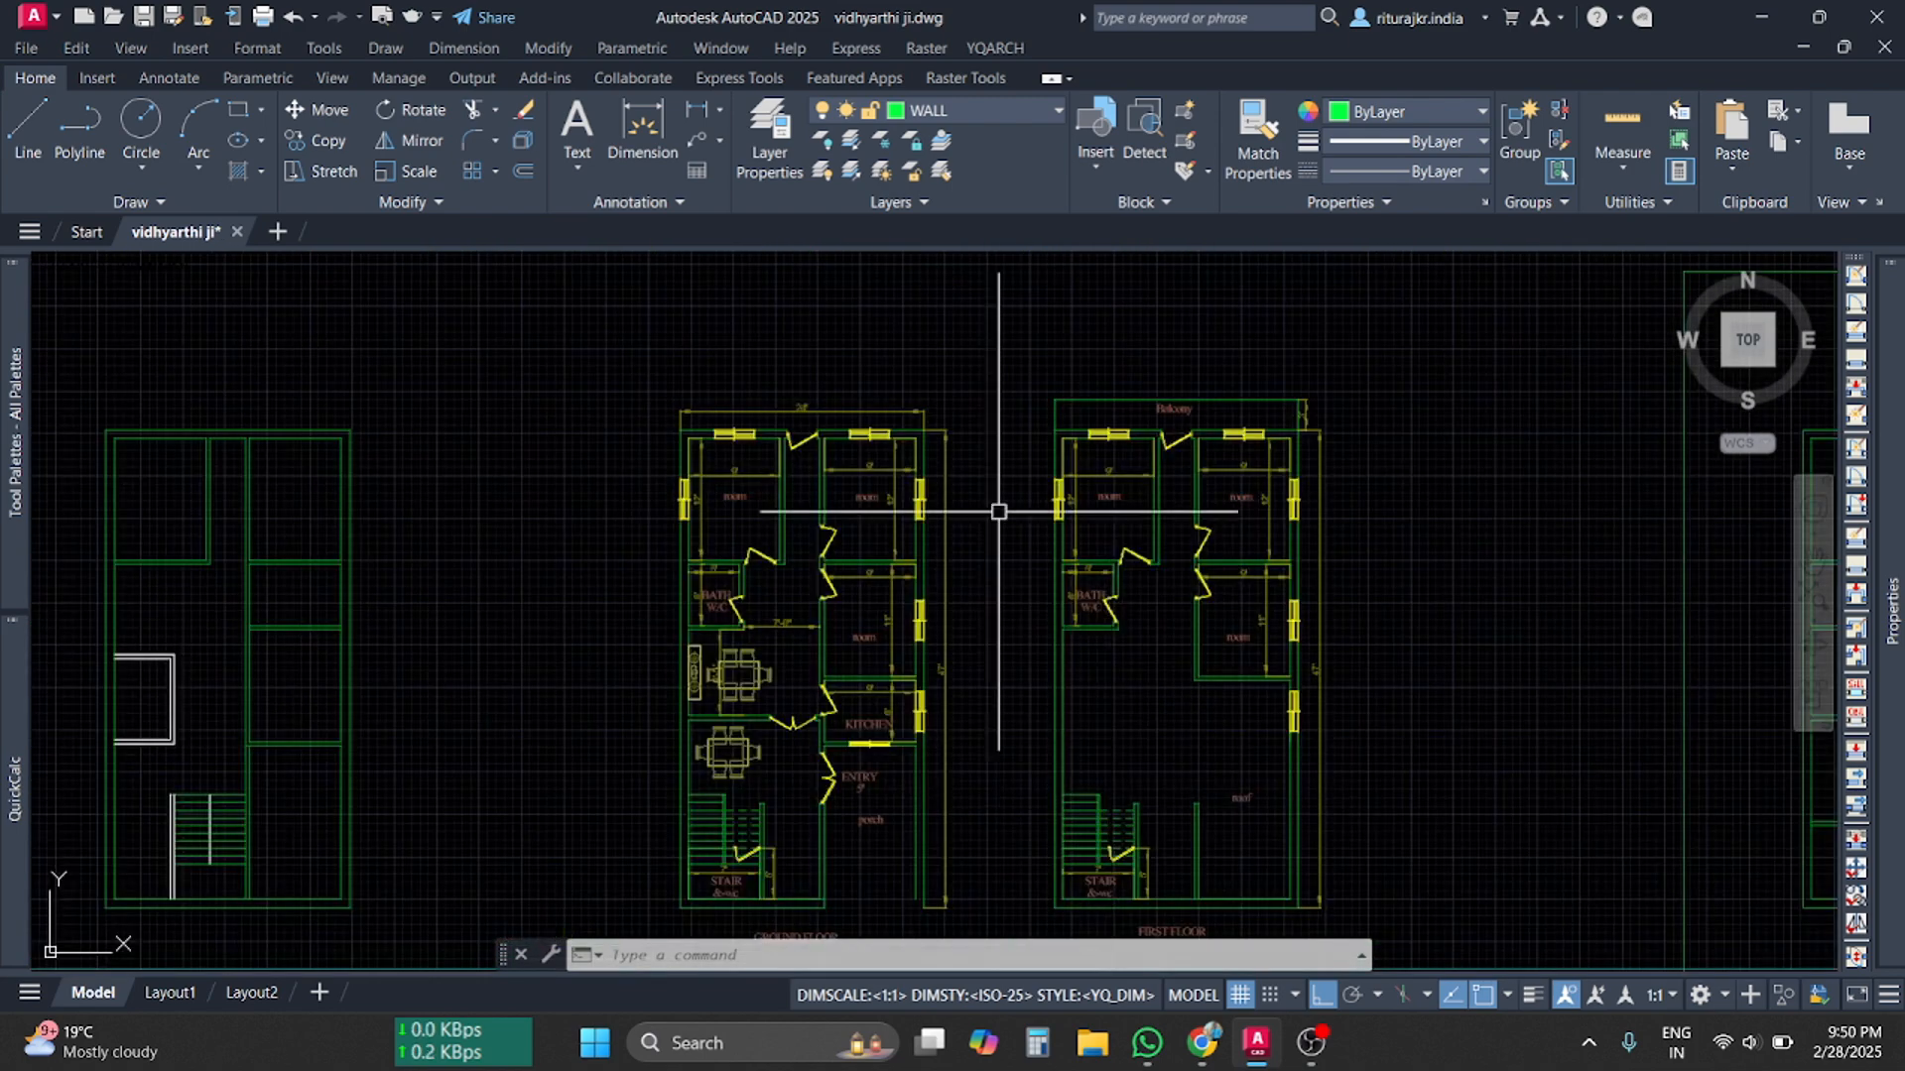
{"action": "scroll", "coordinate": [1200, 932], "scroll_direction": "down", "scroll_amount": 2}
{"action": "left_click", "coordinate": [1205, 1042]}
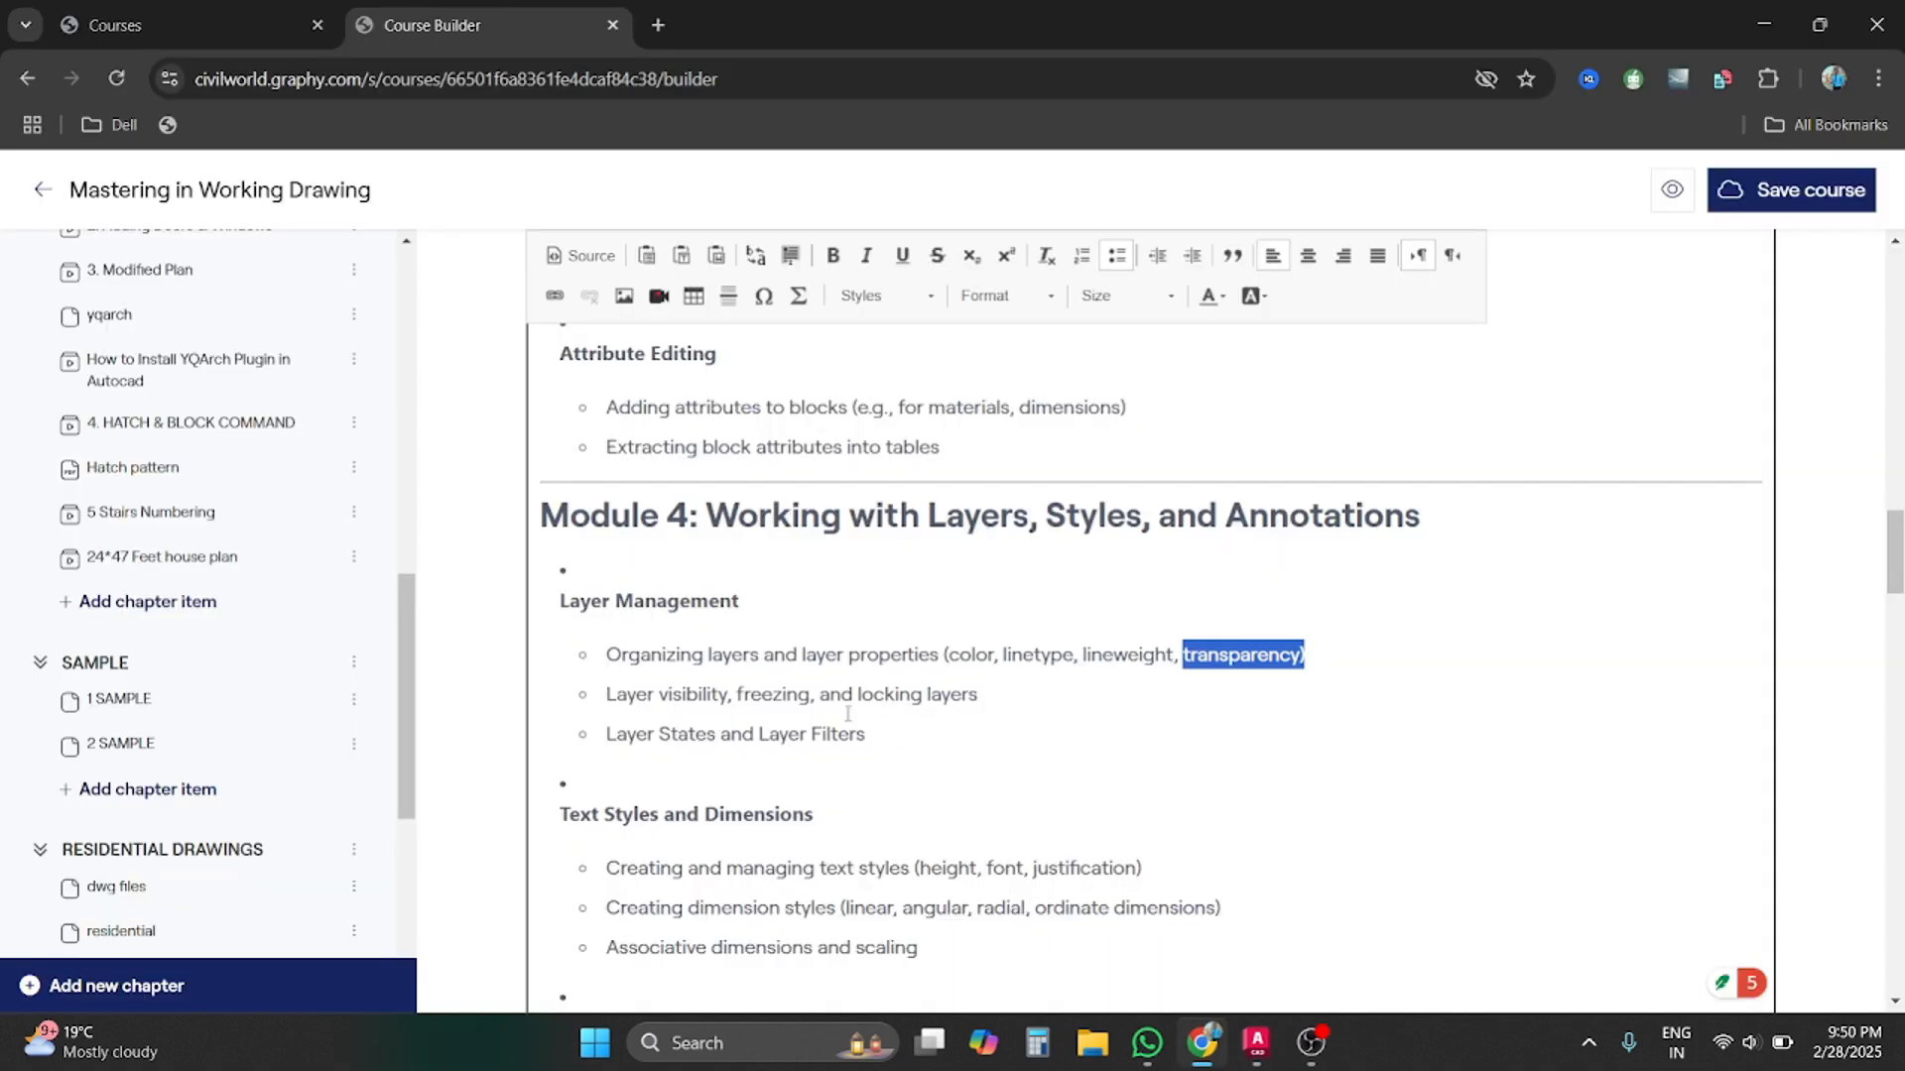
{"action": "left_click_drag", "start_coordinate": [607, 695], "coordinate": [990, 697]}
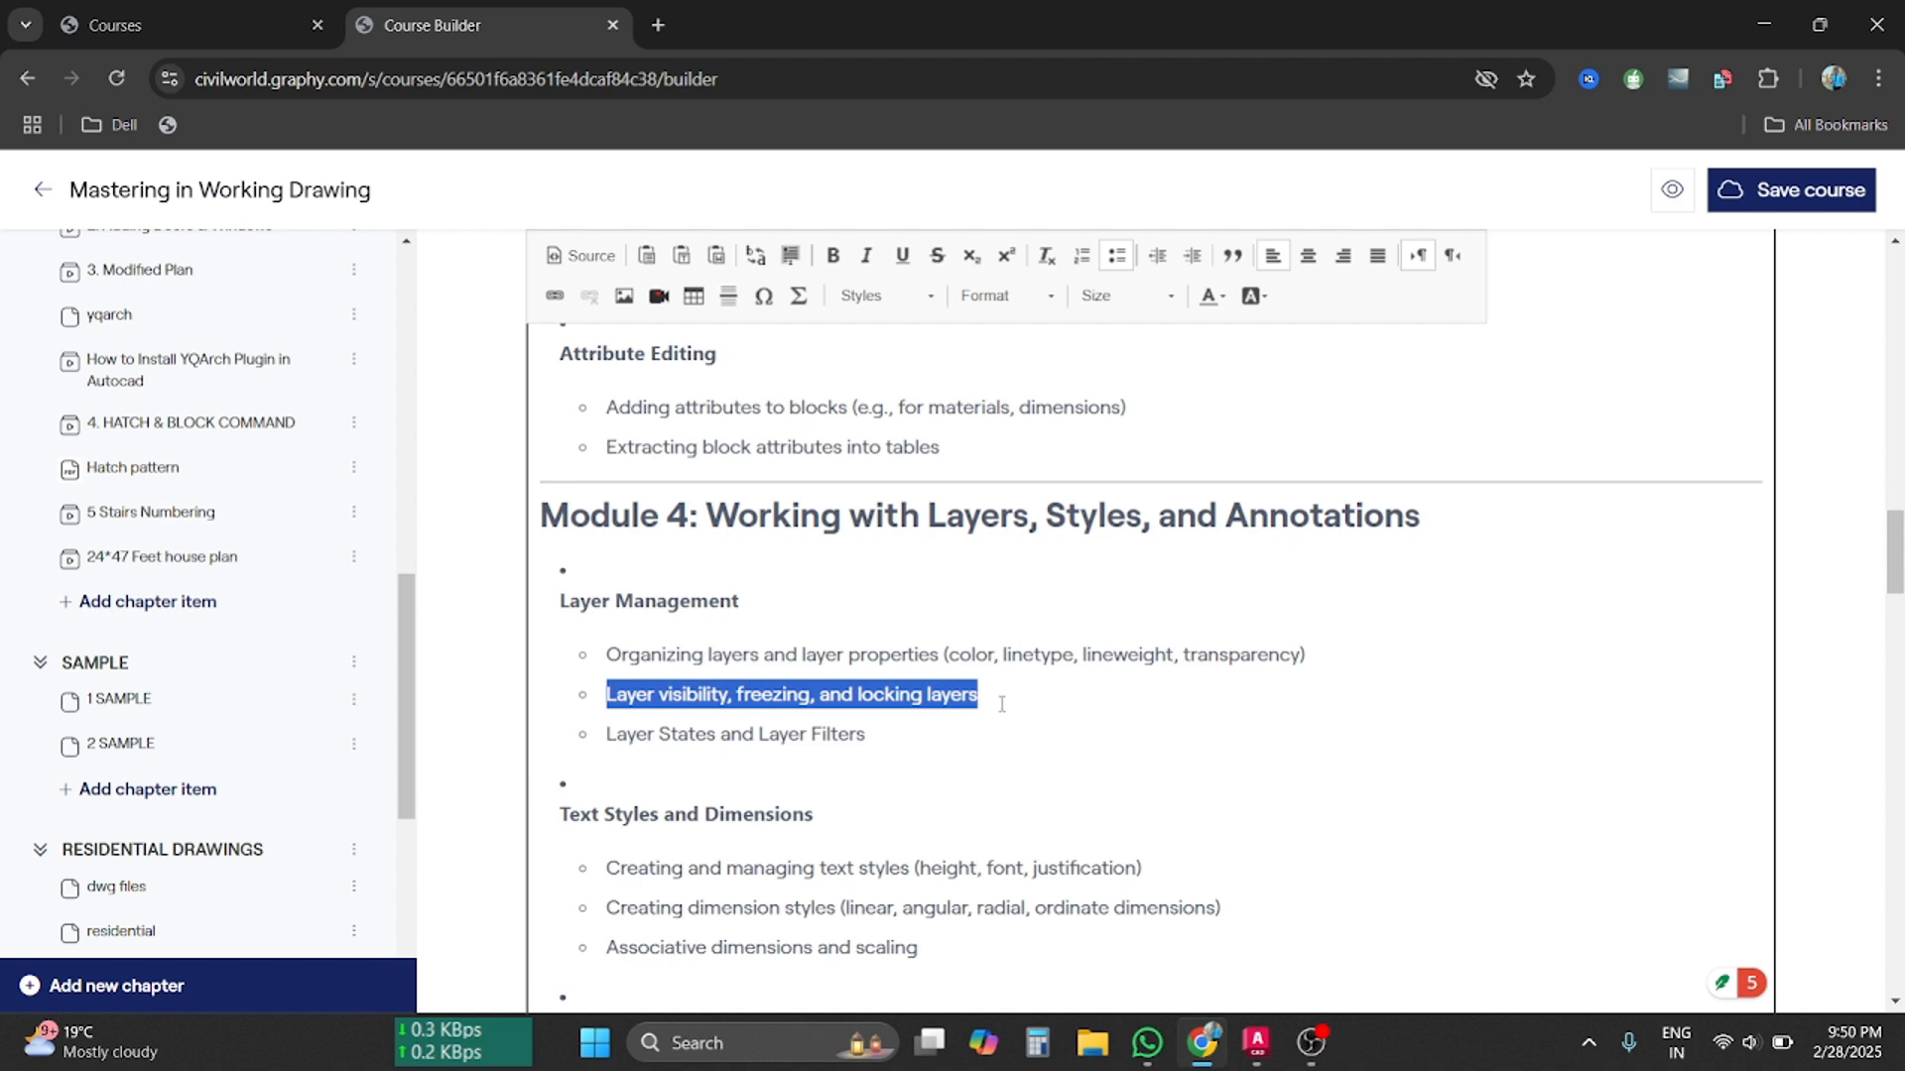
{"action": "left_click", "coordinate": [1002, 709]}
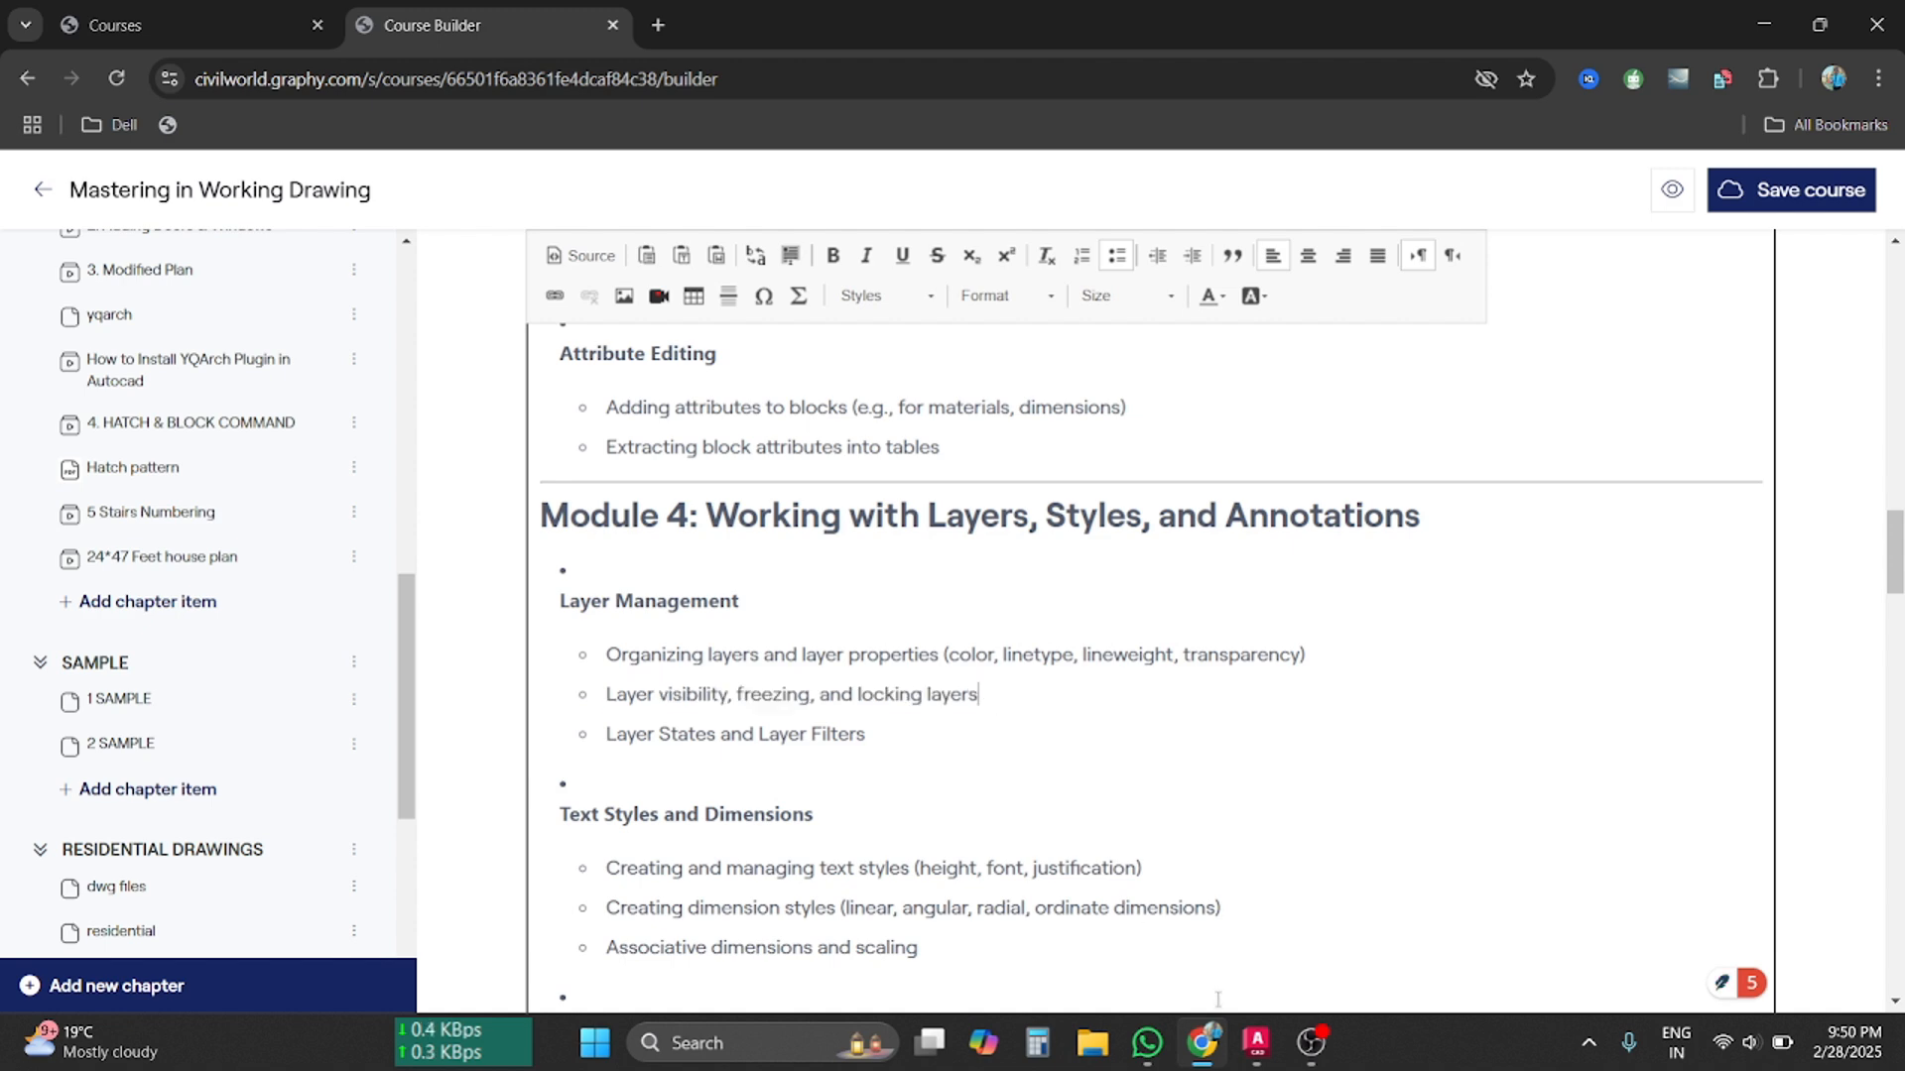
{"action": "left_click", "coordinate": [1254, 1041]}
{"action": "scroll", "coordinate": [1051, 703], "scroll_direction": "down", "scroll_amount": 3}
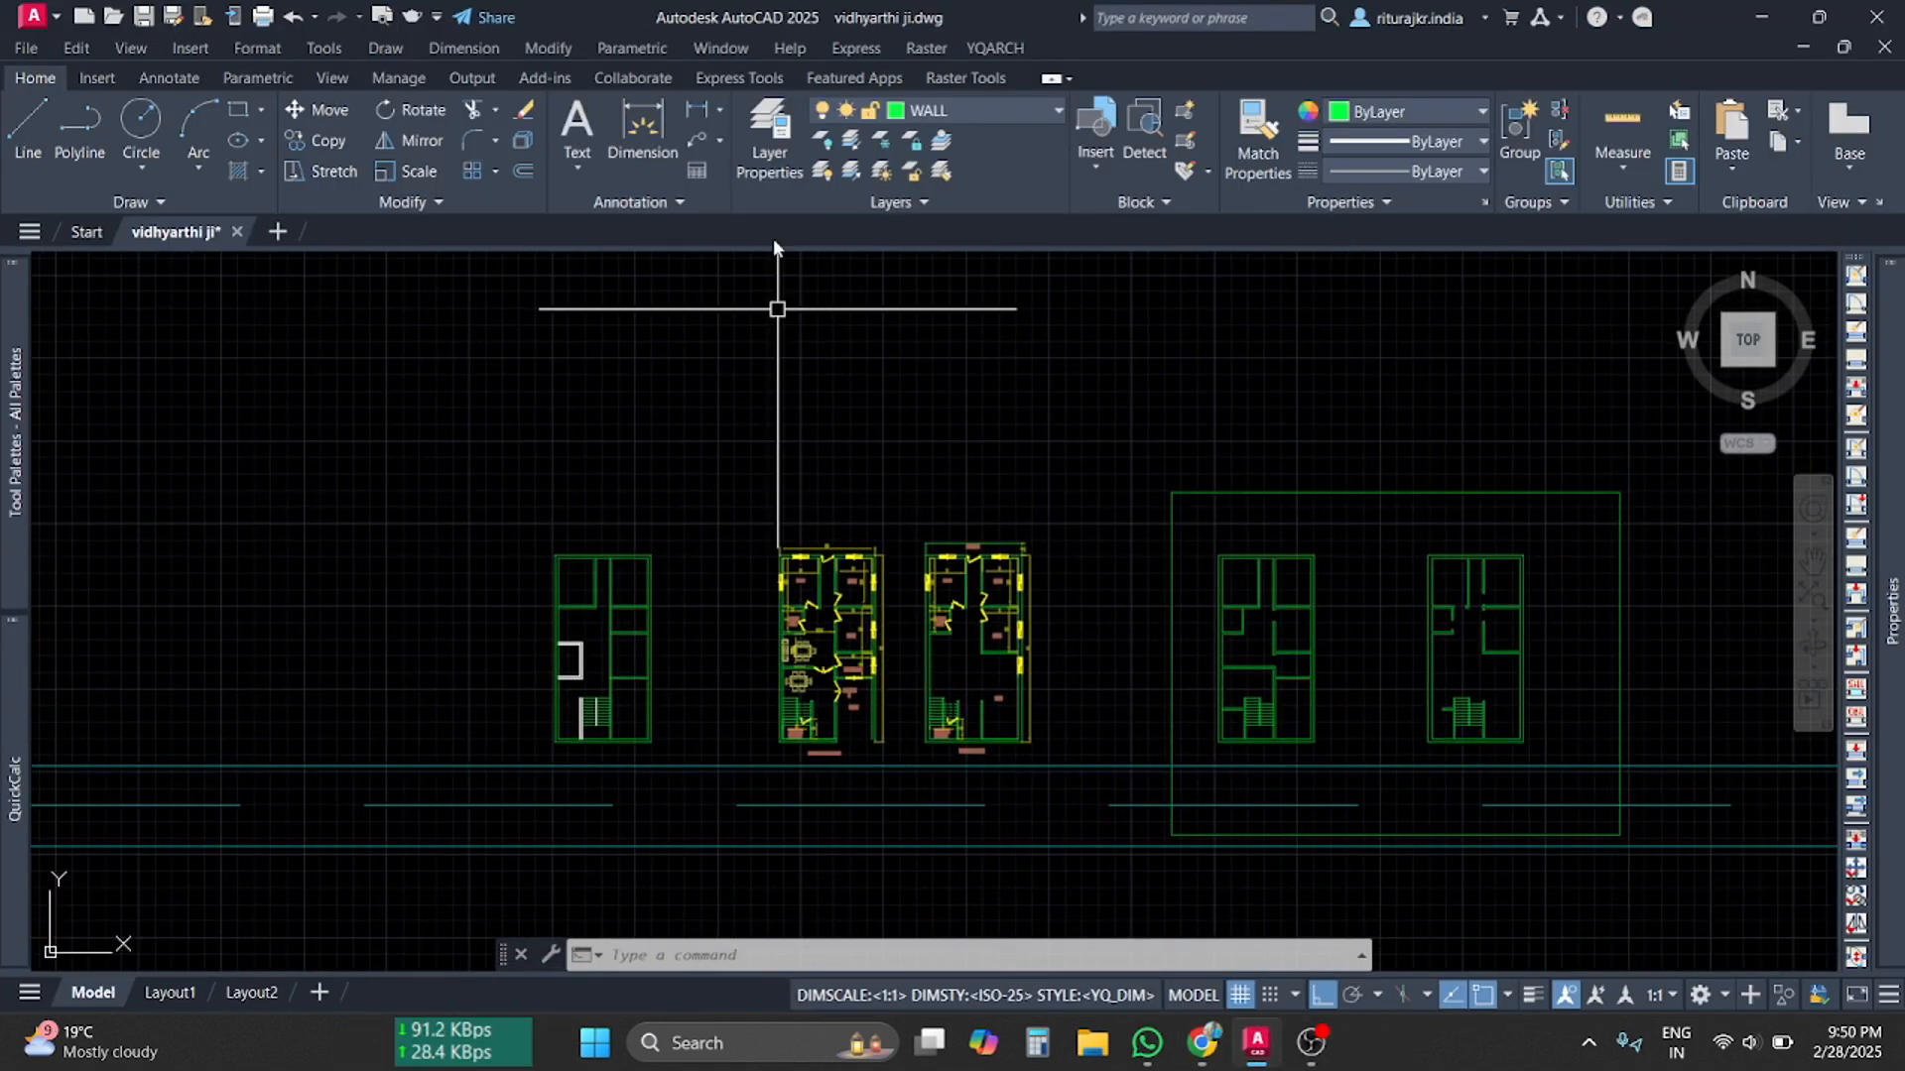
Undo the green WALL colour with Ctrl+Z, then zoom and pan to the ground-floor room walls
{"action": "scroll", "coordinate": [834, 697], "scroll_direction": "up", "scroll_amount": 4}
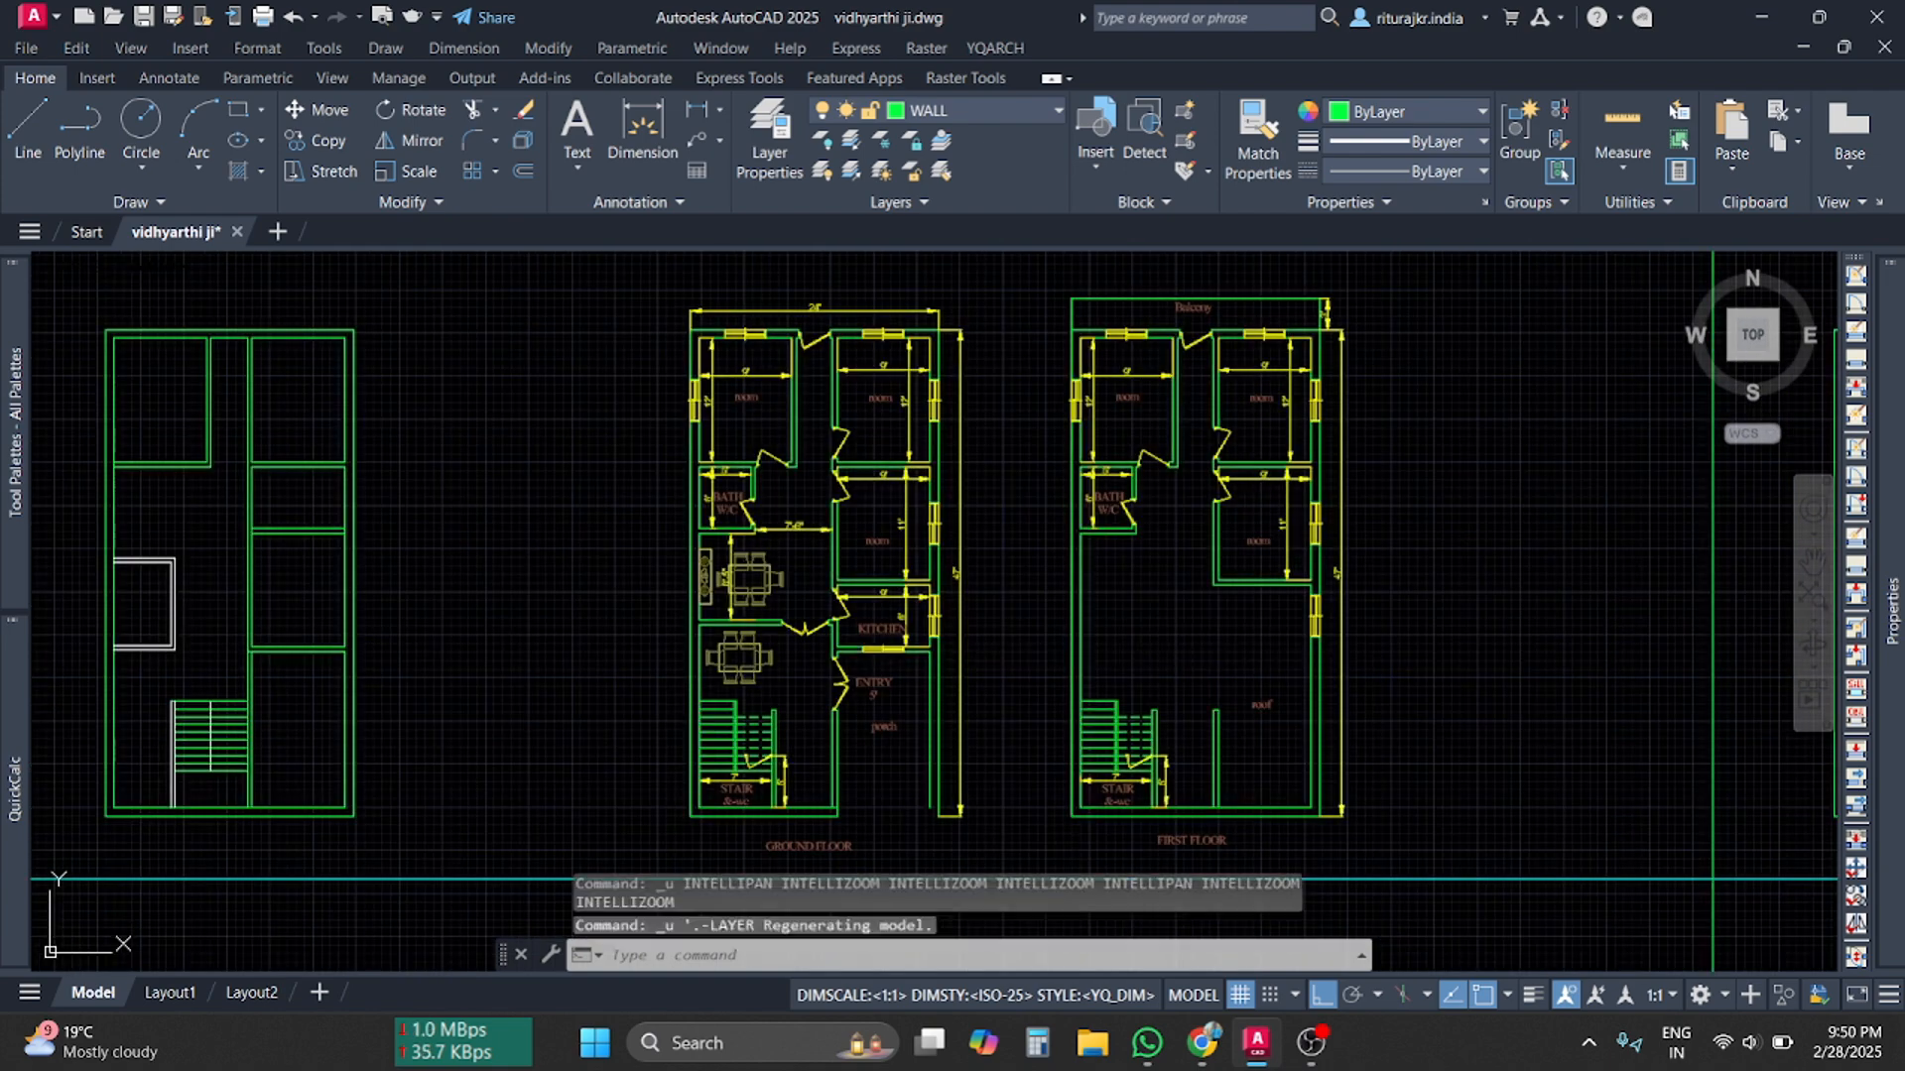
{"action": "key", "text": "ctrl+z"}
{"action": "key", "text": "ctrl+z"}
{"action": "key", "text": "ctrl+z"}
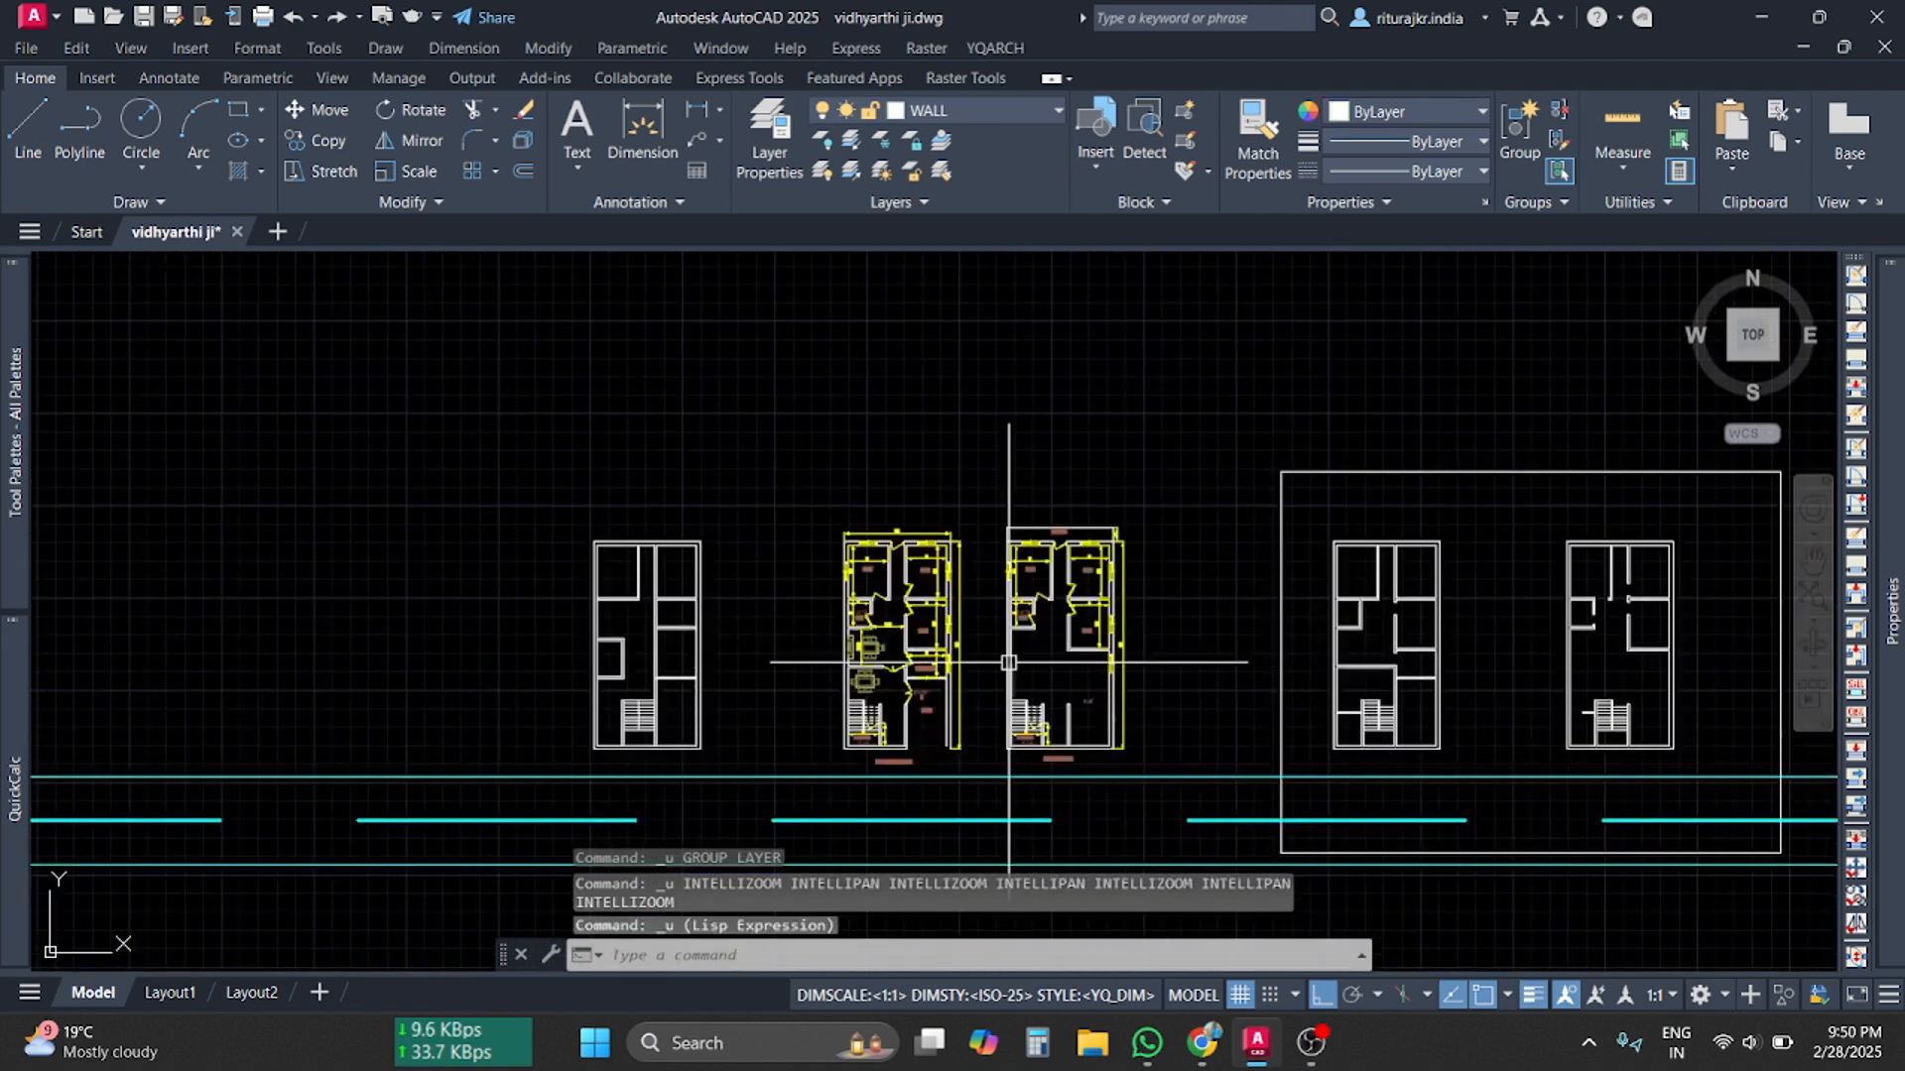
{"action": "scroll", "coordinate": [1008, 663], "scroll_direction": "up", "scroll_amount": 8}
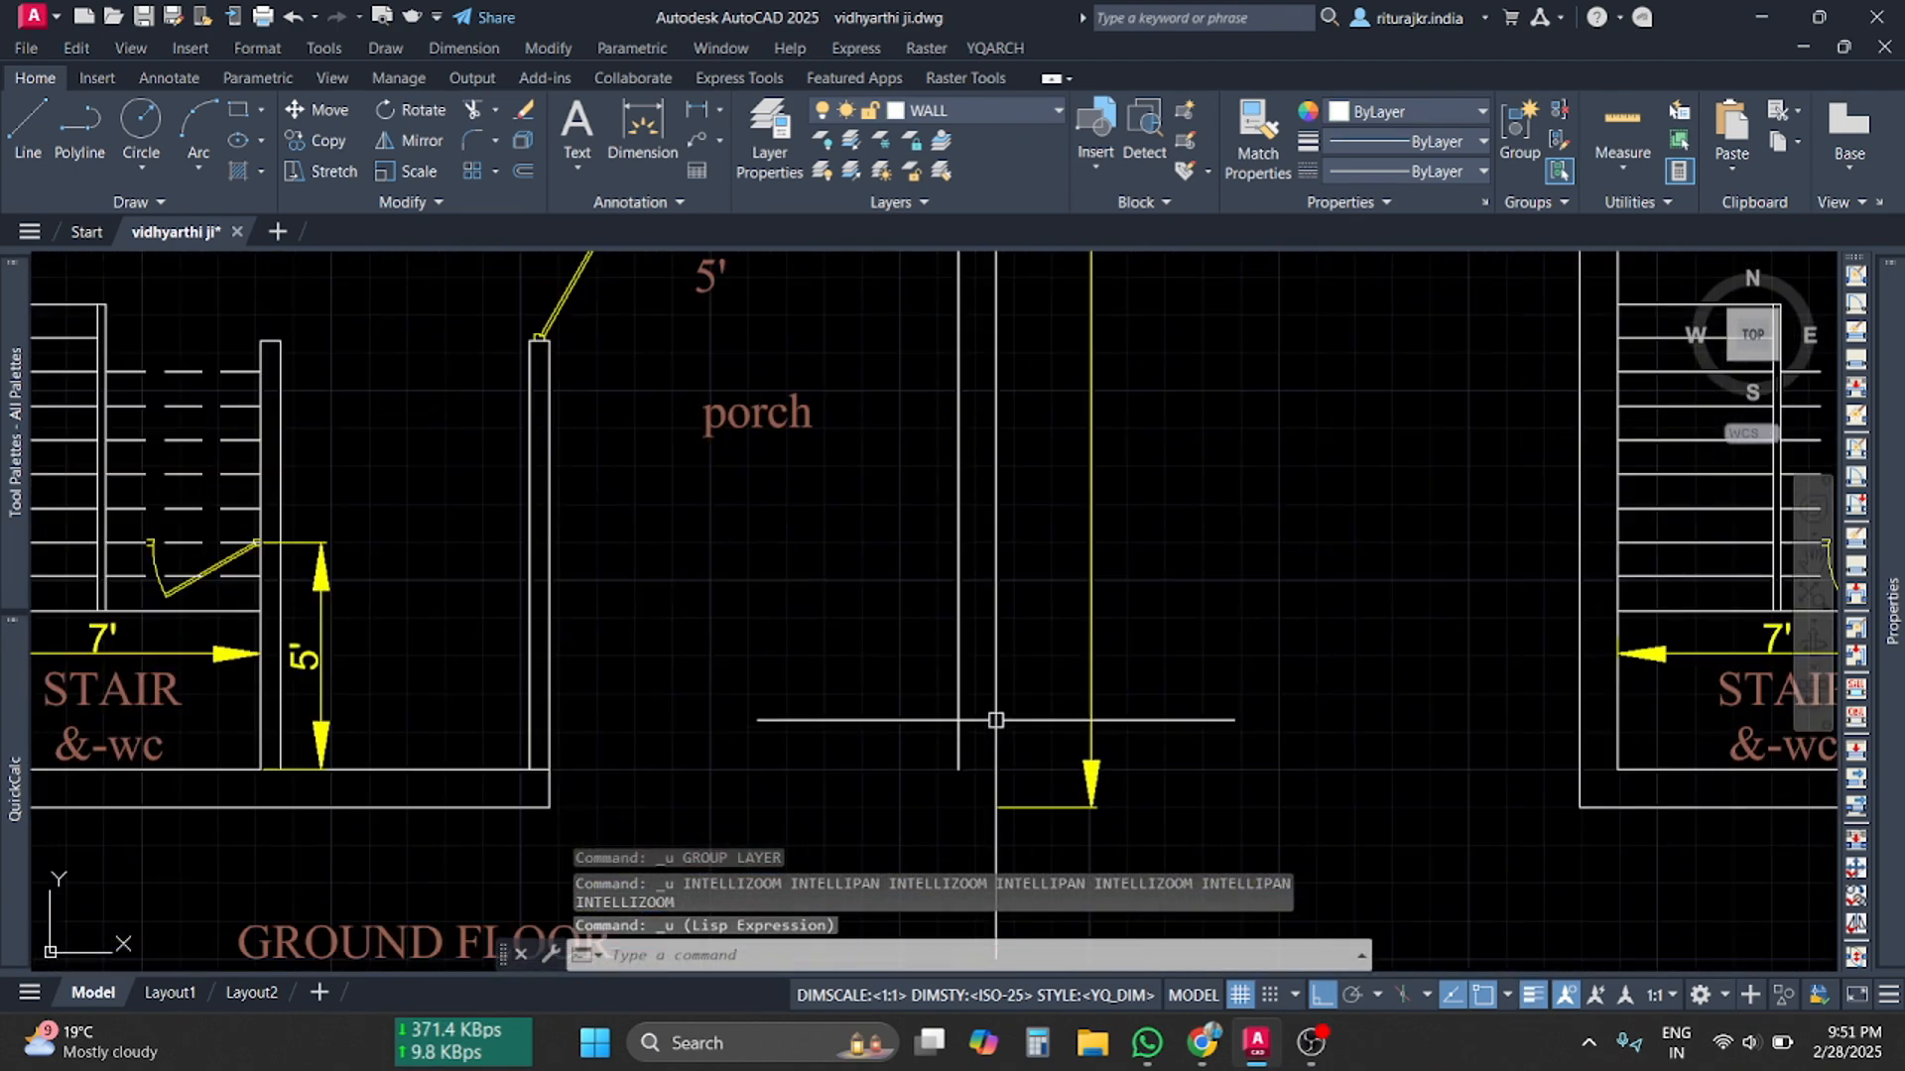
{"action": "scroll", "coordinate": [995, 720], "scroll_direction": "down", "scroll_amount": 3}
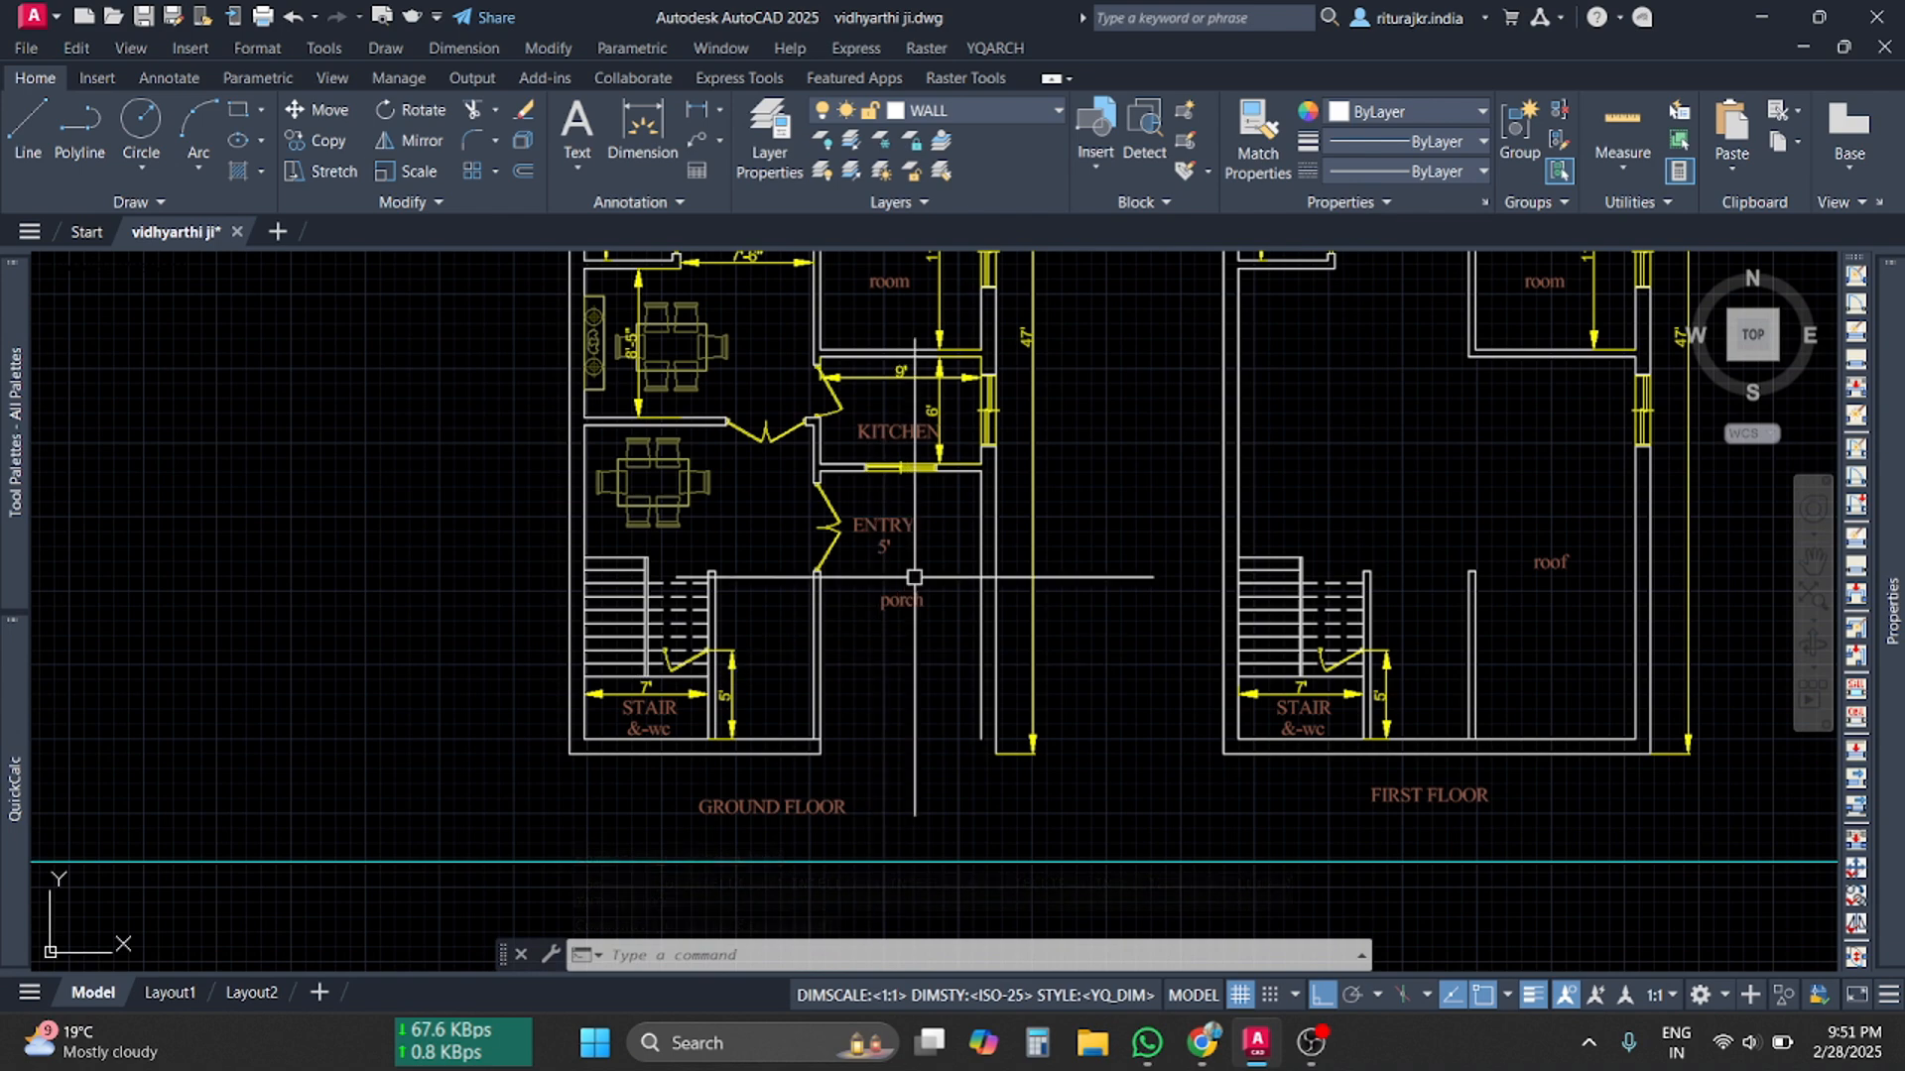
{"action": "middle_click_drag", "start_coordinate": [915, 577], "coordinate": [870, 793]}
{"action": "middle_click_drag", "start_coordinate": [958, 549], "coordinate": [886, 748]}
{"action": "scroll", "coordinate": [879, 479], "scroll_direction": "up", "scroll_amount": 4}
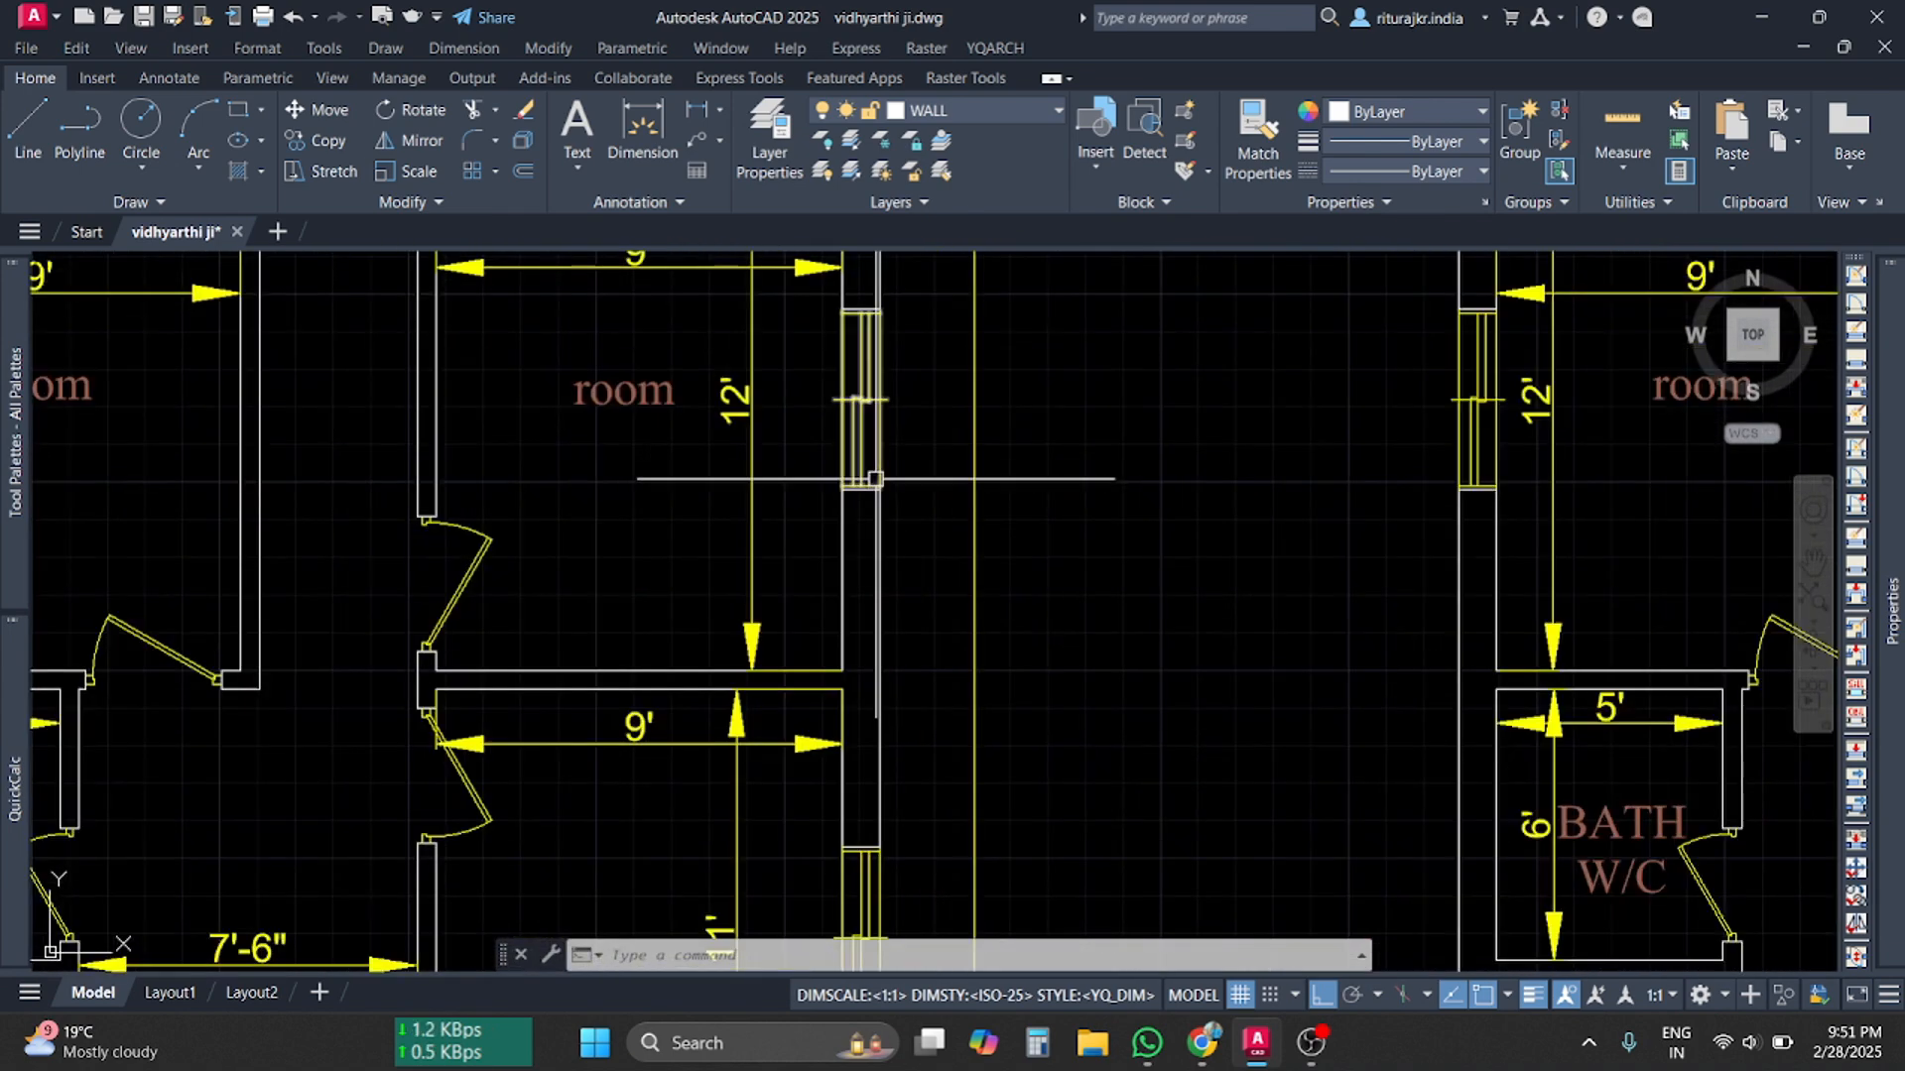
{"action": "scroll", "coordinate": [875, 479], "scroll_direction": "down", "scroll_amount": 6}
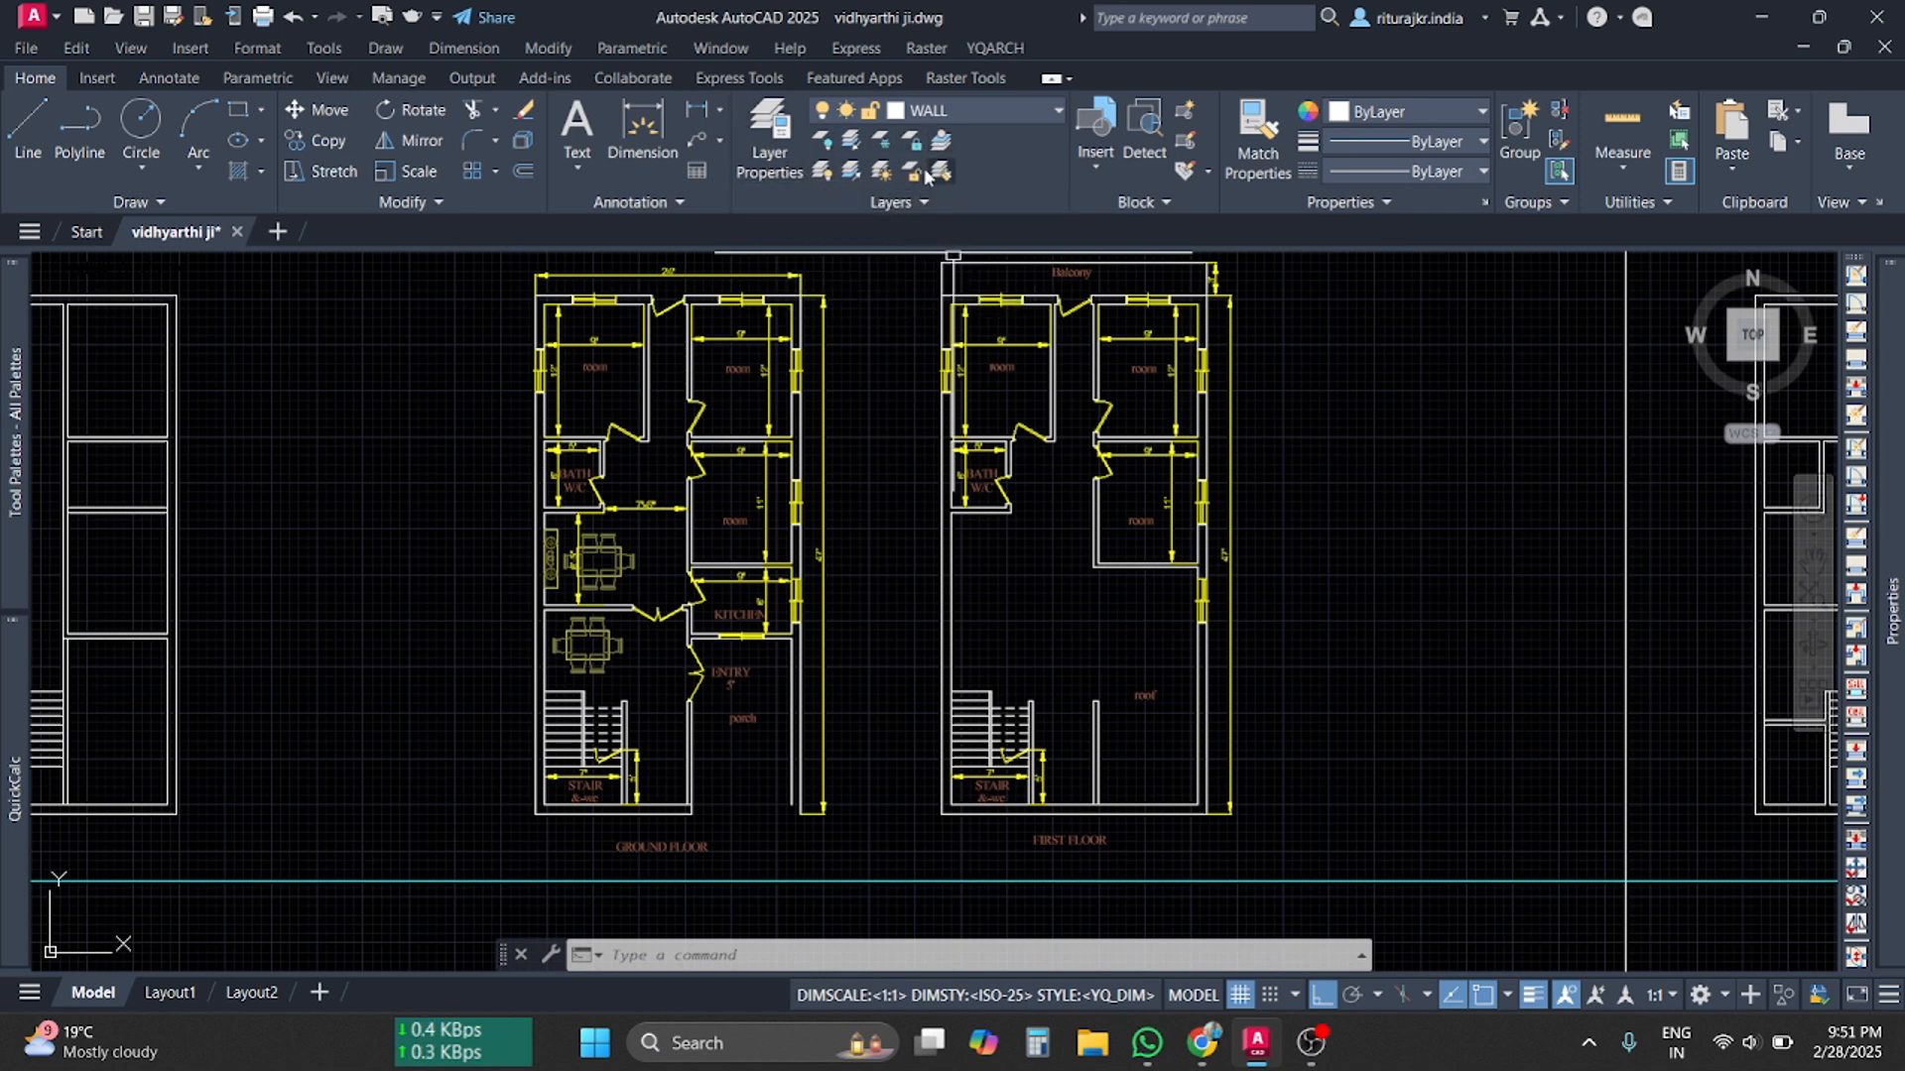
Freeze the WALL layer with Layer Freeze by picking a wall line in the plan
{"action": "left_click", "coordinate": [921, 205]}
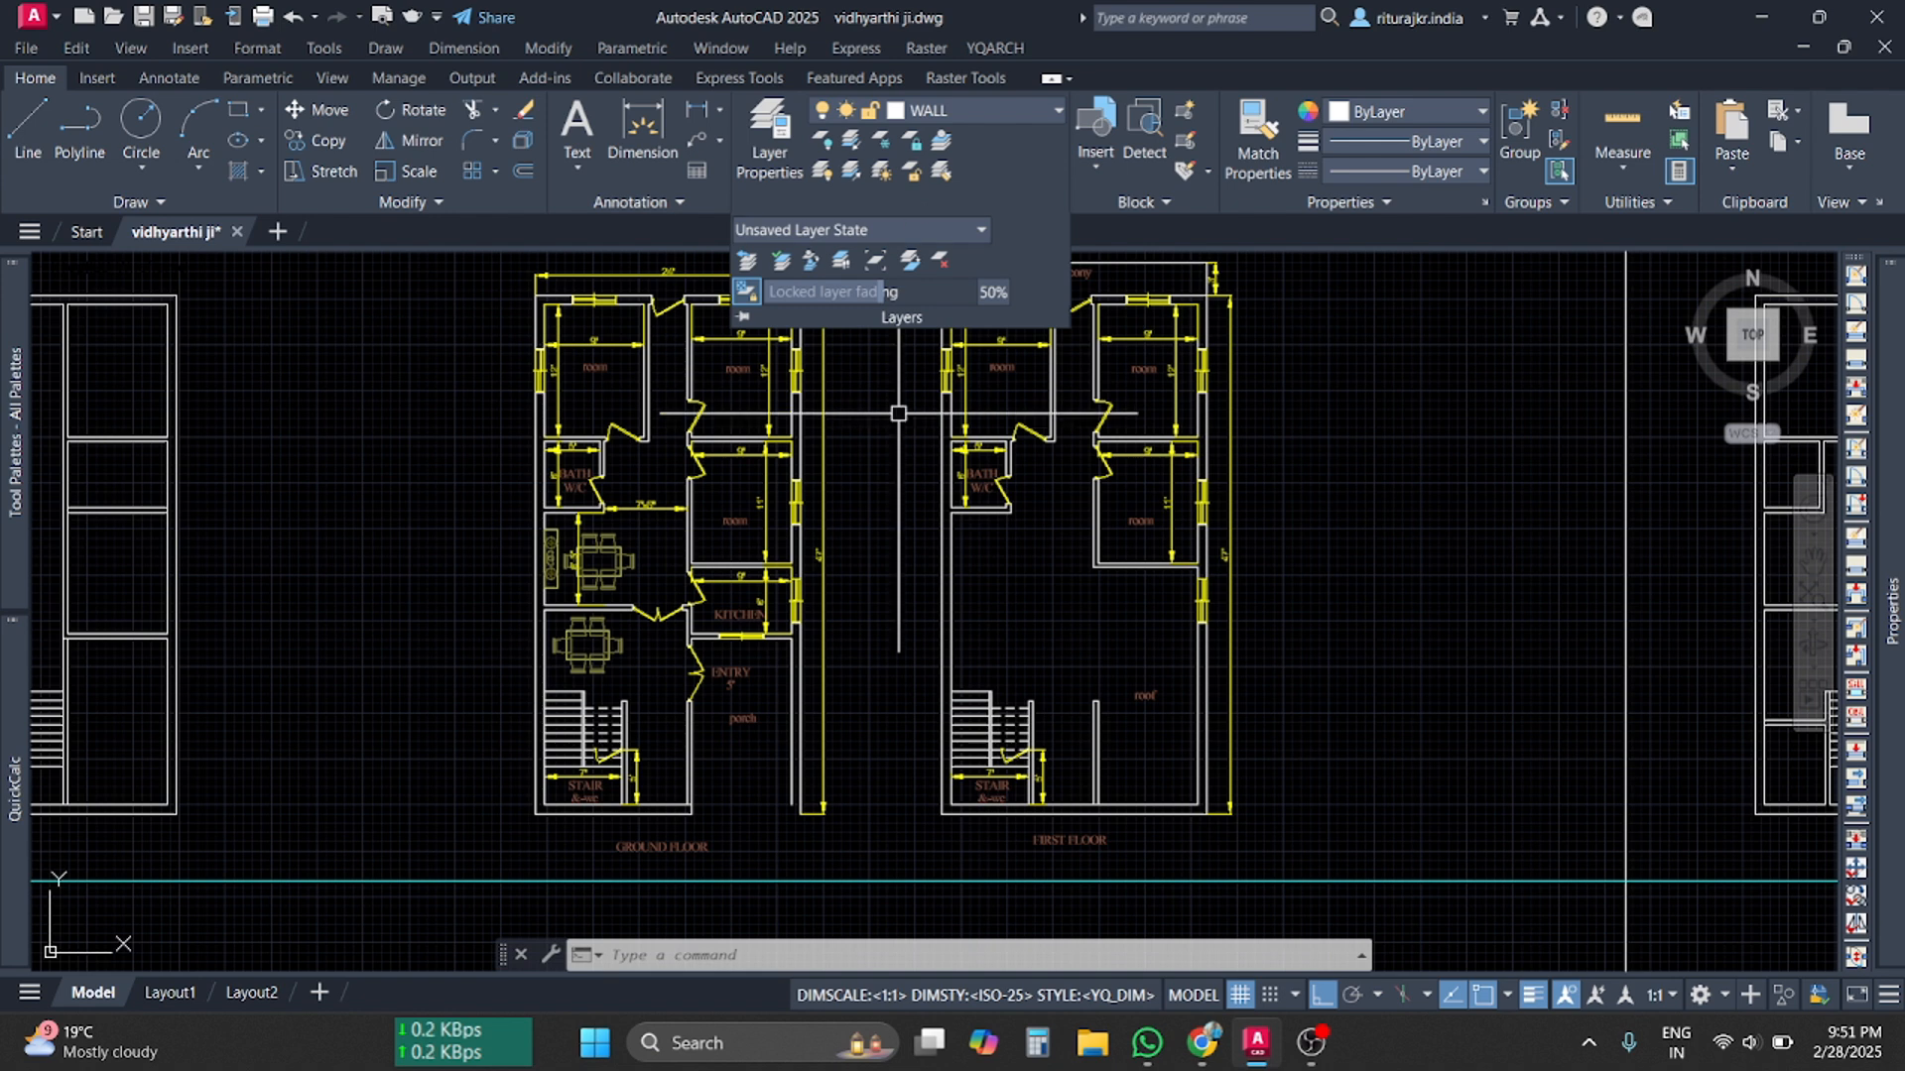
{"action": "left_click", "coordinate": [893, 466]}
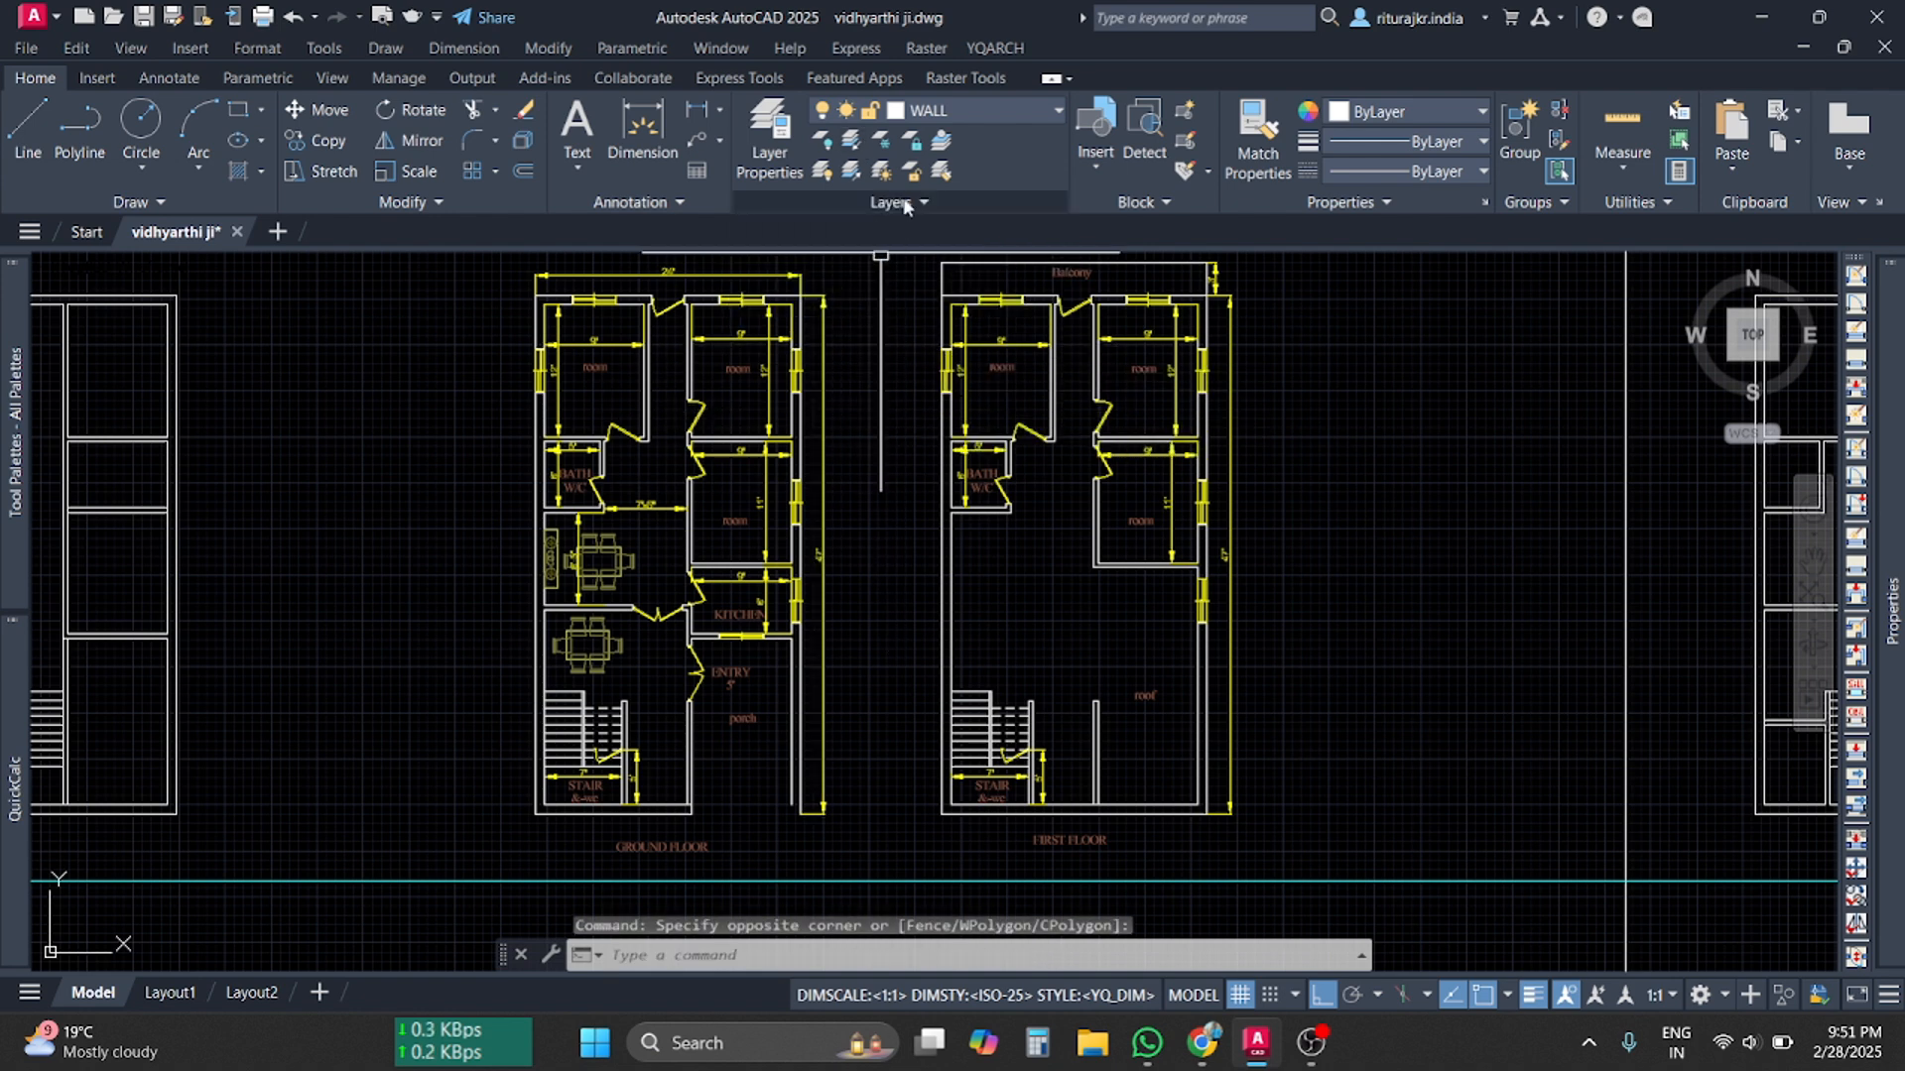
{"action": "left_click", "coordinate": [885, 148]}
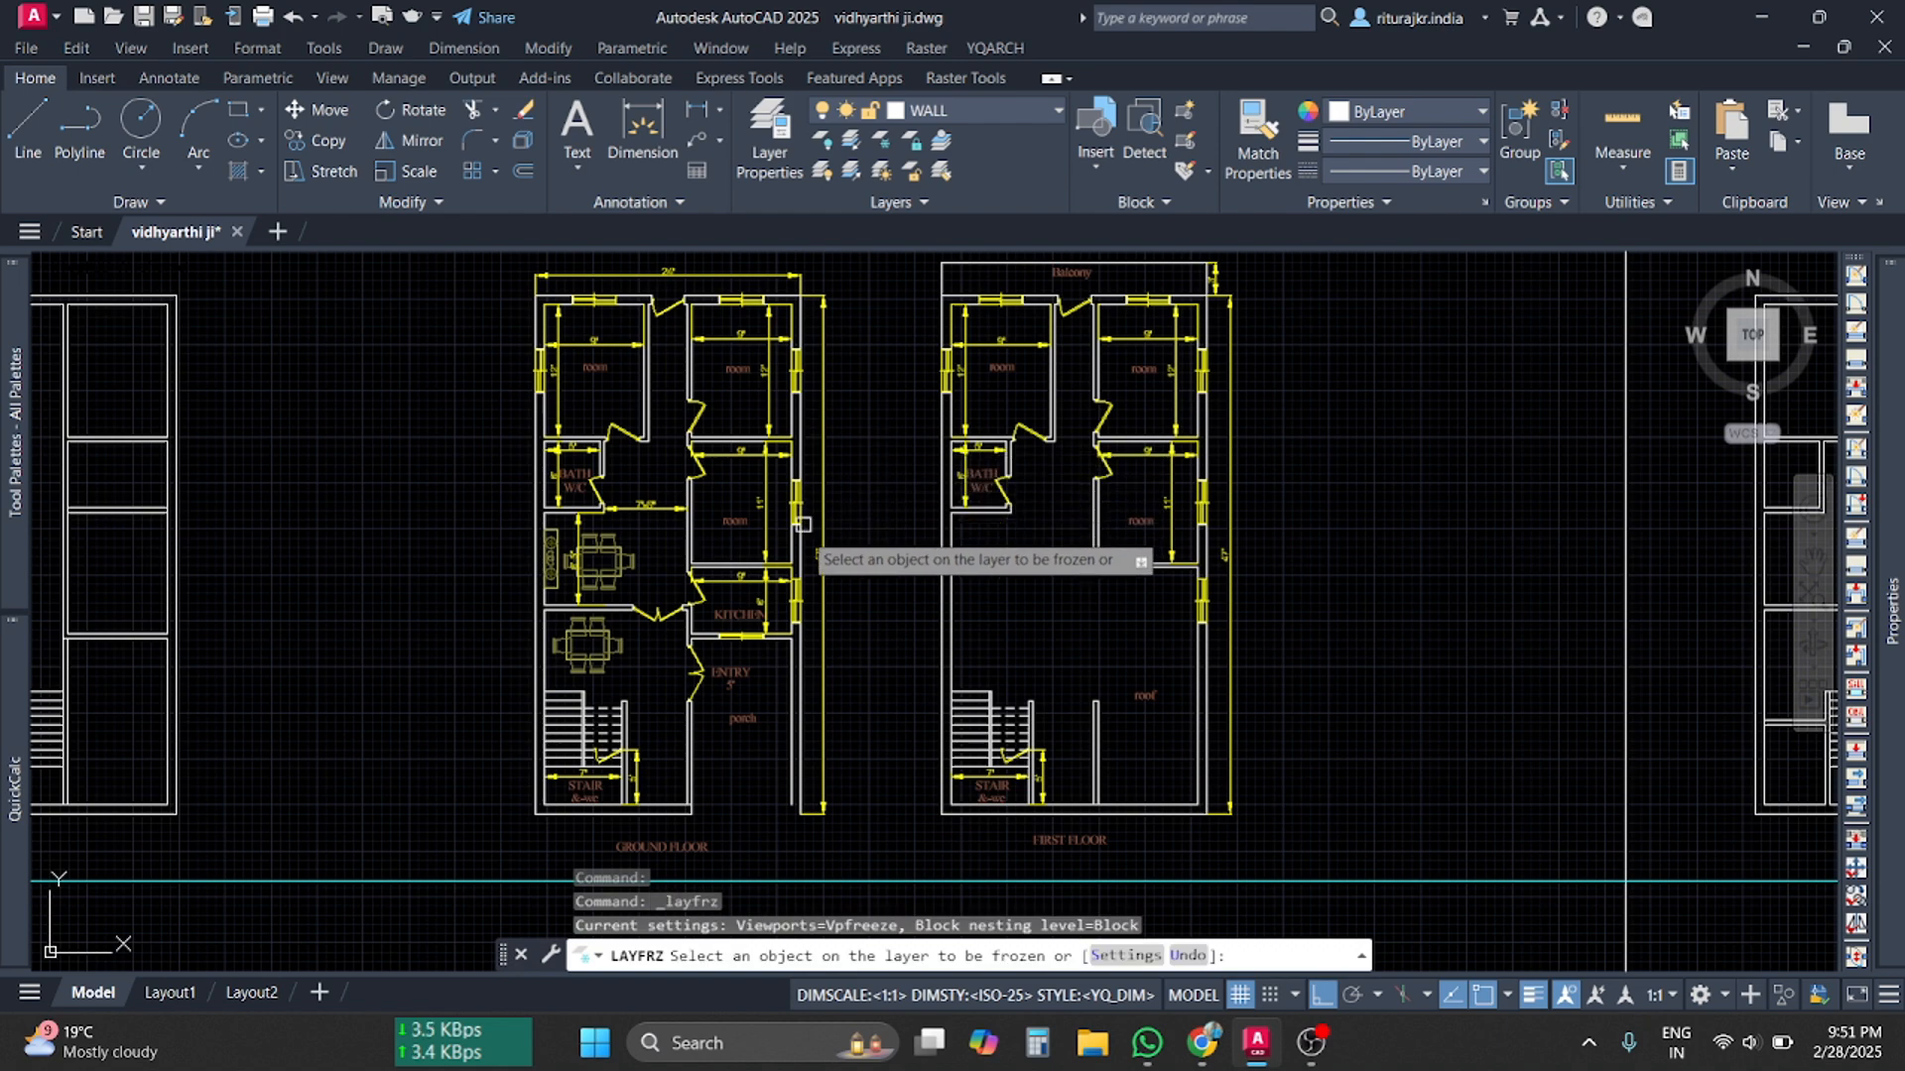
{"action": "scroll", "coordinate": [814, 541], "scroll_direction": "up", "scroll_amount": 6}
{"action": "left_click", "coordinate": [768, 620]}
{"action": "left_click", "coordinate": [880, 141]}
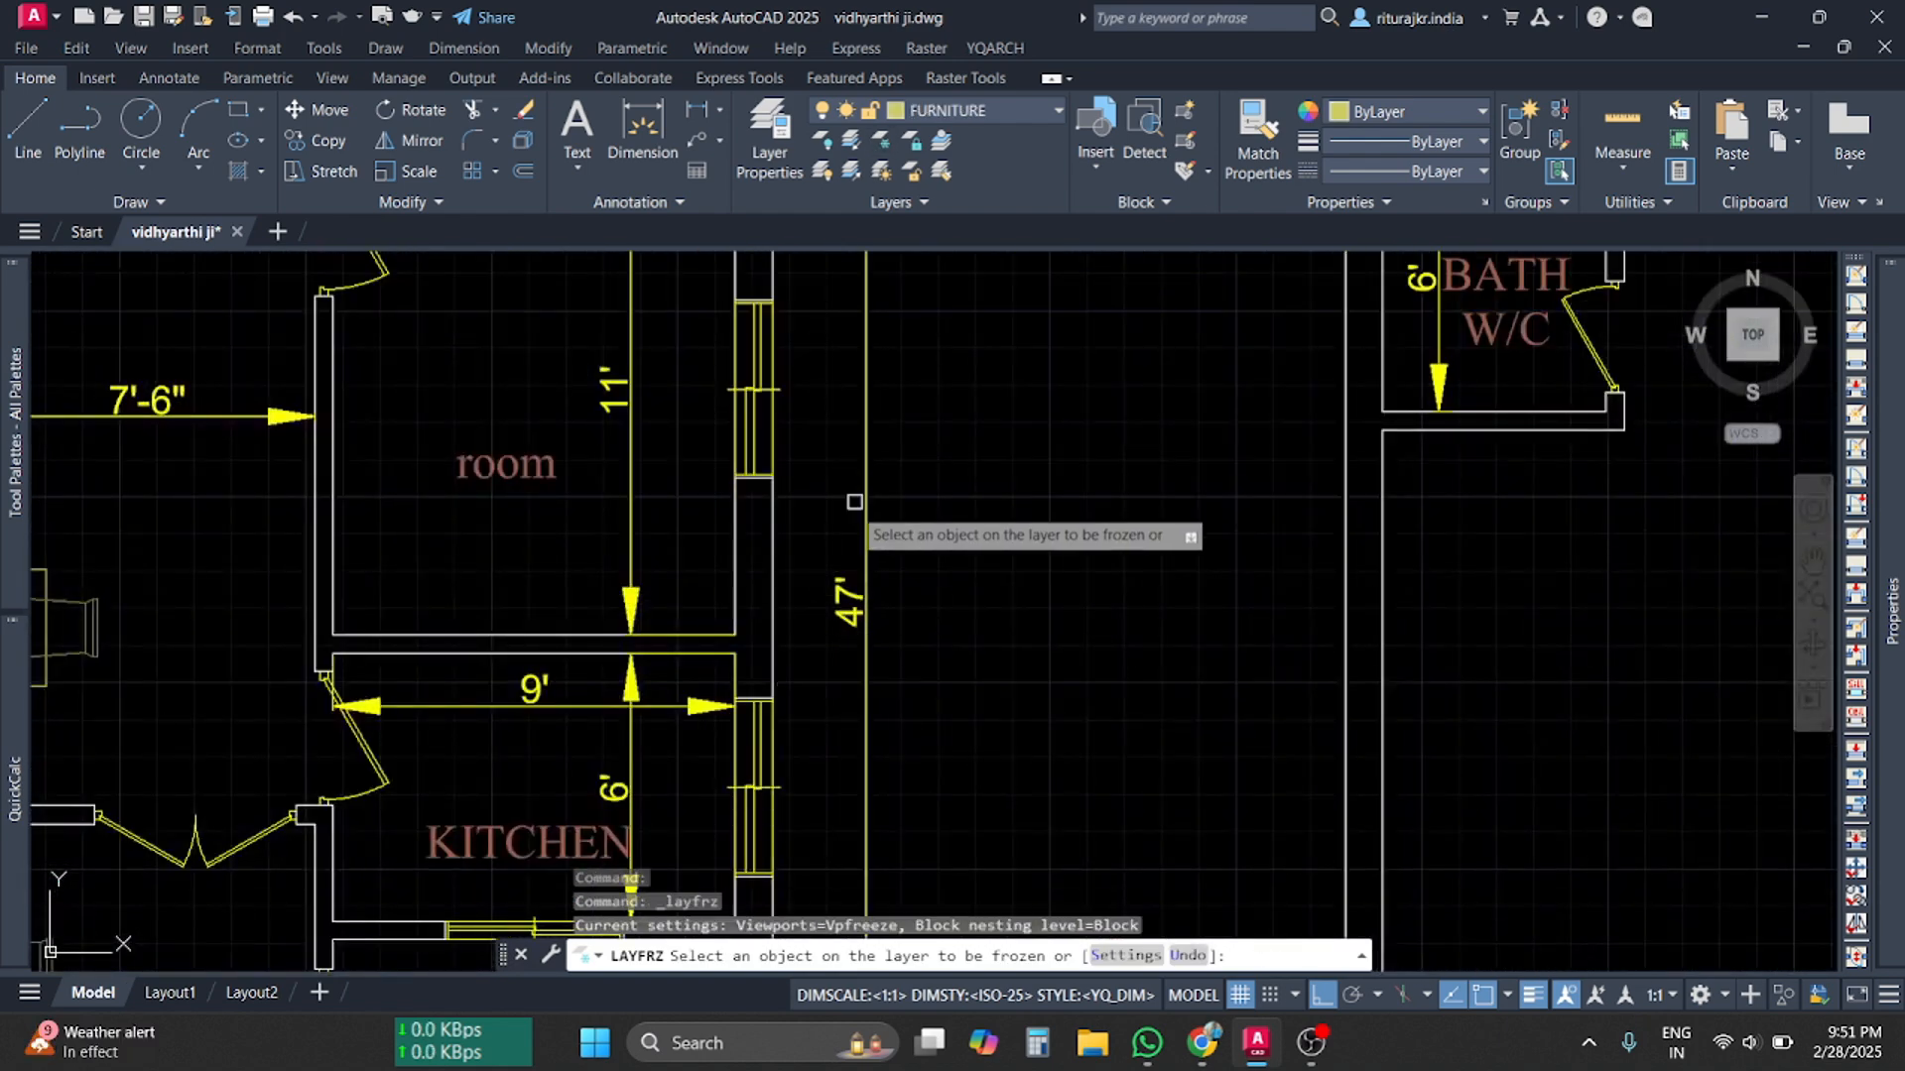
{"action": "left_click", "coordinate": [774, 603]}
Pan over the wall-free plans to the ground-floor kitchen, then end the freeze command
{"action": "scroll", "coordinate": [894, 552], "scroll_direction": "down", "scroll_amount": 5}
{"action": "scroll", "coordinate": [895, 551], "scroll_direction": "down", "scroll_amount": 2}
{"action": "middle_click_drag", "start_coordinate": [1041, 589], "coordinate": [1034, 532]}
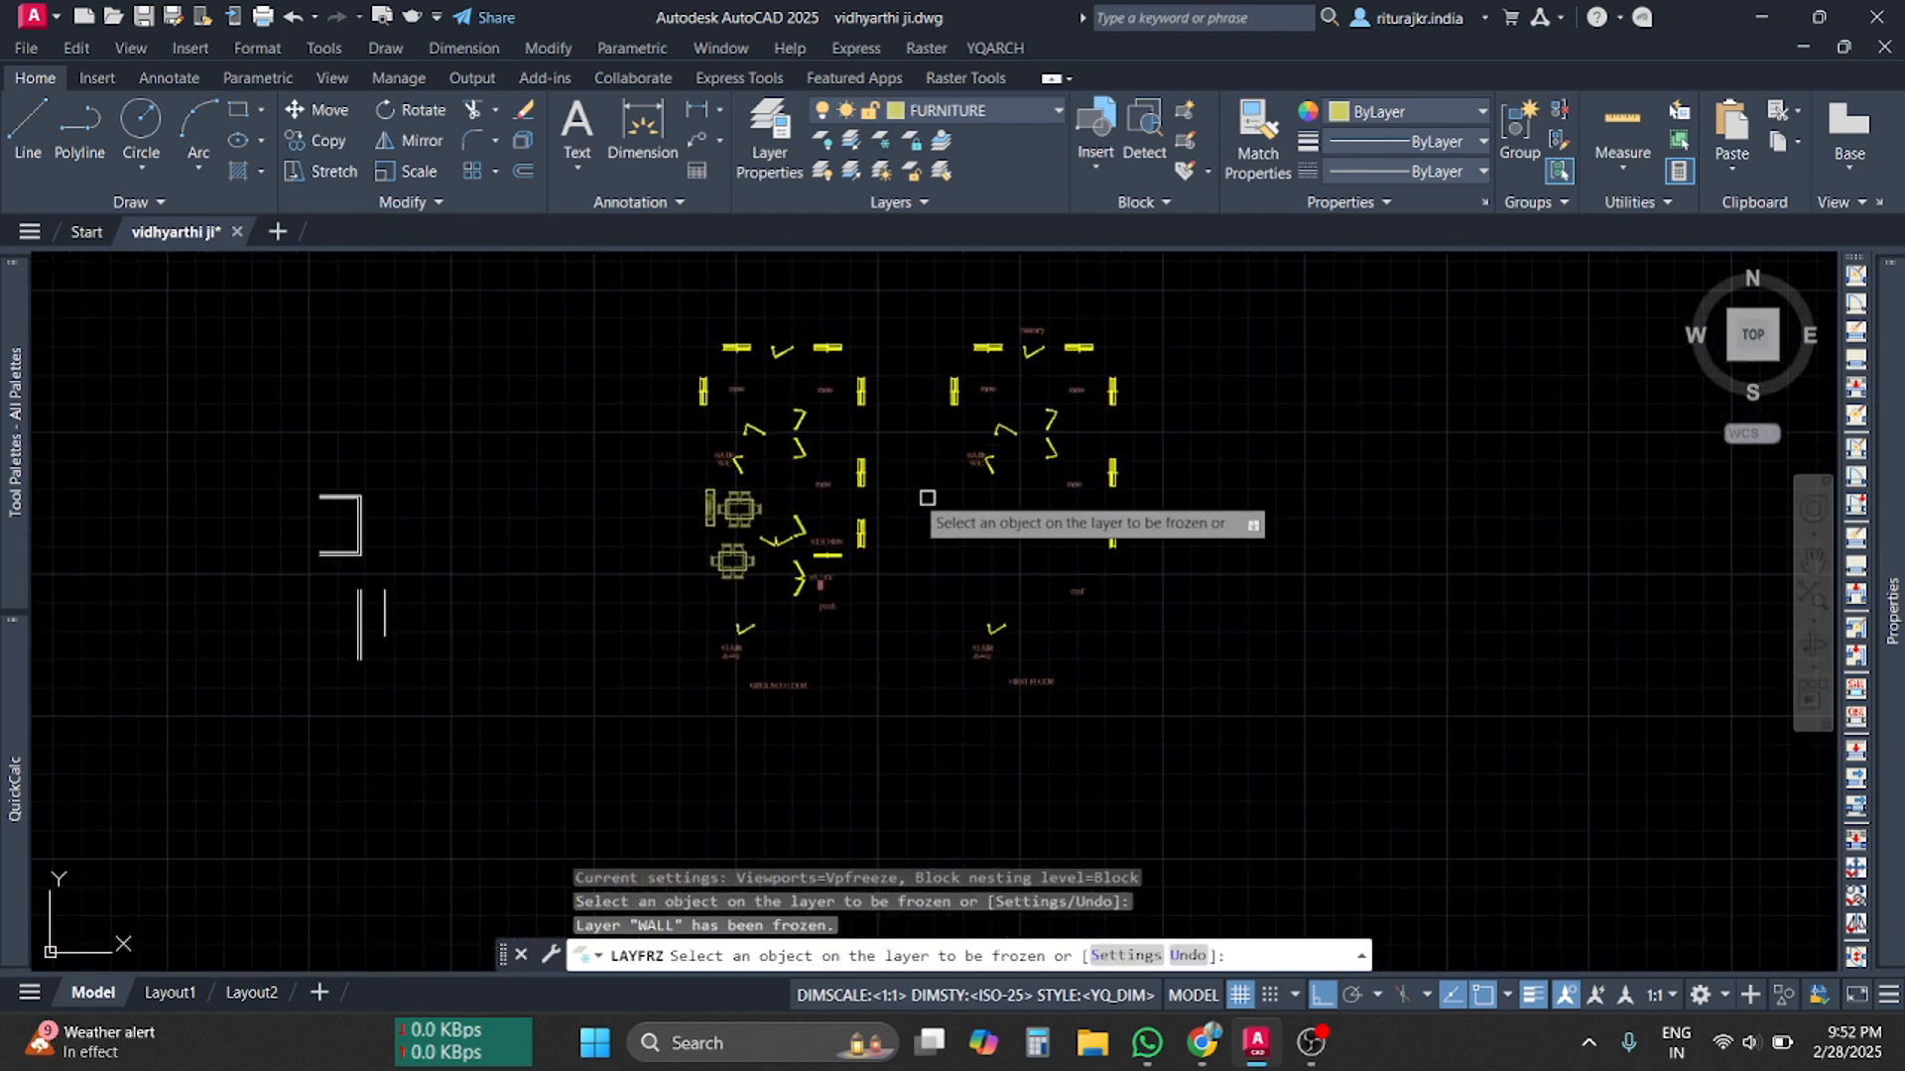
{"action": "scroll", "coordinate": [863, 486], "scroll_direction": "up", "scroll_amount": 4}
{"action": "middle_click_drag", "start_coordinate": [865, 569], "coordinate": [952, 533]}
{"action": "scroll", "coordinate": [952, 534], "scroll_direction": "up", "scroll_amount": 2}
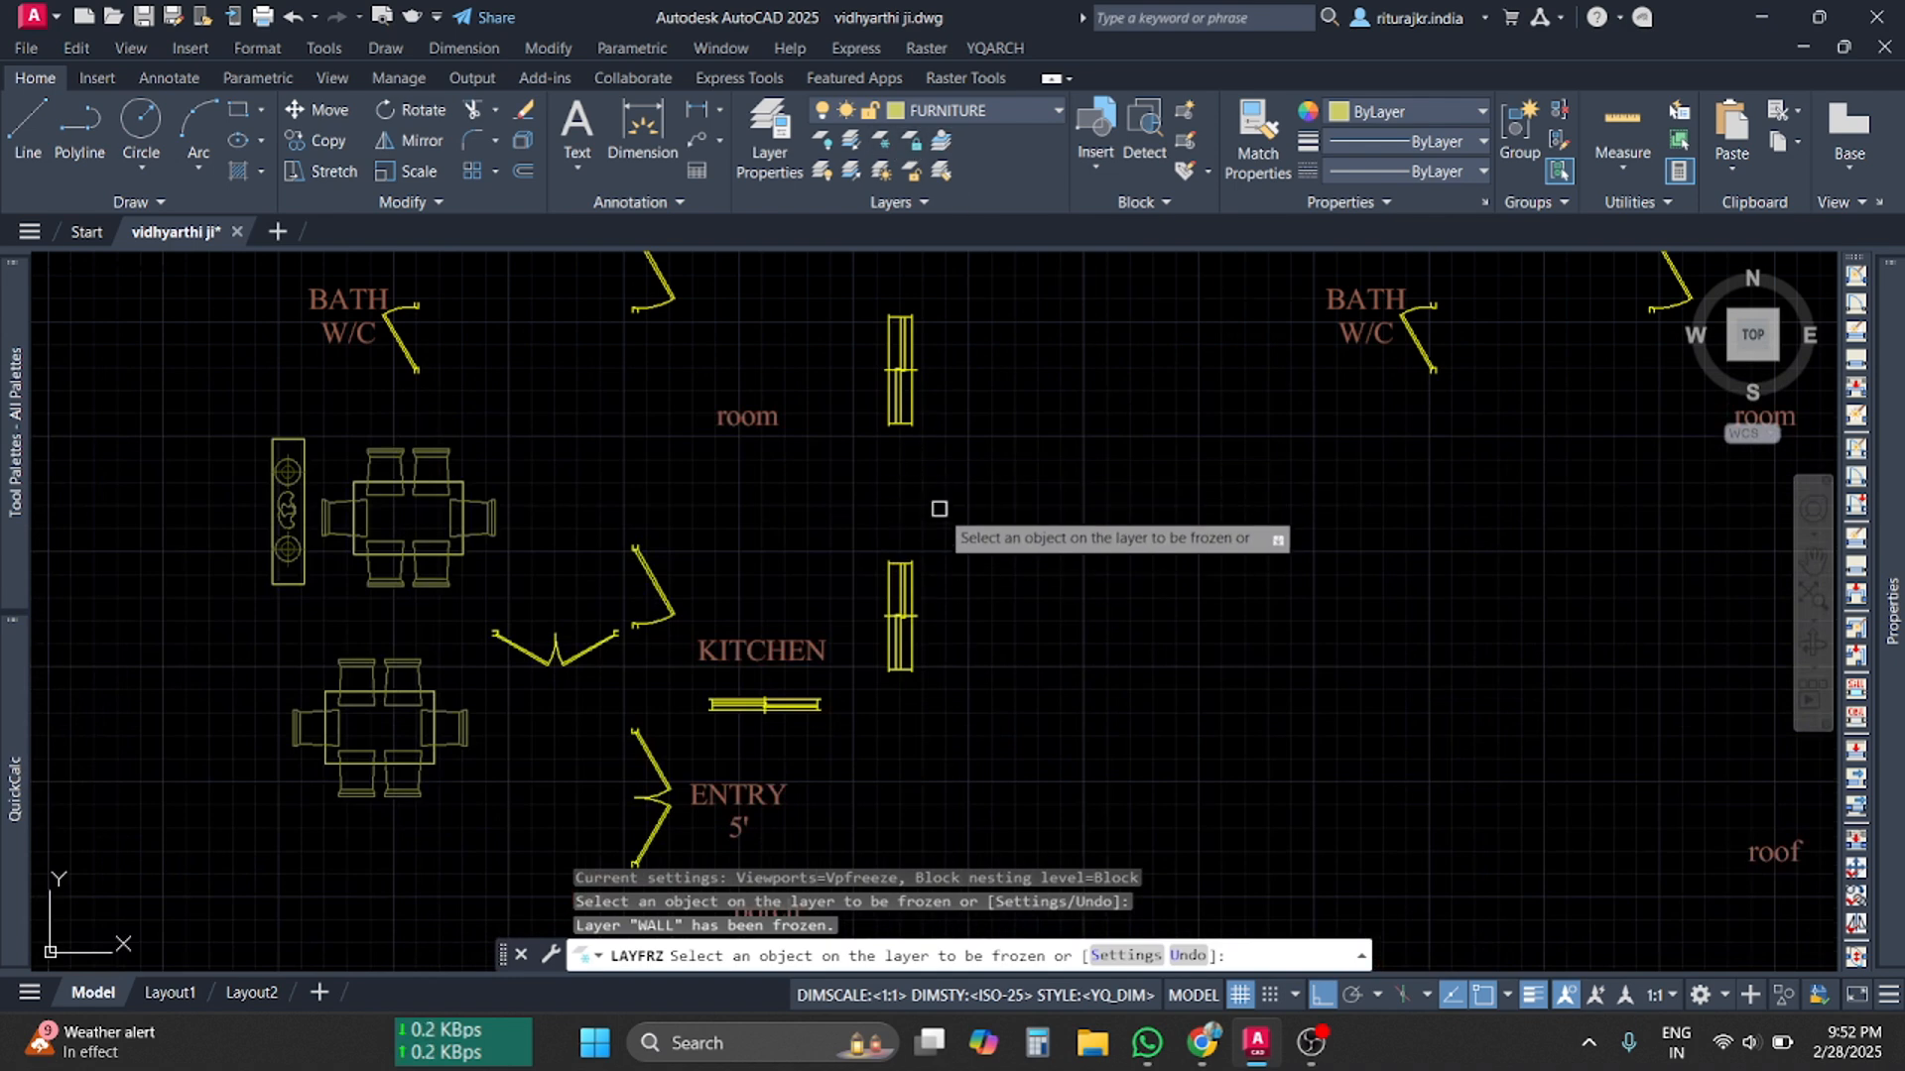
{"action": "key", "text": "Escape"}
{"action": "key", "text": "Escape"}
{"action": "key", "text": "Escape"}
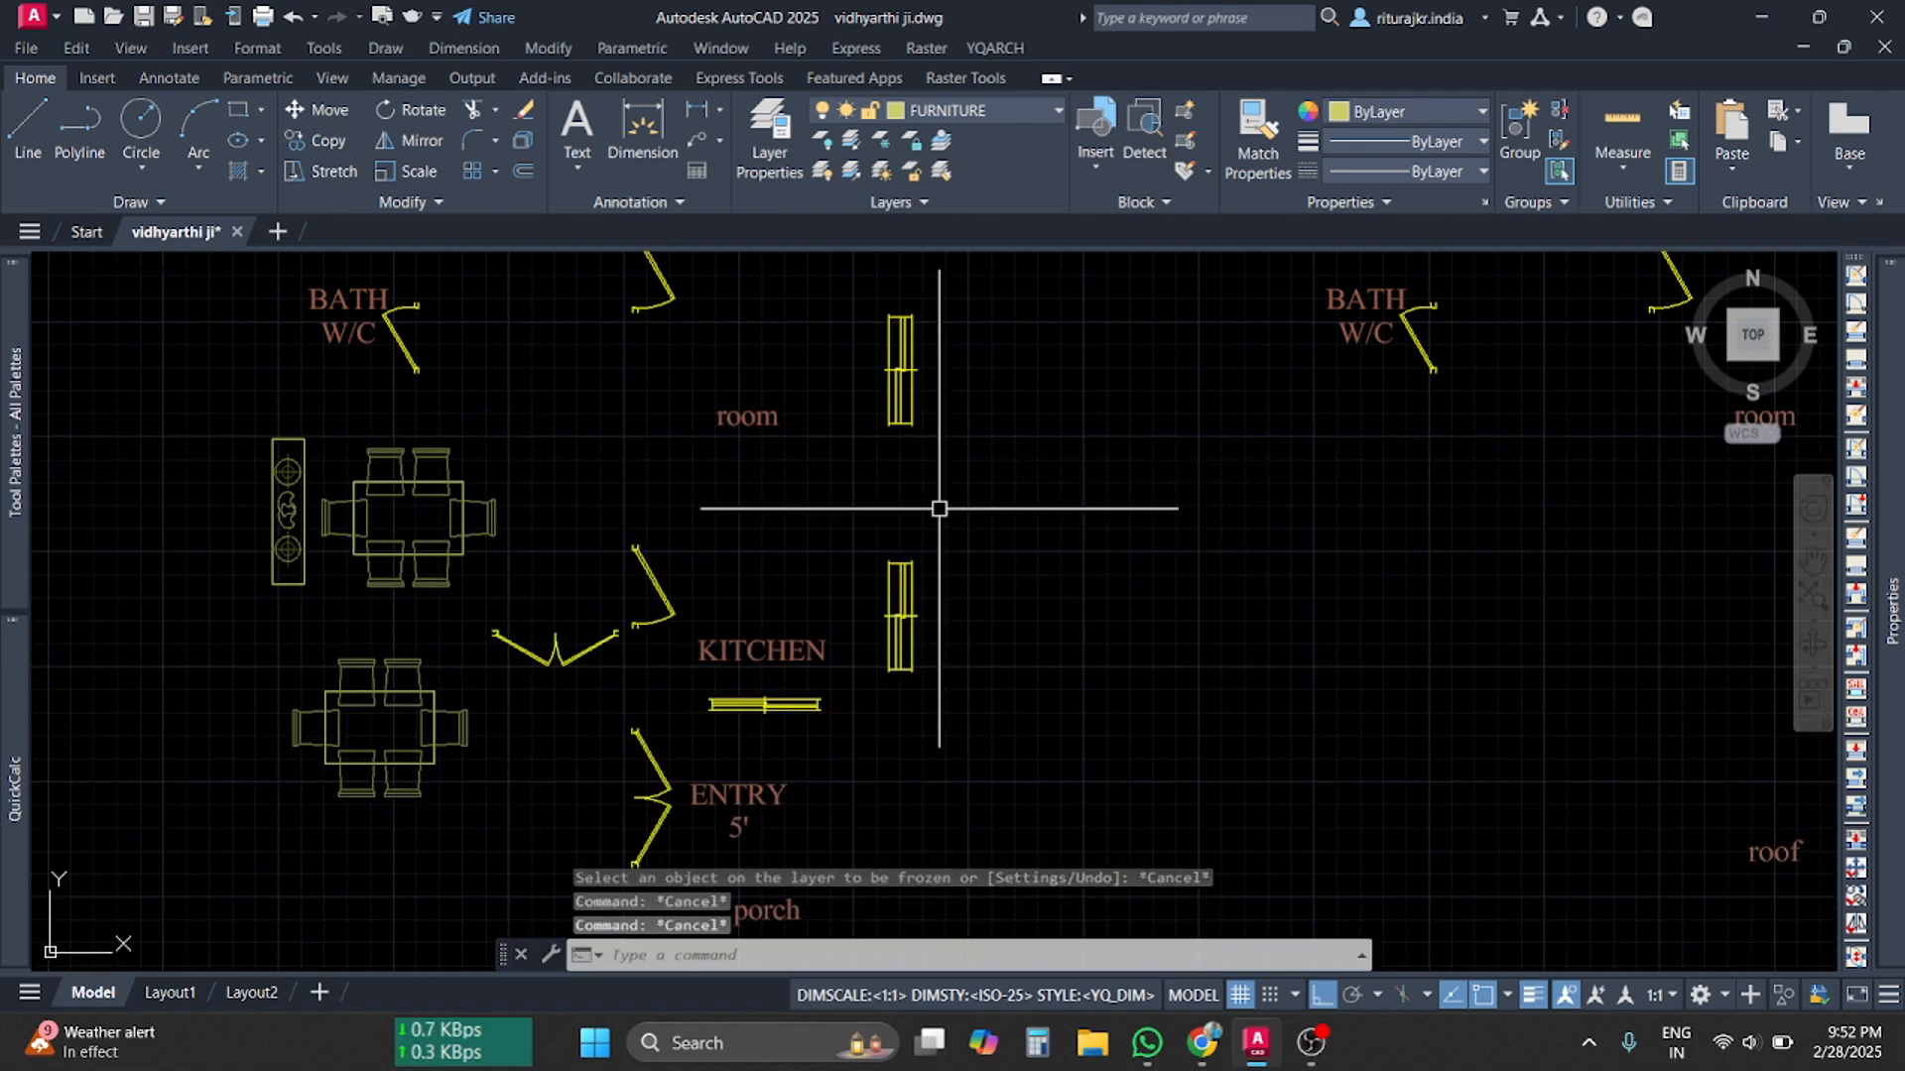
Undo the WALL layer freeze so the walls and dimensions return
{"action": "key", "text": "ctrl+z"}
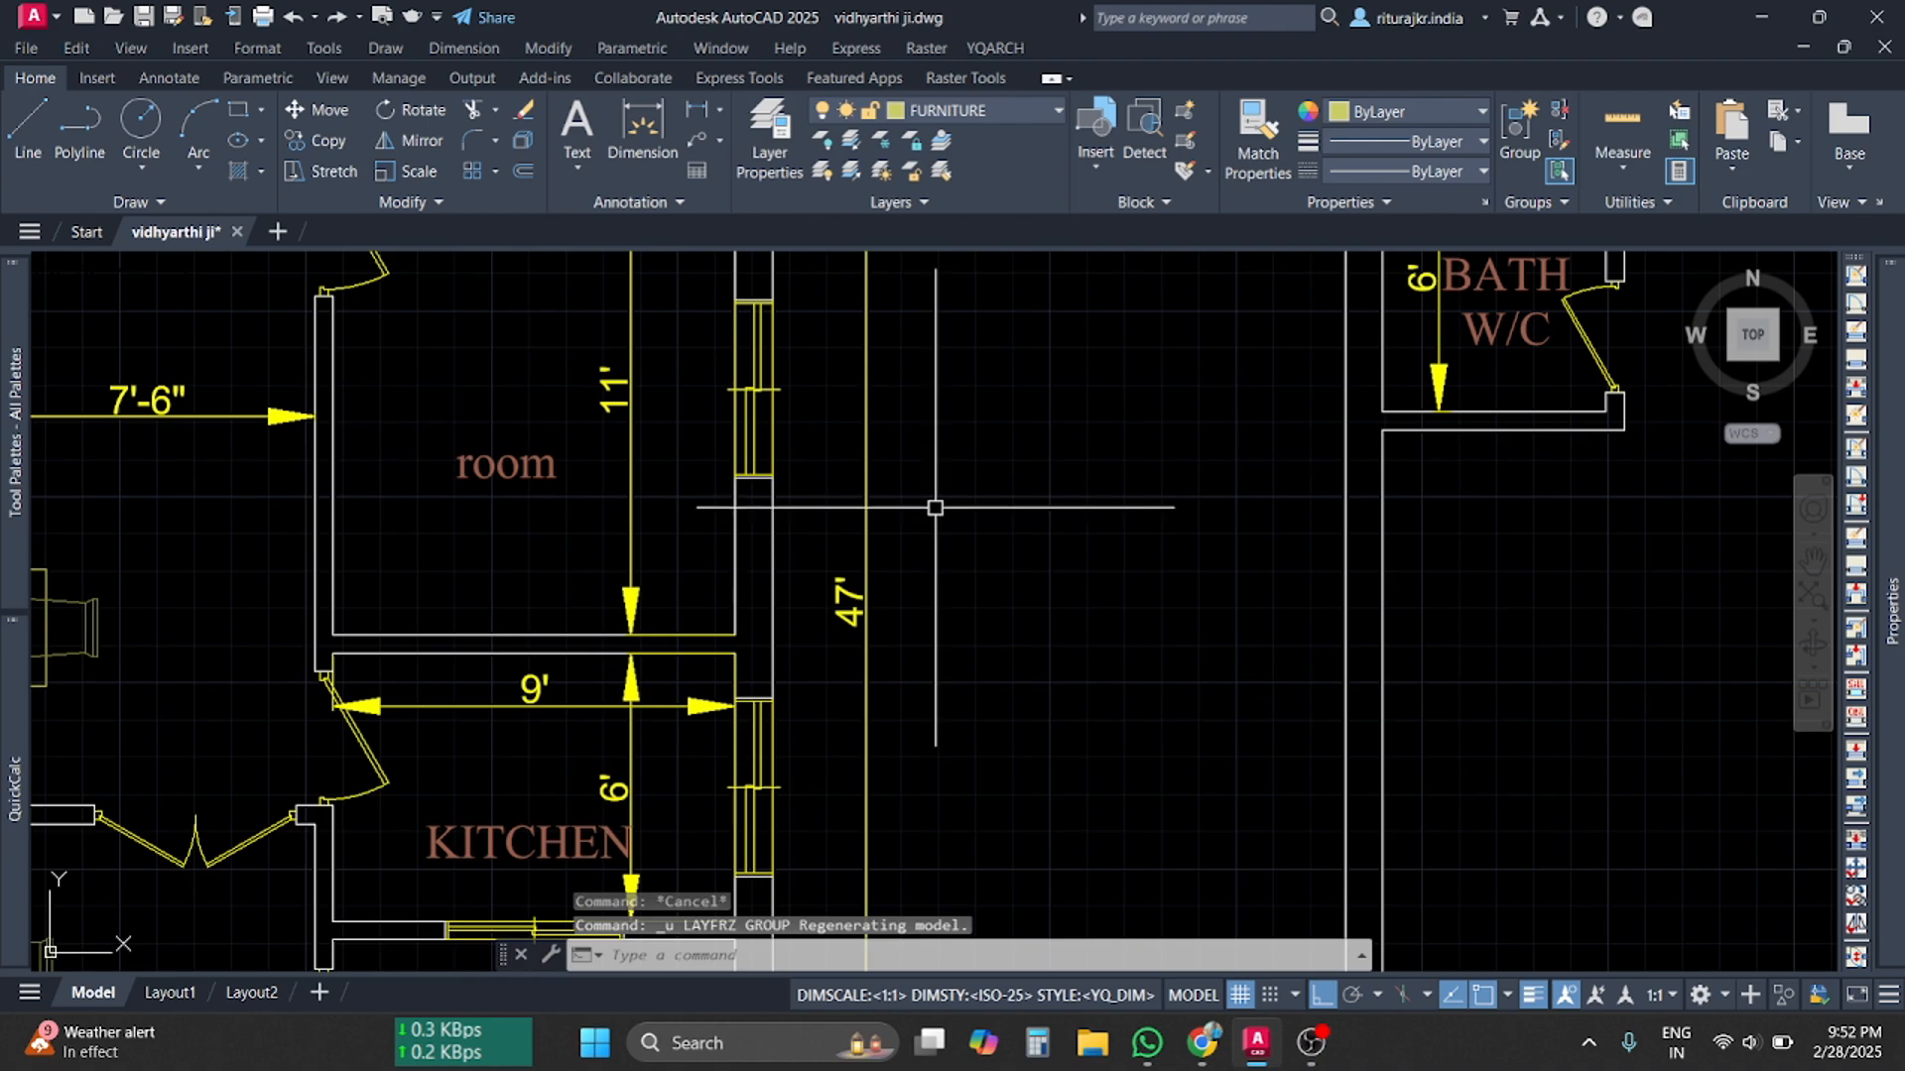
{"action": "scroll", "coordinate": [943, 525], "scroll_direction": "down", "scroll_amount": 6}
{"action": "scroll", "coordinate": [1020, 454], "scroll_direction": "up", "scroll_amount": 2}
{"action": "scroll", "coordinate": [1021, 454], "scroll_direction": "up", "scroll_amount": 2}
{"action": "mouse_move", "coordinate": [1050, 719]}
{"action": "middle_mouse_down"}
{"action": "mouse_move", "coordinate": [880, 569]}
{"action": "mouse_move", "coordinate": [1170, 794]}
{"action": "middle_mouse_up"}
Zoom in on the ground-floor room and begin entering the LAYISO command
{"action": "scroll", "coordinate": [571, 564], "scroll_direction": "up", "scroll_amount": 6}
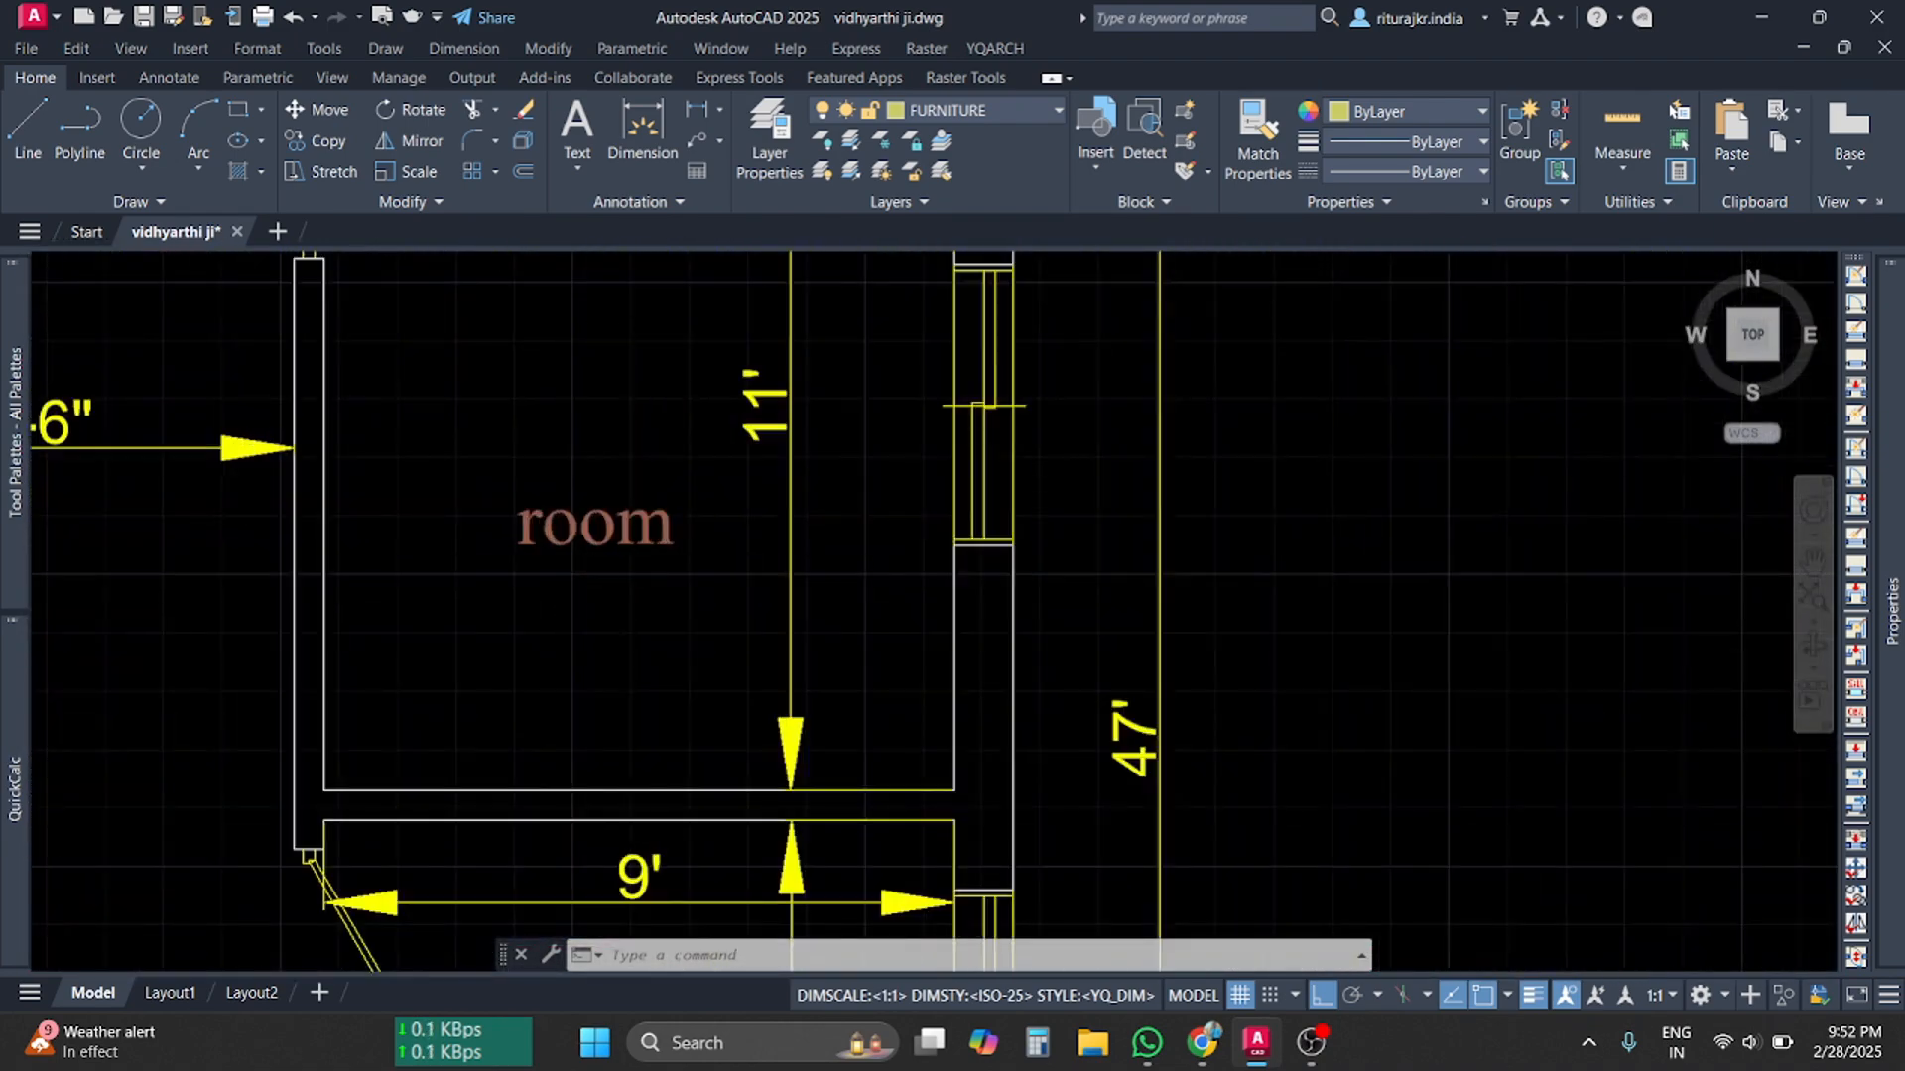
{"action": "scroll", "coordinate": [571, 564], "scroll_direction": "down", "scroll_amount": 6}
{"action": "mouse_move", "coordinate": [805, 602]}
{"action": "middle_mouse_down"}
{"action": "mouse_move", "coordinate": [850, 612]}
{"action": "mouse_move", "coordinate": [812, 787]}
{"action": "mouse_move", "coordinate": [701, 821]}
{"action": "middle_mouse_up"}
{"action": "scroll", "coordinate": [931, 531], "scroll_direction": "up", "scroll_amount": 2}
{"action": "scroll", "coordinate": [930, 531], "scroll_direction": "up", "scroll_amount": 4}
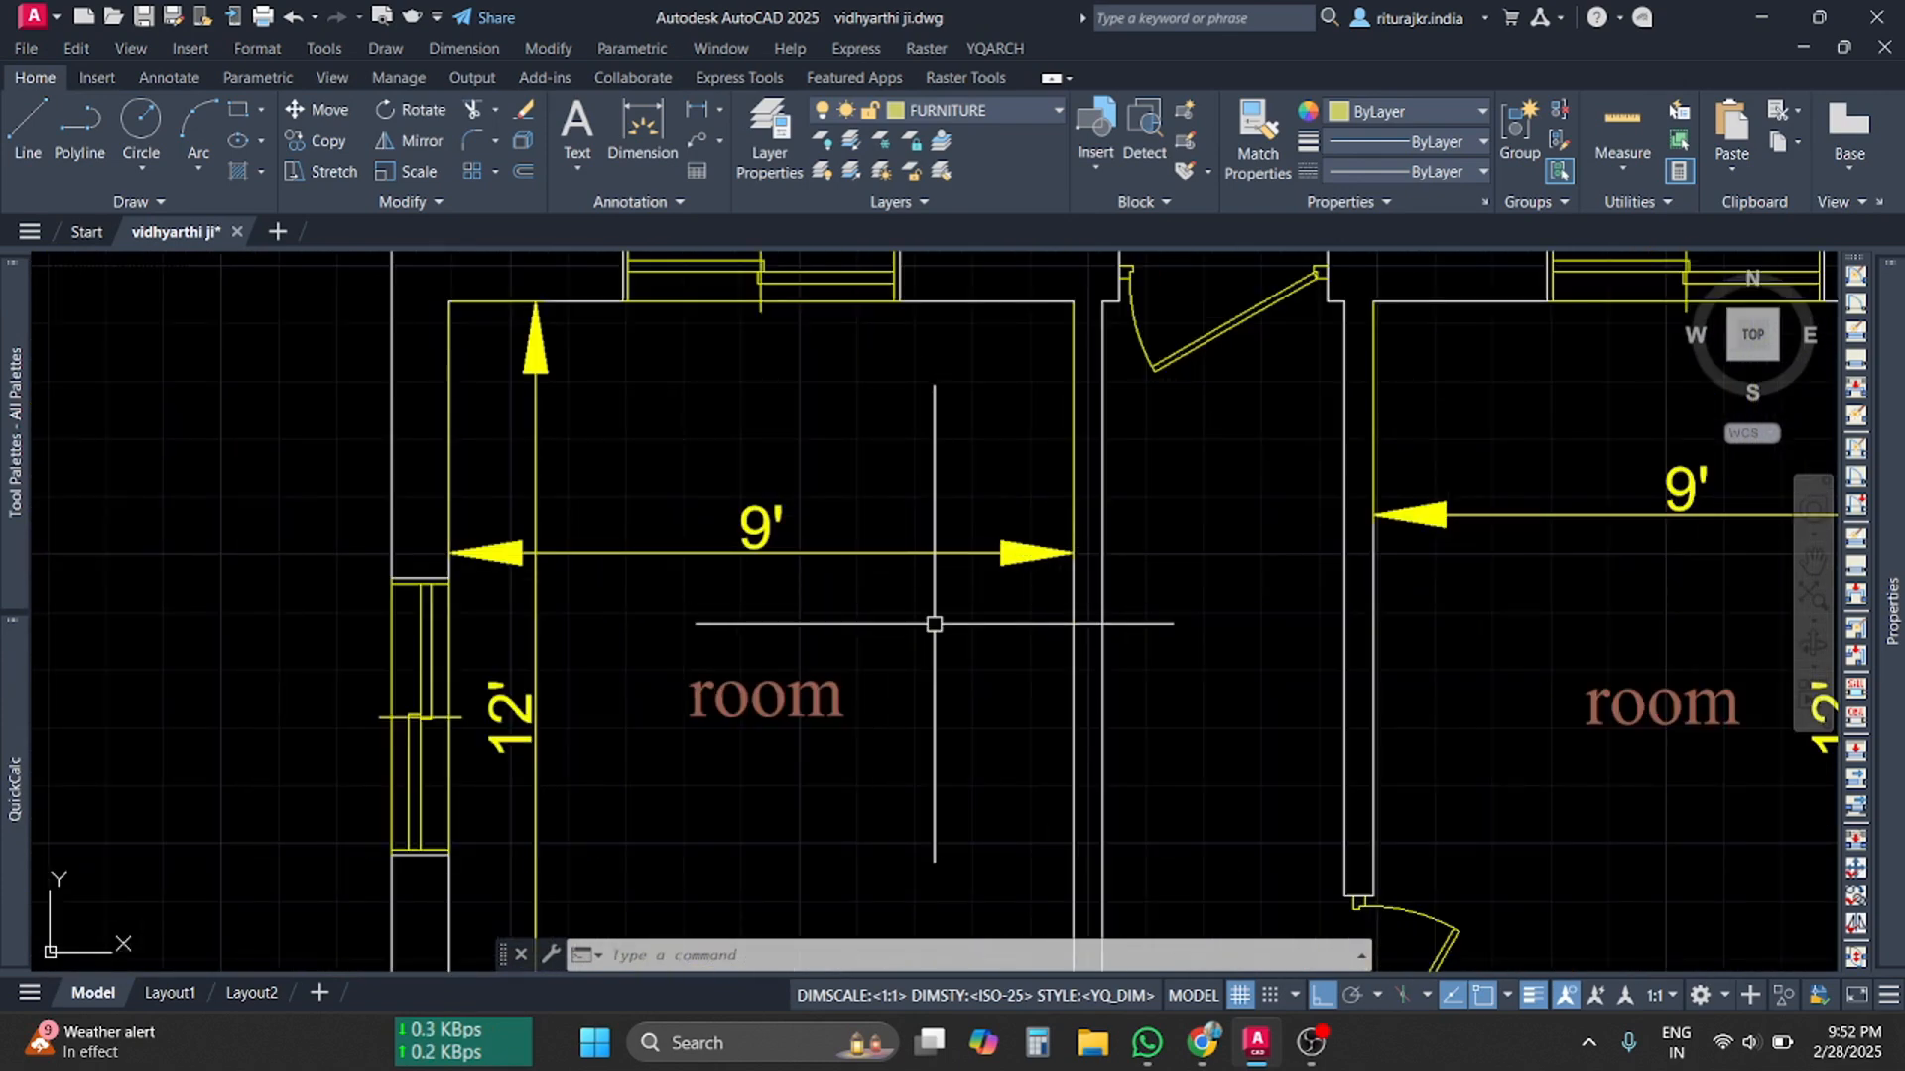
{"action": "type", "text": "yis"}
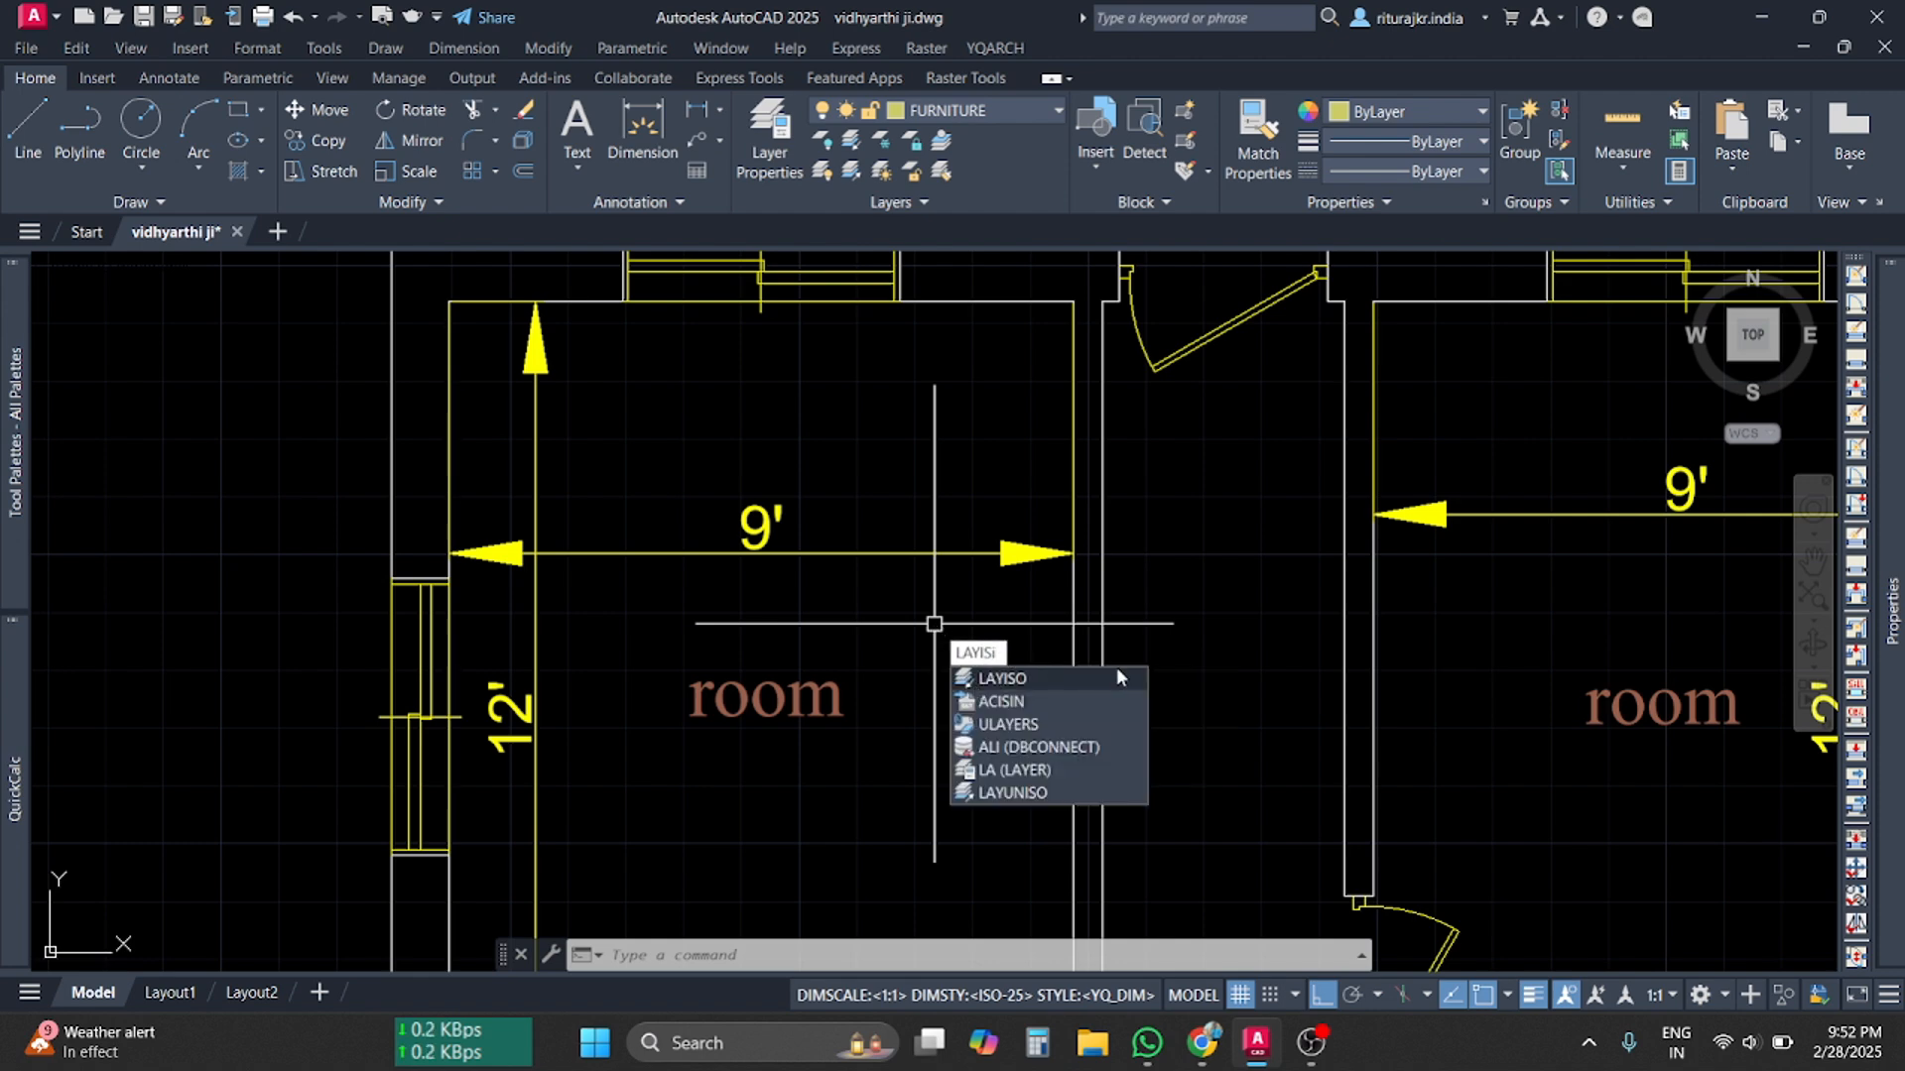
{"action": "left_click", "coordinate": [1011, 680]}
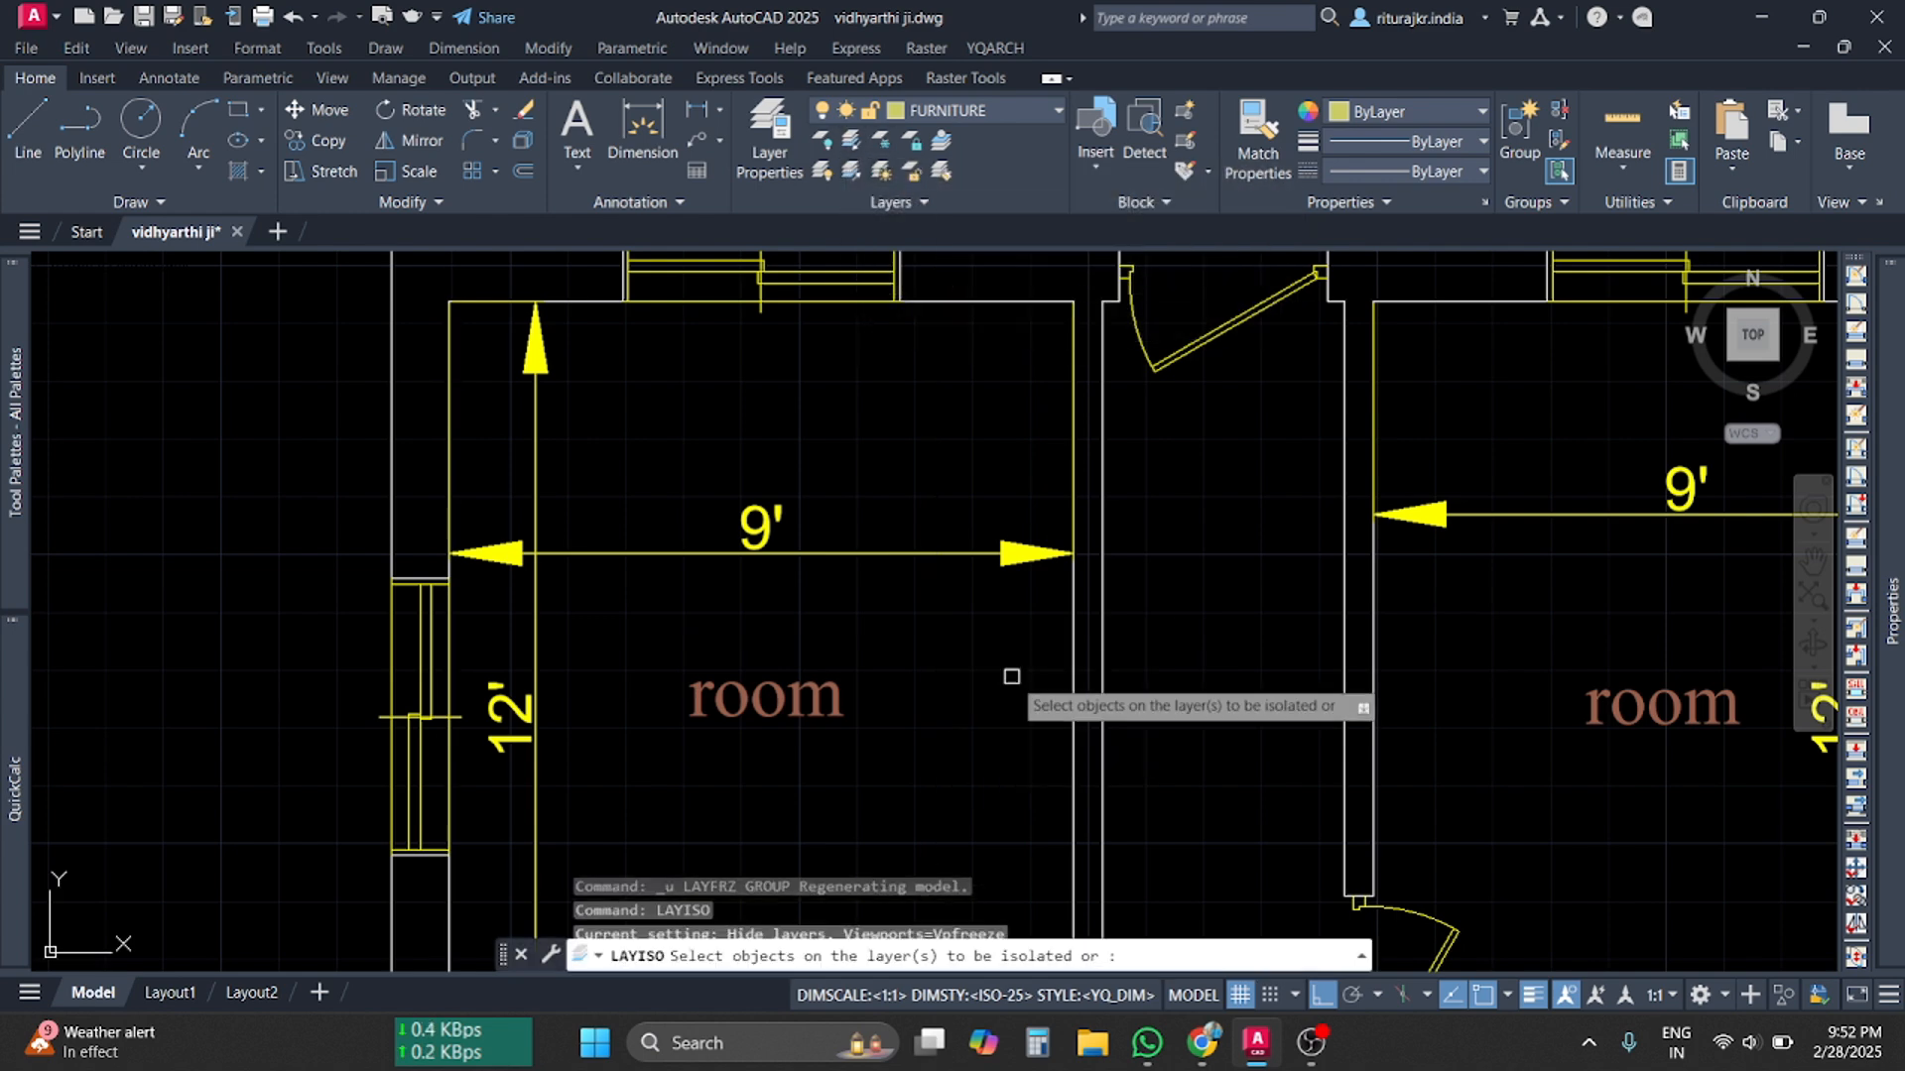
{"action": "left_click", "coordinate": [1070, 647]}
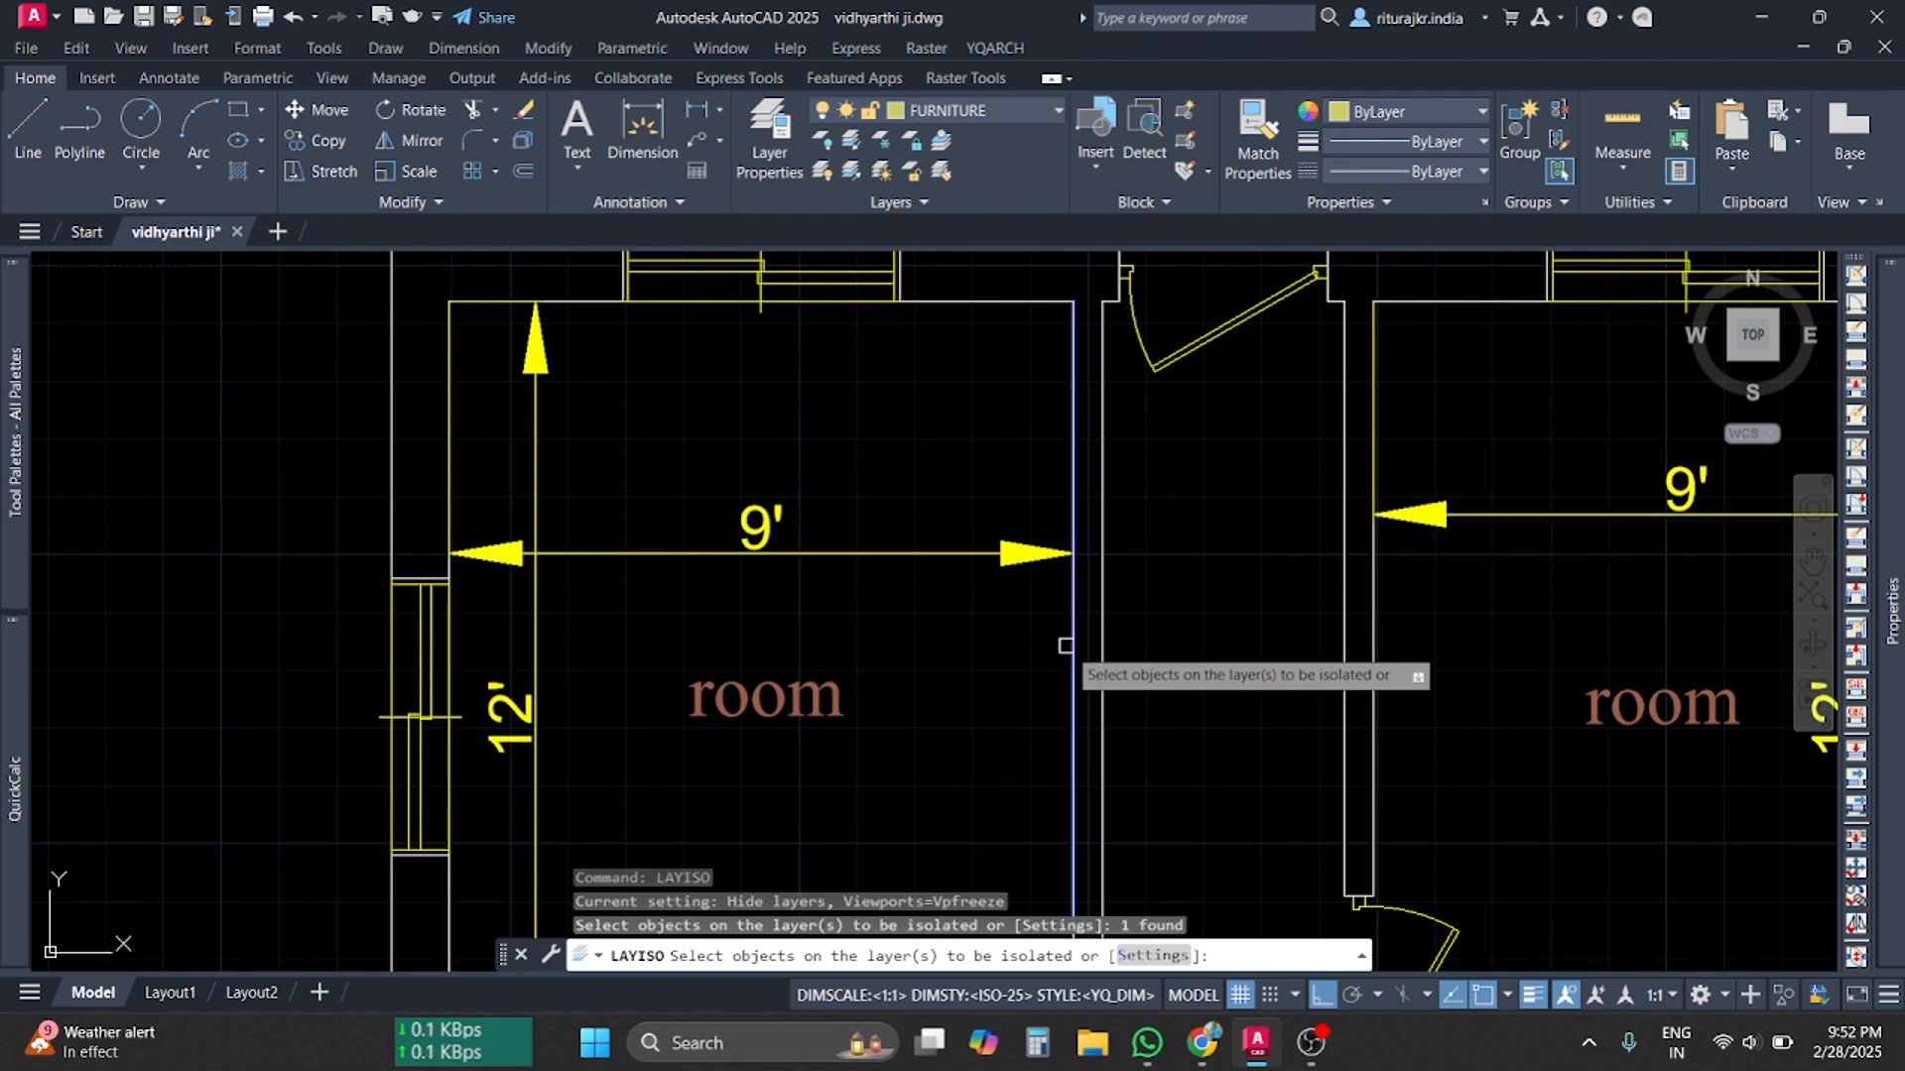
{"action": "key", "text": "Return"}
{"action": "scroll", "coordinate": [940, 584], "scroll_direction": "down", "scroll_amount": 6}
{"action": "scroll", "coordinate": [941, 584], "scroll_direction": "up", "scroll_amount": 8}
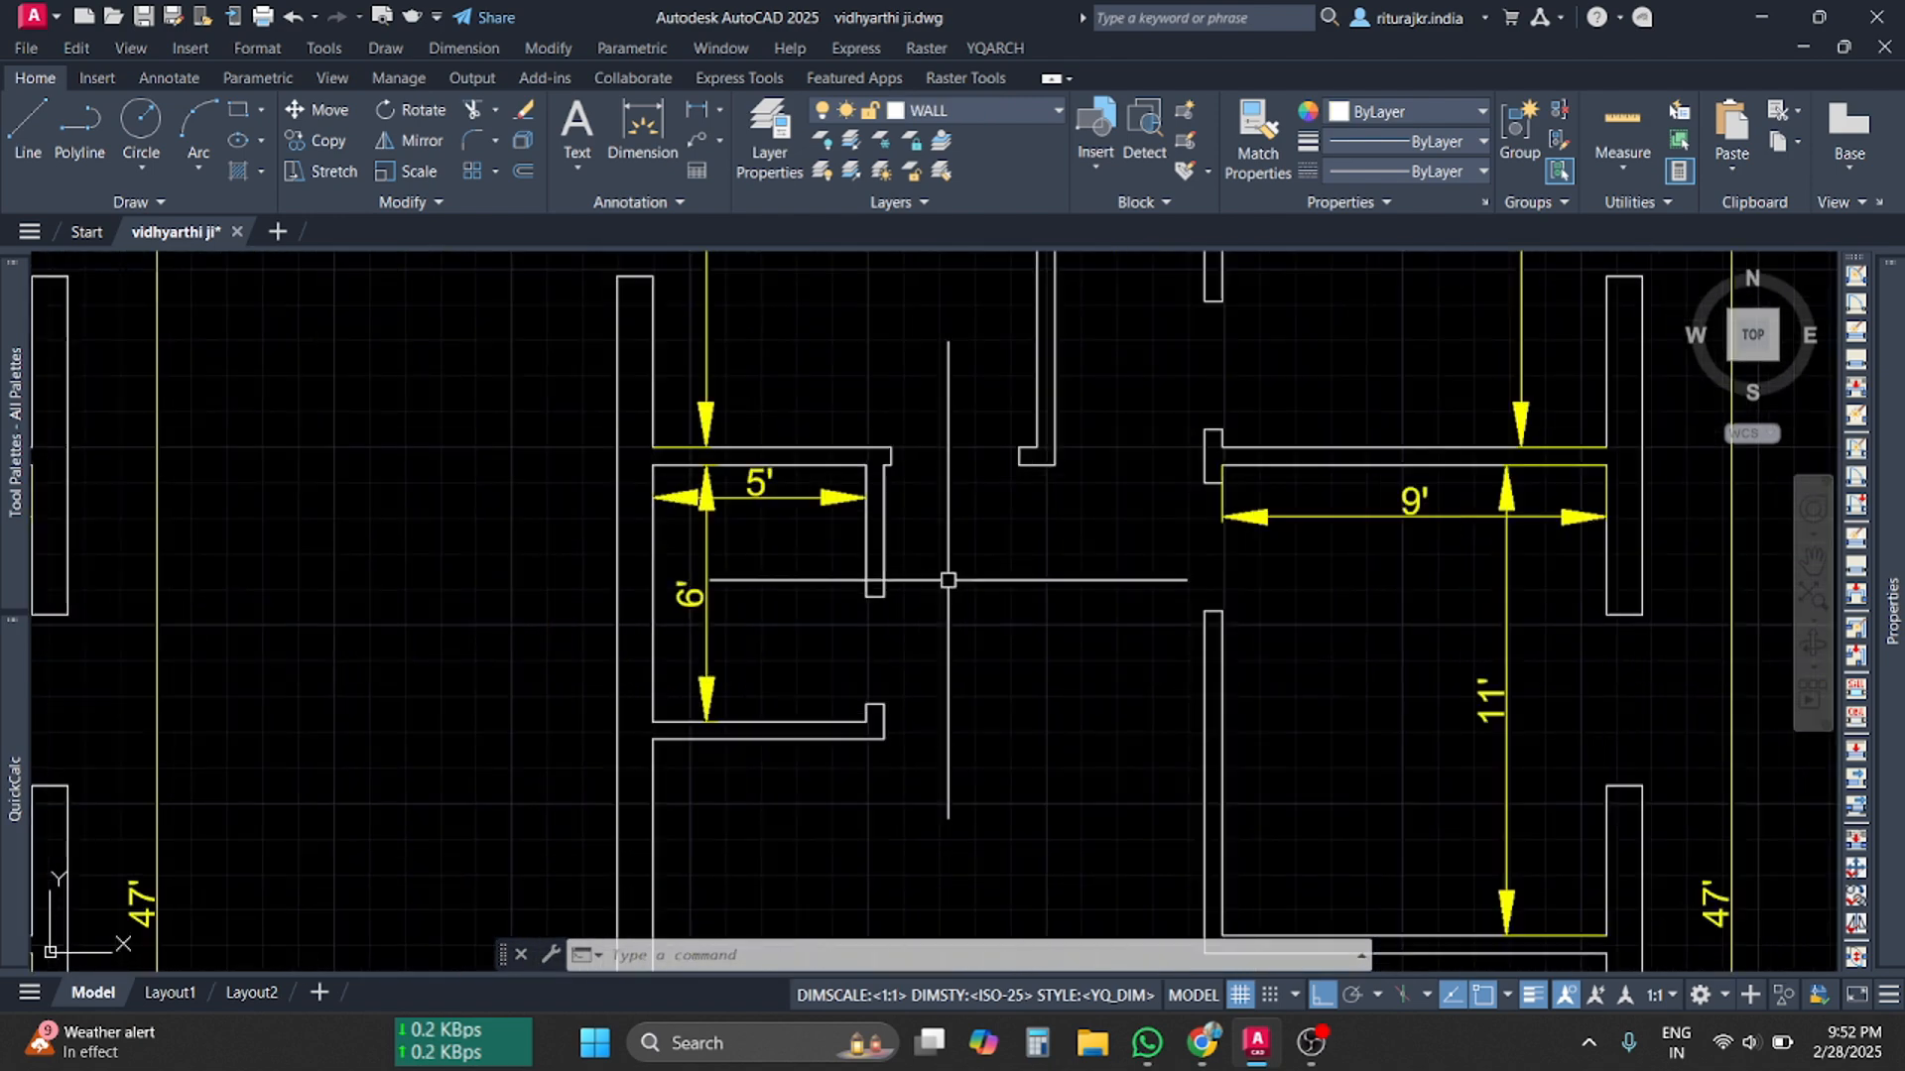
{"action": "scroll", "coordinate": [885, 572], "scroll_direction": "down", "scroll_amount": 3}
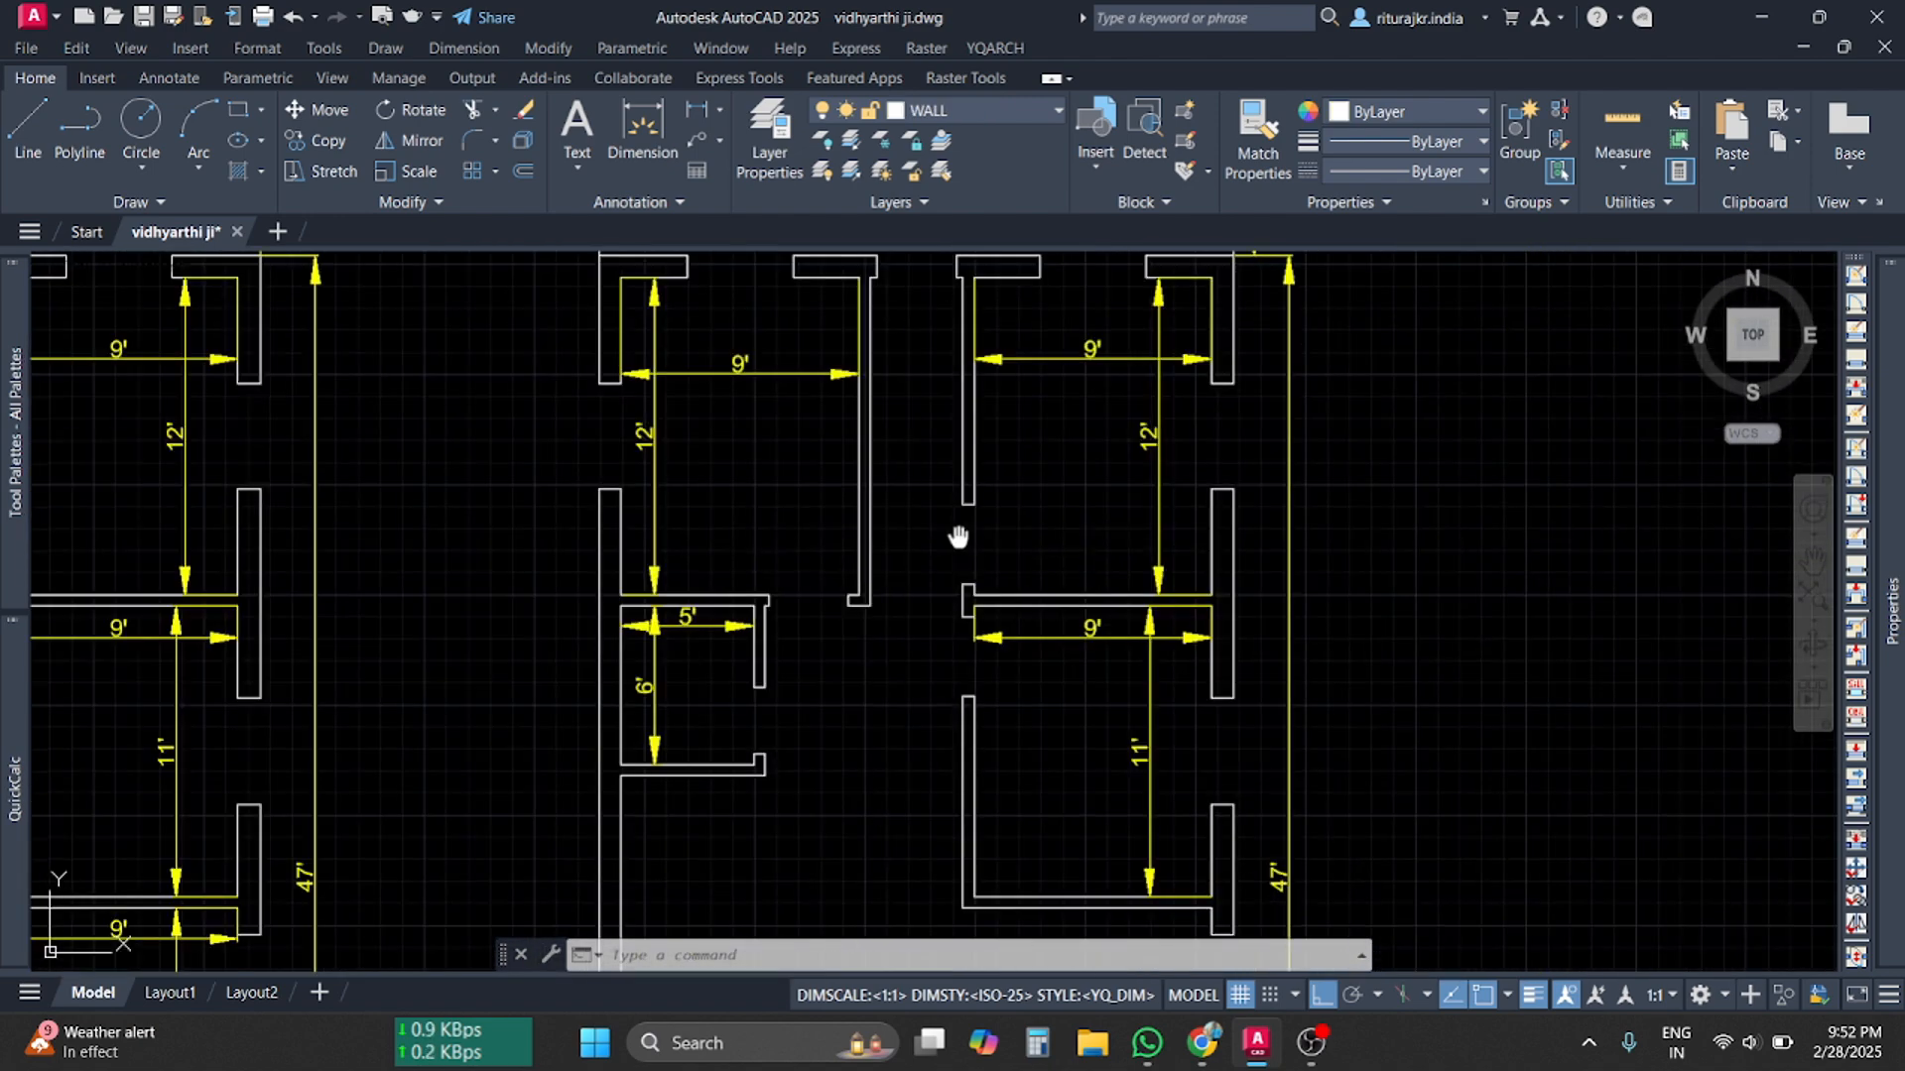
{"action": "scroll", "coordinate": [809, 508], "scroll_direction": "up", "scroll_amount": 4}
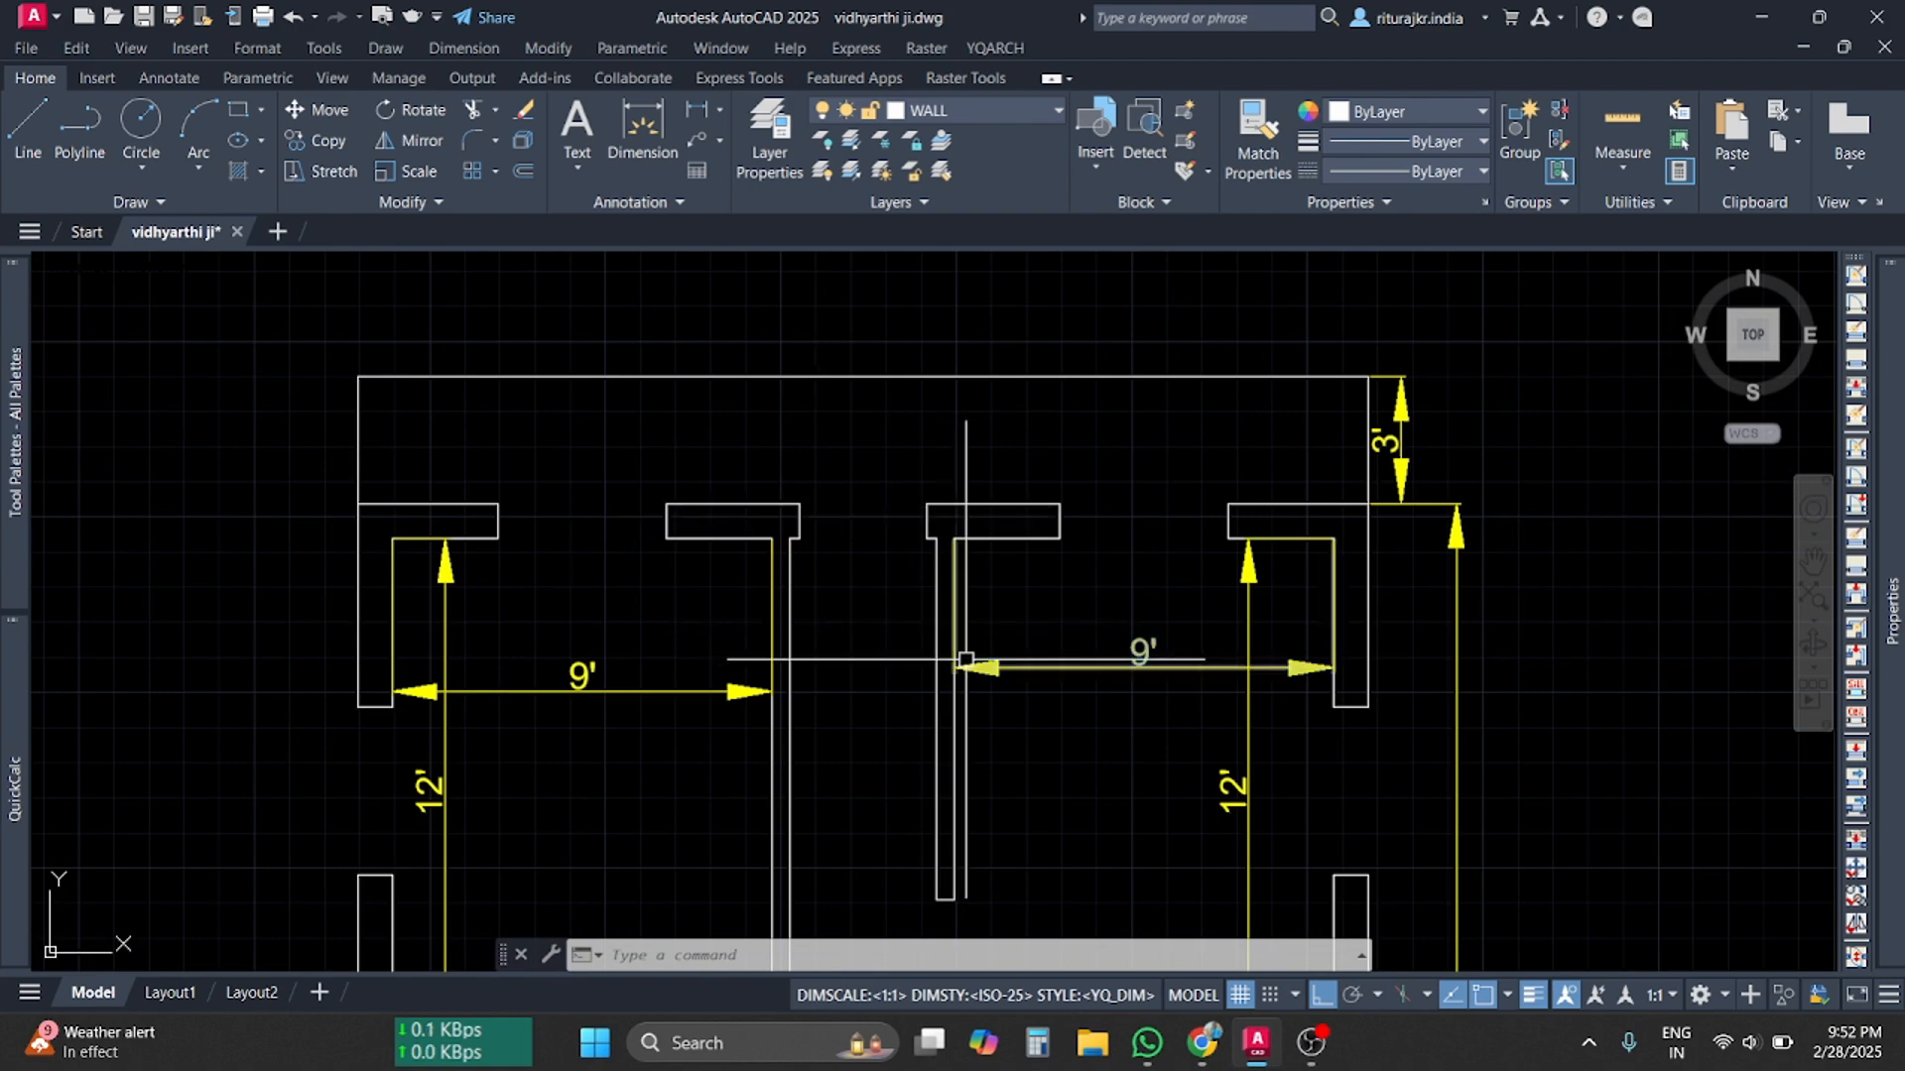
{"action": "scroll", "coordinate": [1085, 638], "scroll_direction": "down", "scroll_amount": 5}
{"action": "scroll", "coordinate": [1085, 655], "scroll_direction": "up", "scroll_amount": 1}
{"action": "scroll", "coordinate": [897, 759], "scroll_direction": "up", "scroll_amount": 7}
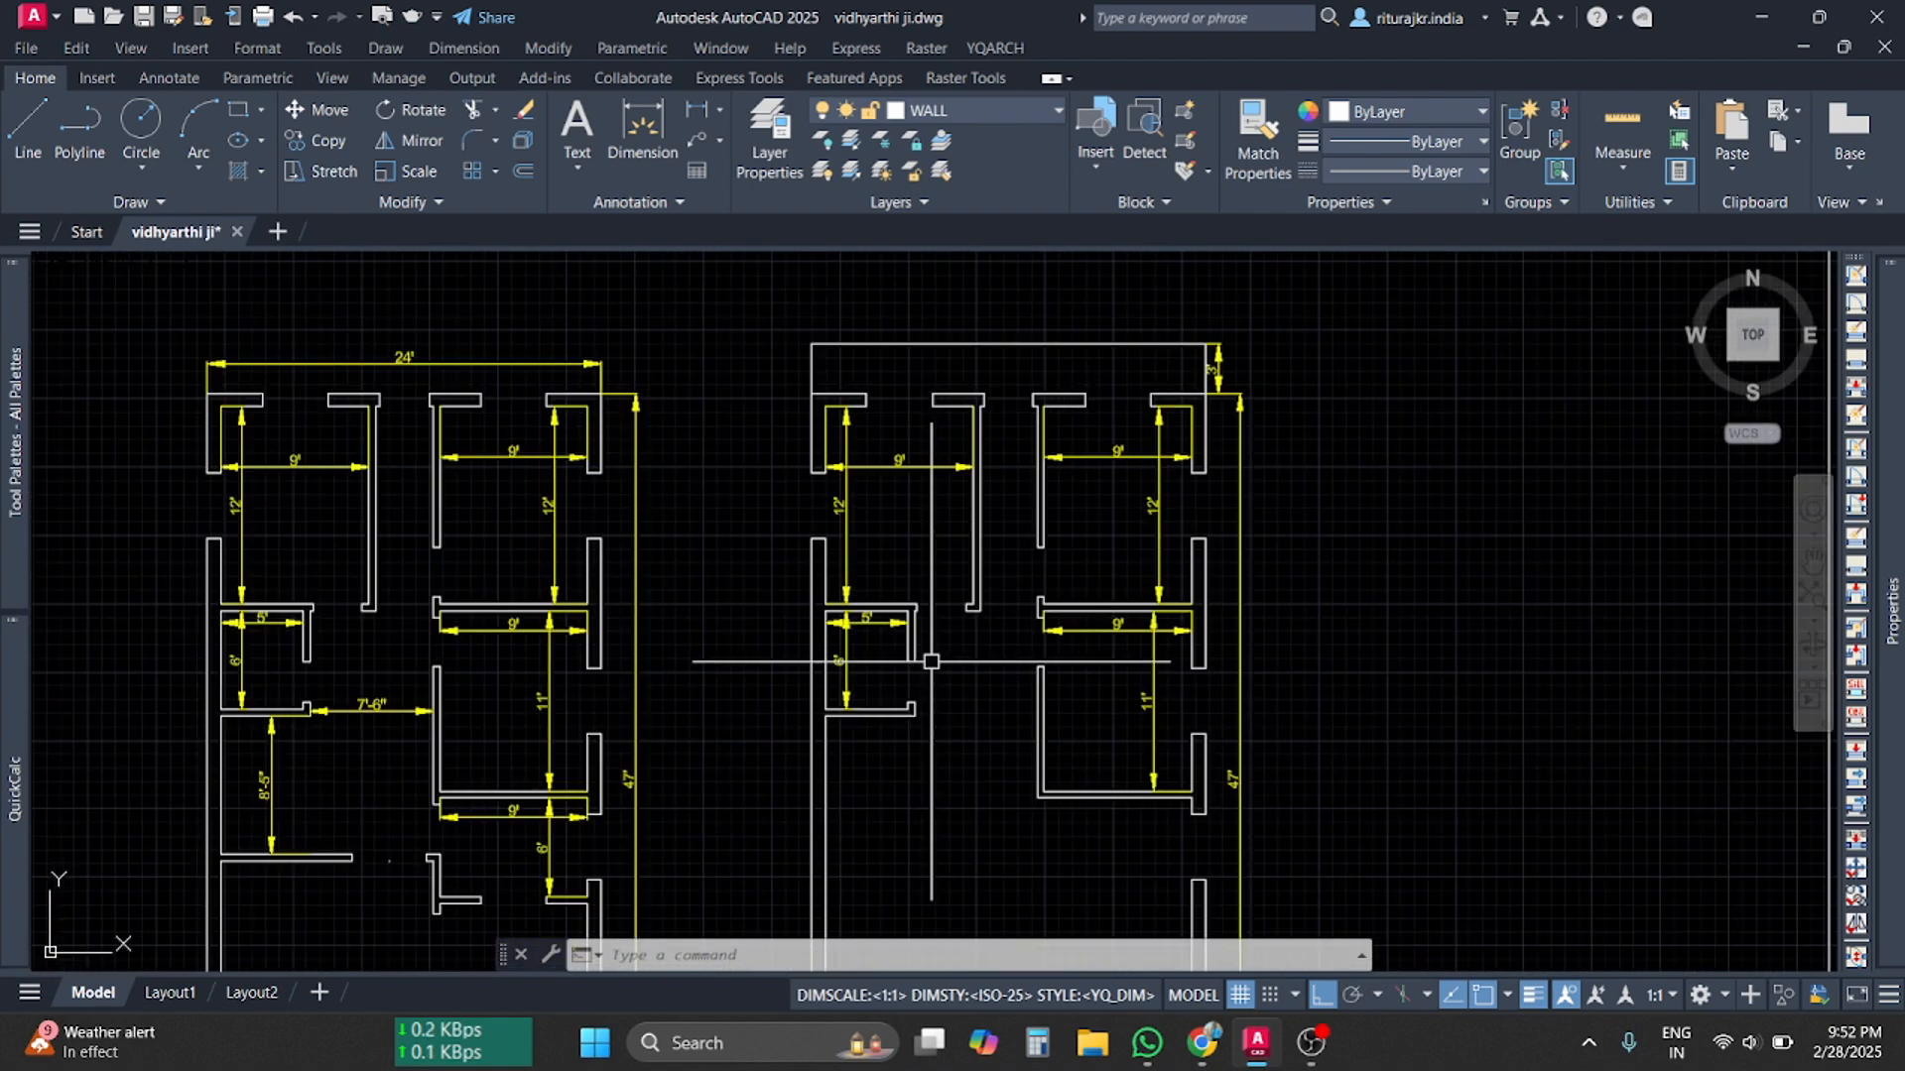
{"action": "middle_click_drag", "start_coordinate": [927, 688], "coordinate": [884, 586]}
{"action": "scroll", "coordinate": [877, 637], "scroll_direction": "down", "scroll_amount": 1}
{"action": "scroll", "coordinate": [877, 636], "scroll_direction": "down", "scroll_amount": 3}
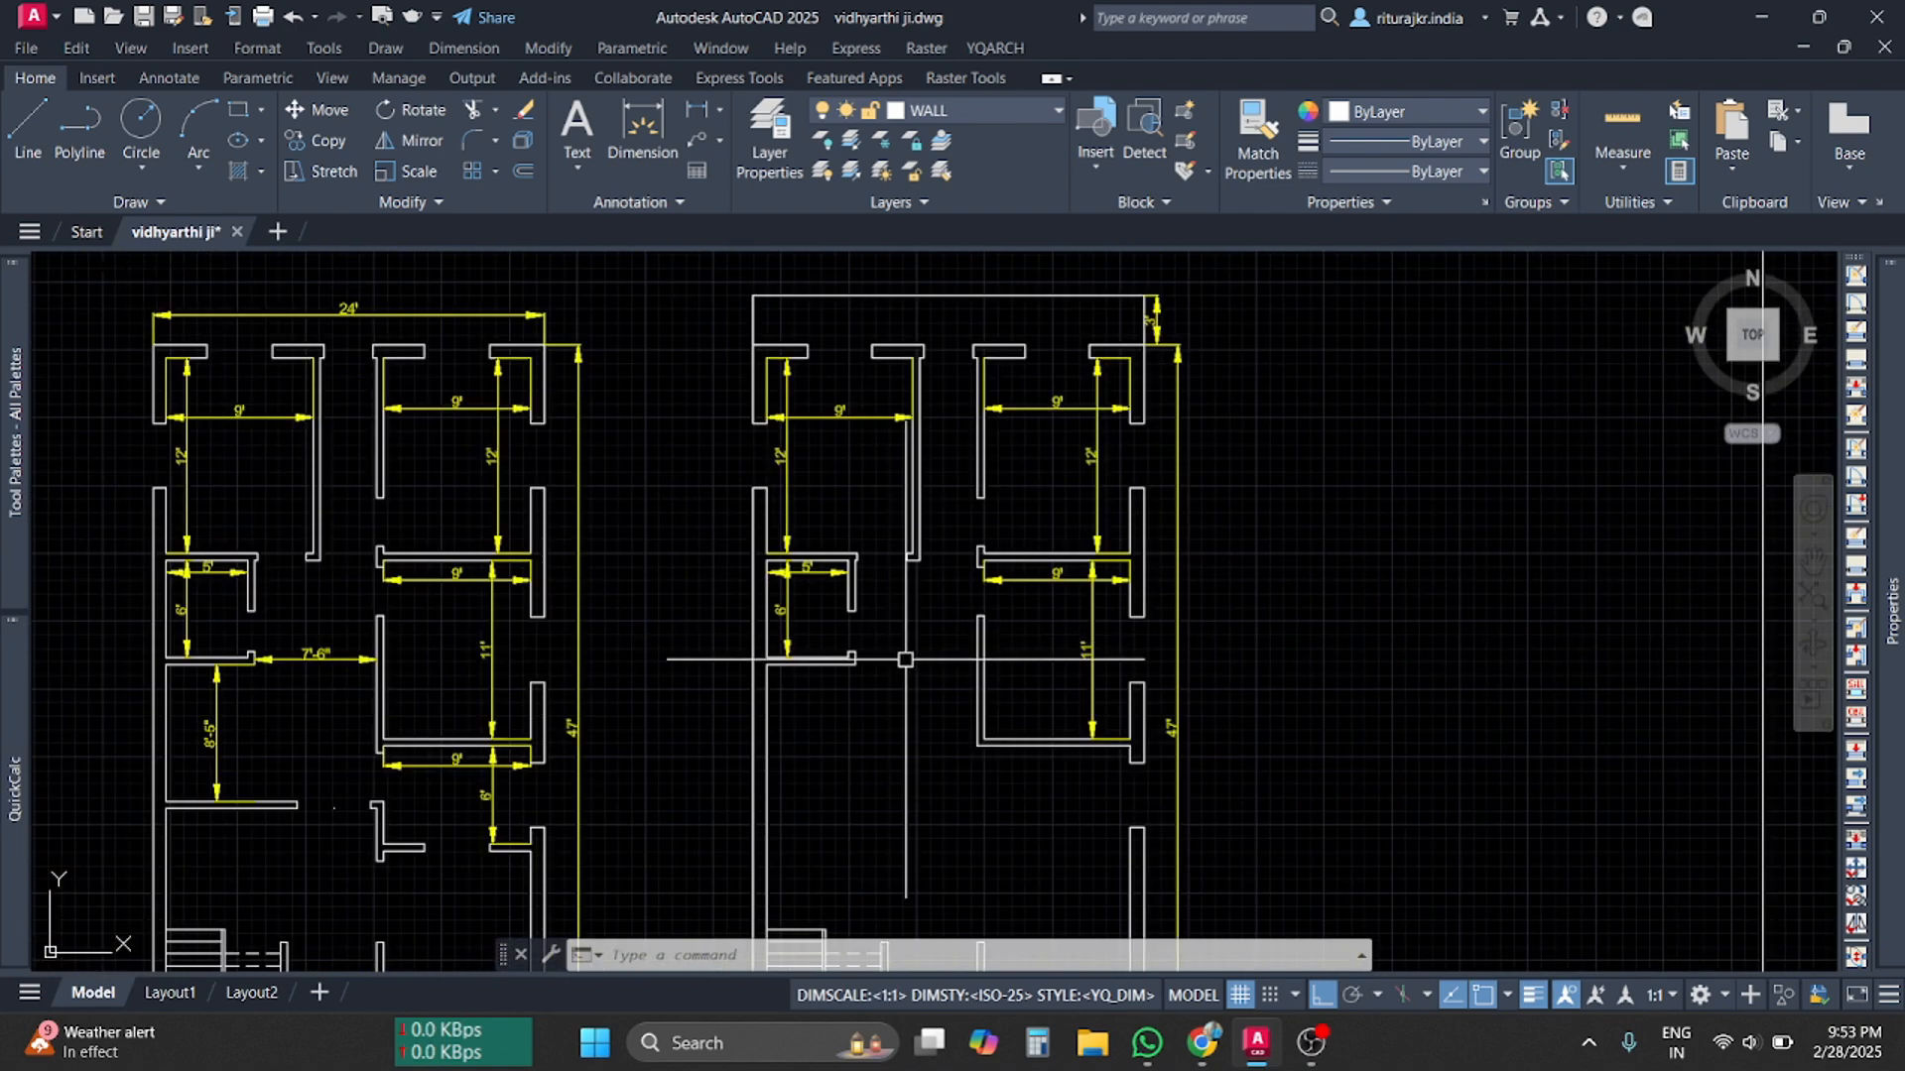
{"action": "scroll", "coordinate": [906, 660], "scroll_direction": "up", "scroll_amount": 3}
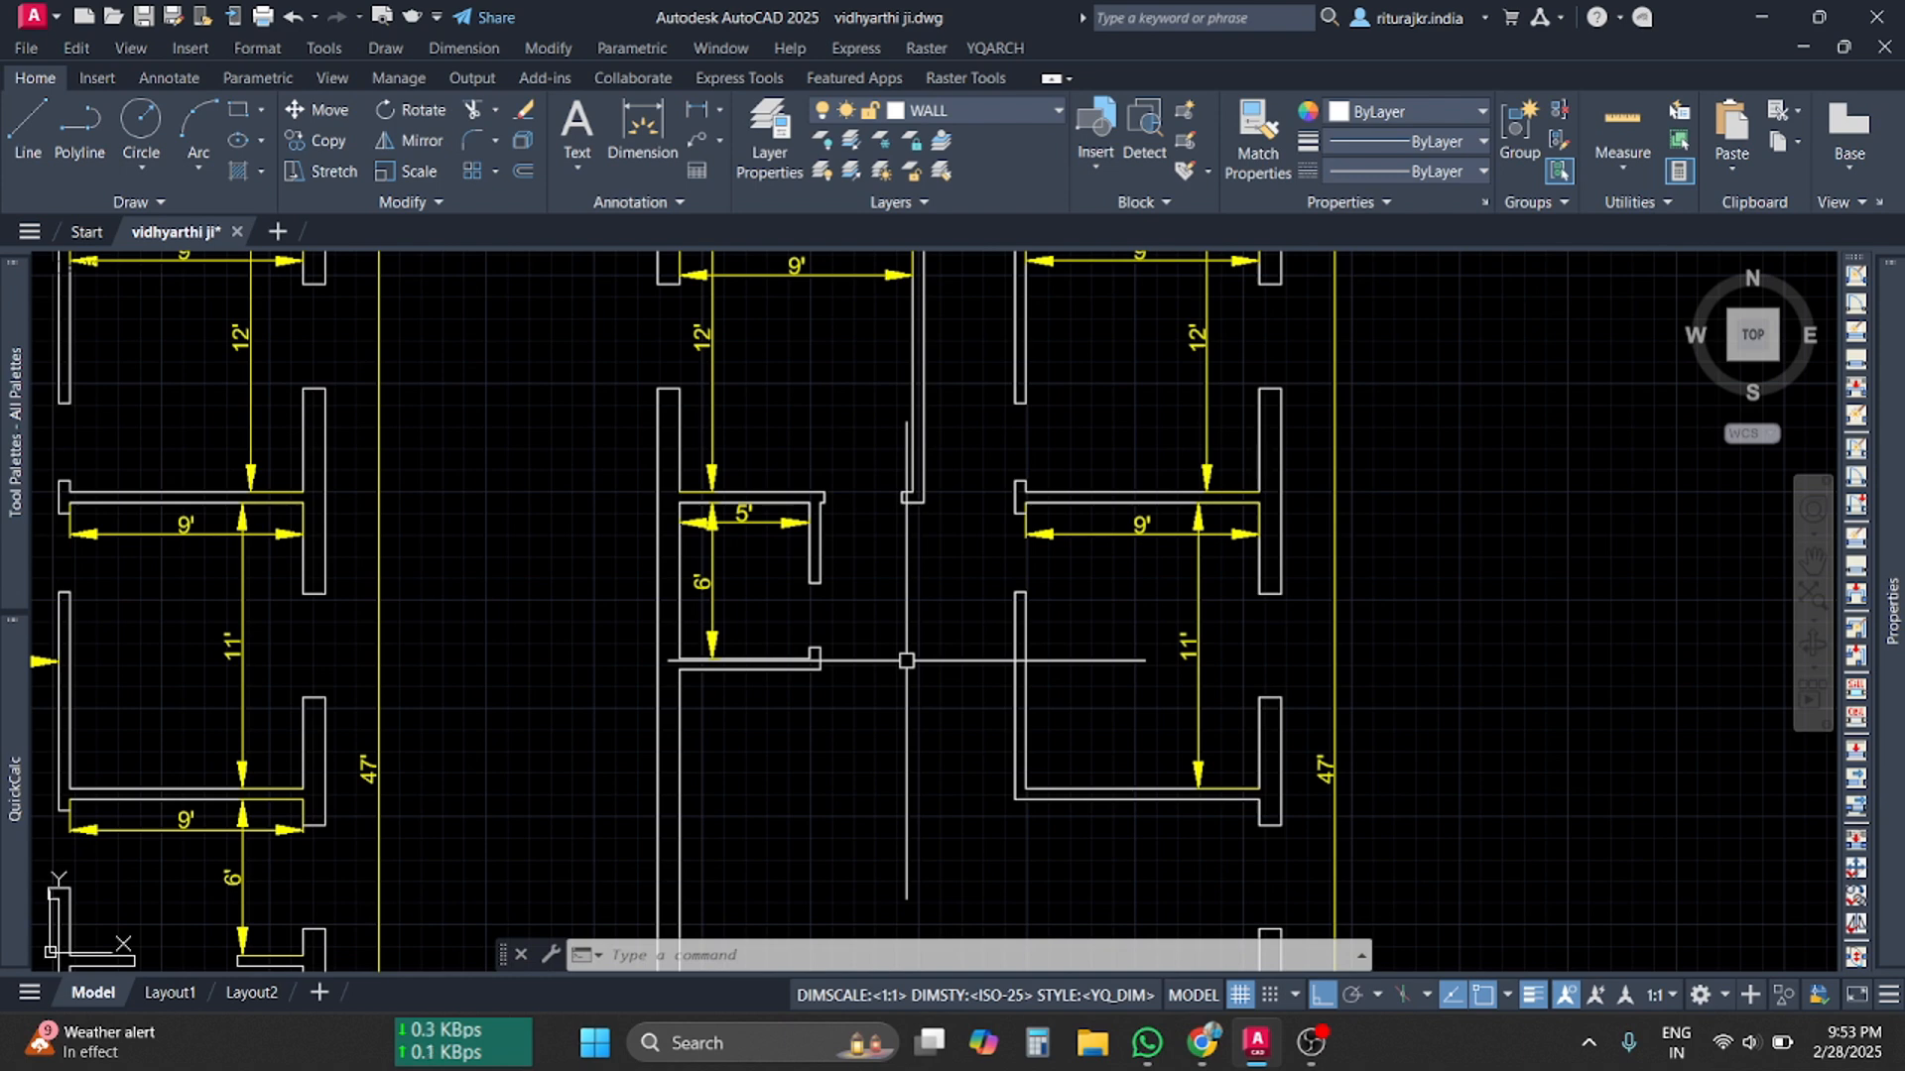
{"action": "type", "text": "LAYIS"}
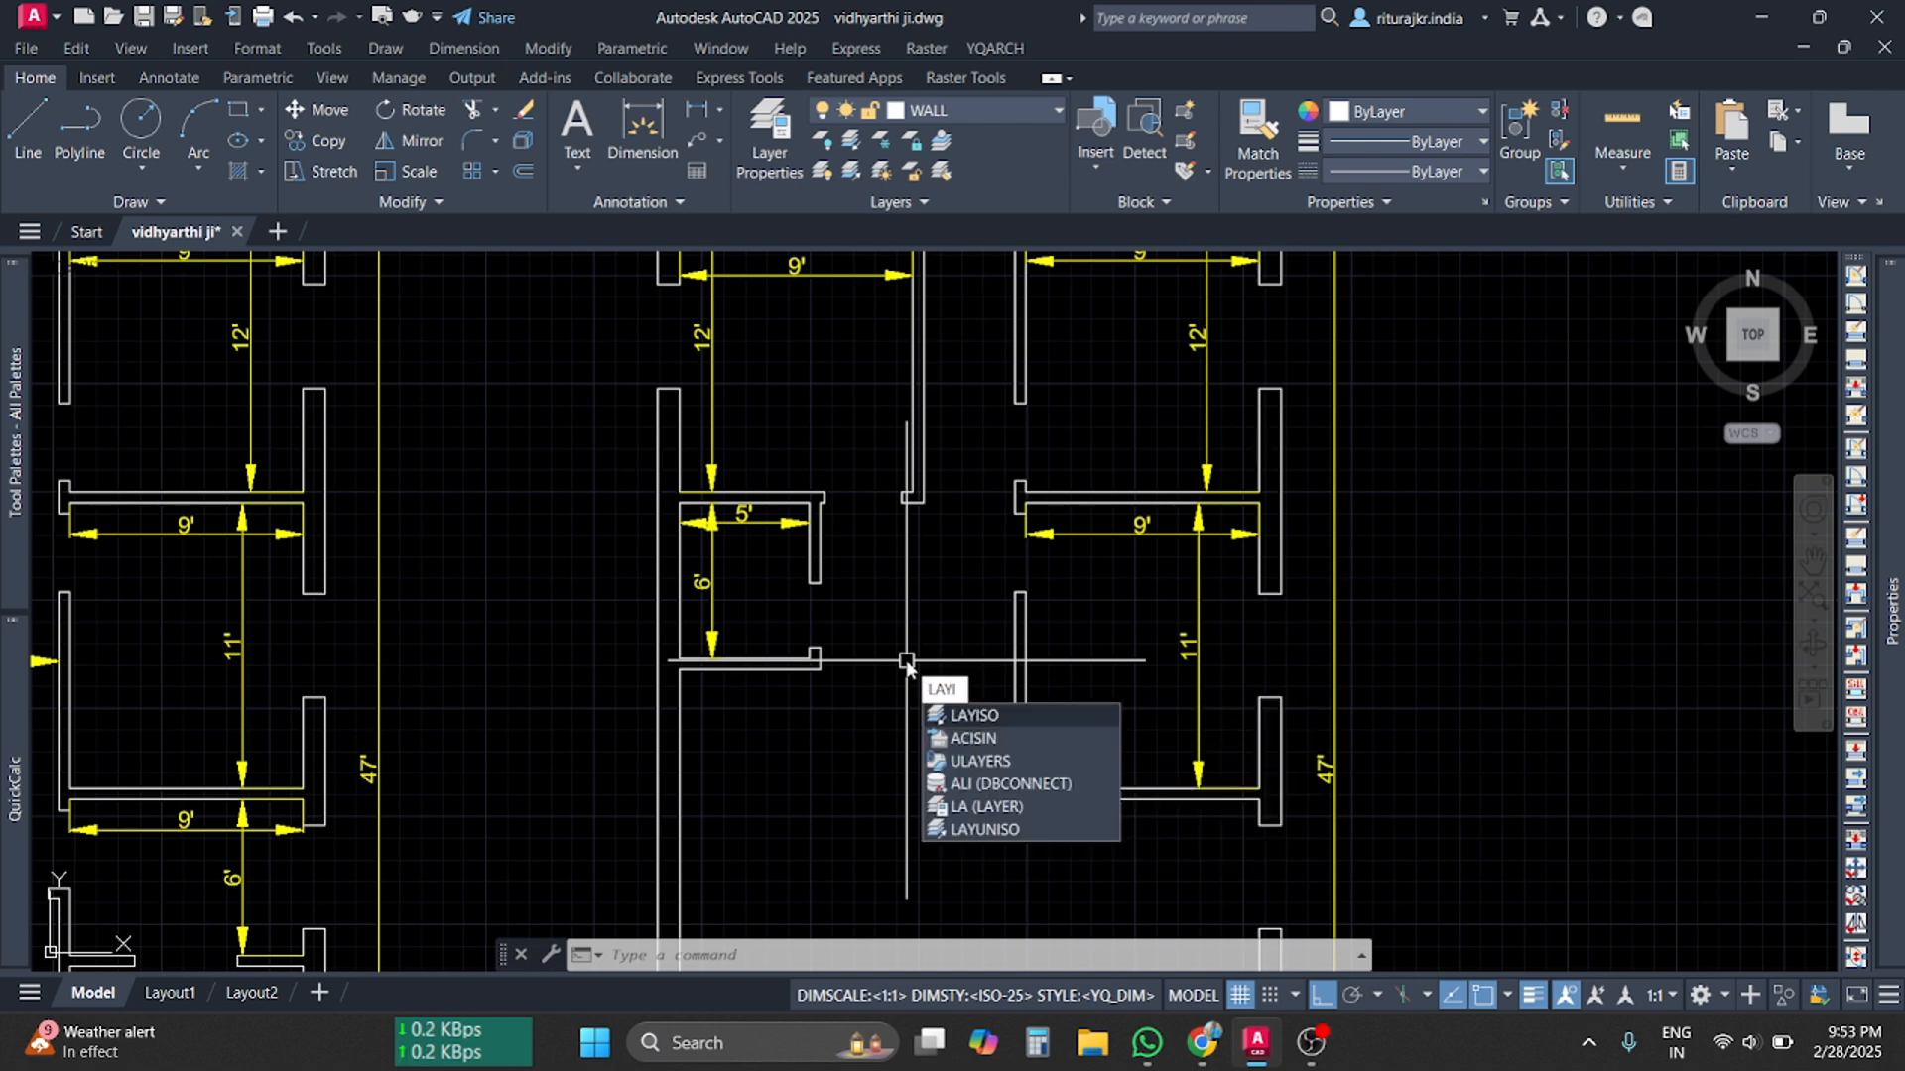
Correct the command to LAYON to turn all layers back on, then view the whole plan
{"action": "key", "text": "BackSpace"}
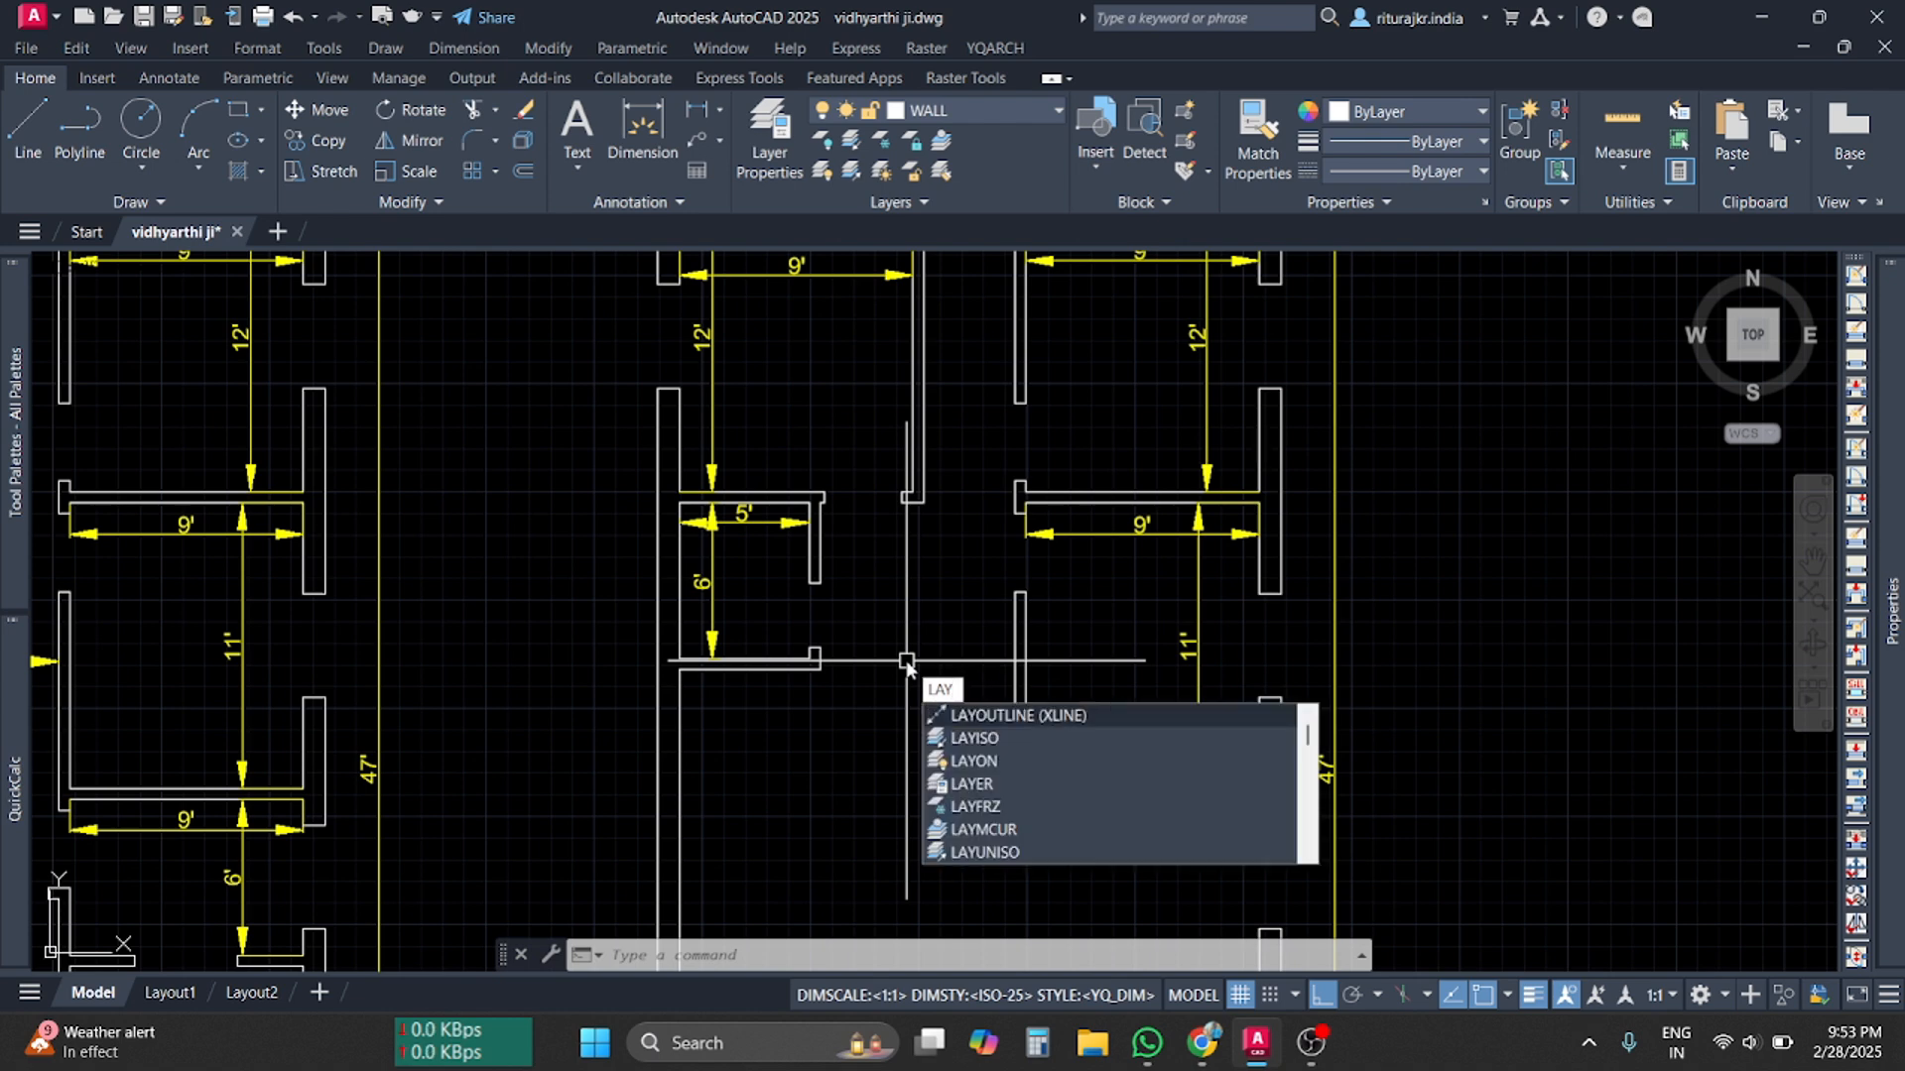
{"action": "type", "text": "ON"}
{"action": "key", "text": "Return"}
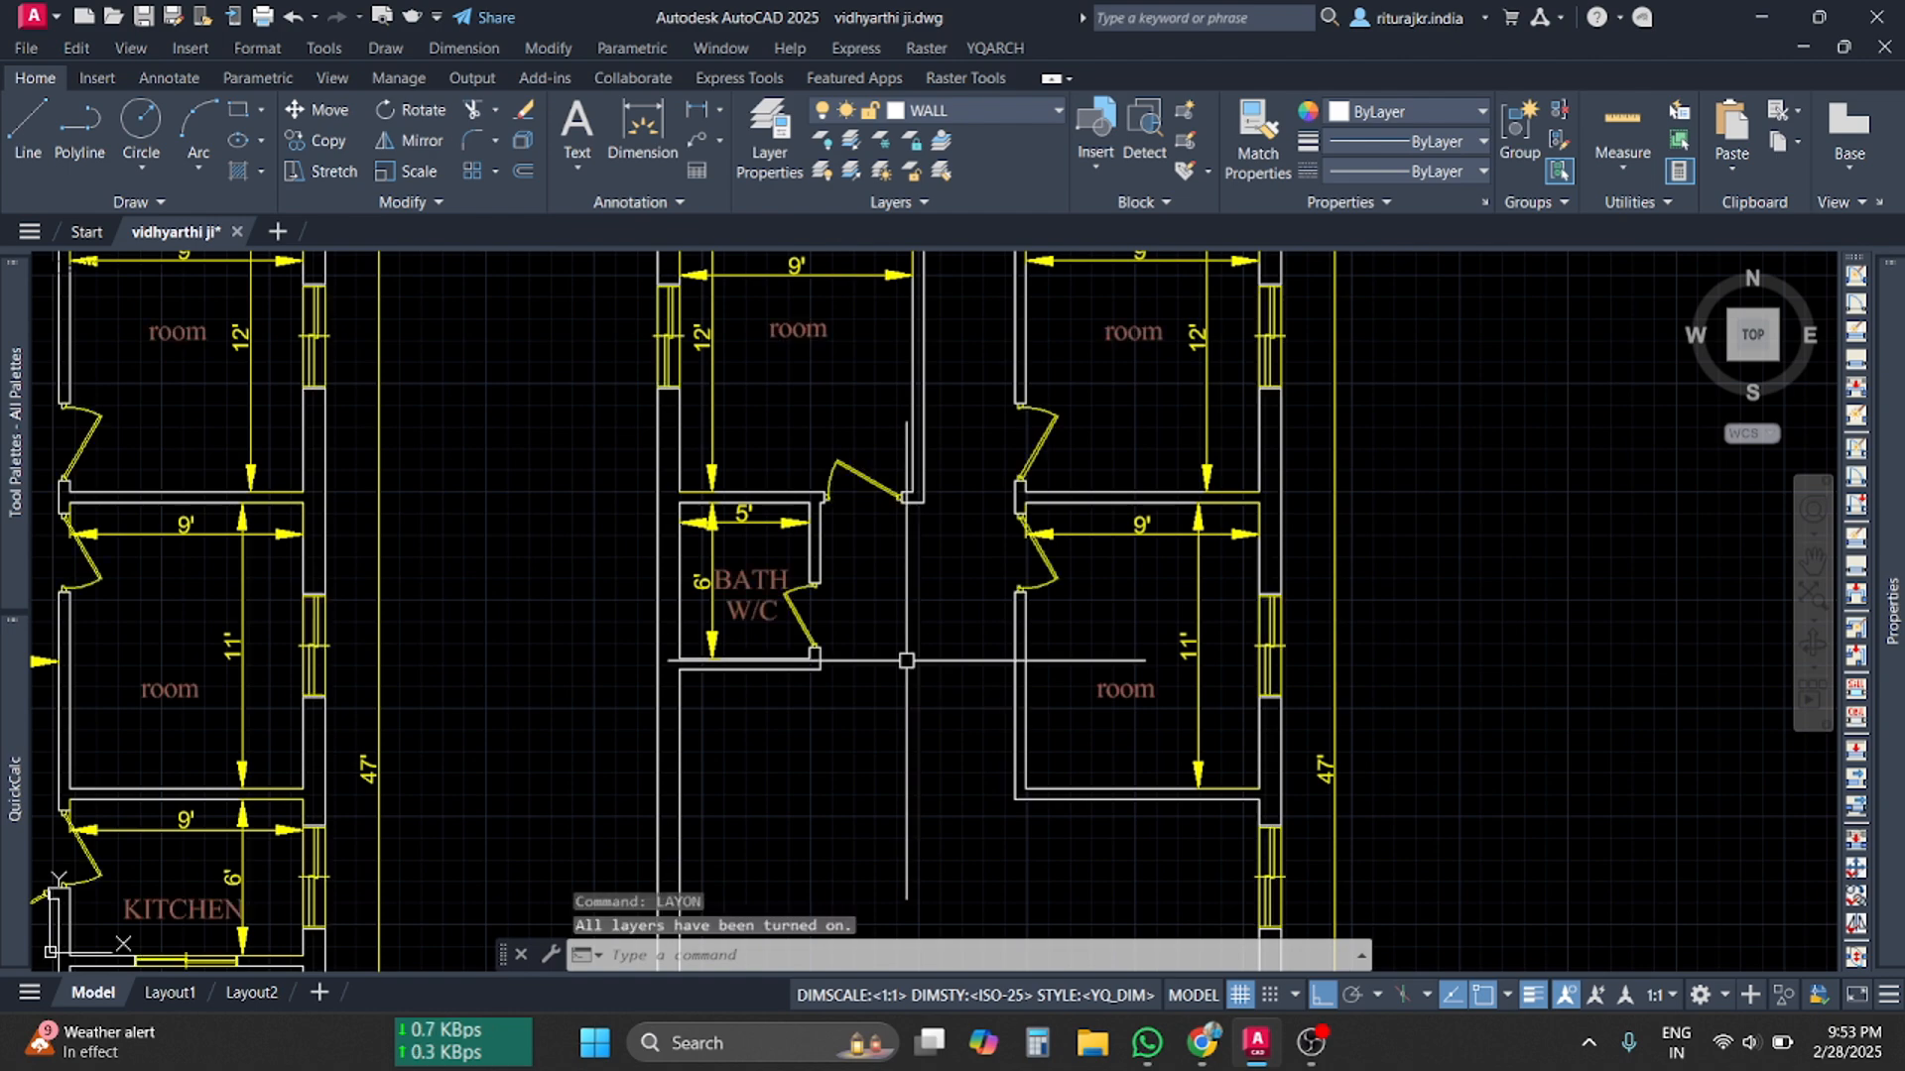
{"action": "scroll", "coordinate": [889, 621], "scroll_direction": "down", "scroll_amount": 5}
{"action": "middle_click_drag", "start_coordinate": [1072, 693], "coordinate": [1055, 627]}
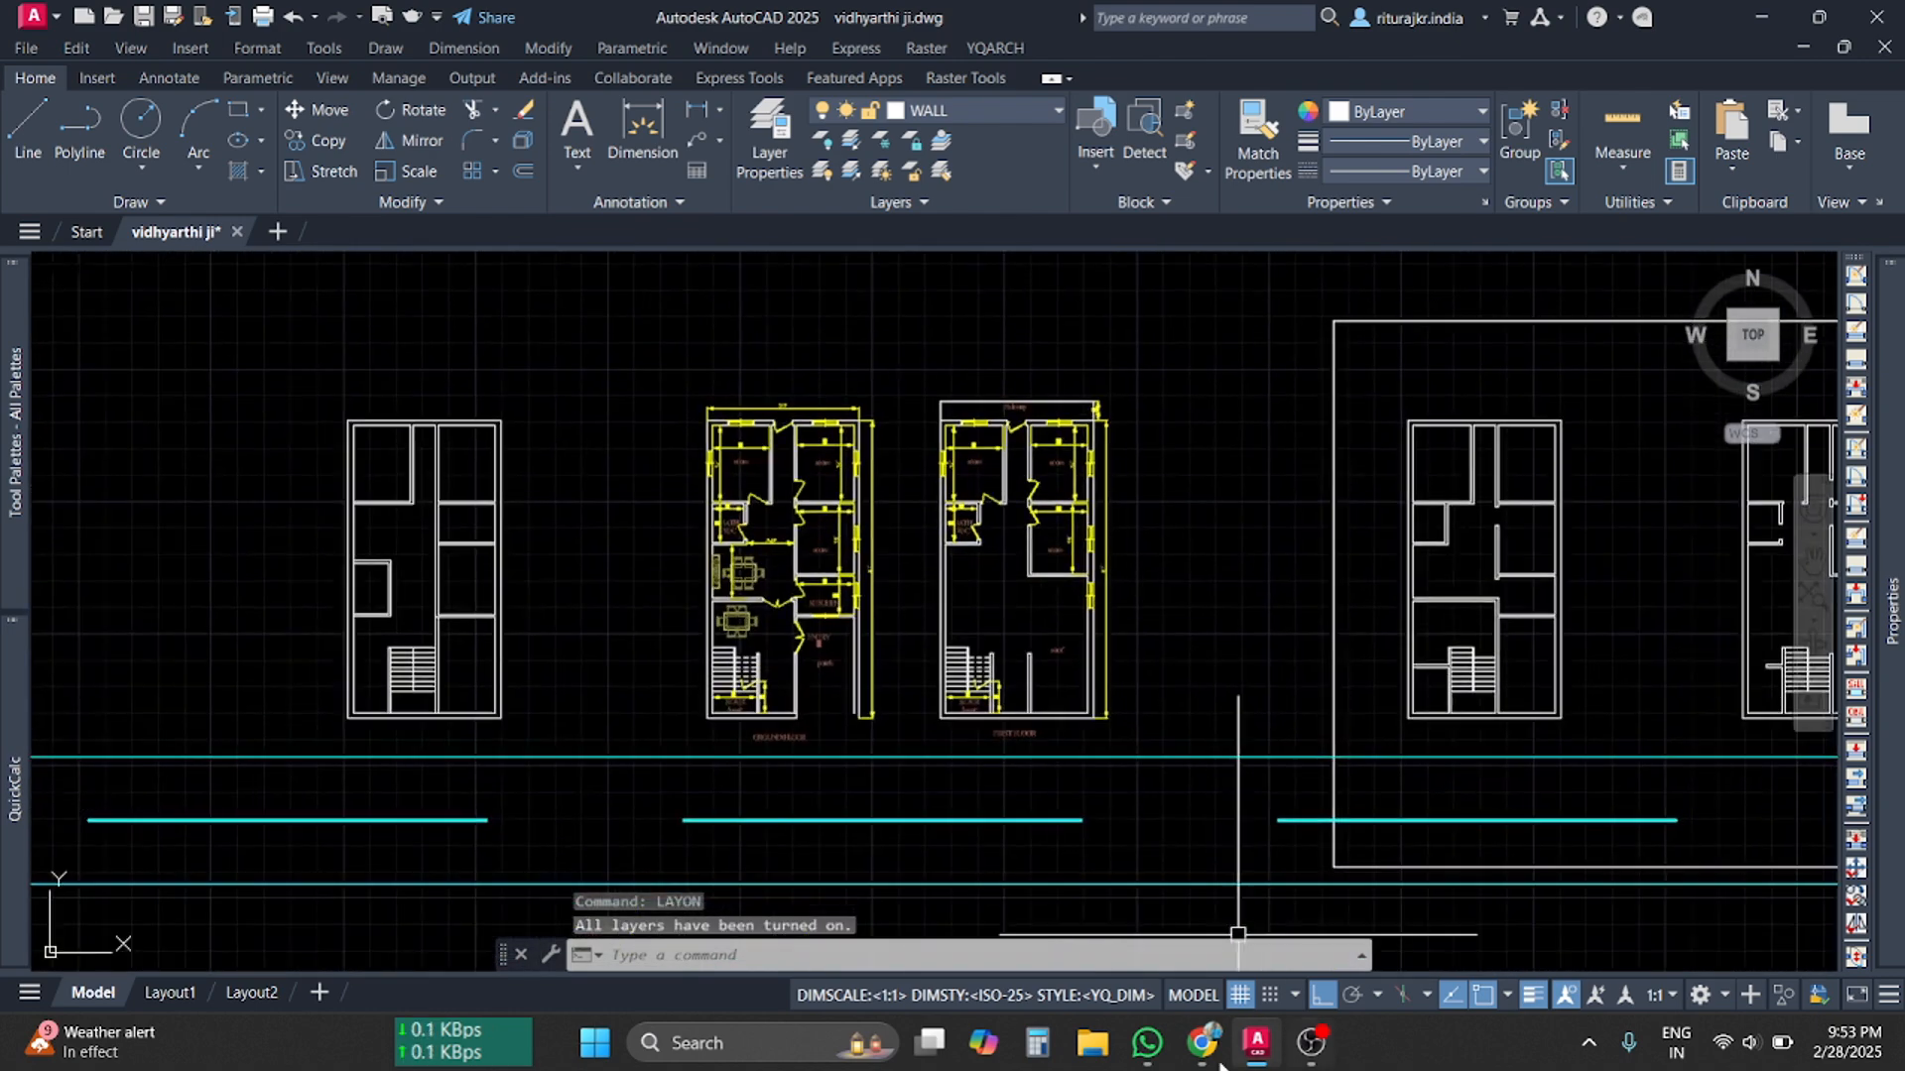
In Graphy's course builder, highlight the layer freezing/locking and Layer States outline lines
{"action": "left_click", "coordinate": [1202, 1043]}
{"action": "left_click_drag", "start_coordinate": [977, 695], "coordinate": [613, 697]}
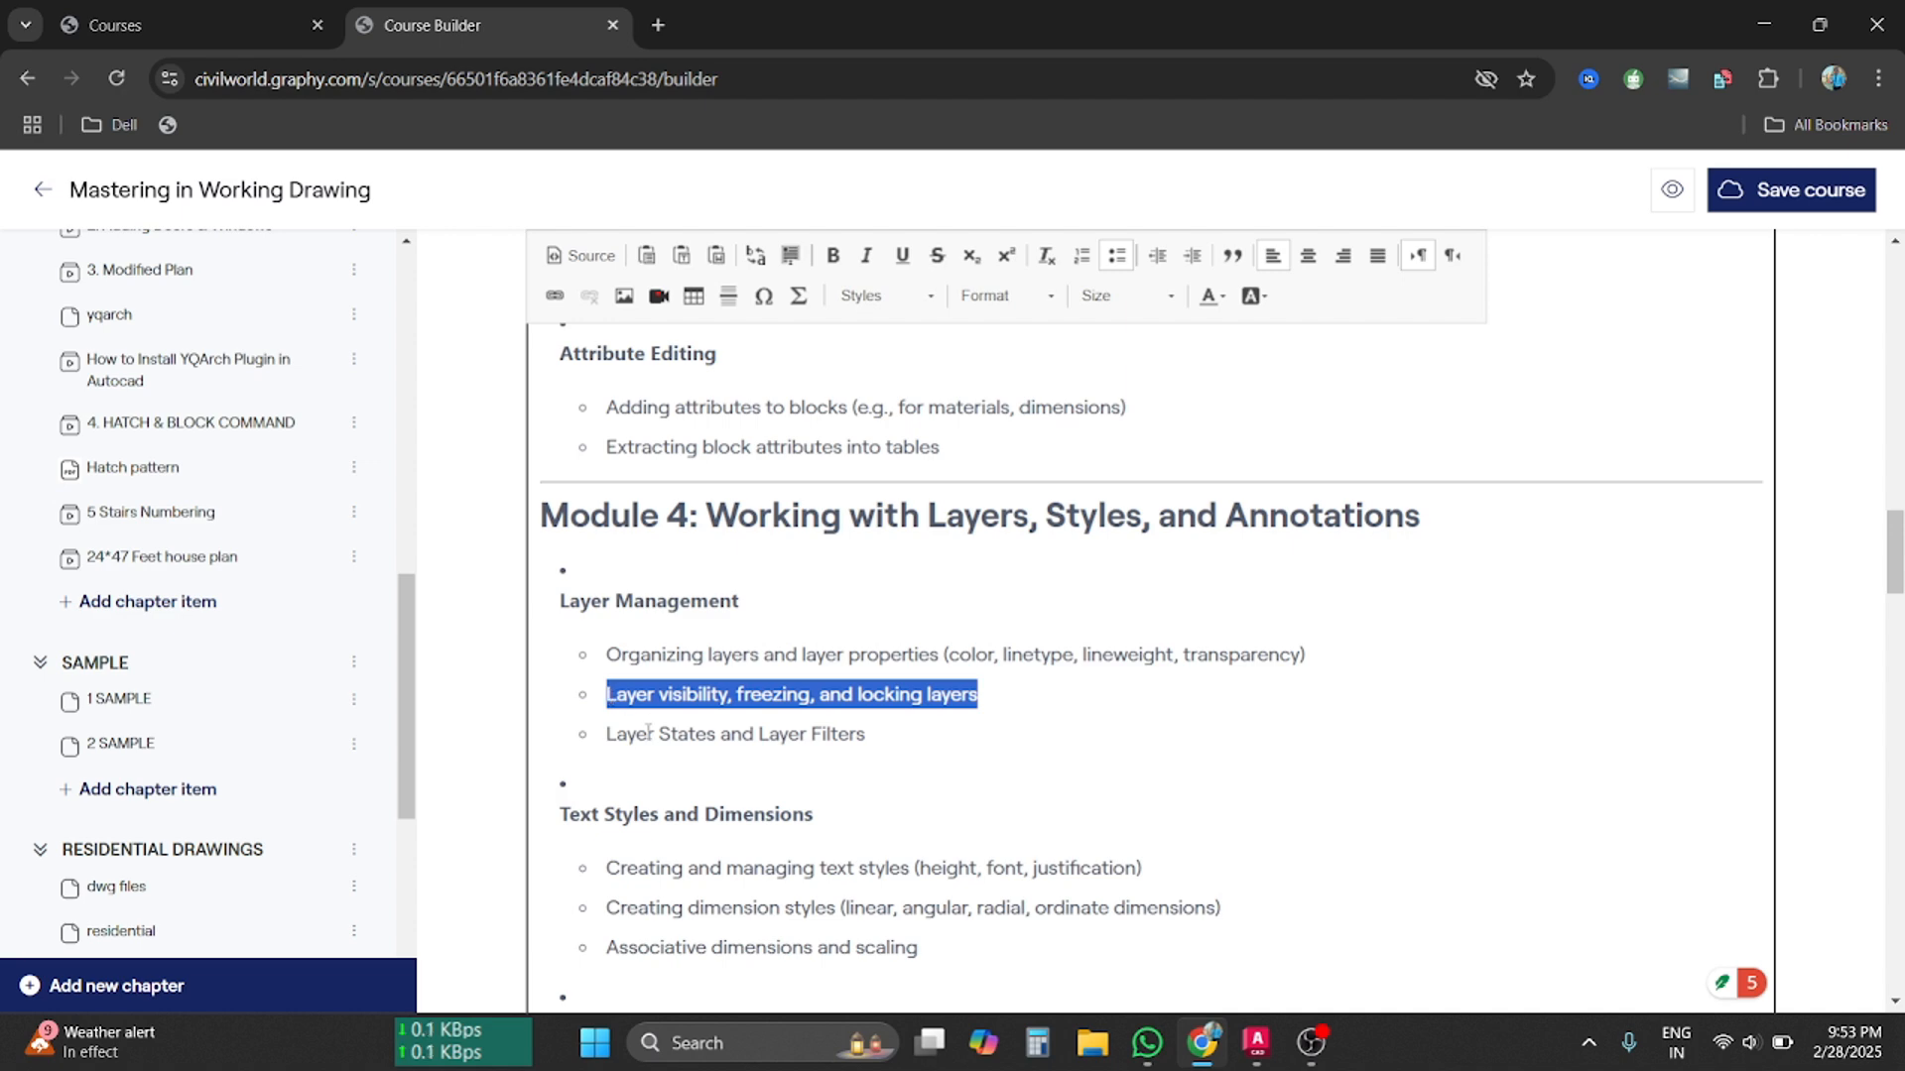
{"action": "left_click", "coordinate": [806, 736]}
{"action": "left_click_drag", "start_coordinate": [690, 737], "coordinate": [612, 738]}
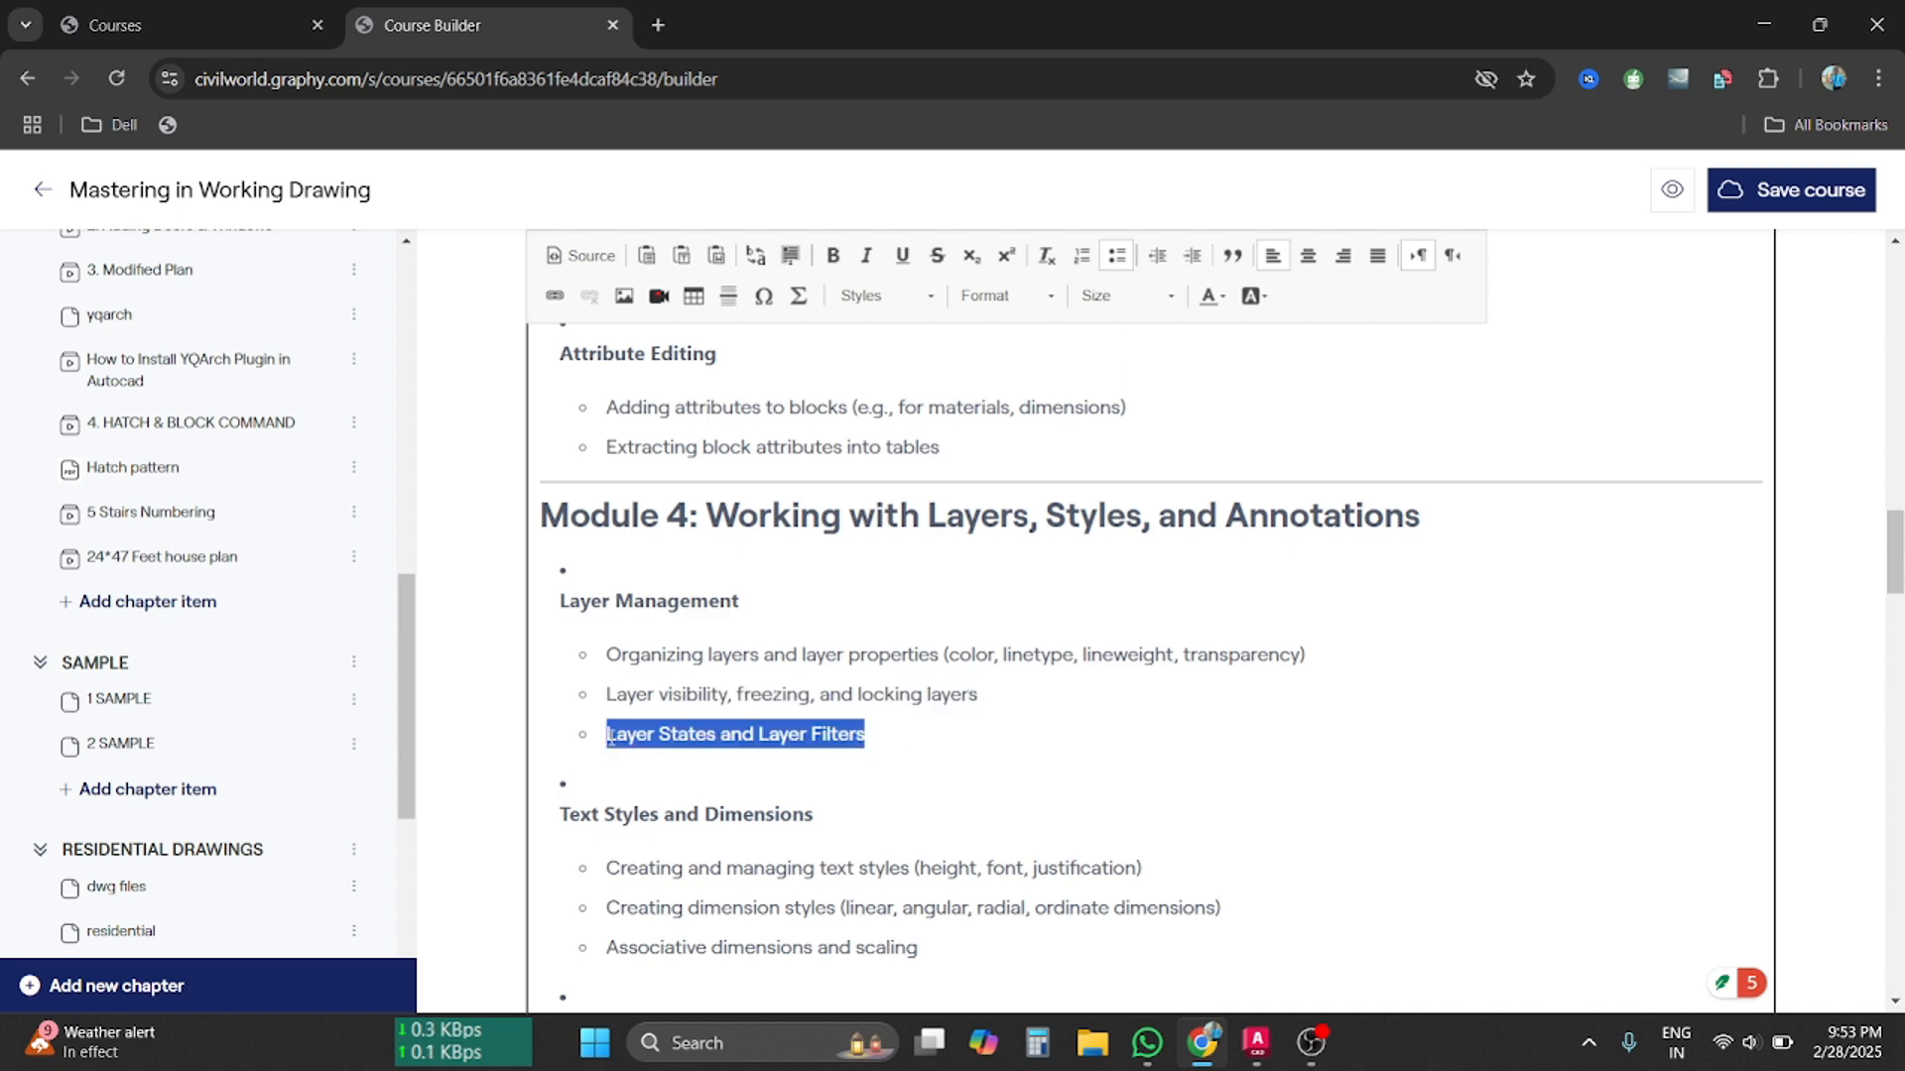
Lock the WALL layer in the Layer Properties palette
{"action": "left_click", "coordinate": [1256, 1041]}
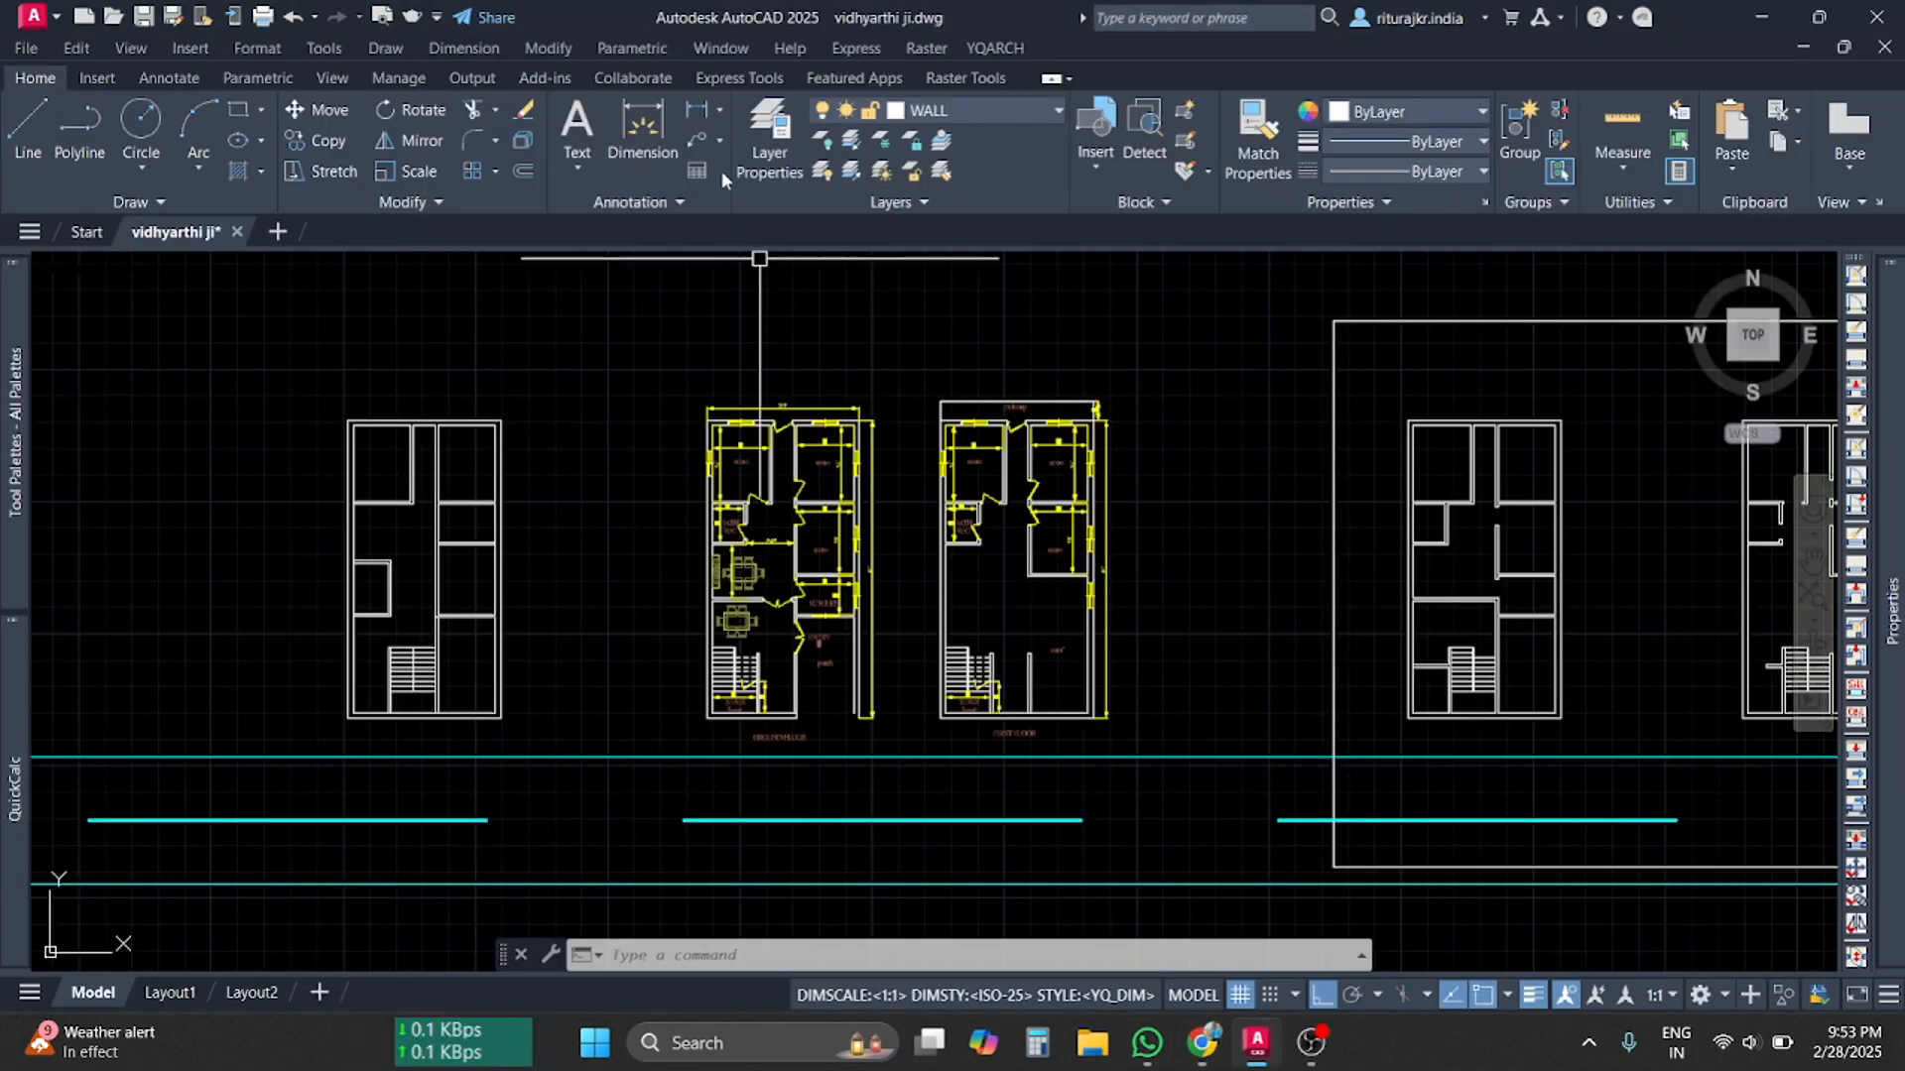
{"action": "left_click", "coordinate": [757, 169]}
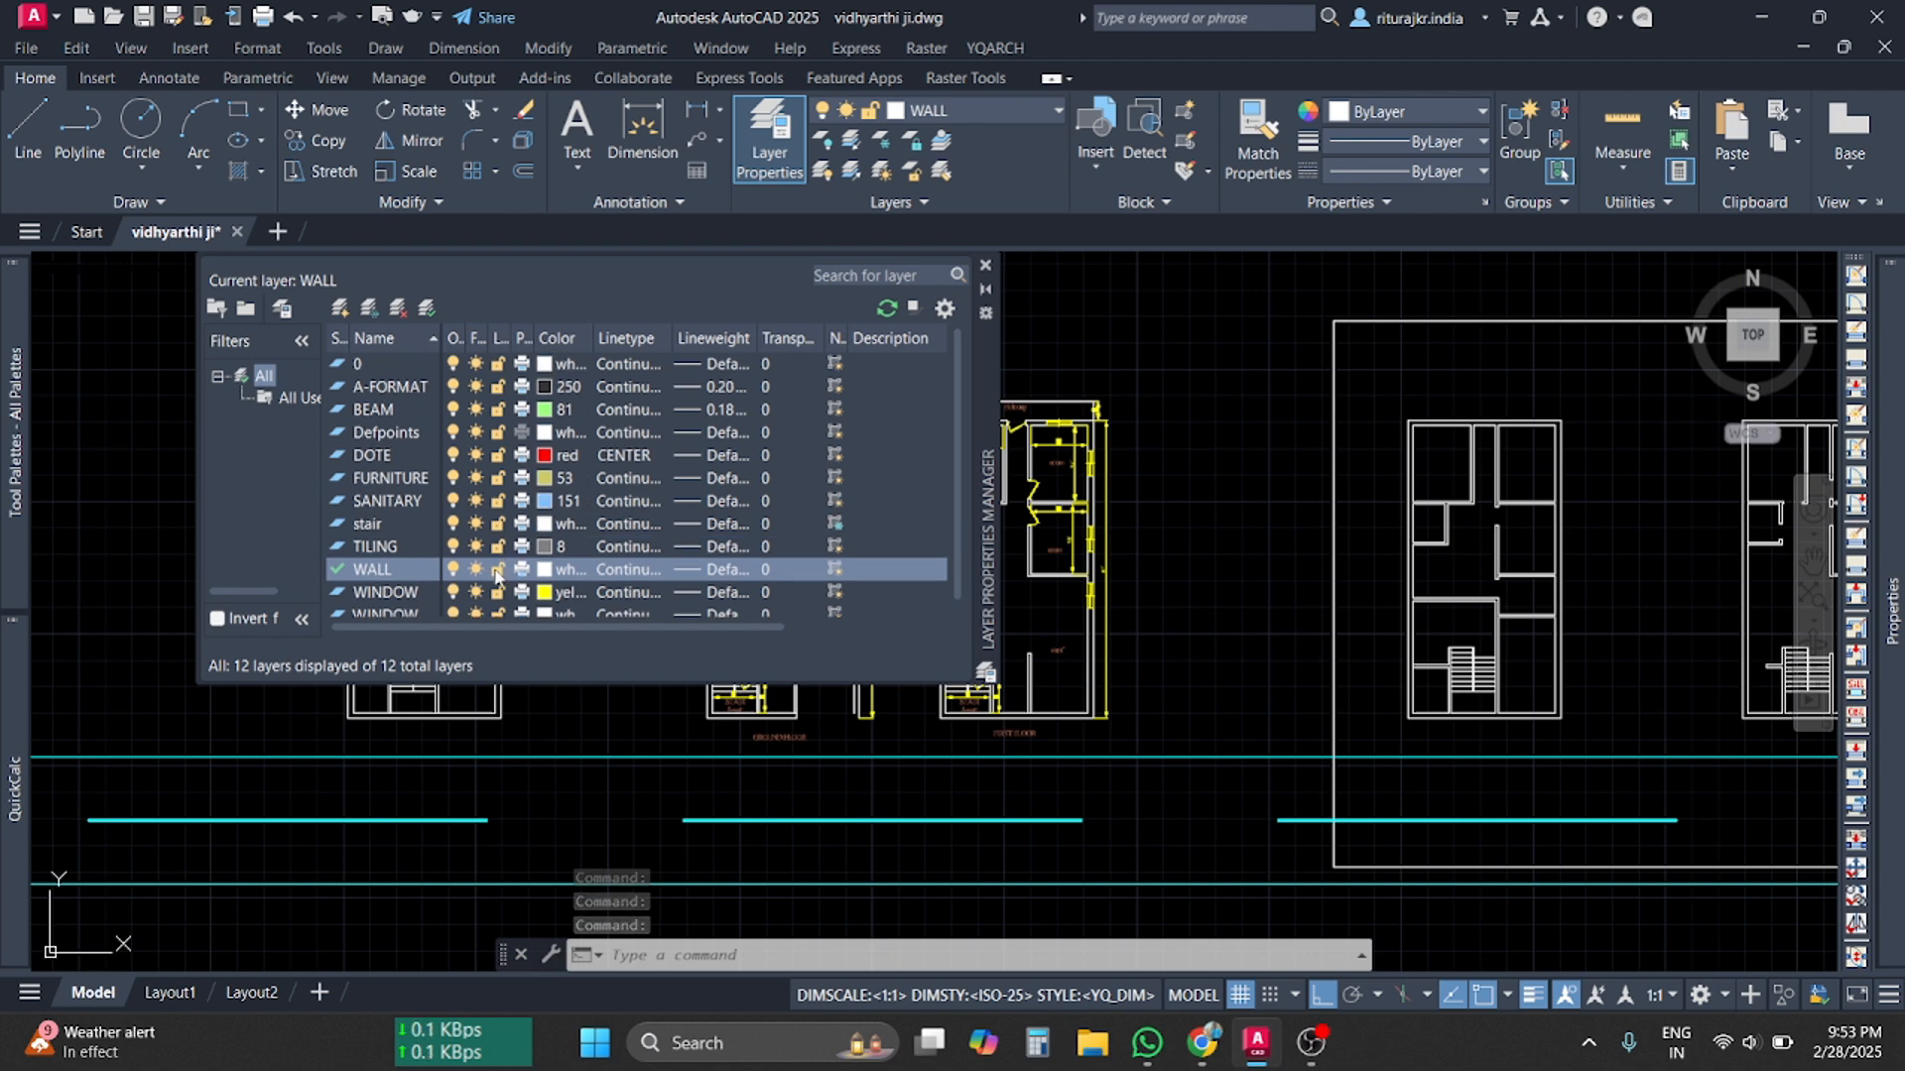
{"action": "scroll", "coordinate": [547, 517], "scroll_direction": "down", "scroll_amount": 1}
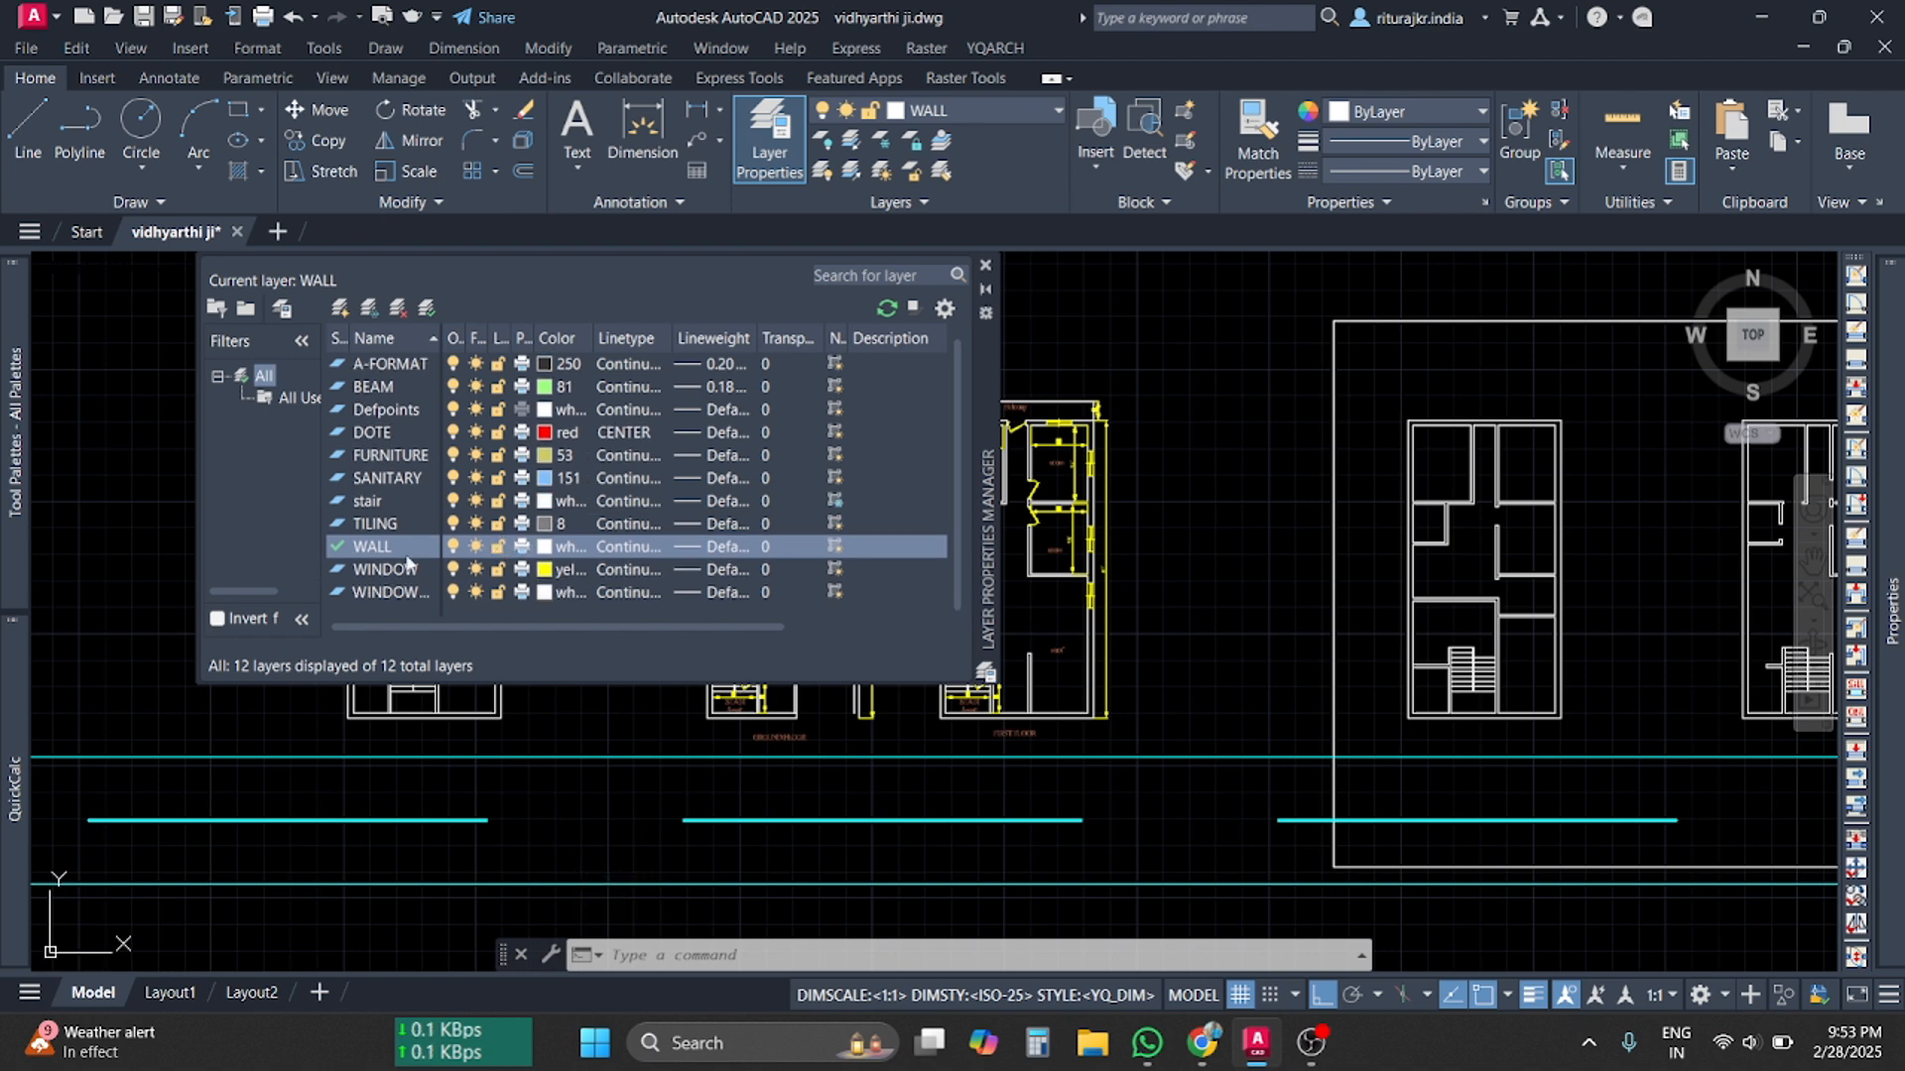
{"action": "left_click", "coordinate": [498, 546]}
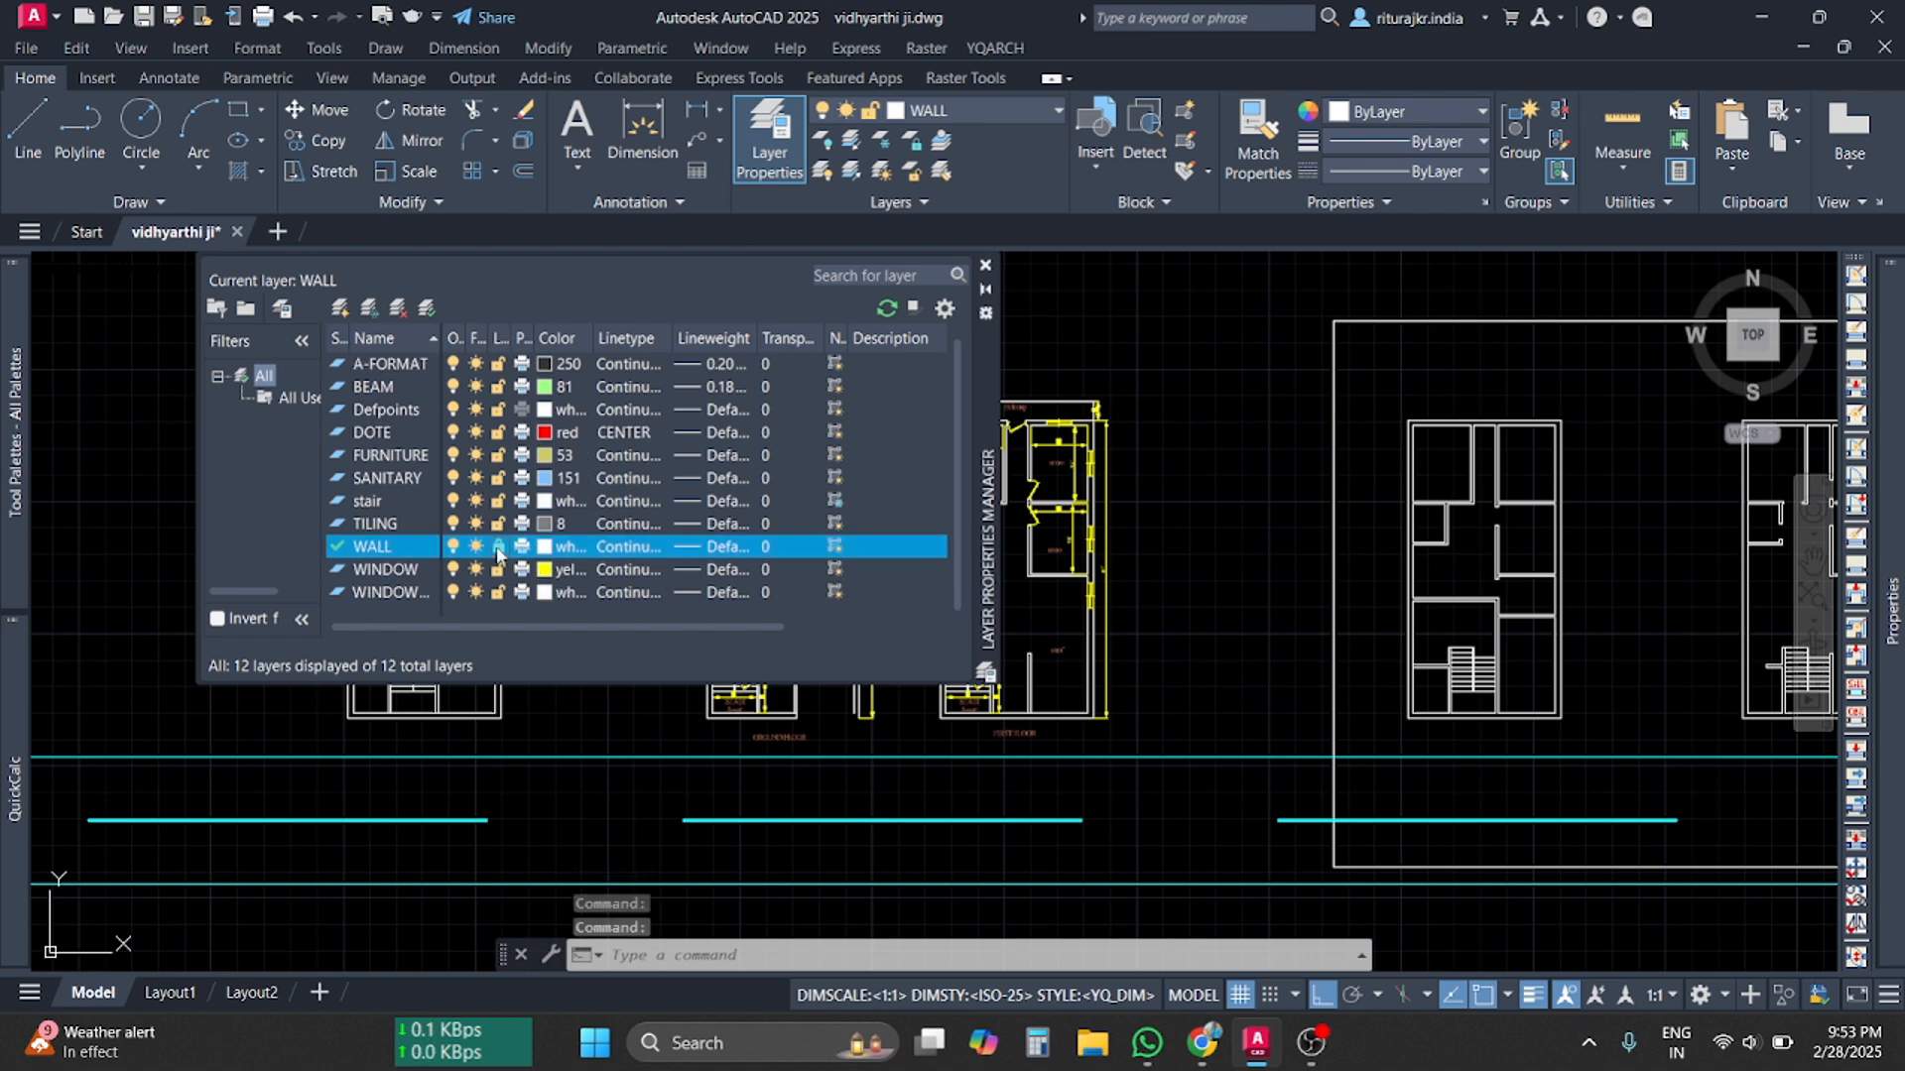
{"action": "left_click", "coordinate": [985, 268]}
Check the Layer dropdown to confirm WALL shows as locked
{"action": "scroll", "coordinate": [956, 629], "scroll_direction": "up", "scroll_amount": 6}
{"action": "left_click", "coordinate": [988, 111]}
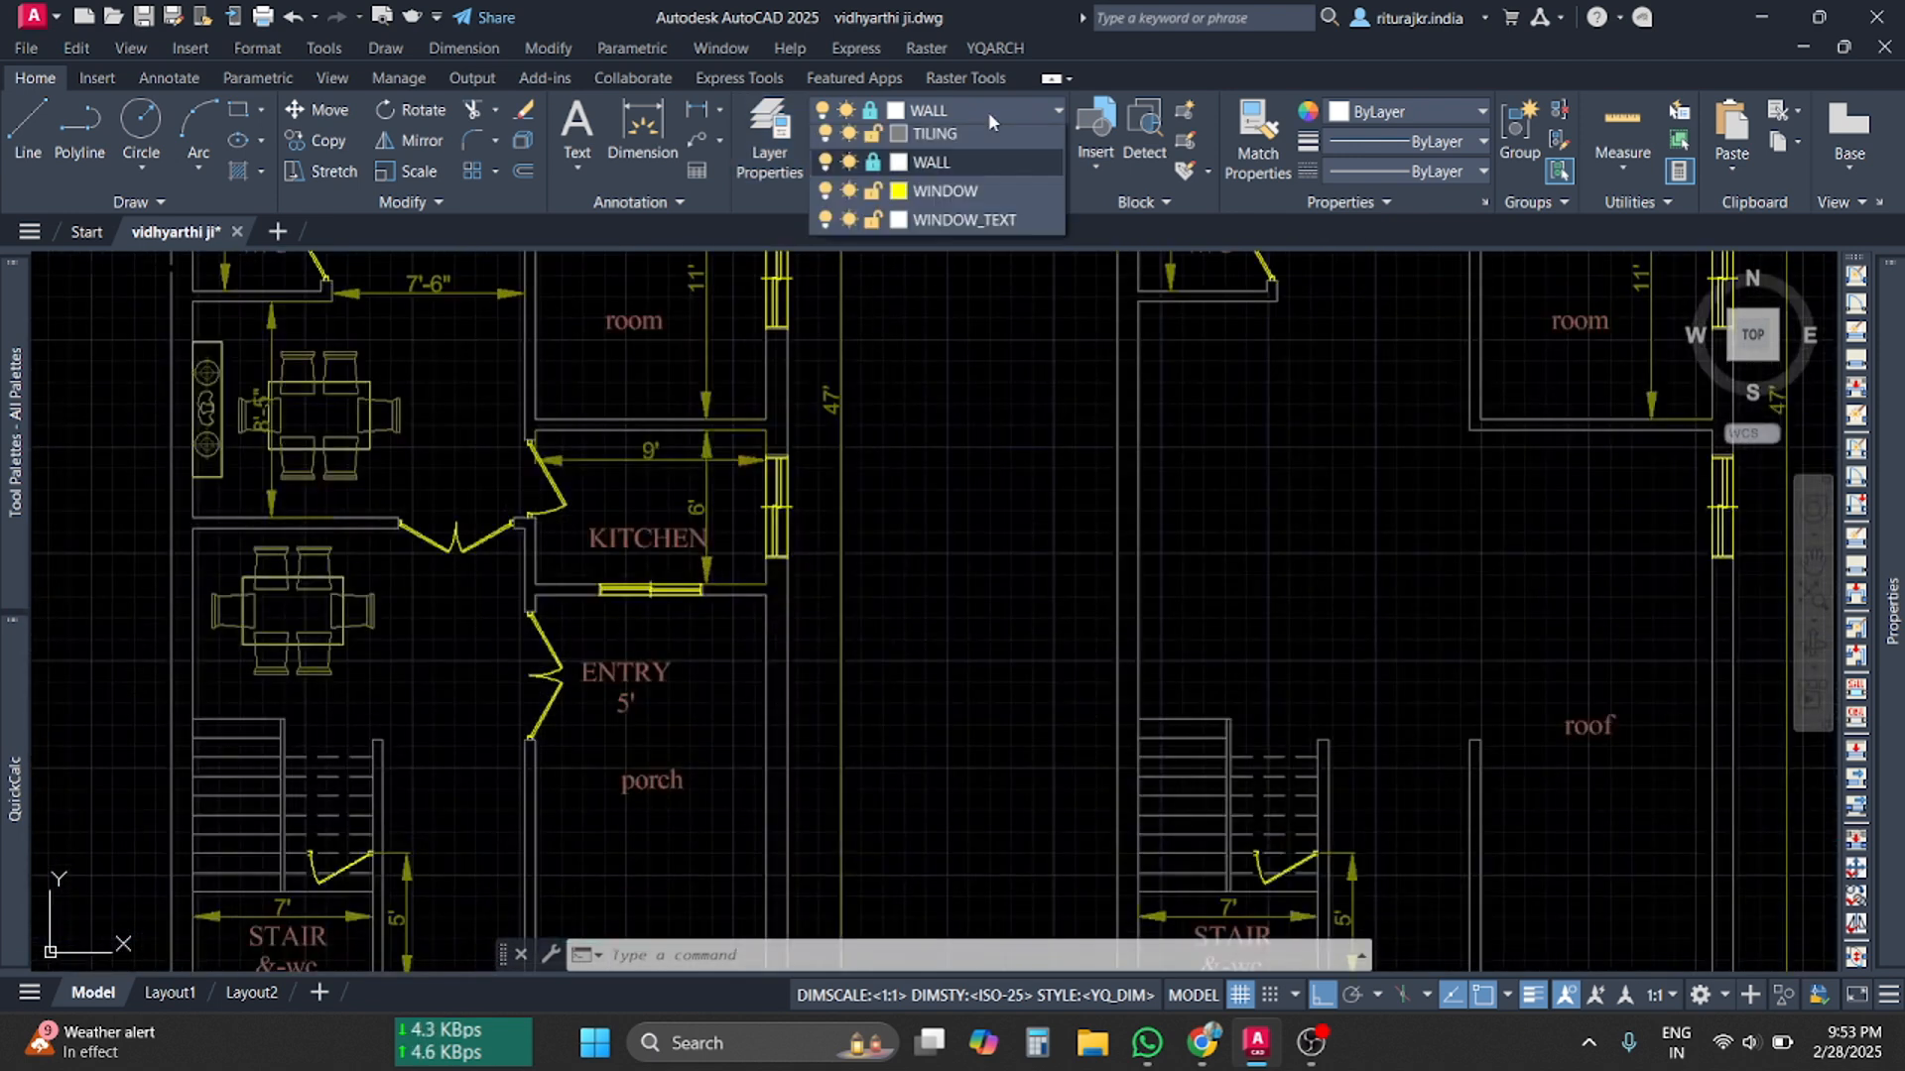
{"action": "left_click", "coordinate": [988, 111]}
{"action": "left_click", "coordinate": [988, 111]}
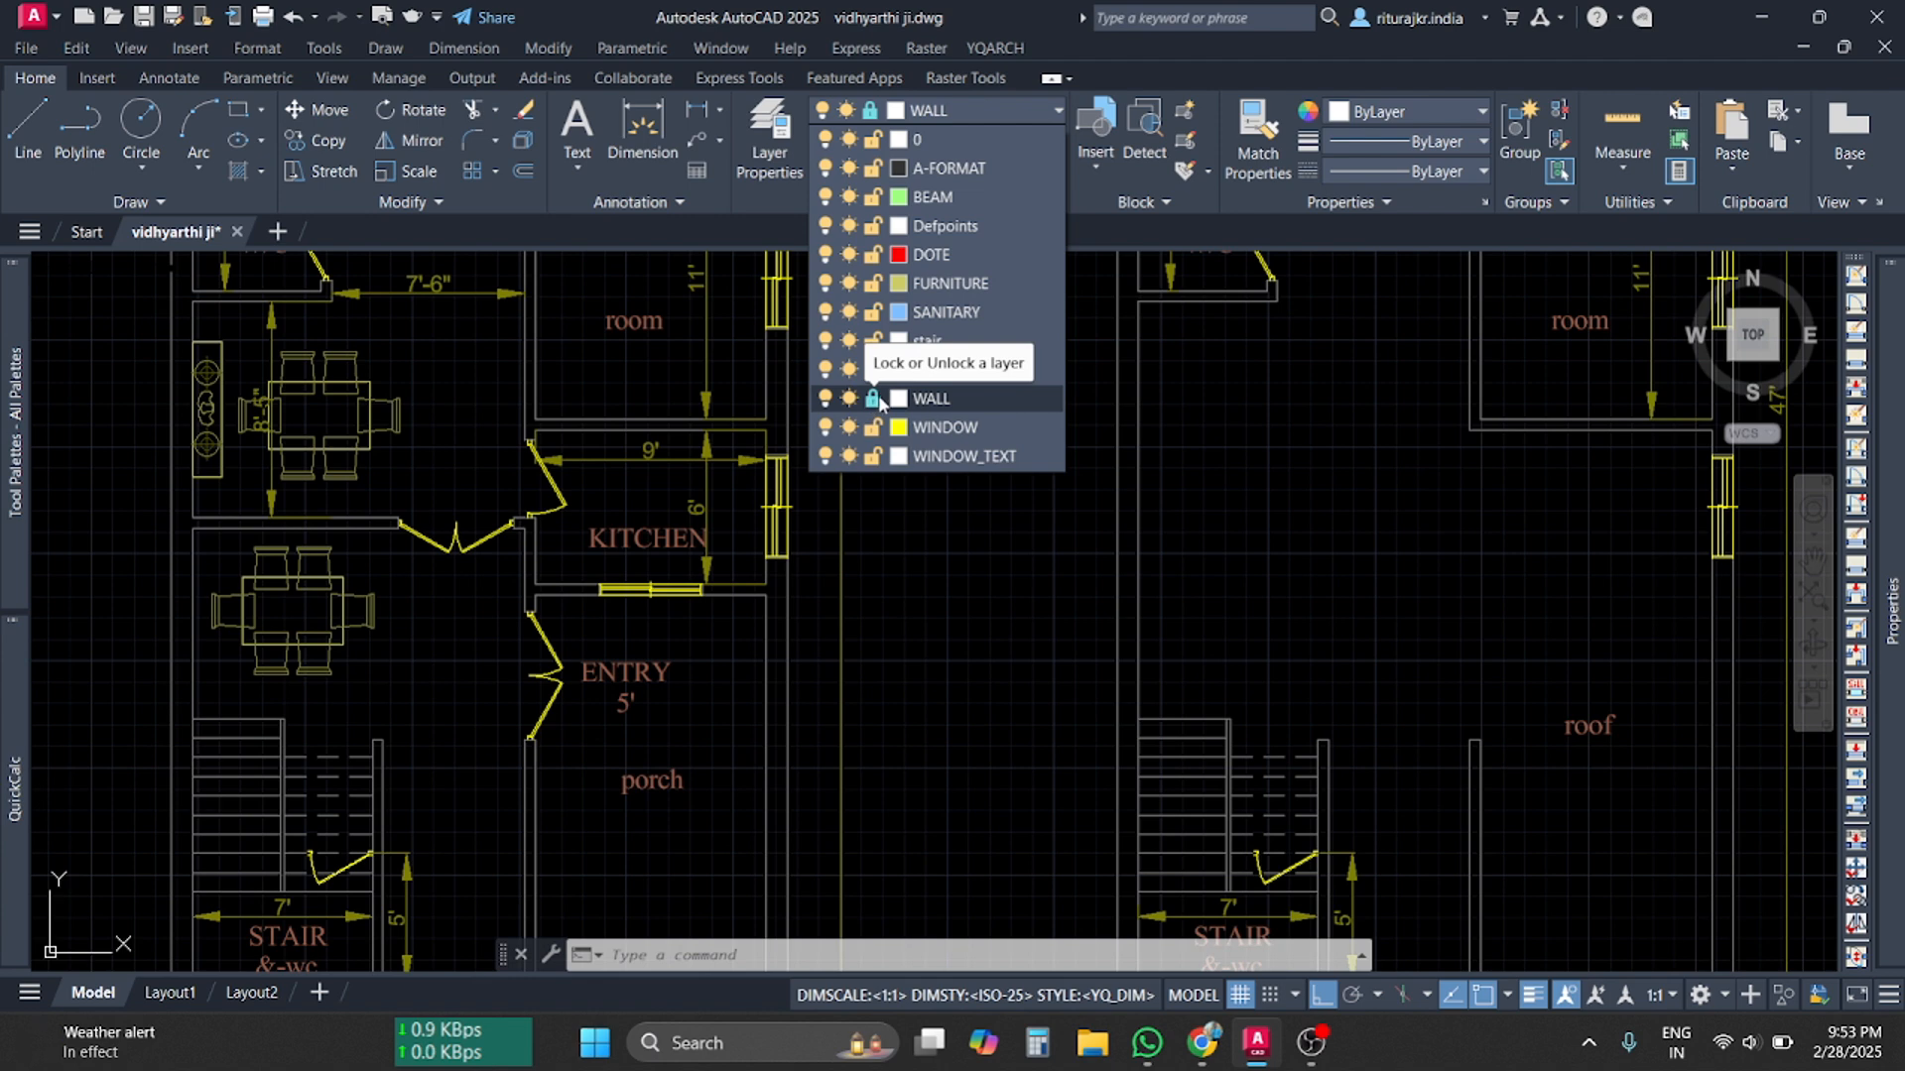
{"action": "scroll", "coordinate": [814, 784], "scroll_direction": "up", "scroll_amount": 4}
Crossing-select the porch wall lines, bring the porch and stair walls into view, then cancel
{"action": "left_click", "coordinate": [792, 784]}
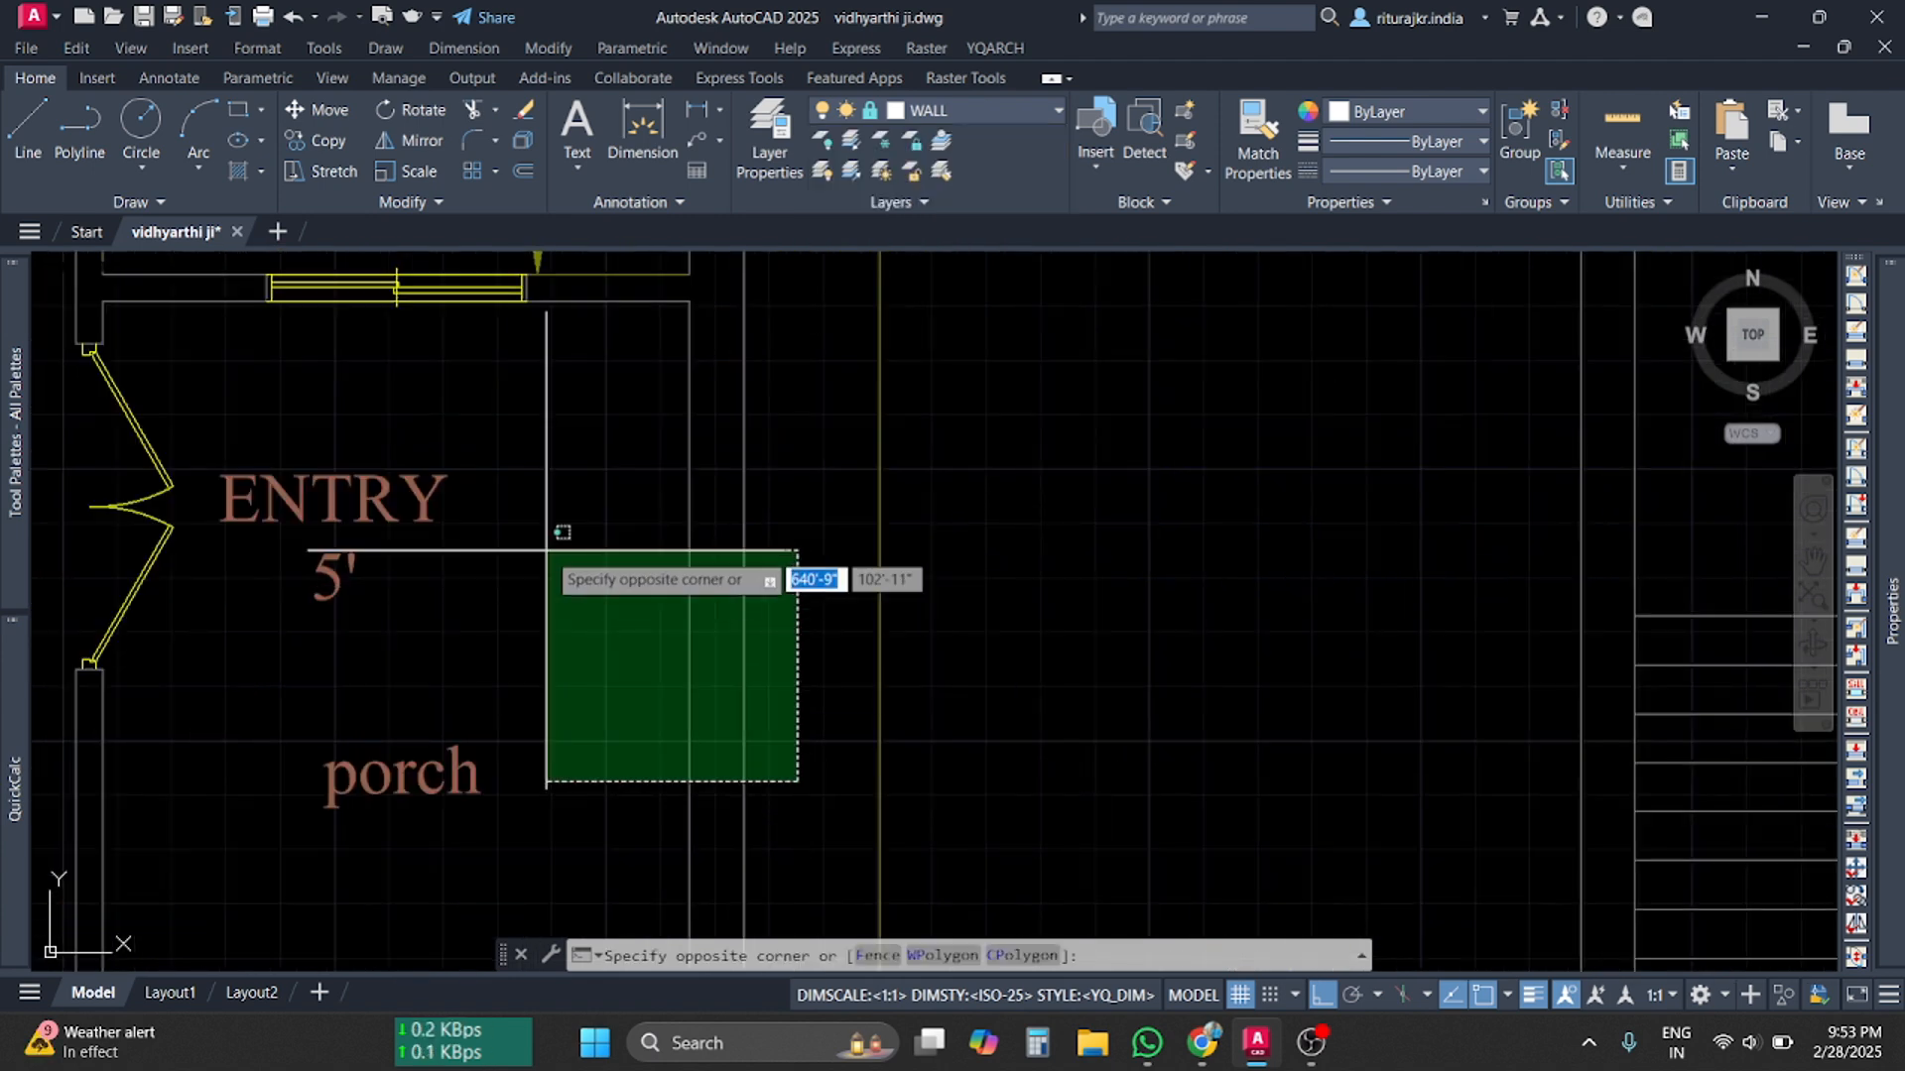
{"action": "left_click", "coordinate": [627, 523]}
{"action": "scroll", "coordinate": [680, 586], "scroll_direction": "down", "scroll_amount": 4}
{"action": "middle_click_drag", "start_coordinate": [731, 800], "coordinate": [859, 535]}
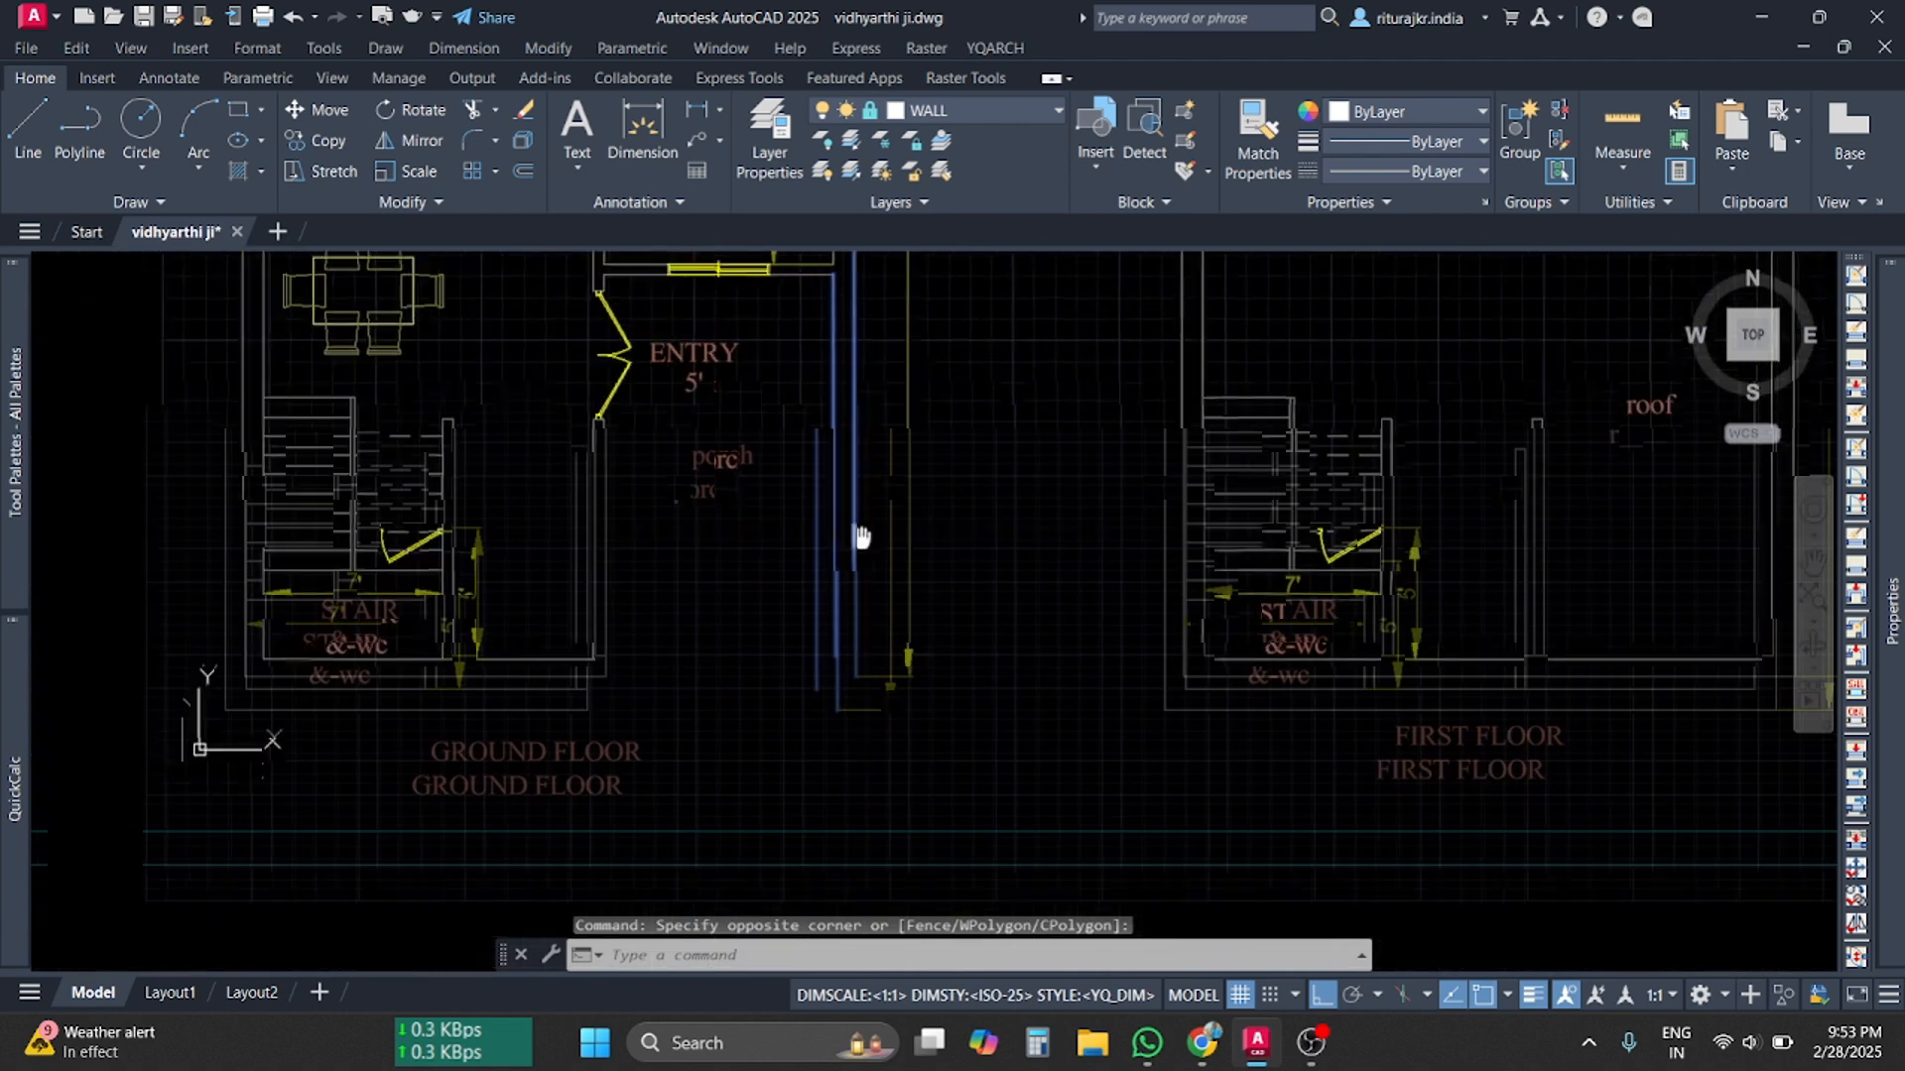
{"action": "scroll", "coordinate": [850, 569], "scroll_direction": "up", "scroll_amount": 3}
{"action": "key", "text": "Escape"}
{"action": "key", "text": "Escape"}
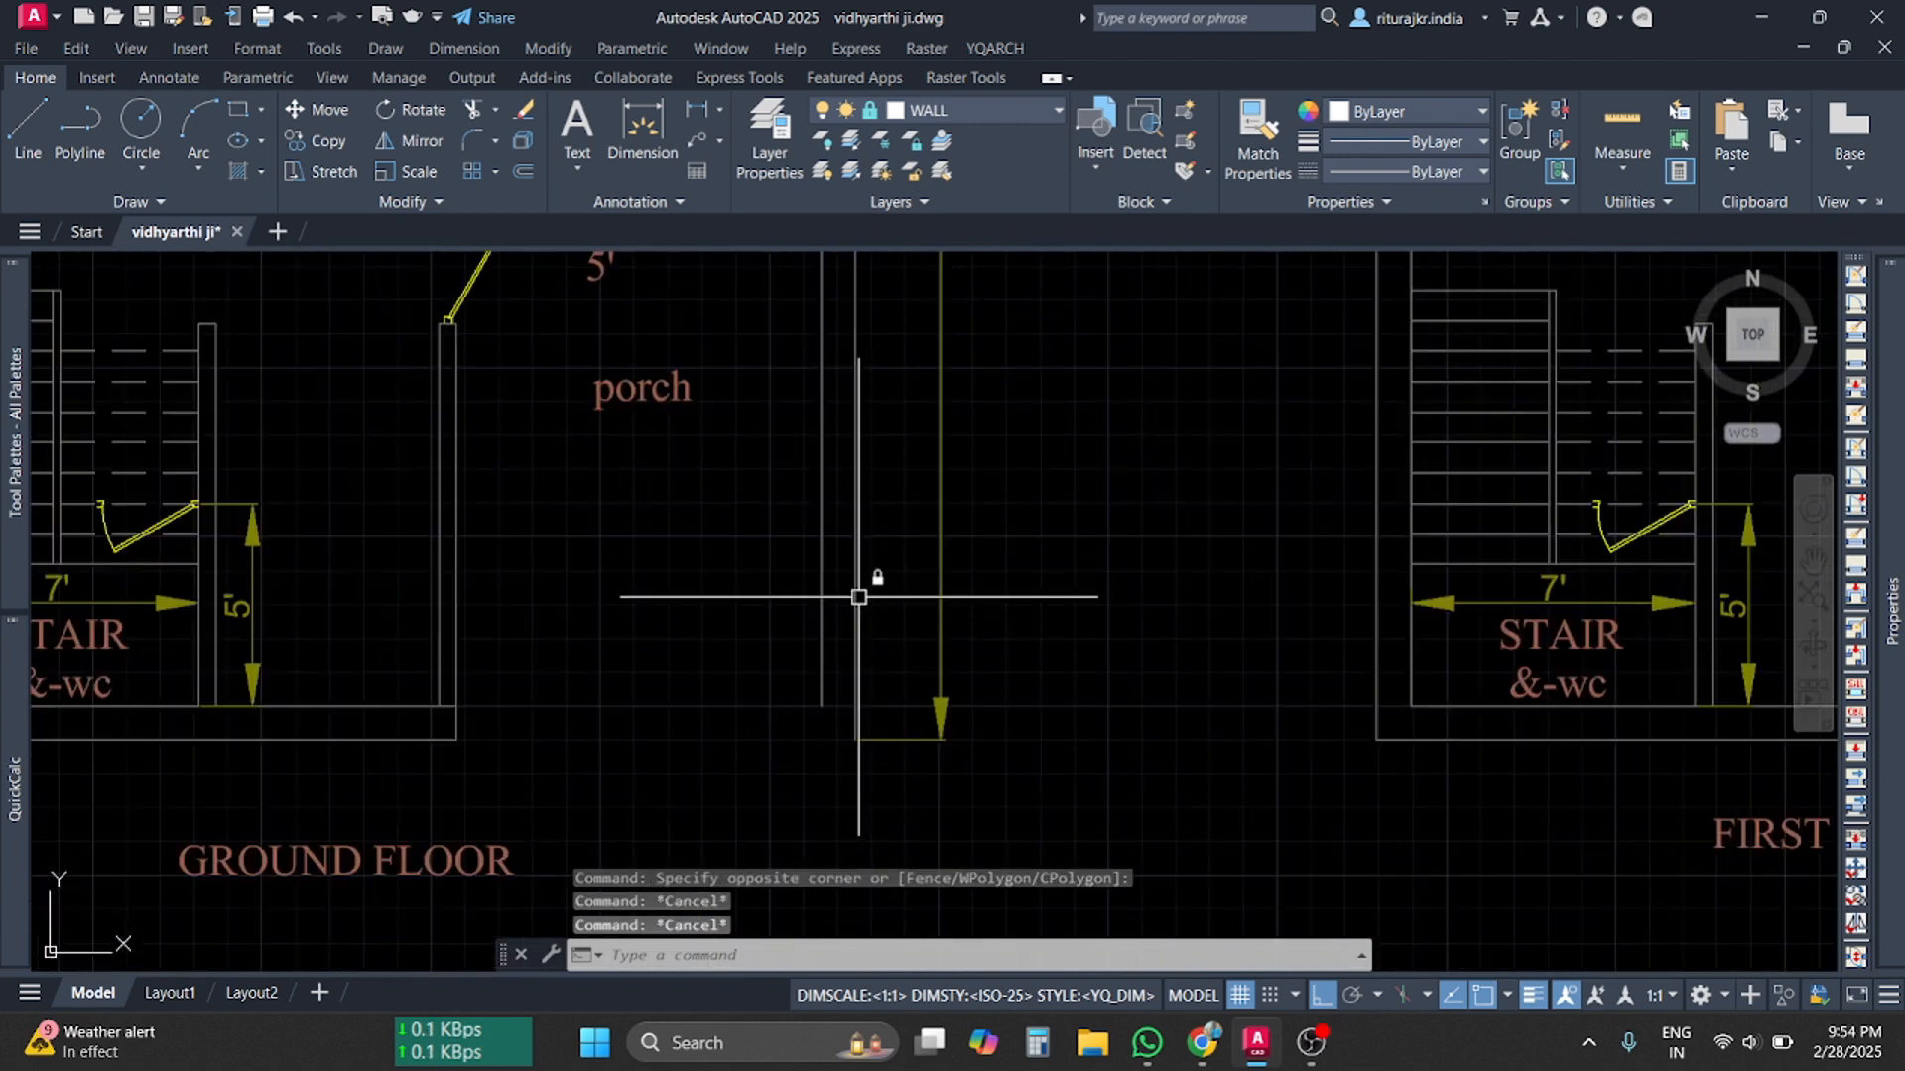
Try erasing both vertical porch walls; the locked WALL layer keeps them intact
{"action": "left_click", "coordinate": [883, 626]}
{"action": "left_click", "coordinate": [764, 447]}
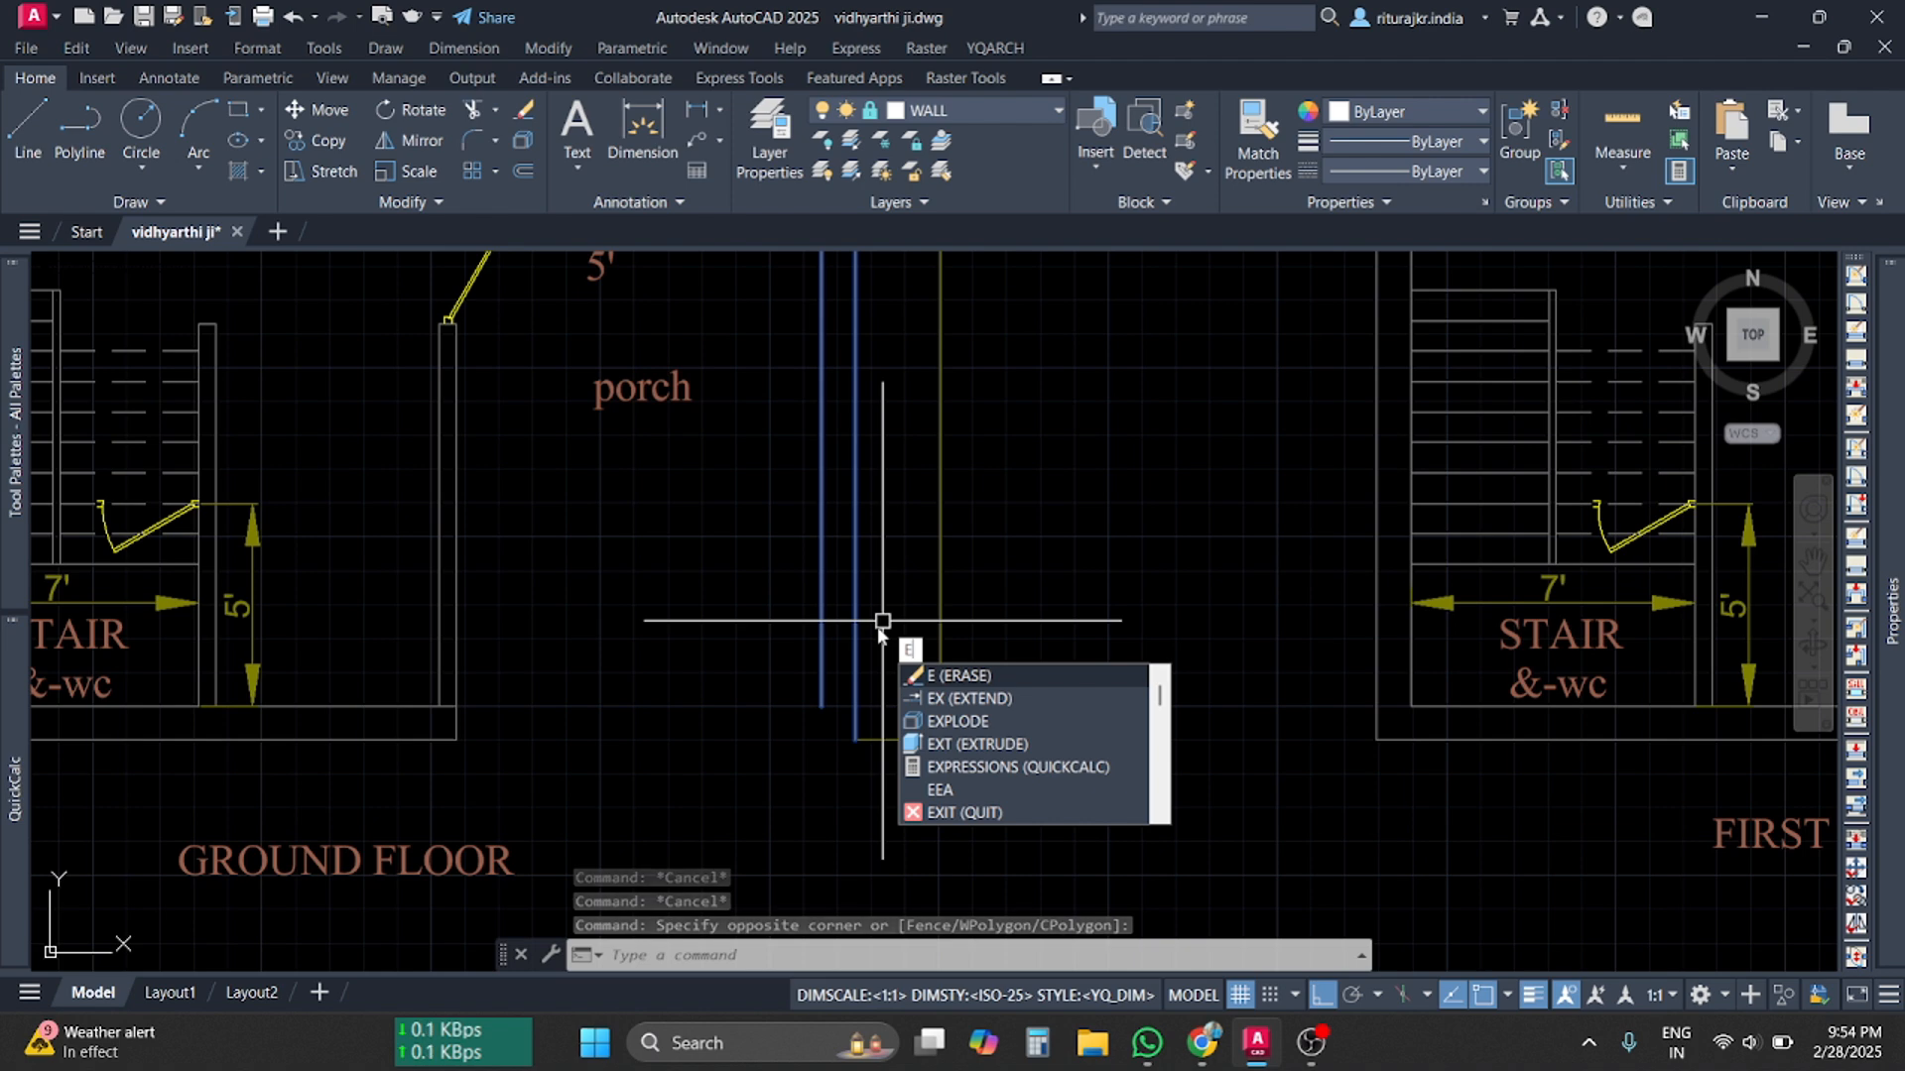
{"action": "key", "text": "Return"}
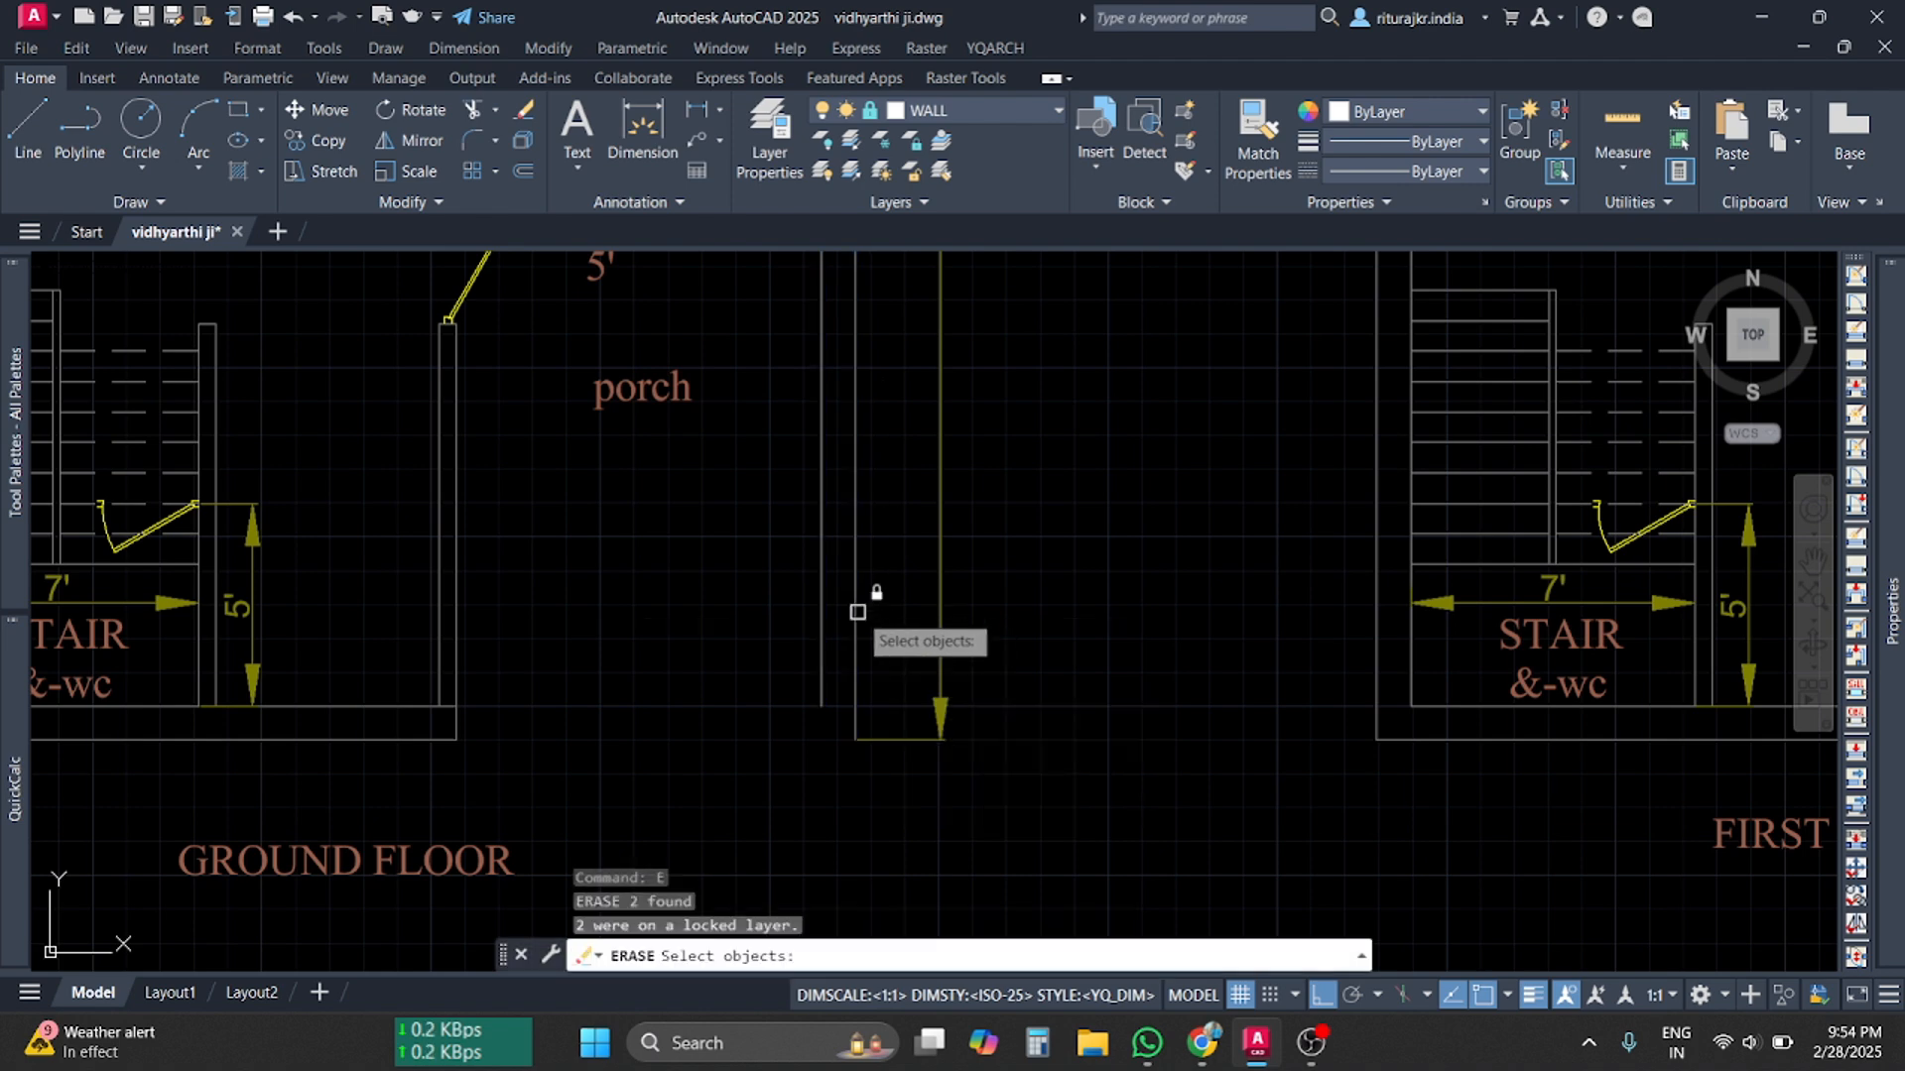
{"action": "left_click", "coordinate": [847, 629]}
{"action": "left_click", "coordinate": [780, 577]}
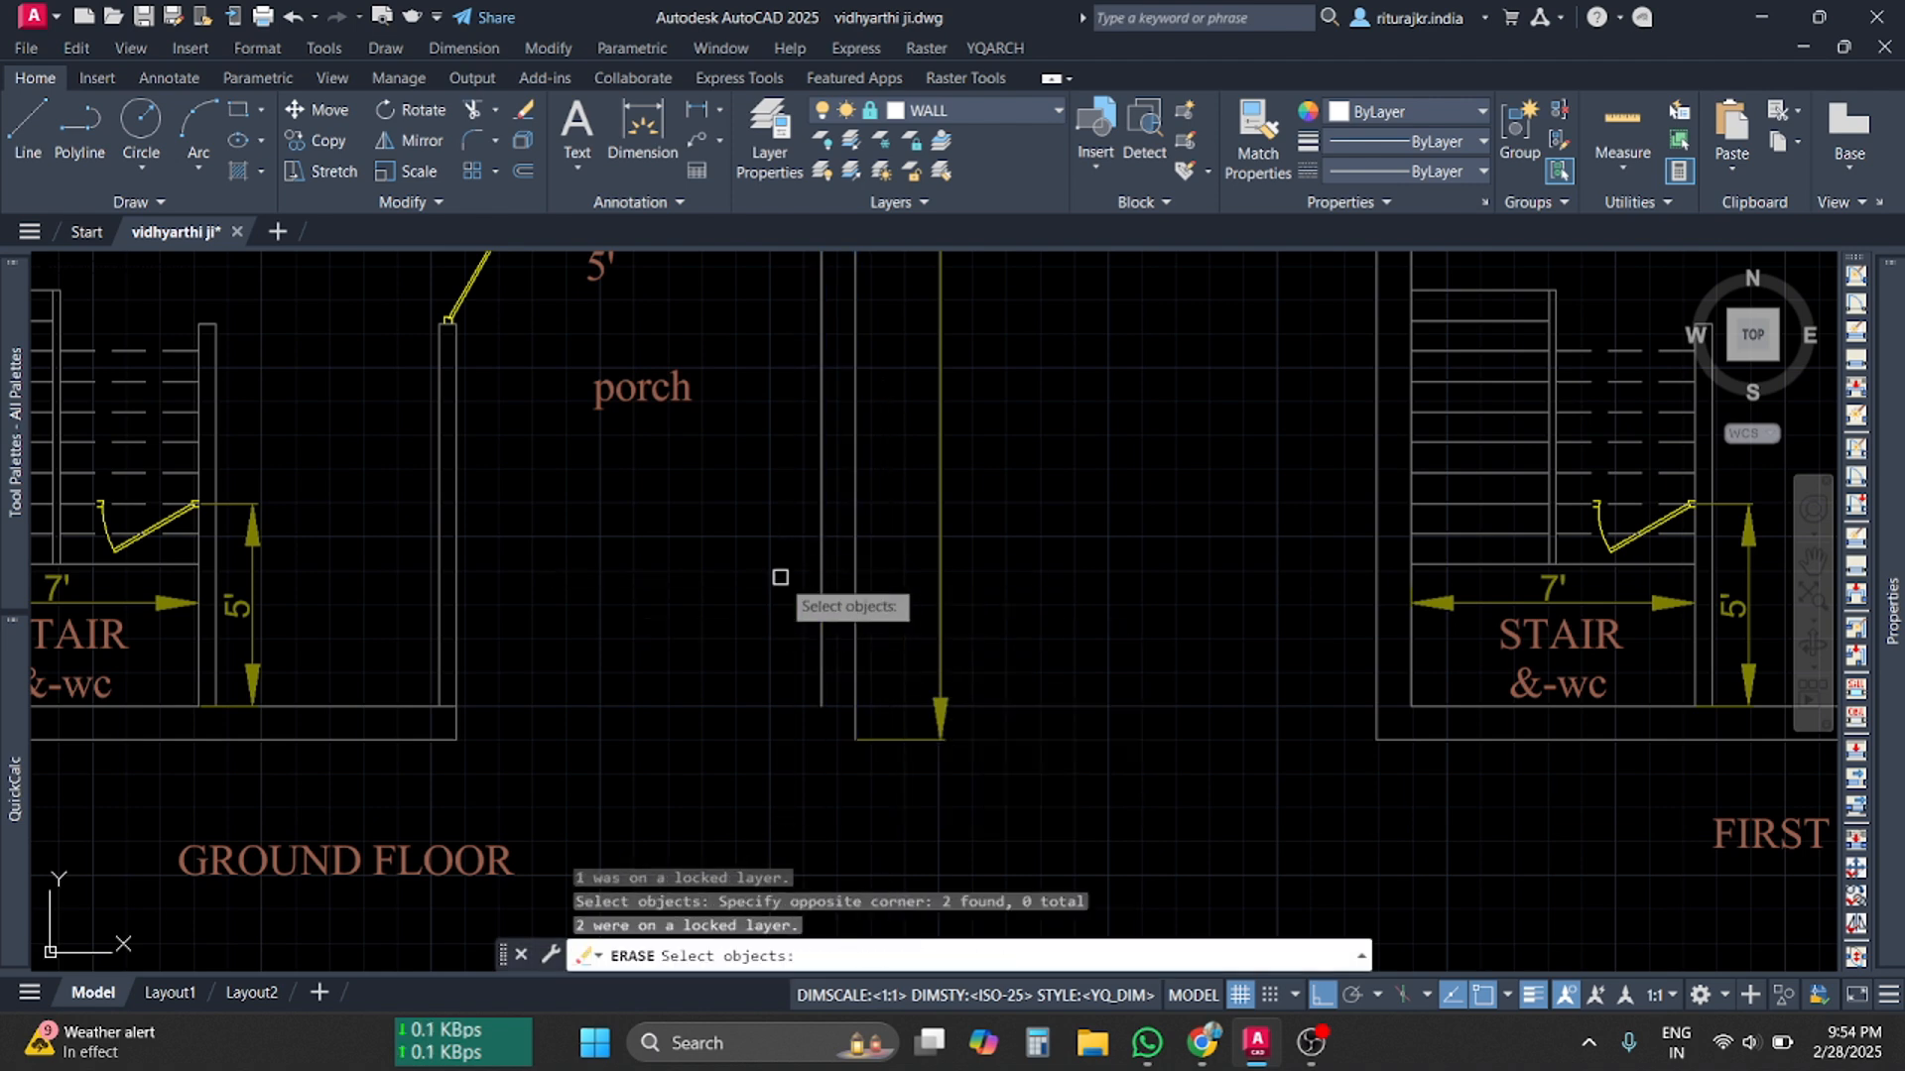
{"action": "key", "text": "Escape"}
{"action": "key", "text": "Escape"}
{"action": "key", "text": "Escape"}
Unlock the WALL layer from the Layer dropdown
{"action": "scroll", "coordinate": [880, 591], "scroll_direction": "down", "scroll_amount": 6}
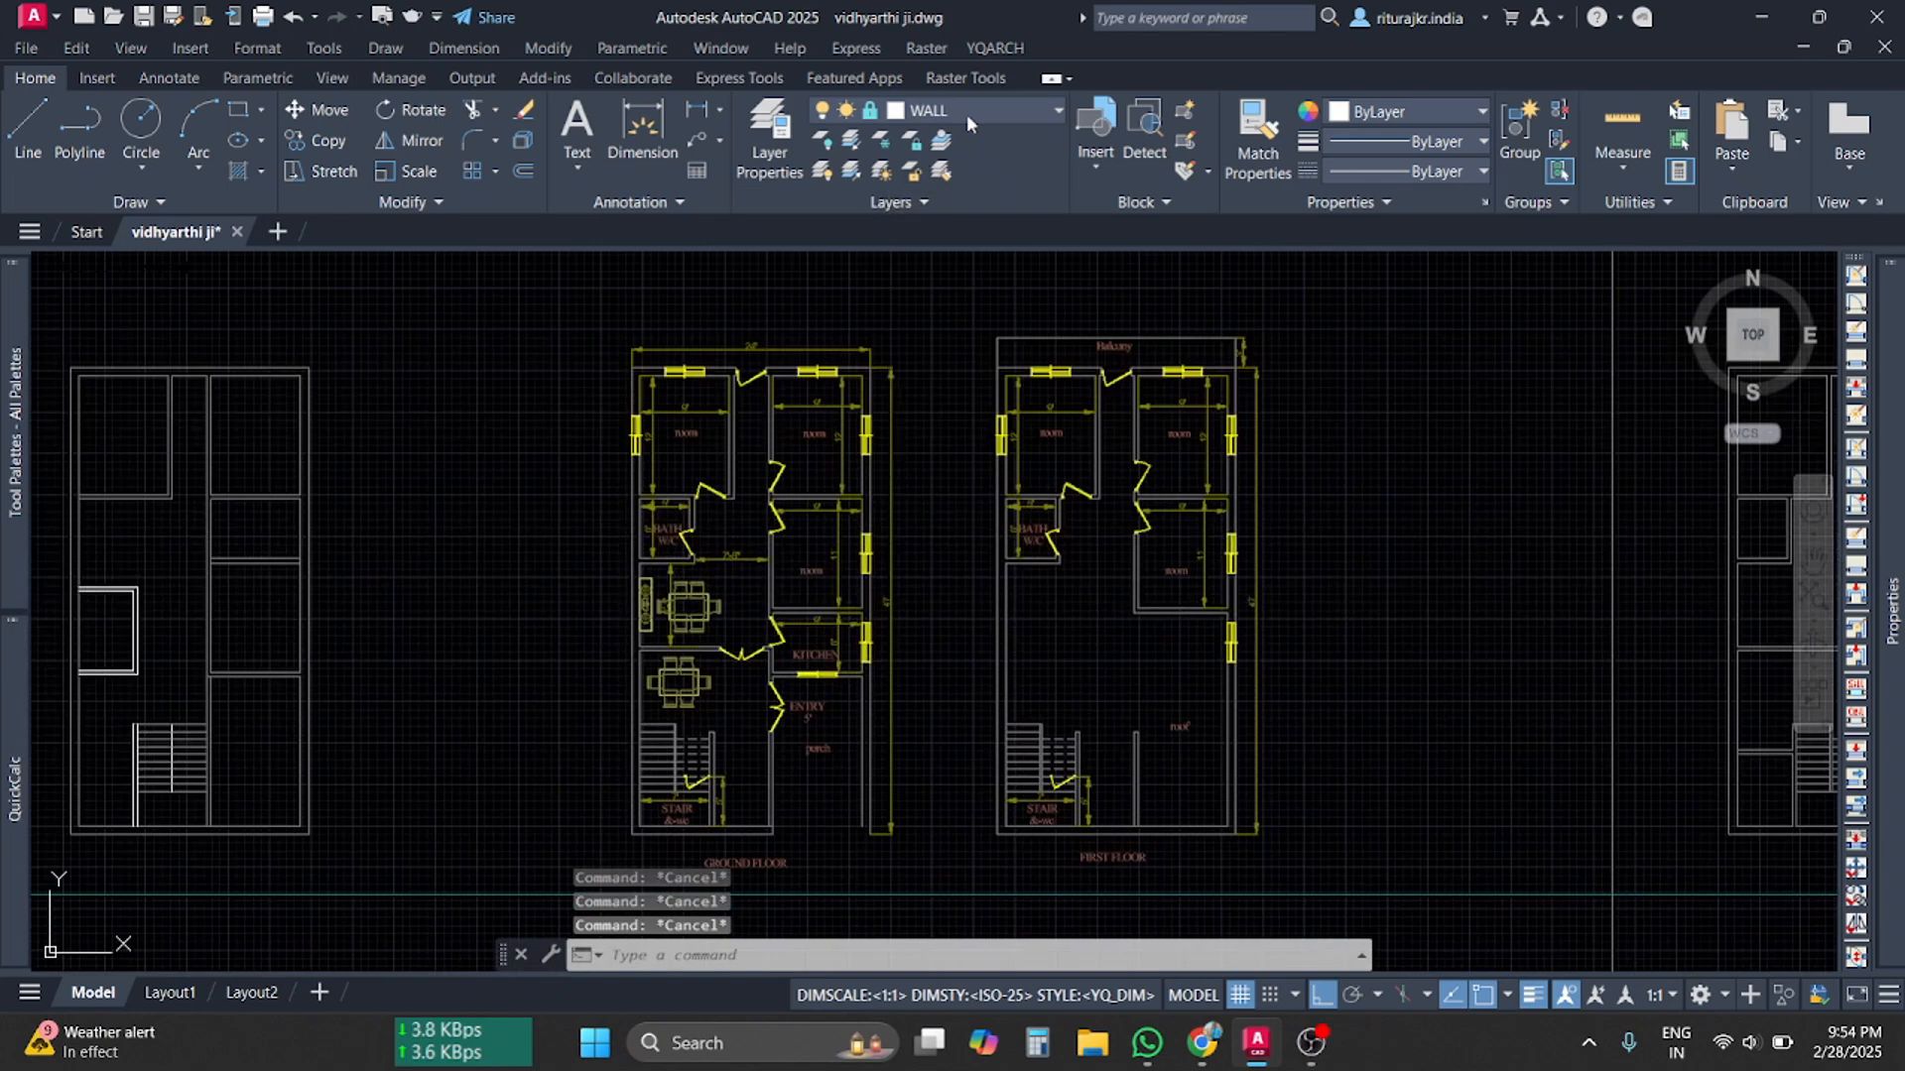
{"action": "left_click", "coordinate": [966, 115]}
{"action": "left_click", "coordinate": [873, 399]}
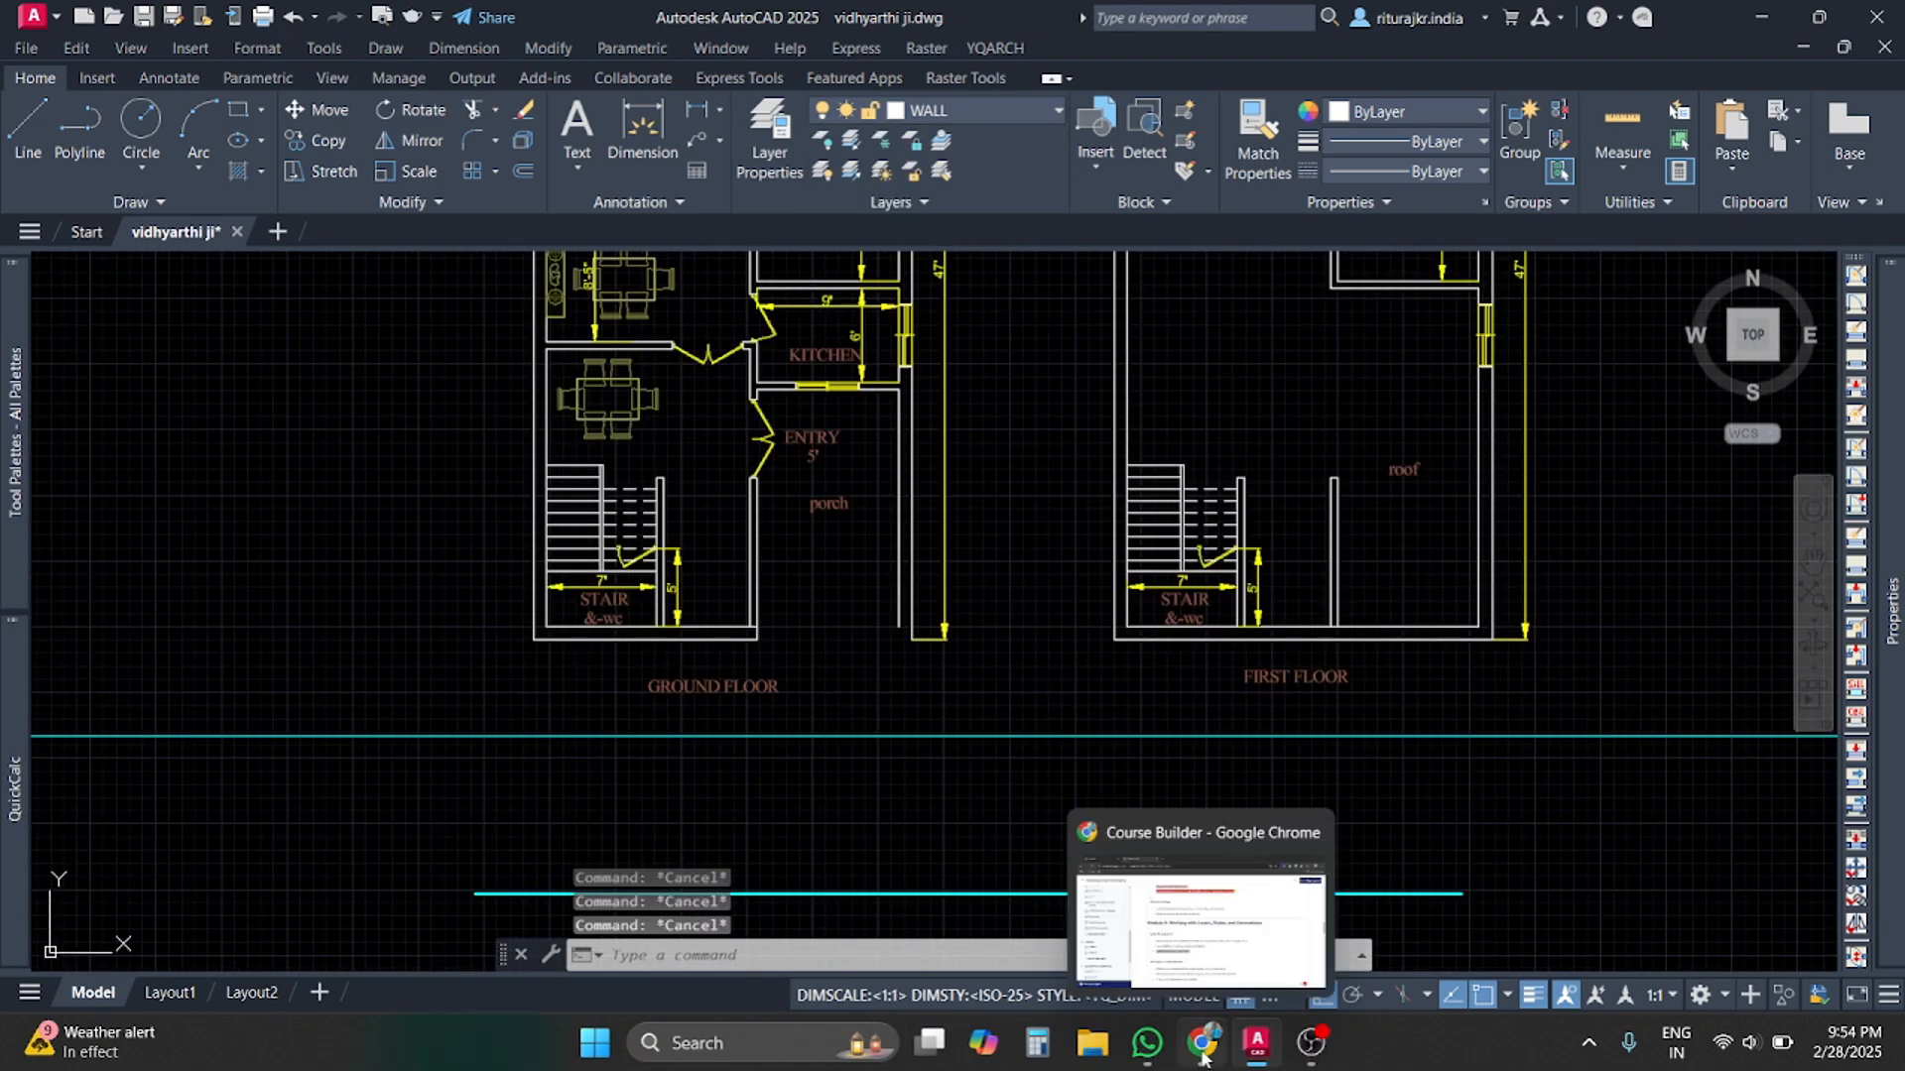
Go to Graphy's Courses tab to list all four courses, including Mastering in Working Drawing
{"action": "left_click", "coordinate": [1204, 1047]}
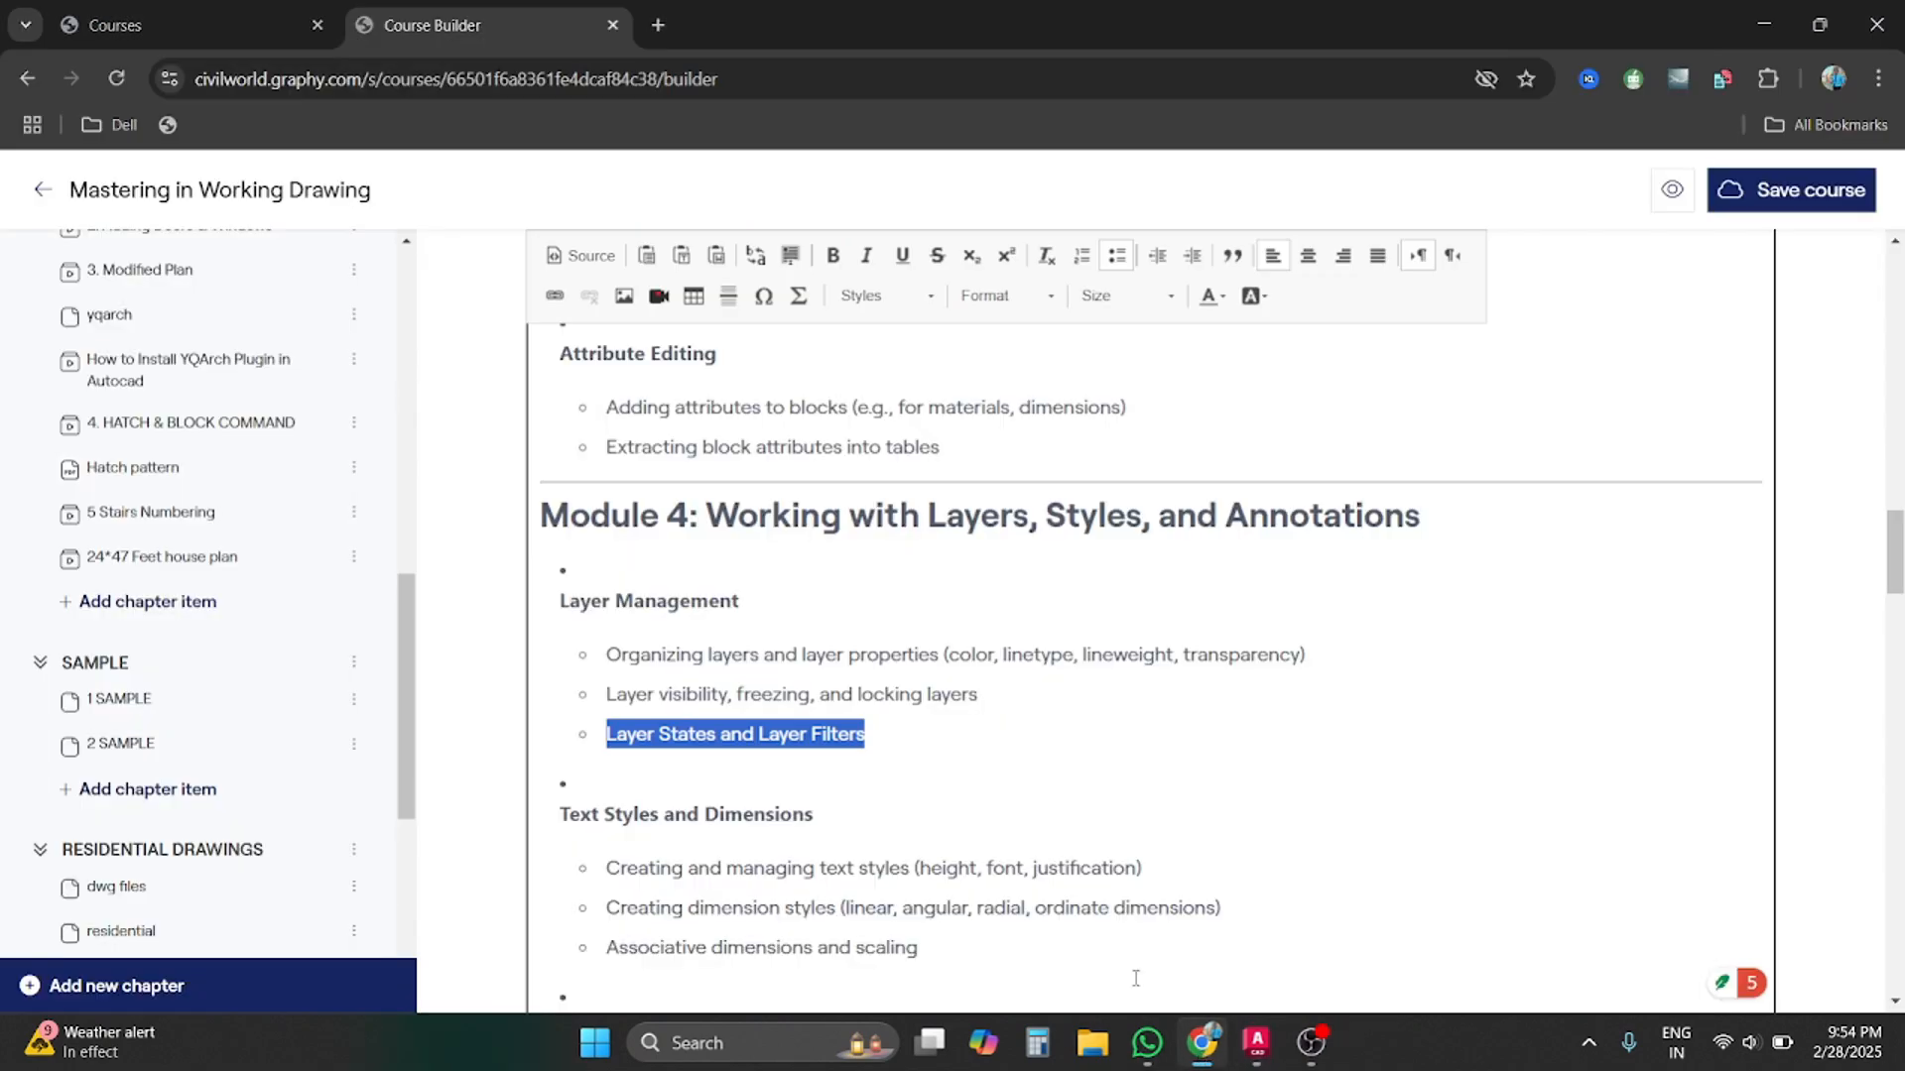
{"action": "scroll", "coordinate": [1136, 978], "scroll_direction": "down", "scroll_amount": 2}
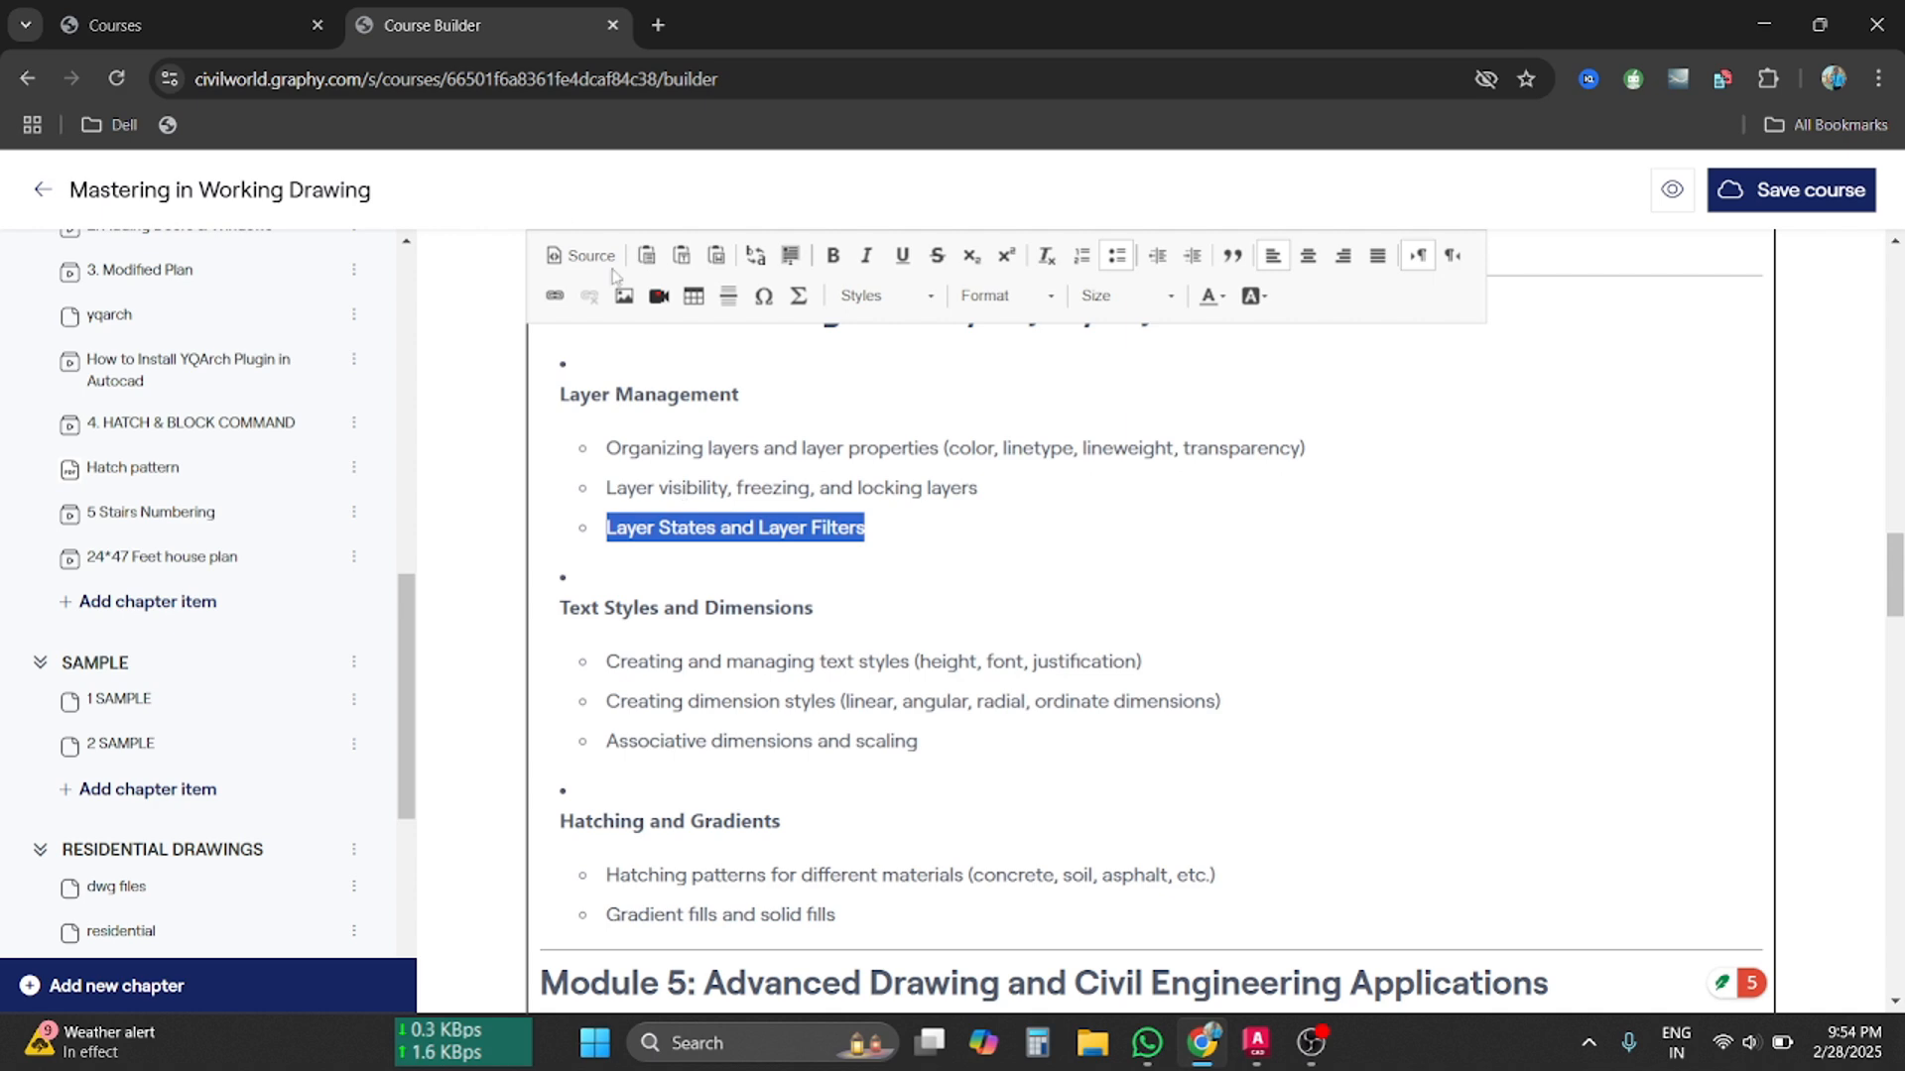
{"action": "left_click", "coordinate": [188, 24]}
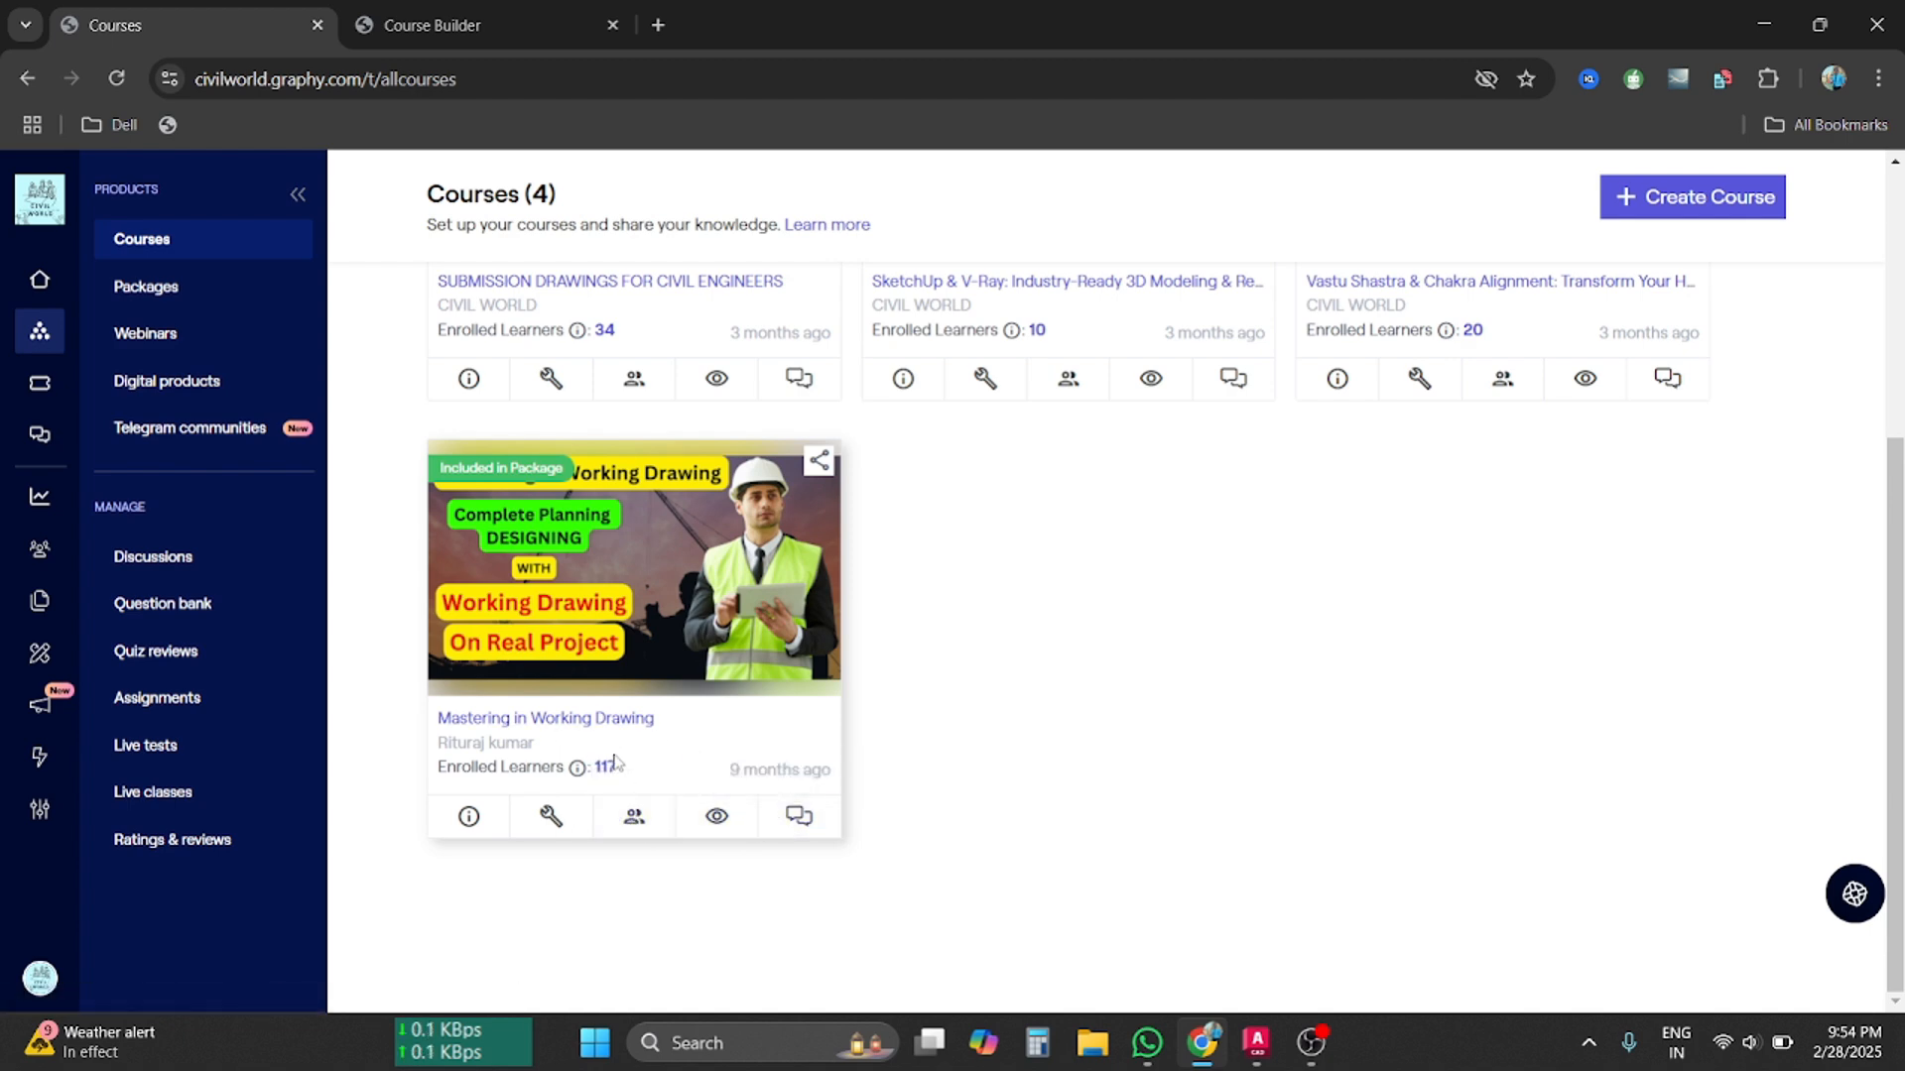
{"action": "scroll", "coordinate": [613, 754], "scroll_direction": "up", "scroll_amount": 5}
{"action": "scroll", "coordinate": [613, 753], "scroll_direction": "down", "scroll_amount": 5}
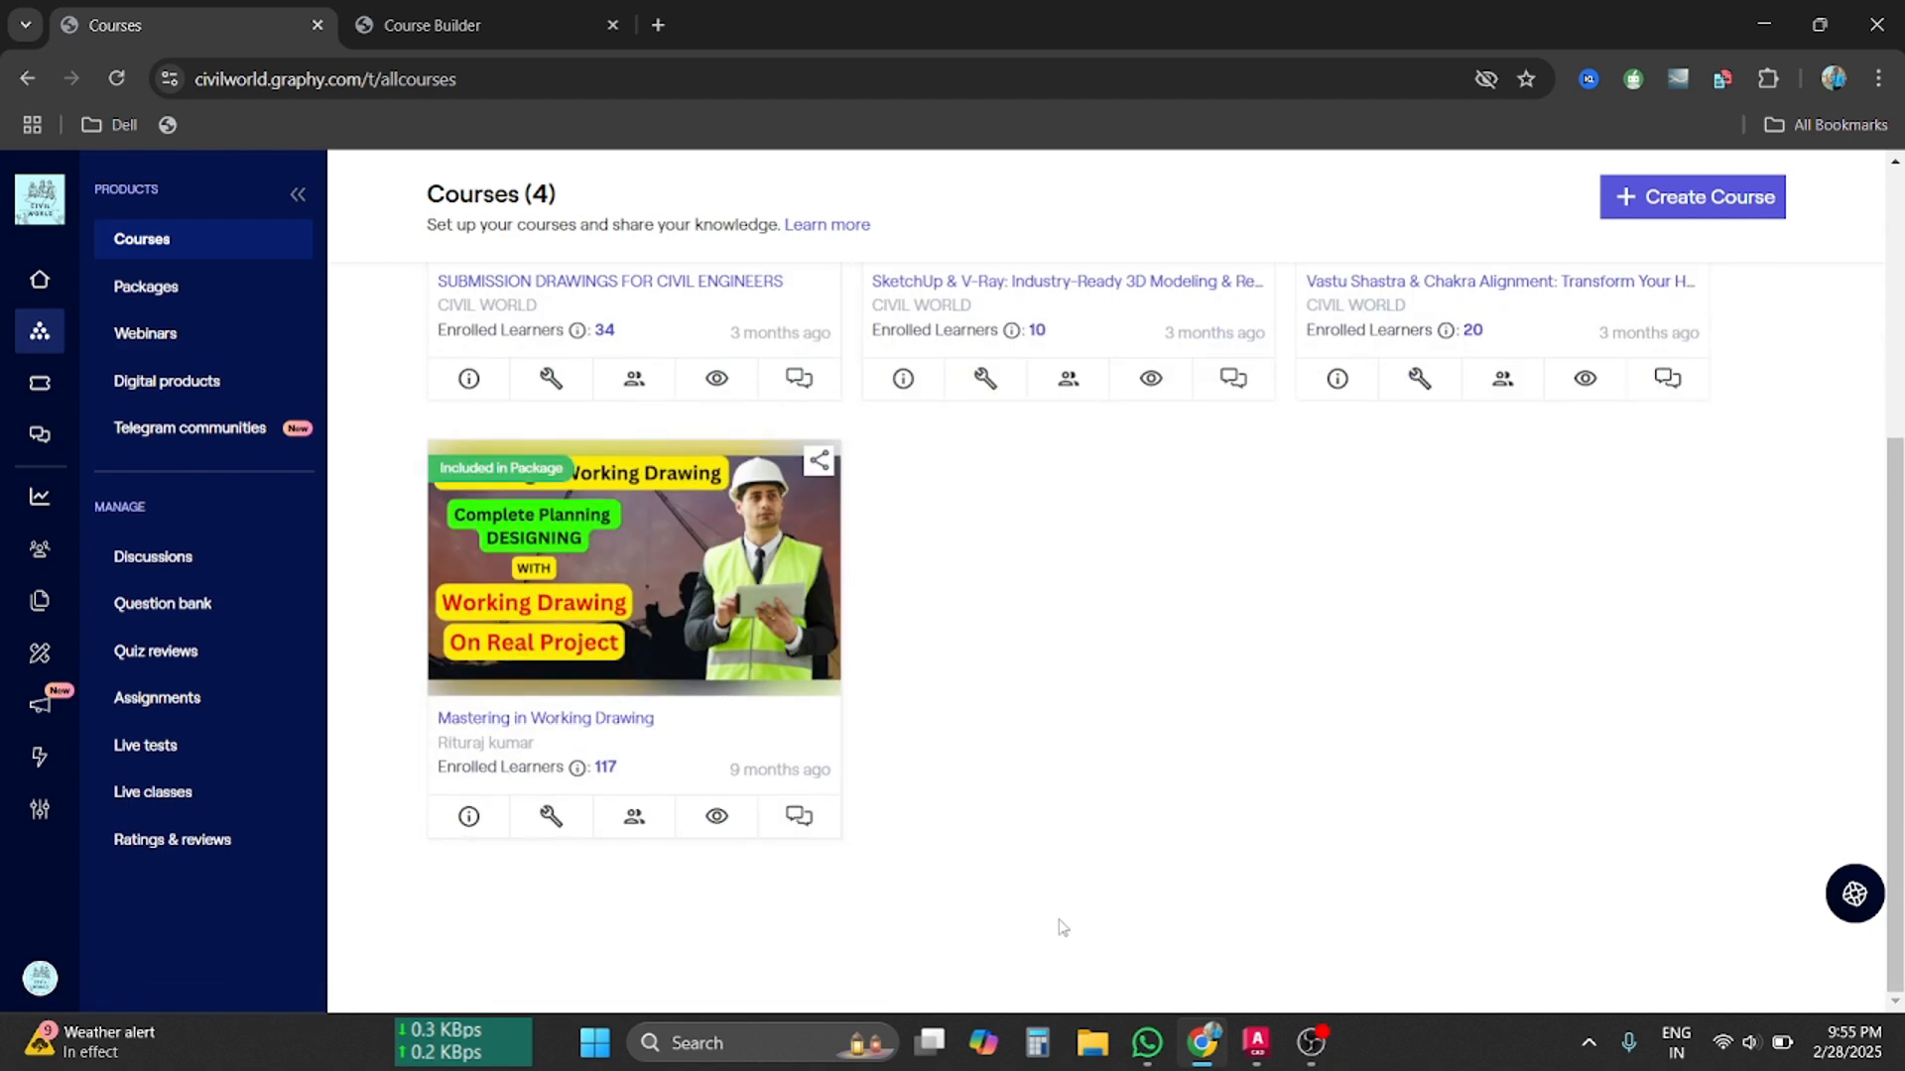